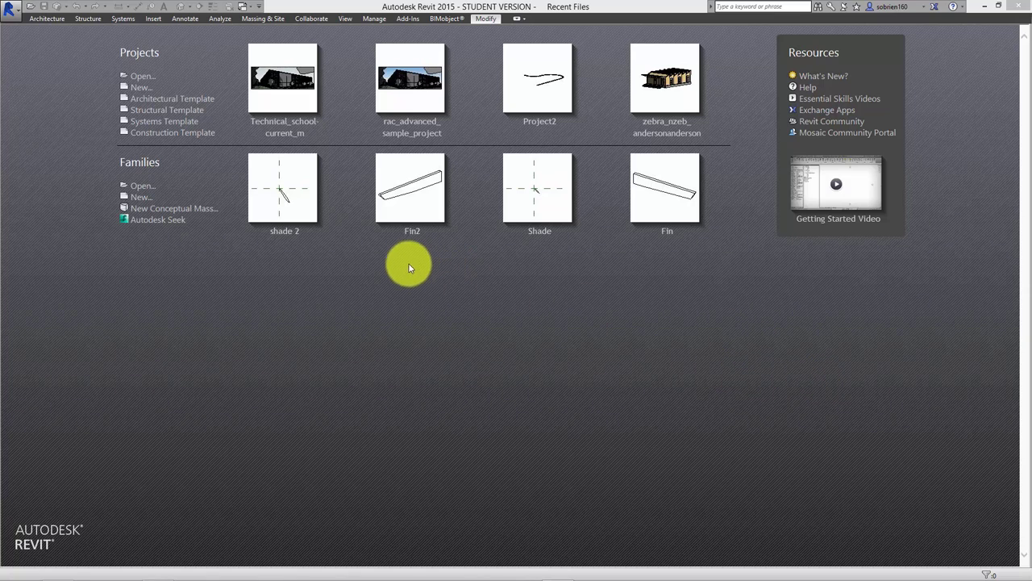
Open the sample project rac_advanced_sample_project.rvt from the Revit sample files
click(269, 297)
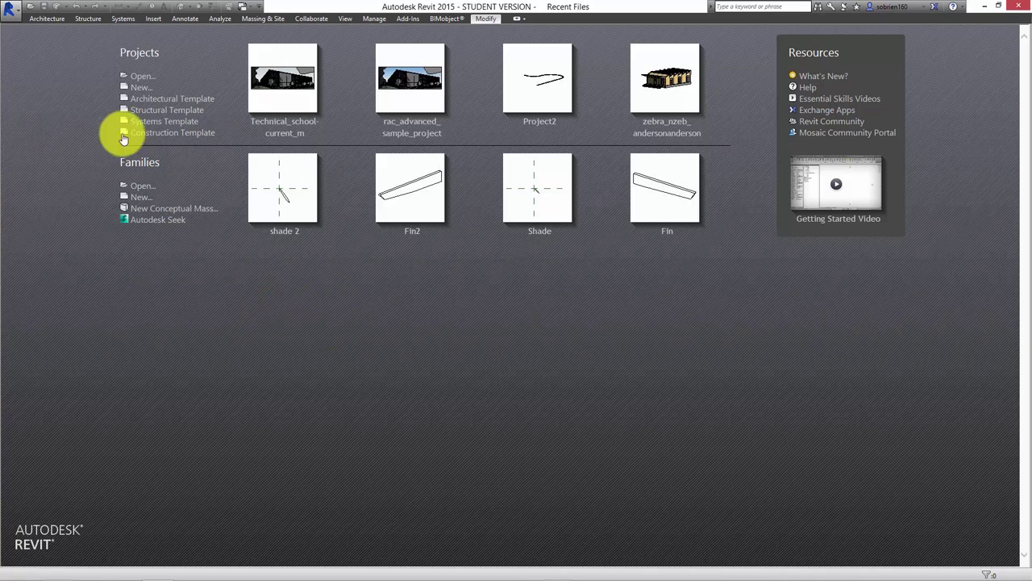
click(16, 20)
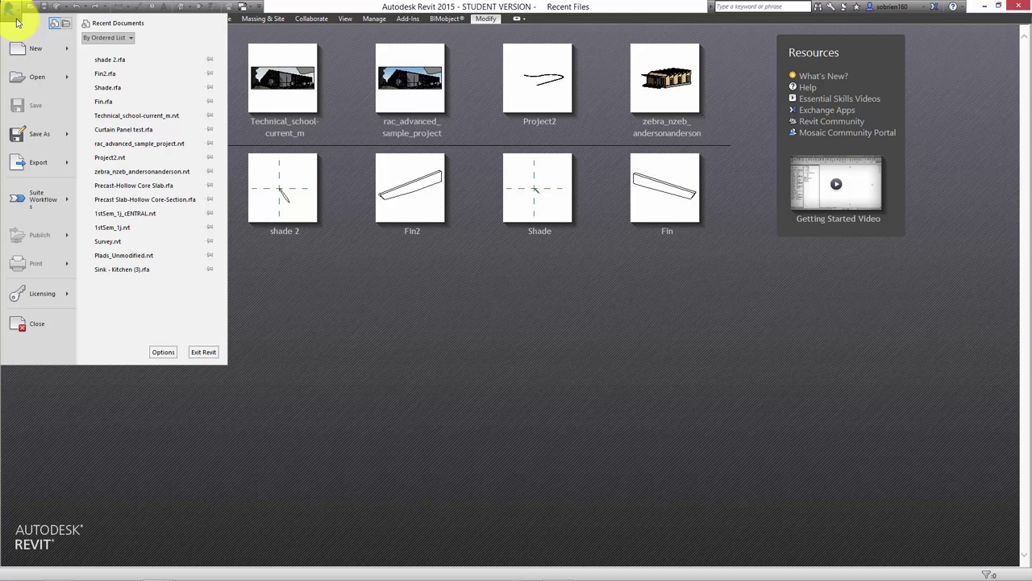
click(65, 79)
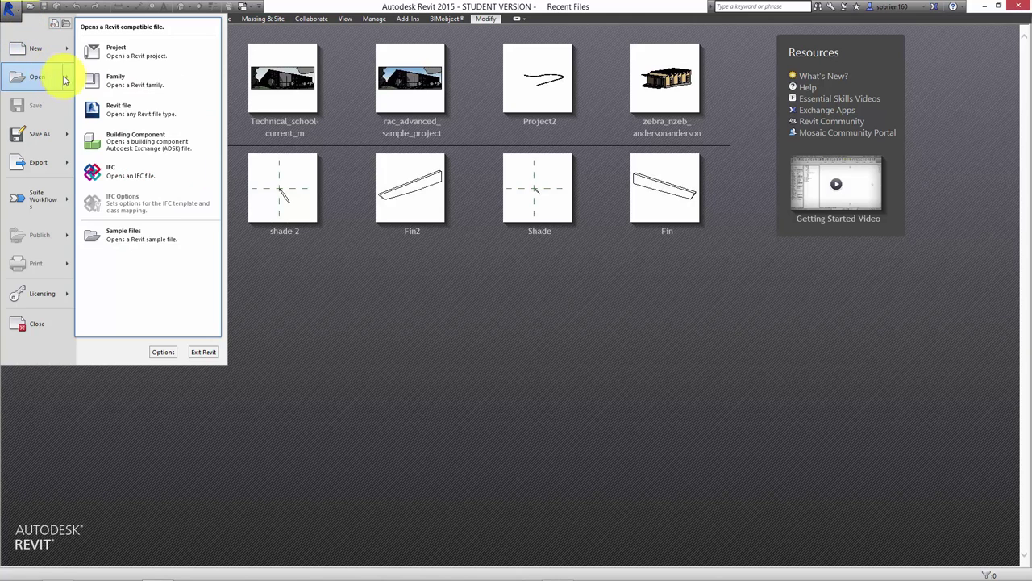
click(139, 232)
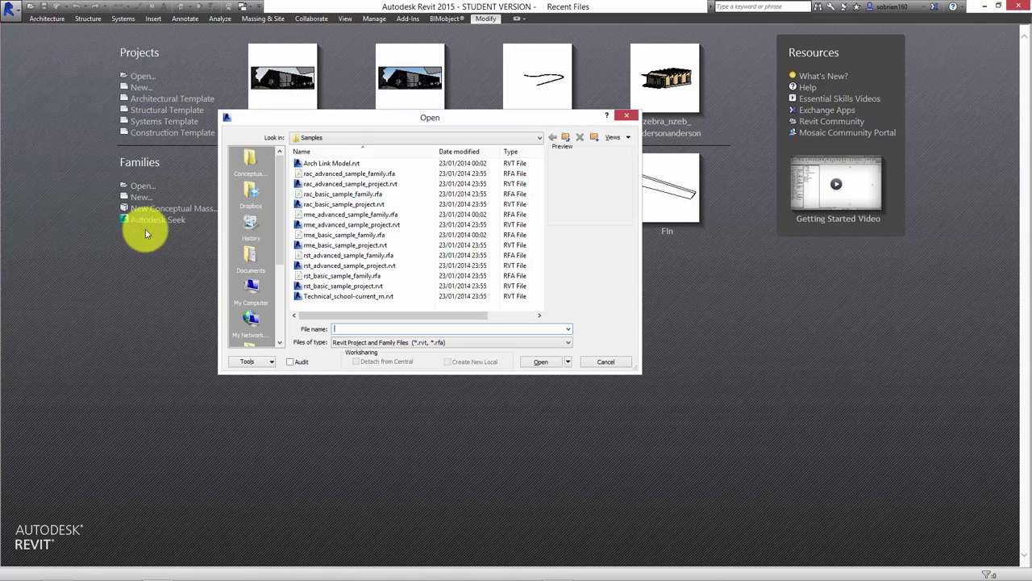
click(319, 183)
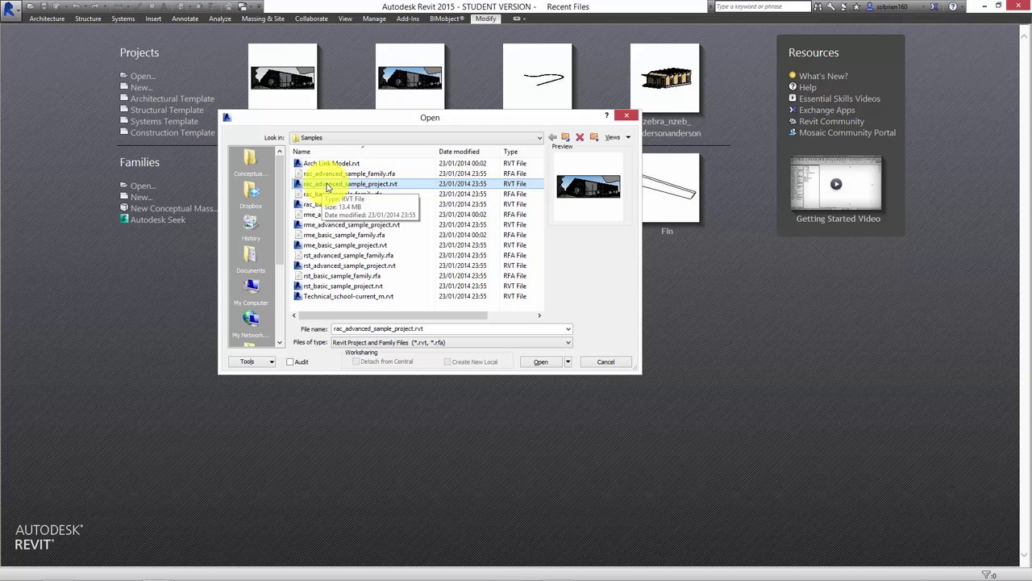
click(330, 185)
double_click(330, 184)
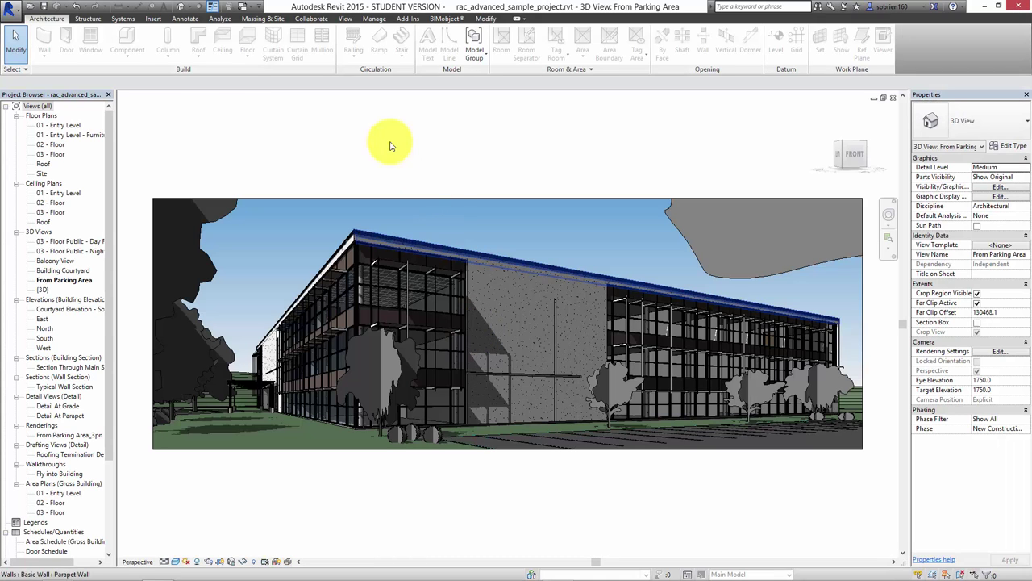
Open the default 3D view and set its visual style to Hidden Line
click(181, 8)
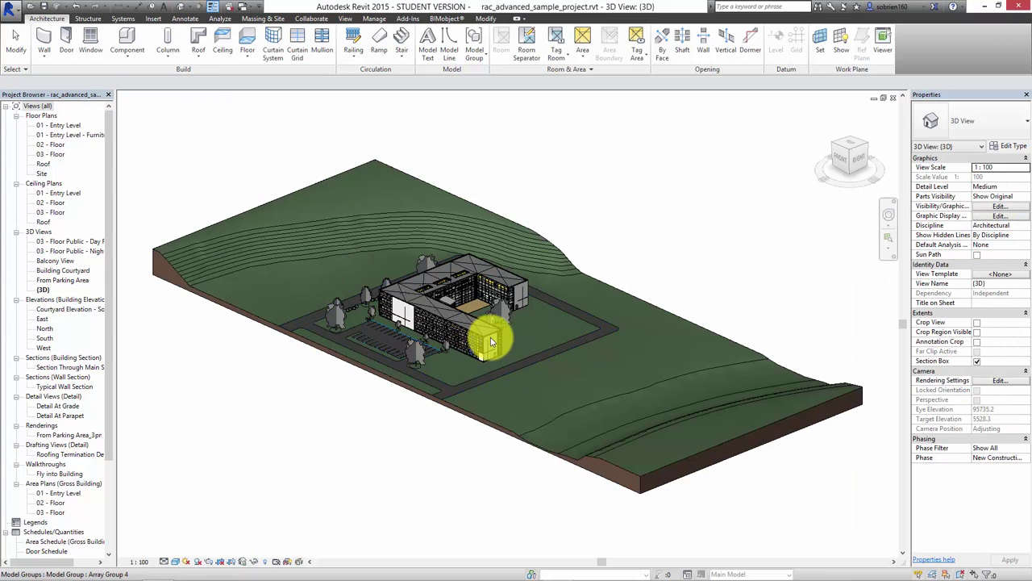
scroll(490, 338, up, 5)
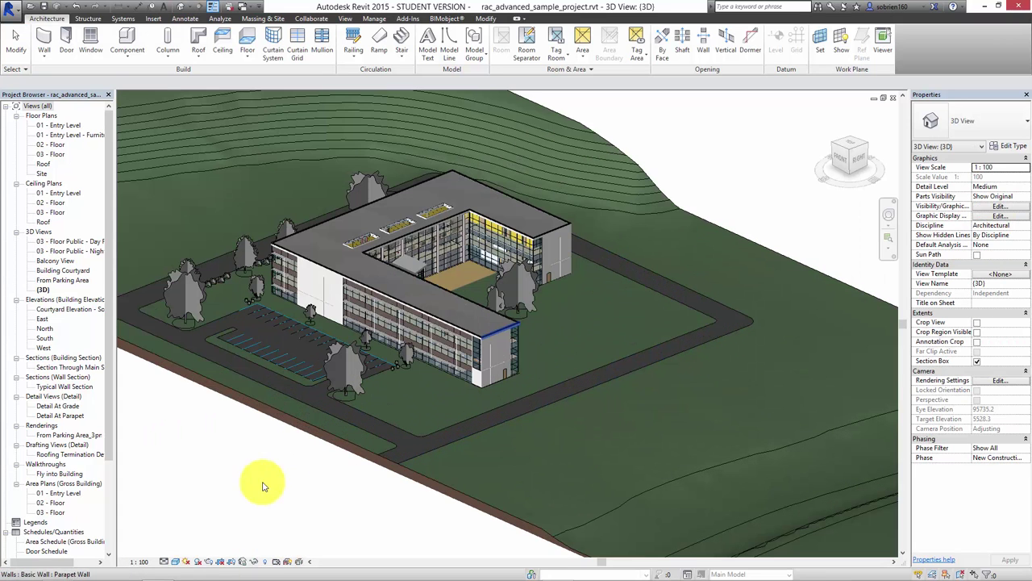
click(175, 561)
click(194, 507)
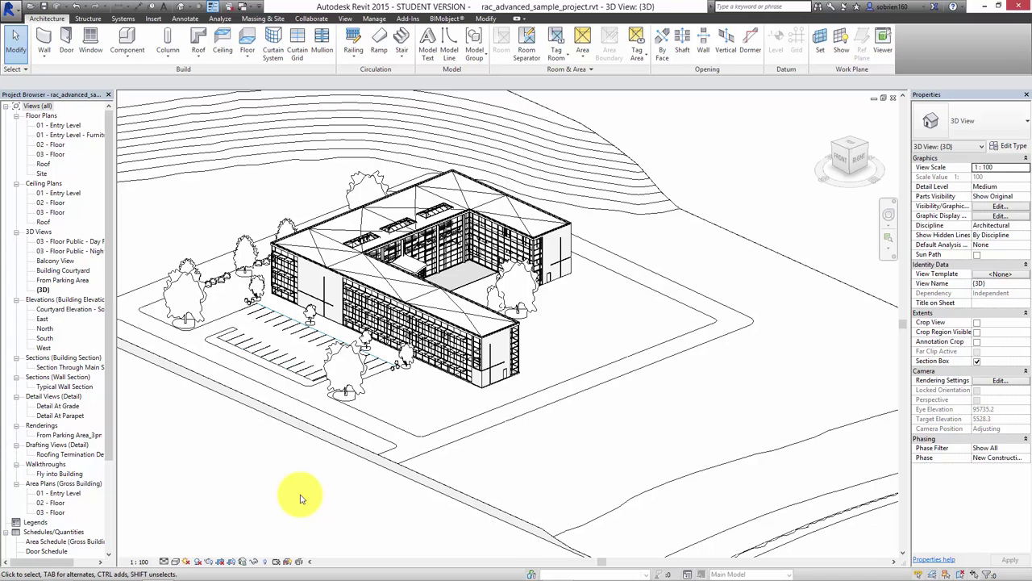
Open the 02 - Floor floor plan and turn on shadows in it
click(59, 146)
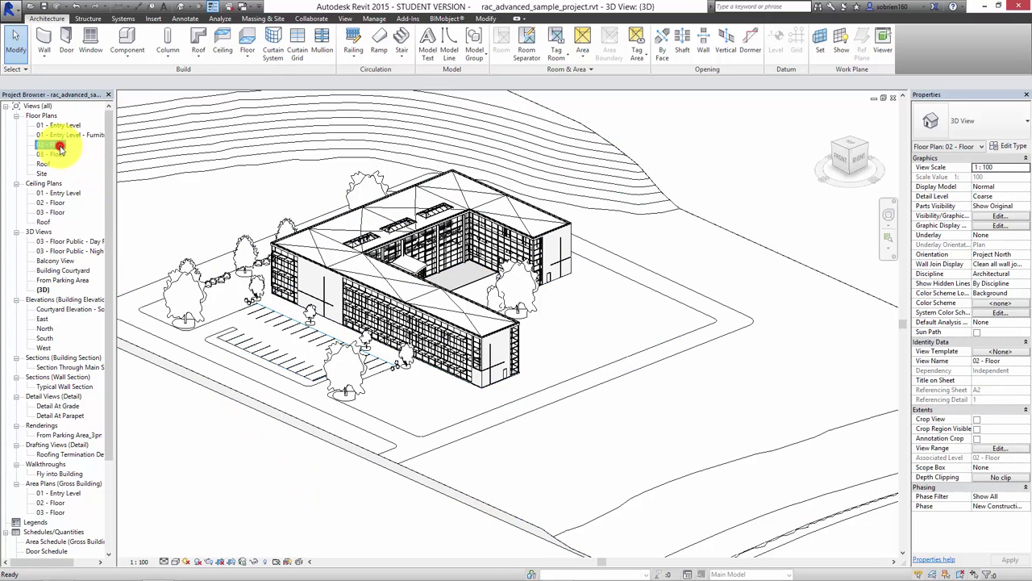
double_click(59, 147)
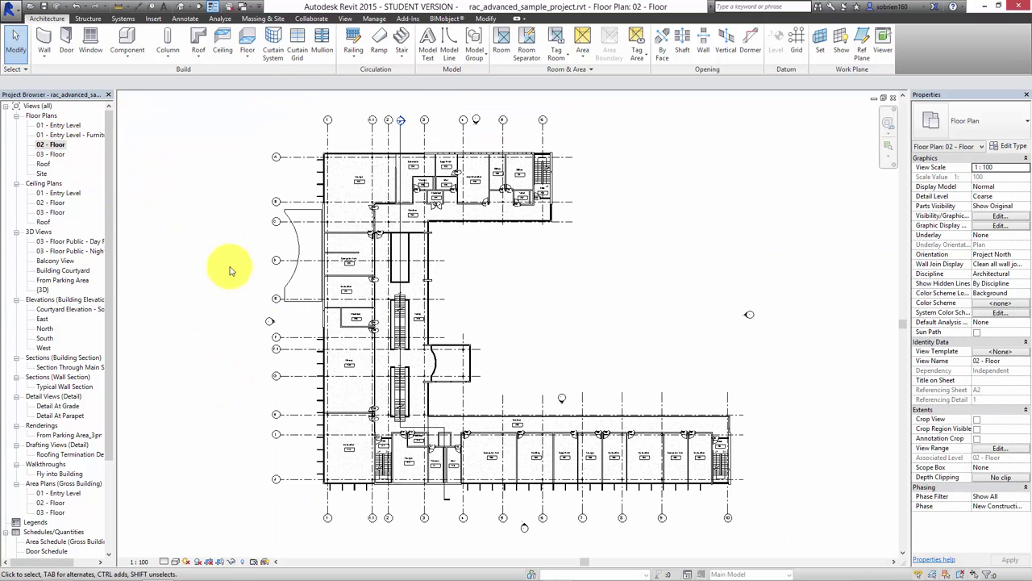
scroll(531, 368, up, 3)
middle_drag(531, 368, 513, 350)
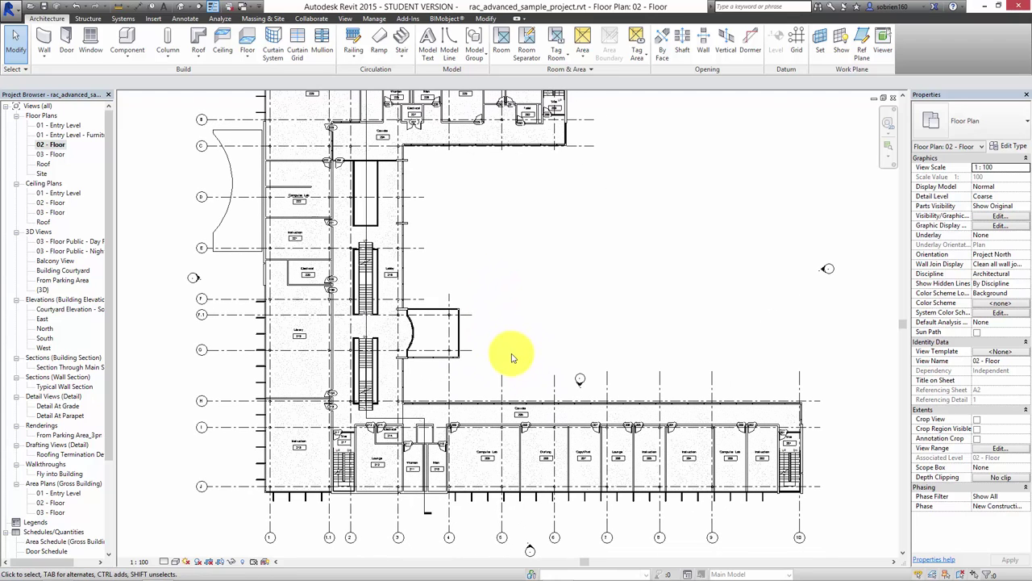
click(197, 560)
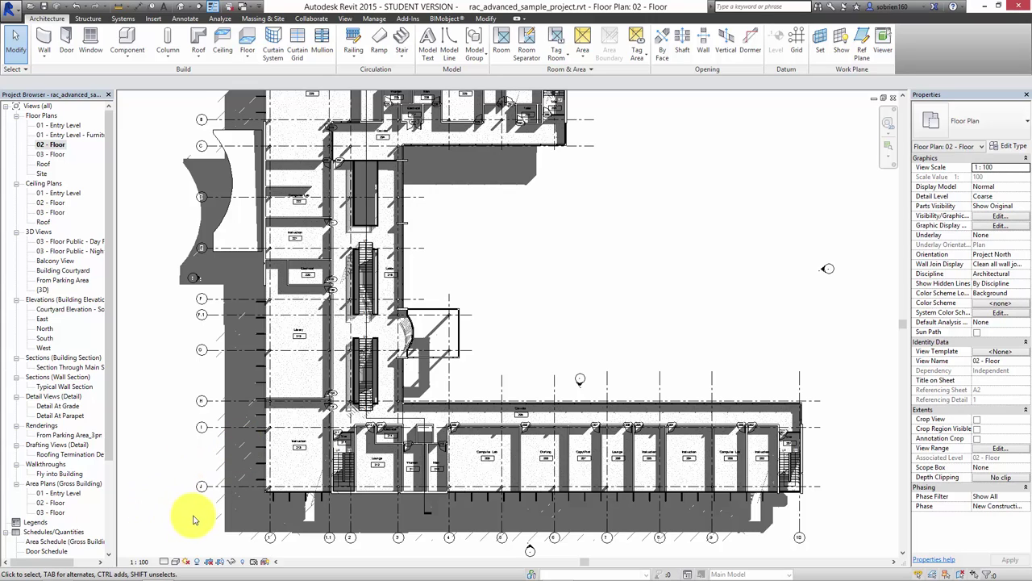
Open the plan's sun settings and set the solar study type to Still
click(187, 564)
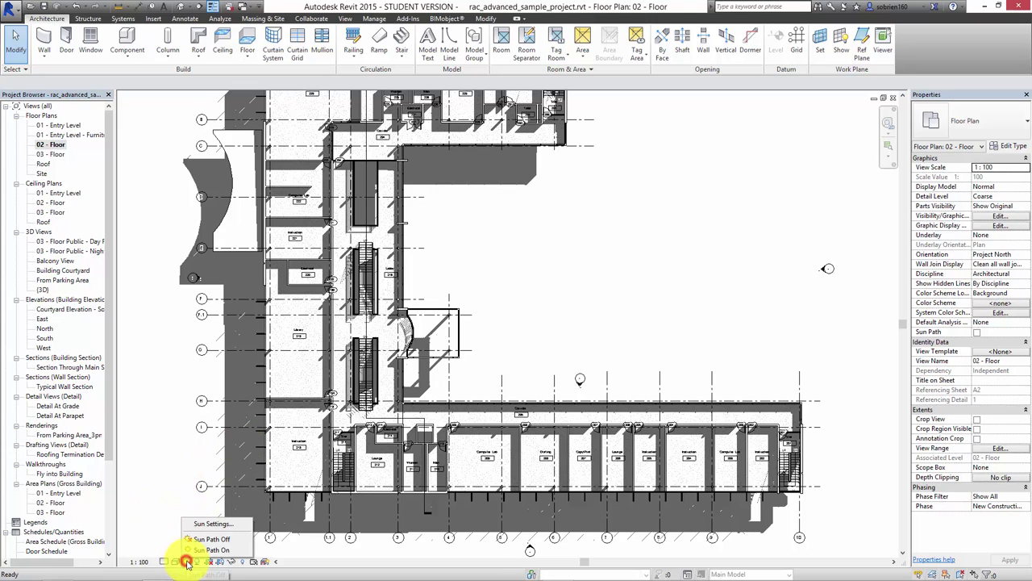
click(206, 525)
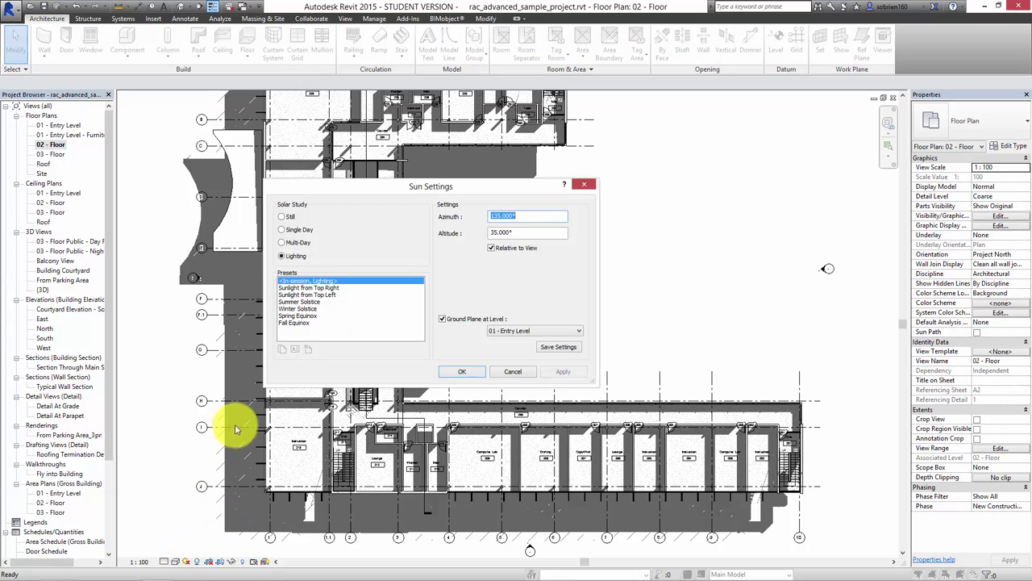
click(283, 217)
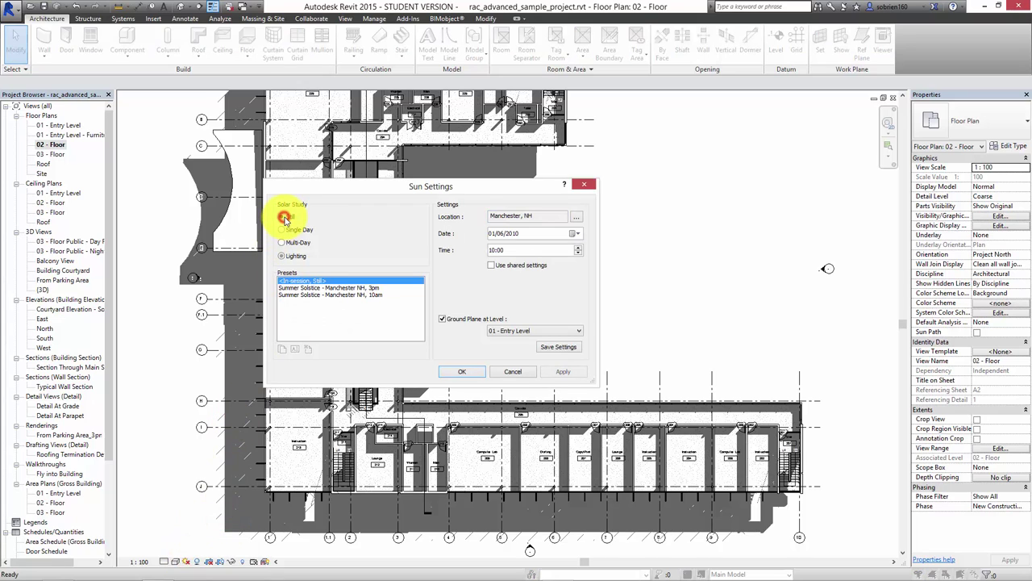
Set the solar study's project address to Copenhagen, Denmark, using a suggested match
click(576, 217)
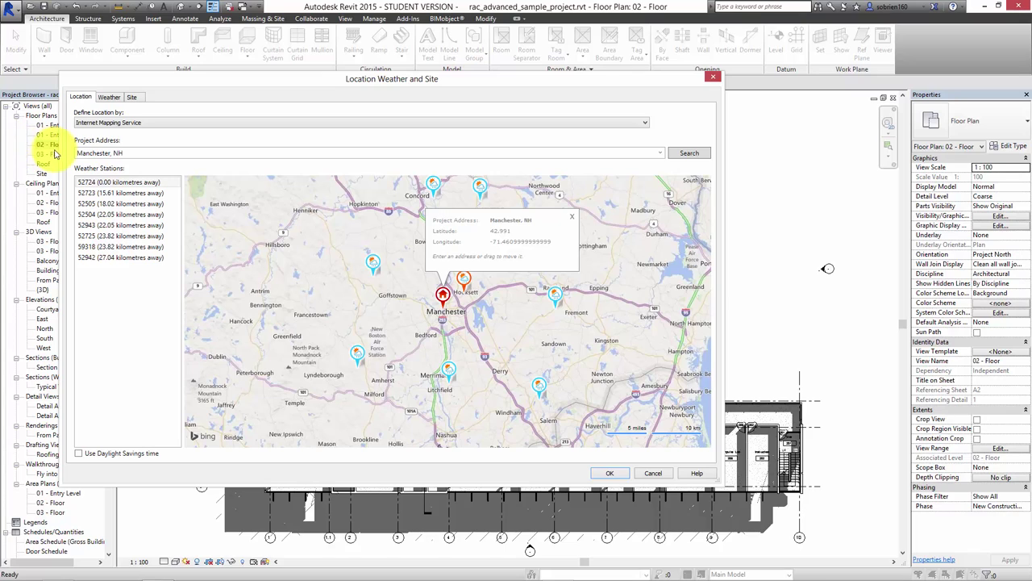
double_click(133, 150)
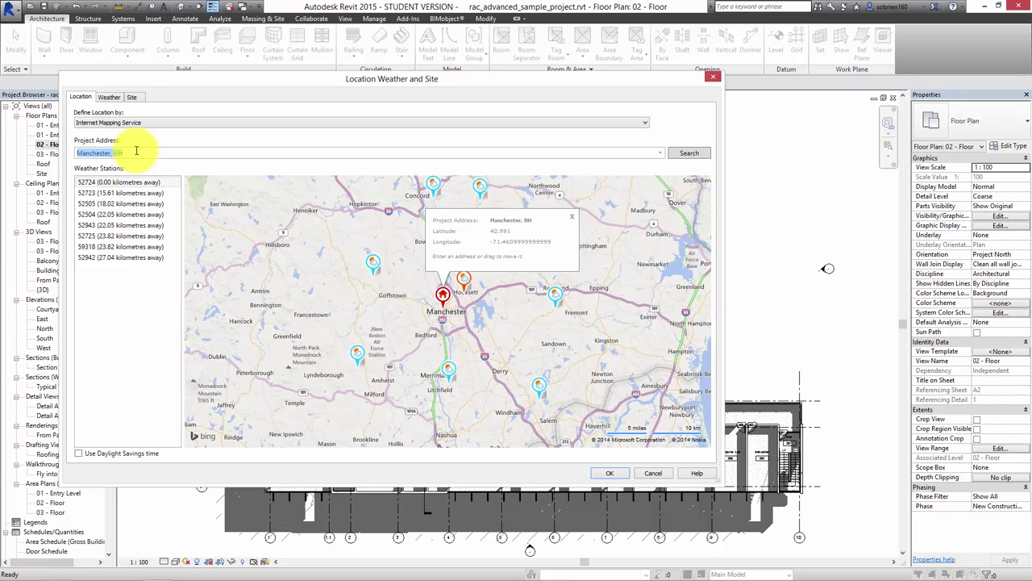
text(Copenhagen, Denmark)
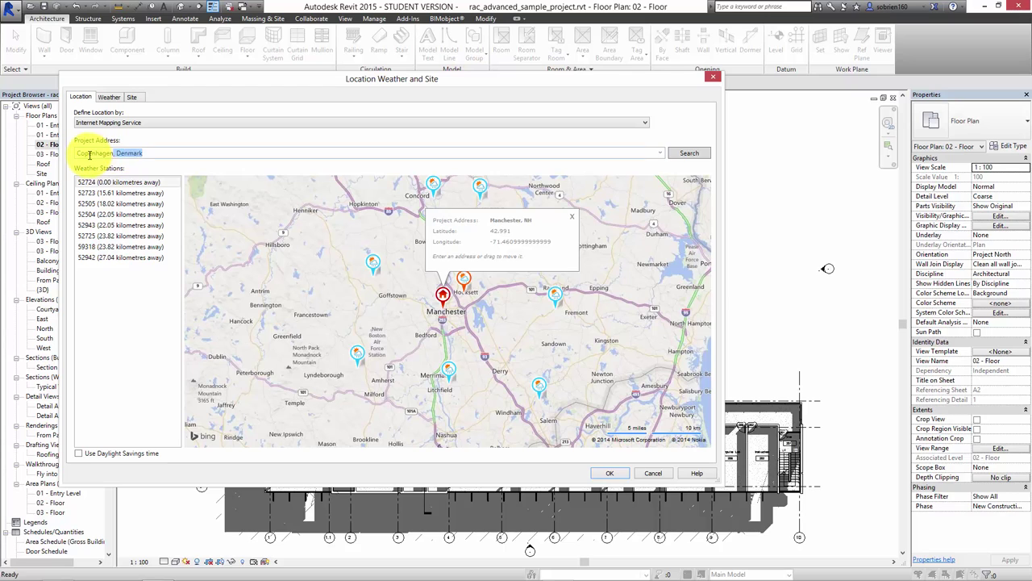
key(Return)
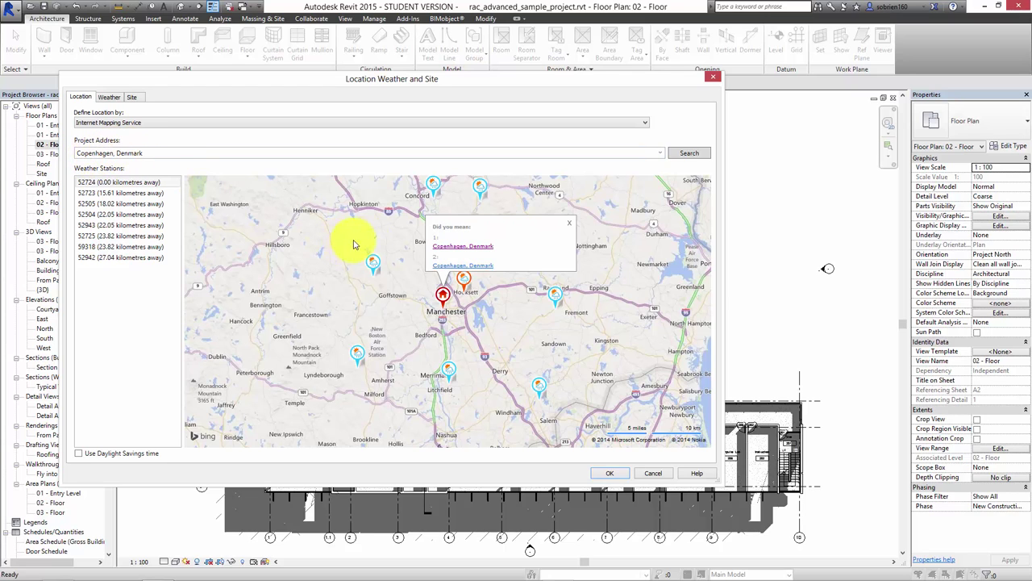
click(452, 255)
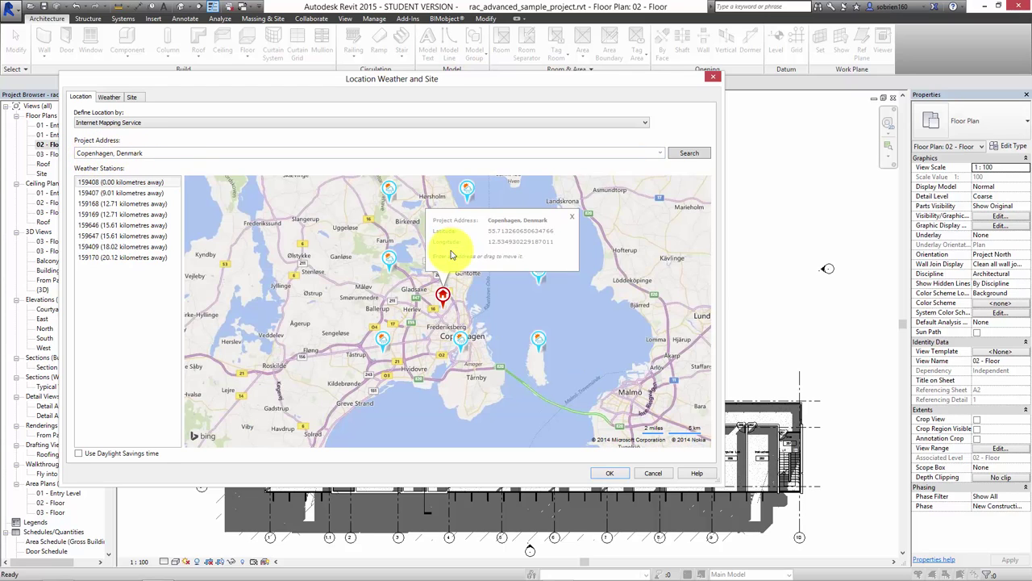
Move the project location marker on the map to Amager, south of central Copenhagen, and apply the location to the sun settings
click(443, 297)
scroll(443, 300, up, 1)
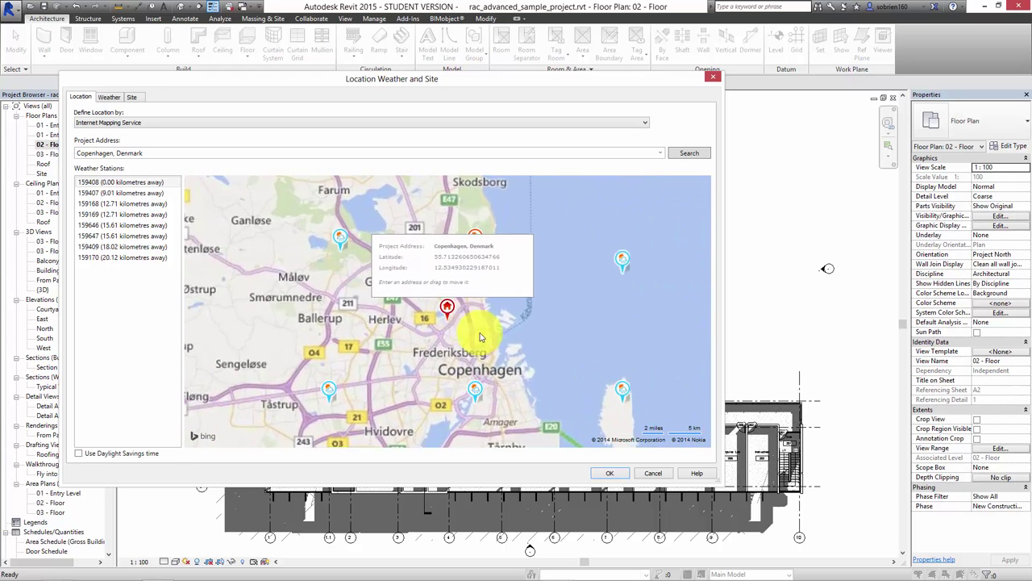
click(440, 265)
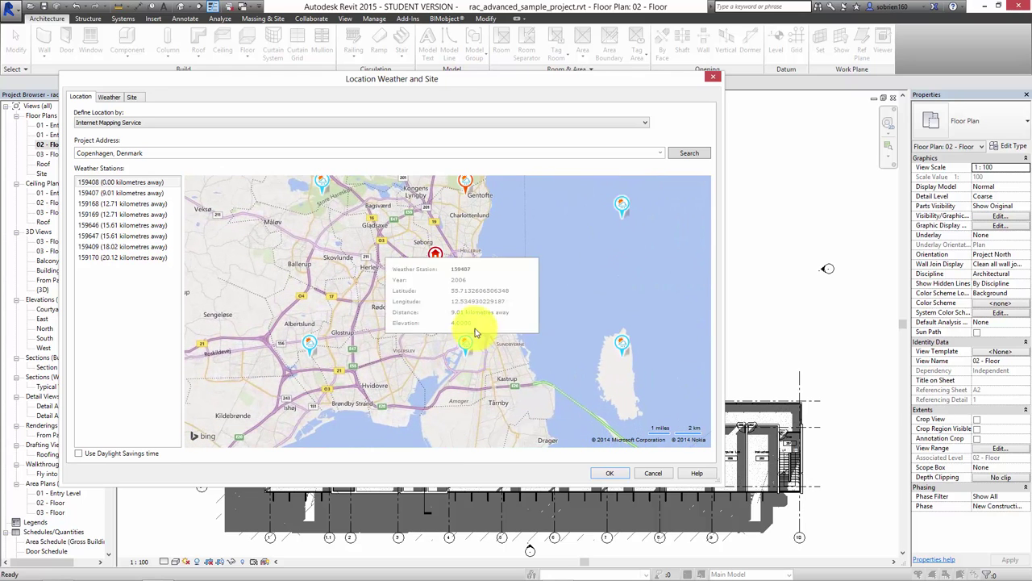
drag(489, 323, 484, 299)
drag(424, 226, 486, 337)
mouse_move(550, 406)
mouse_down()
mouse_move(479, 397)
mouse_move(454, 408)
mouse_move(448, 387)
mouse_up()
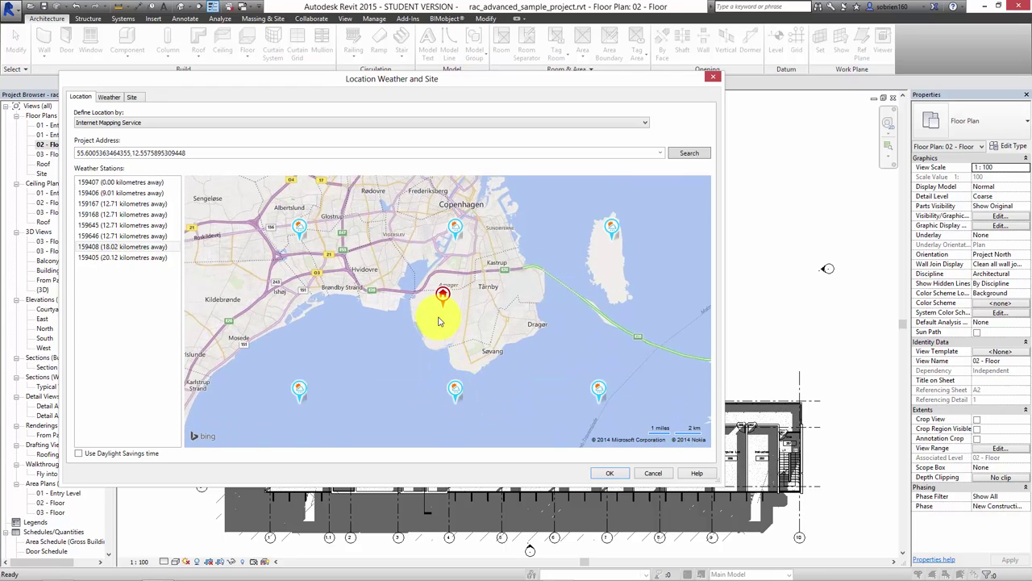
click(609, 474)
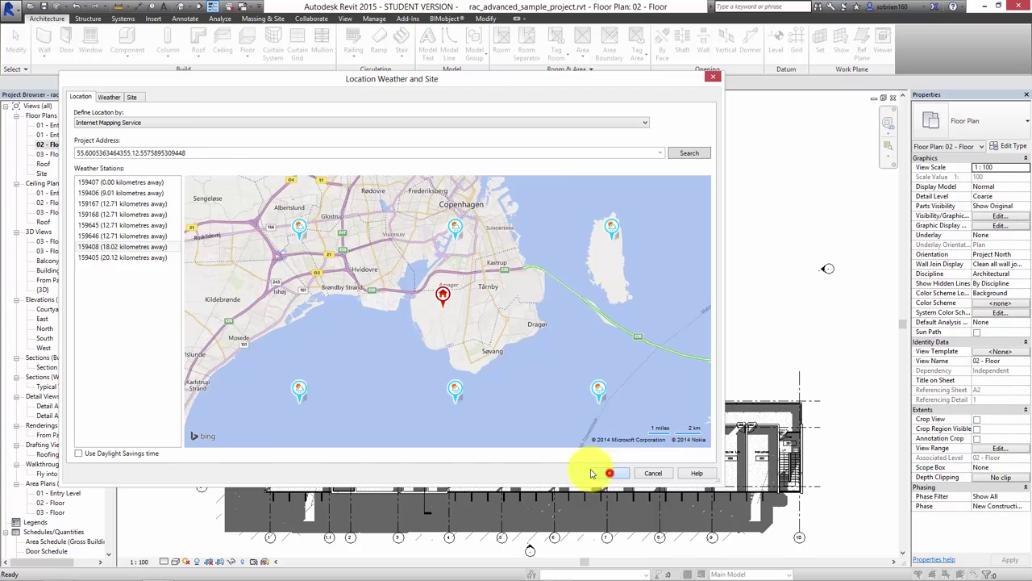
click(553, 373)
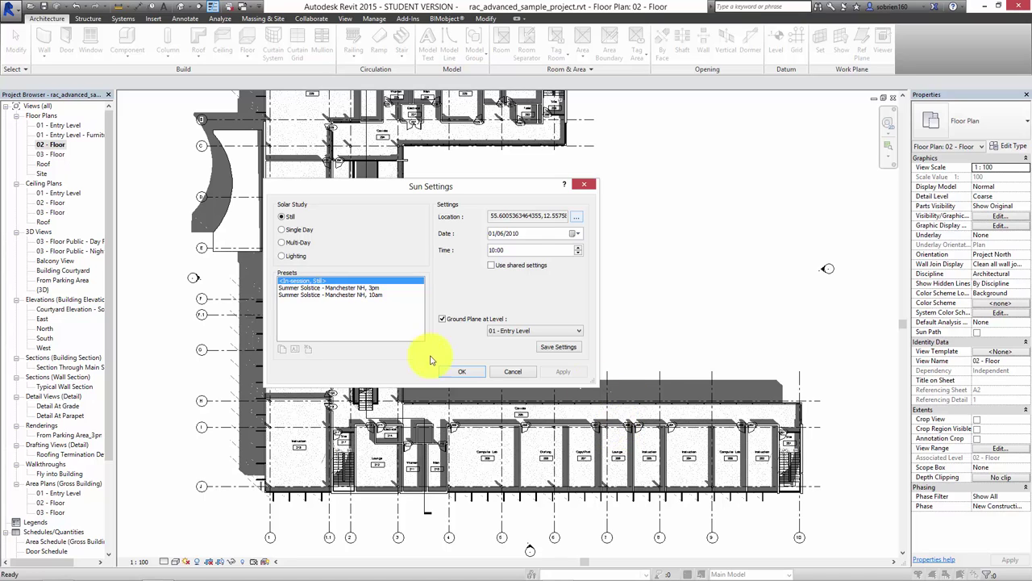
Set the solar study date to 21/06/2014
click(576, 236)
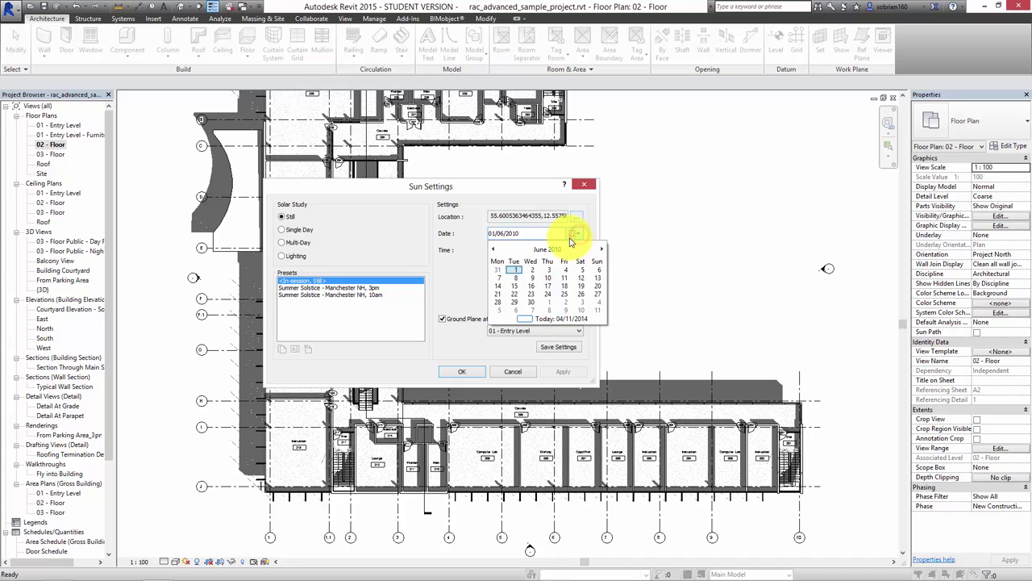
click(542, 318)
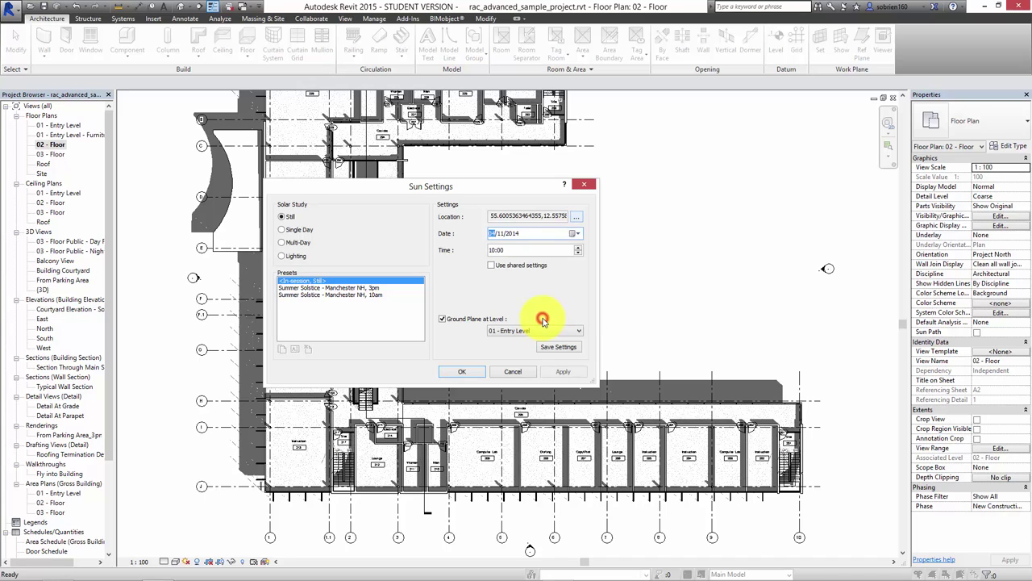
click(574, 233)
click(493, 249)
click(495, 250)
click(495, 250)
click(494, 250)
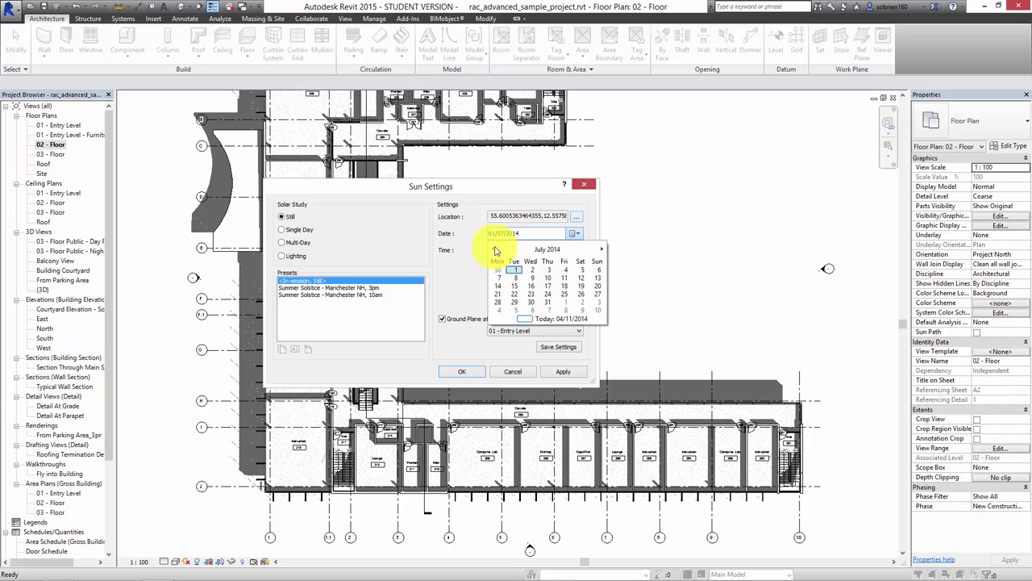
click(495, 251)
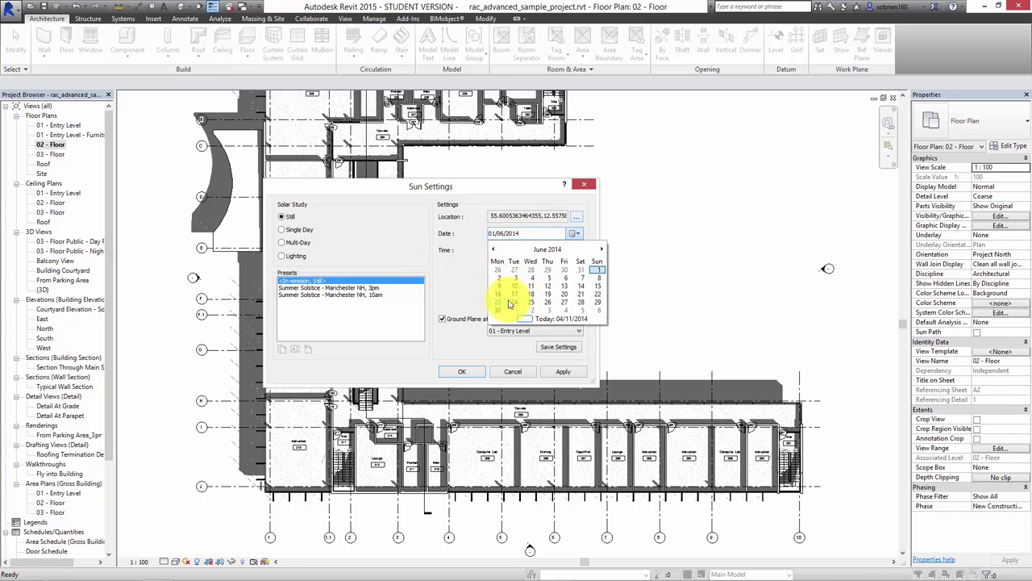
click(579, 293)
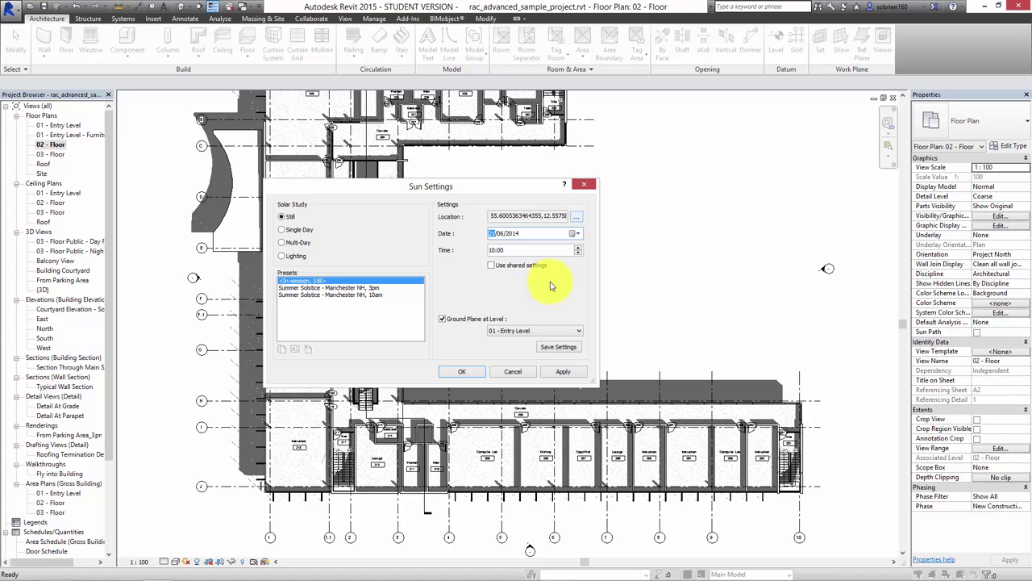
Set the solar study time to 12:00 and apply the sun settings to the floor plan
click(578, 246)
click(577, 247)
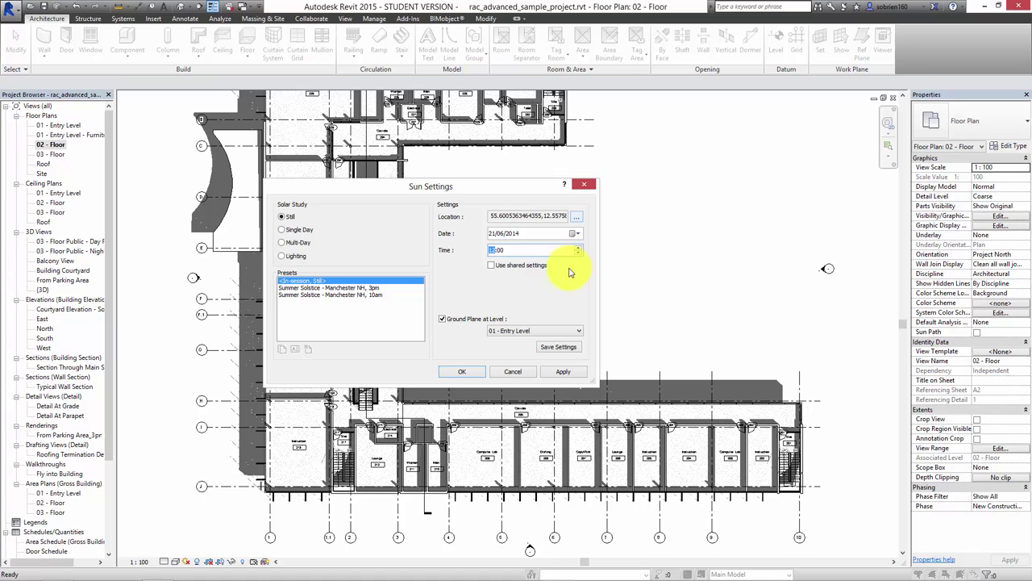
click(563, 371)
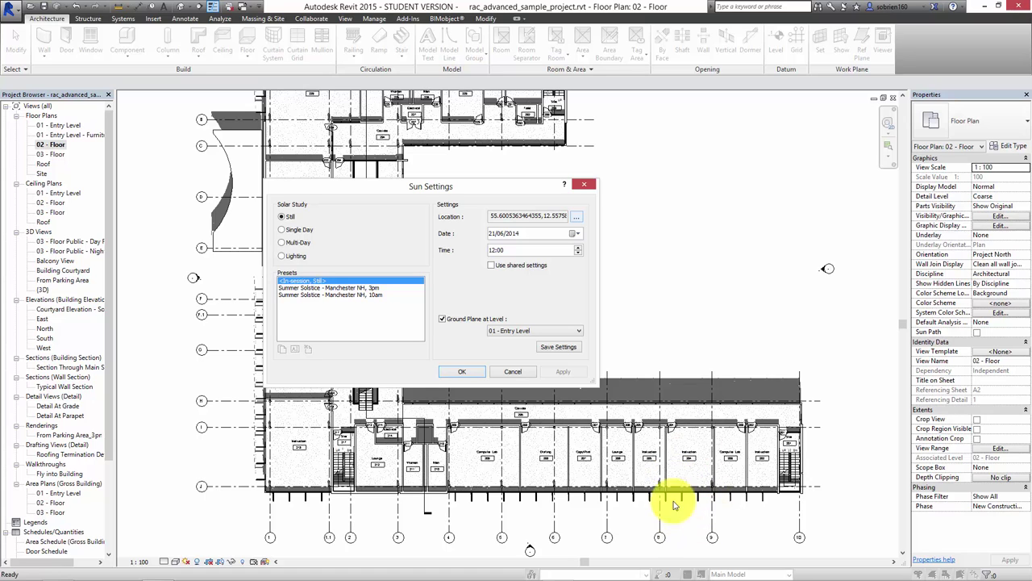
click(450, 372)
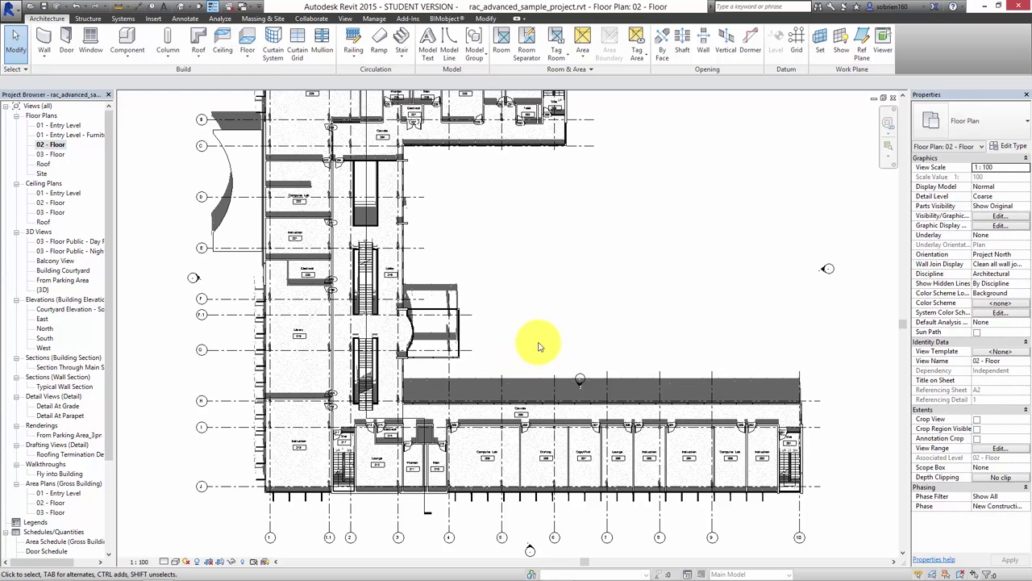
middle_drag(542, 355, 587, 396)
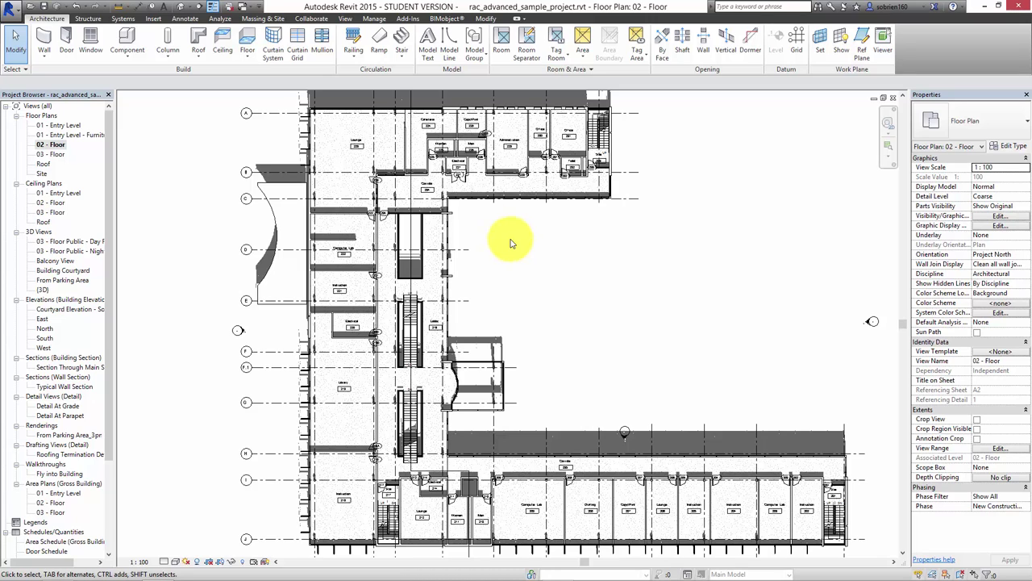
Create a non-perspective camera view from the 02 - Floor plan with a 1750 offset, placing eye and target beside the main stair
click(192, 11)
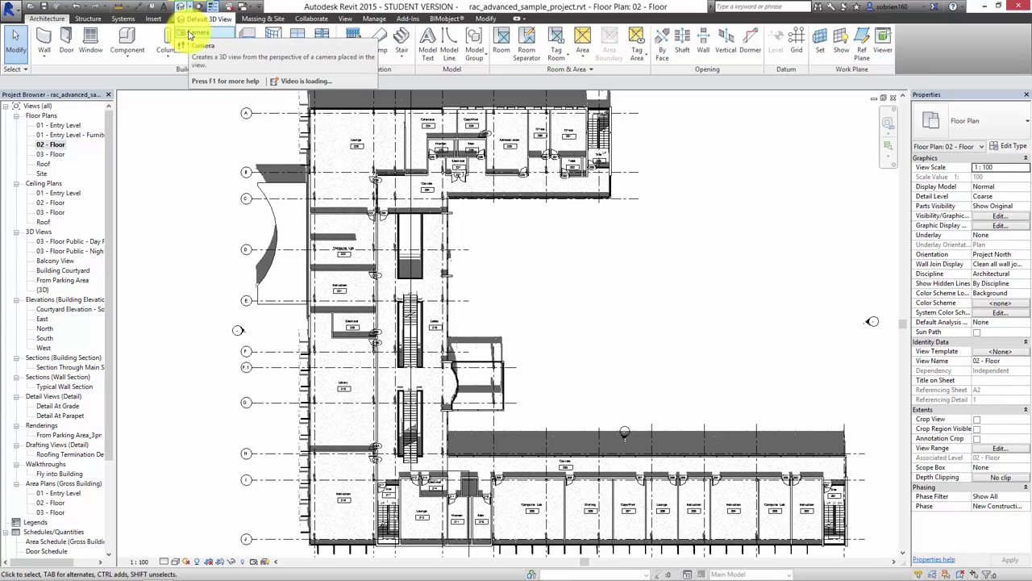
click(189, 34)
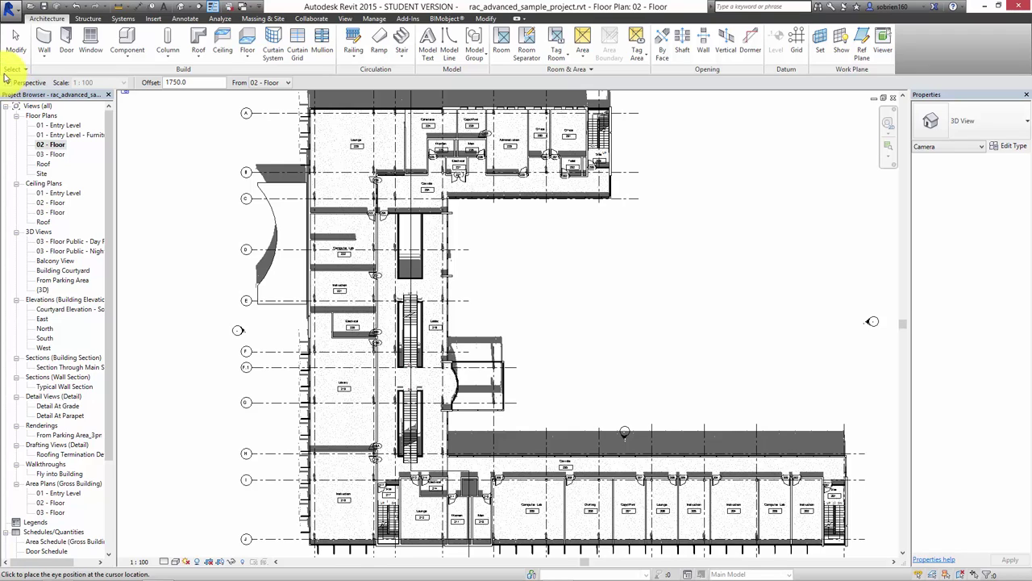
click(9, 82)
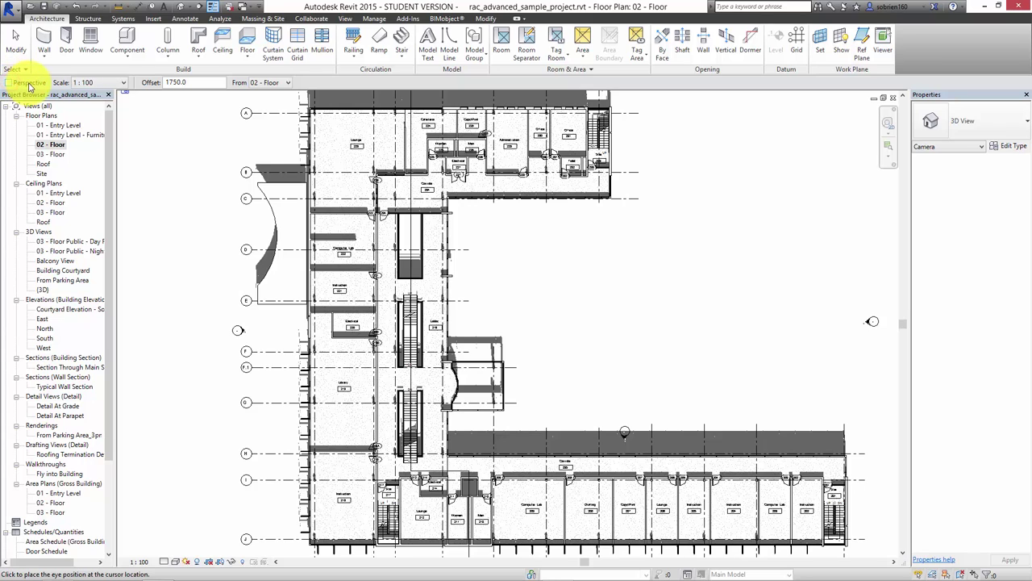
click(430, 295)
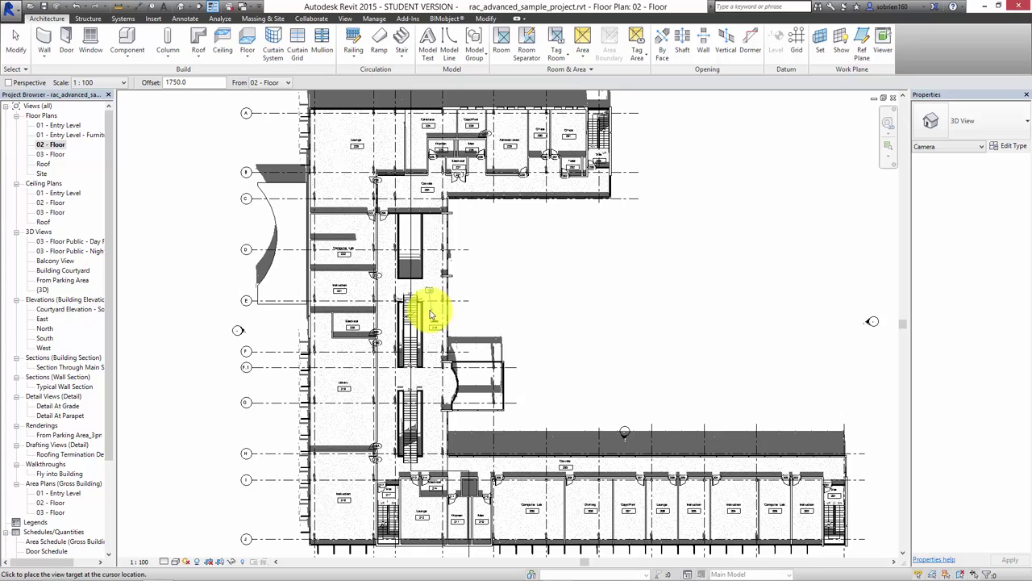
click(431, 314)
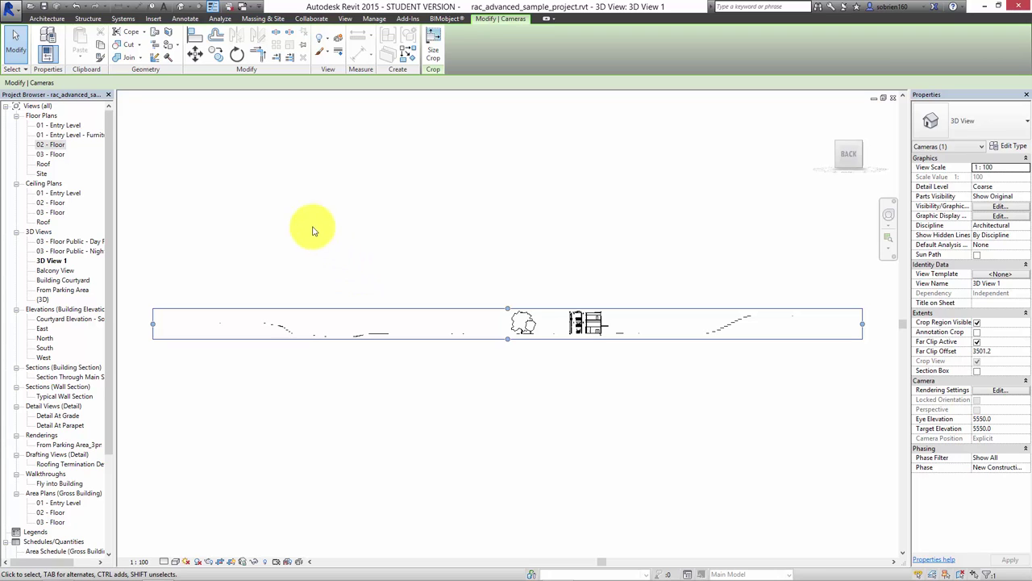
Turn off far clipping for the new 3D camera view
scroll(593, 333, up, 5)
scroll(634, 340, up, 2)
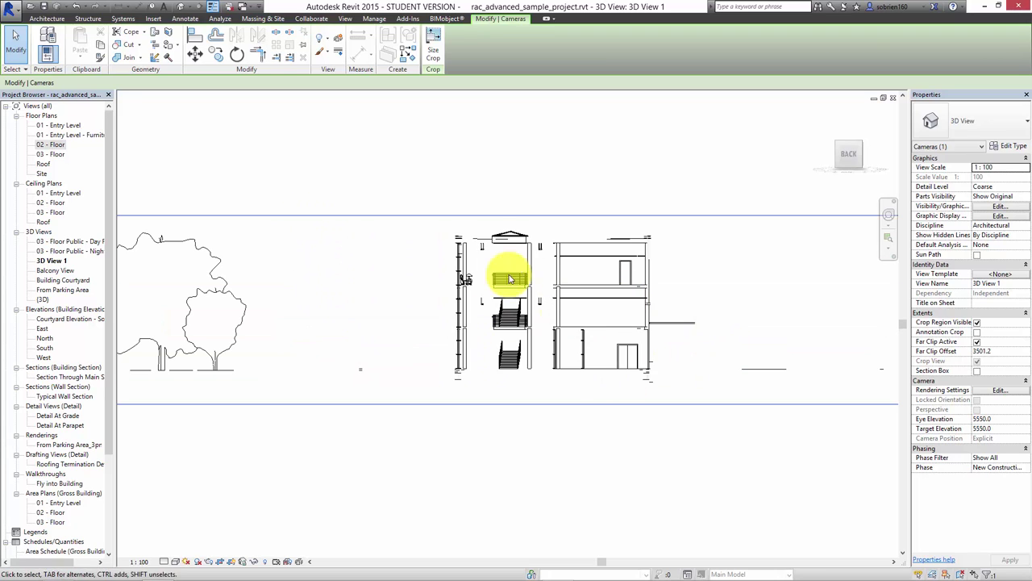
middle_drag(661, 327, 482, 331)
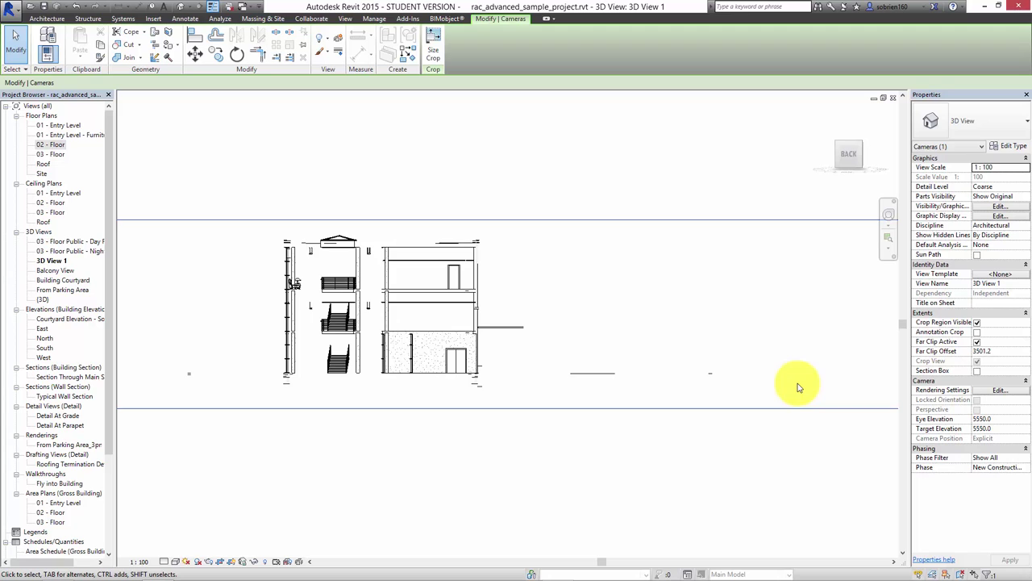
click(977, 342)
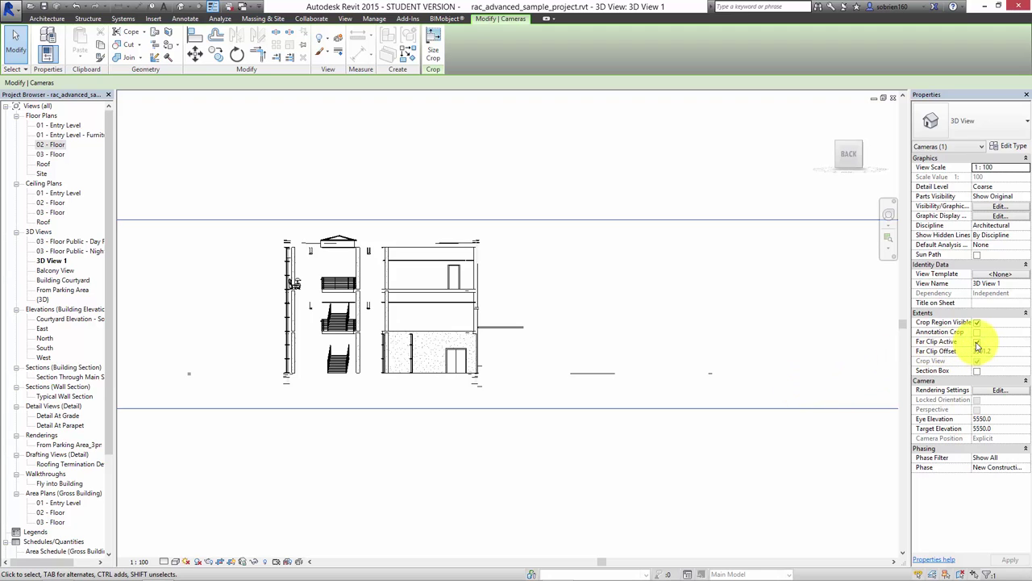
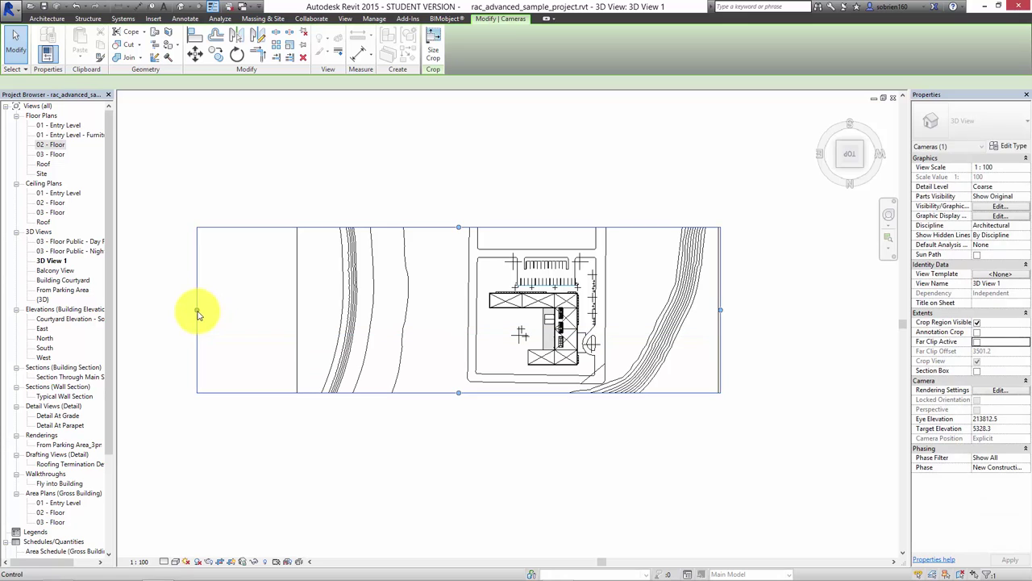
Shrink the crop region of the top-oriented 3D view on all four sides so it closely frames the building
drag(201, 310, 487, 324)
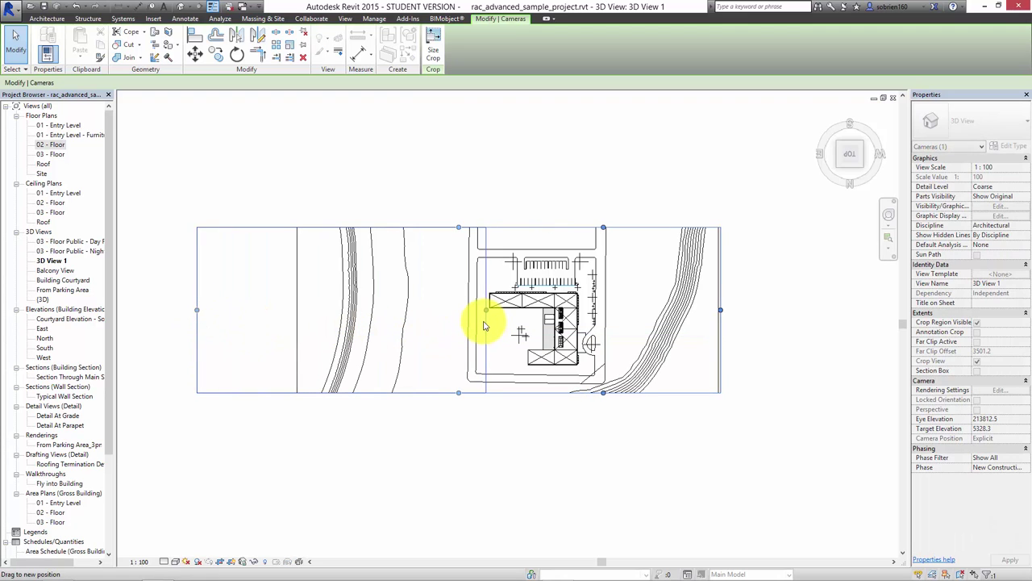
drag(722, 313, 595, 310)
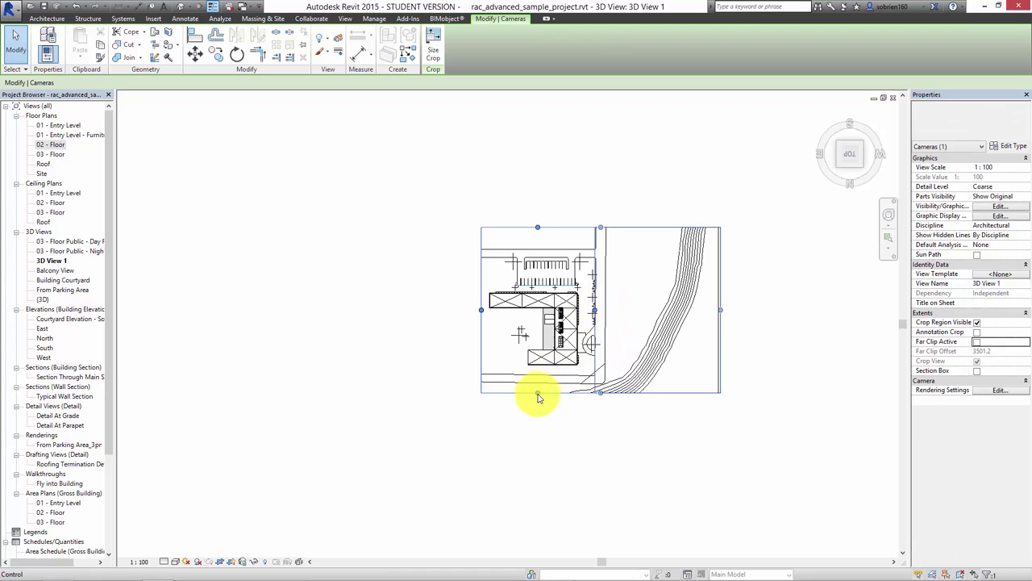
drag(538, 393, 538, 376)
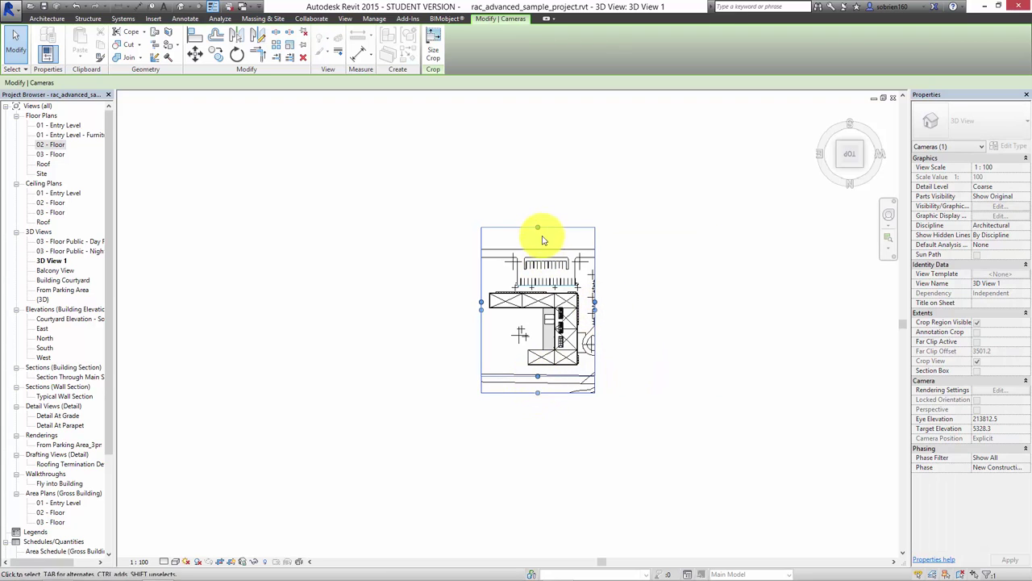
click(538, 226)
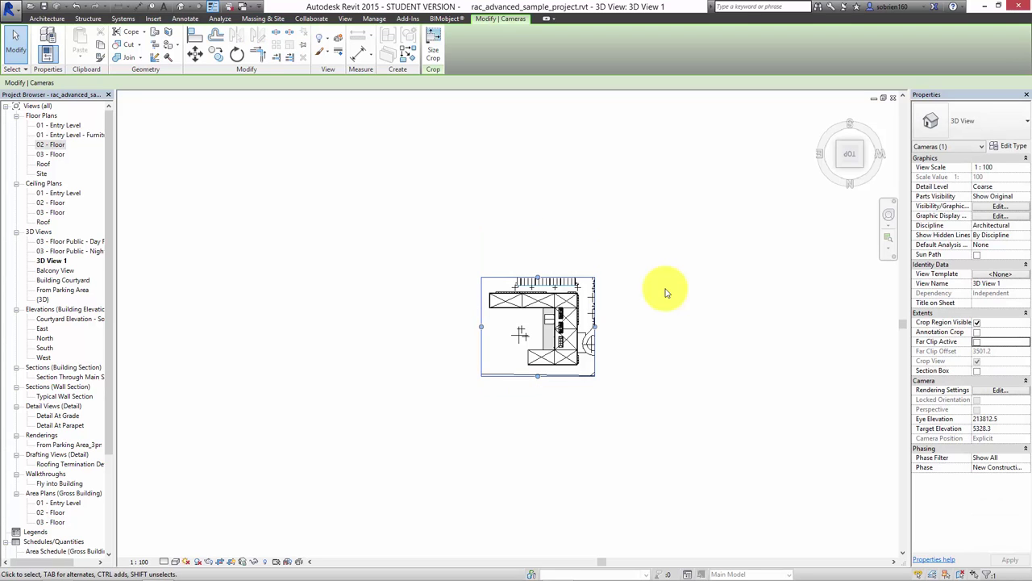
middle_drag(626, 299, 540, 300)
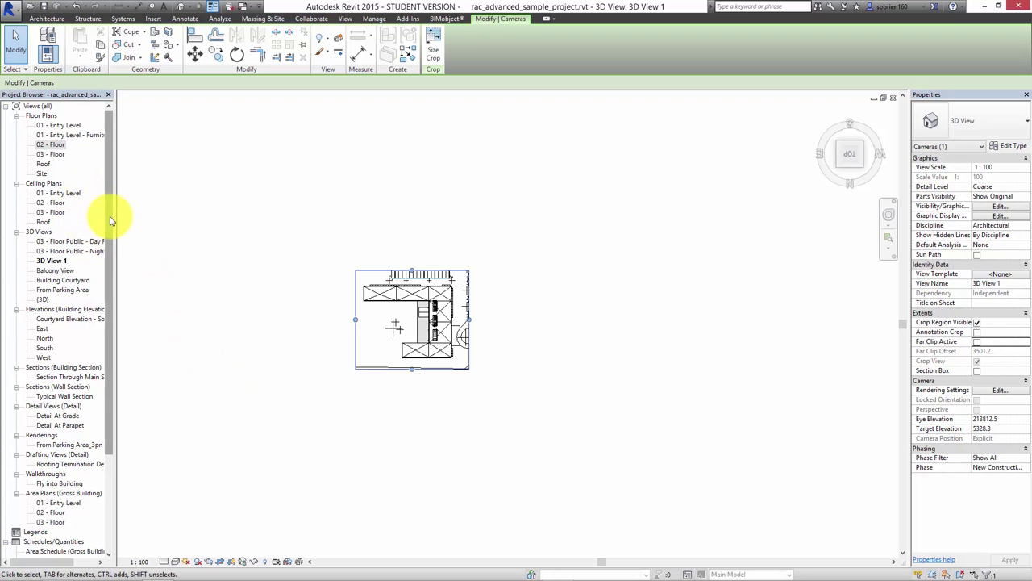
Open the Section Through Main Stair view and tile all open views
click(71, 377)
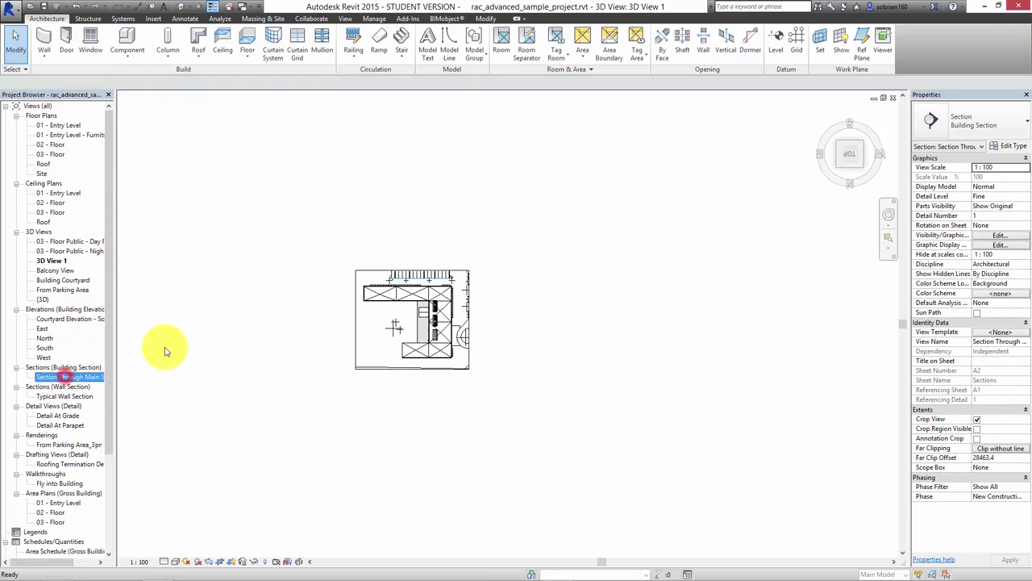
double_click(70, 376)
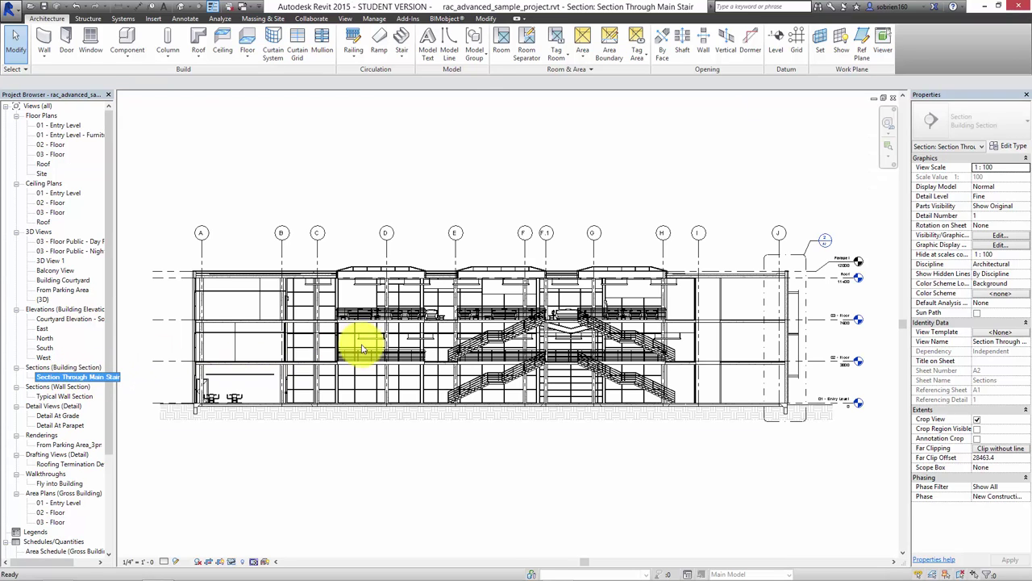
key(w)
key(t)
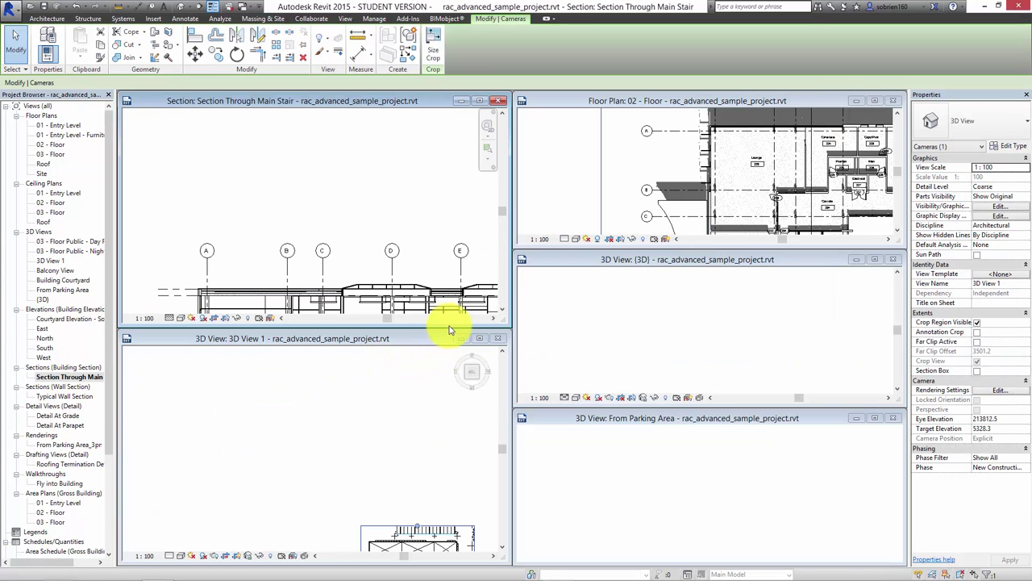
Close the 02 - Floor, {3D} and From Parking Area views, and retile the section beside 3D View 1
click(890, 100)
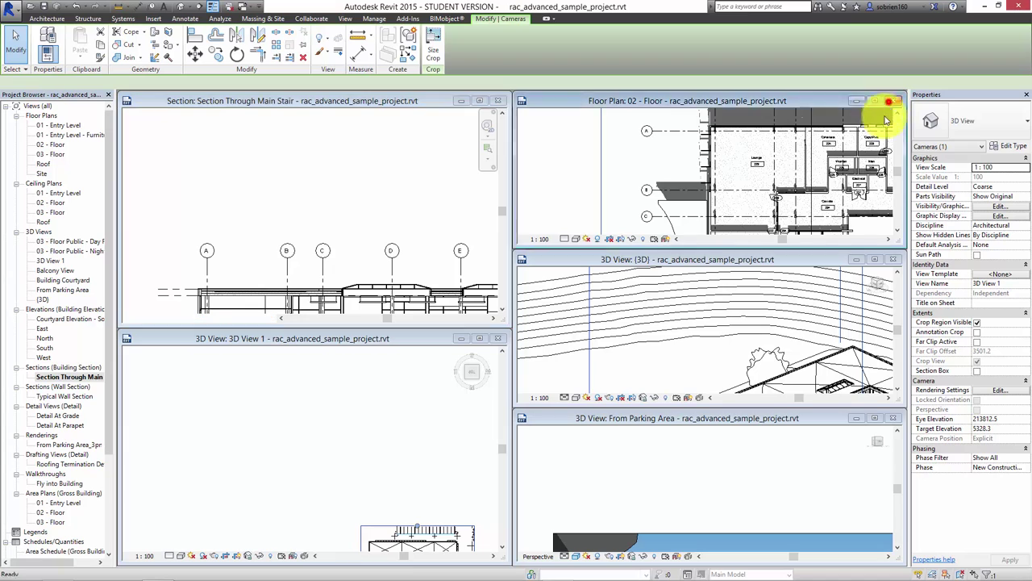
click(893, 259)
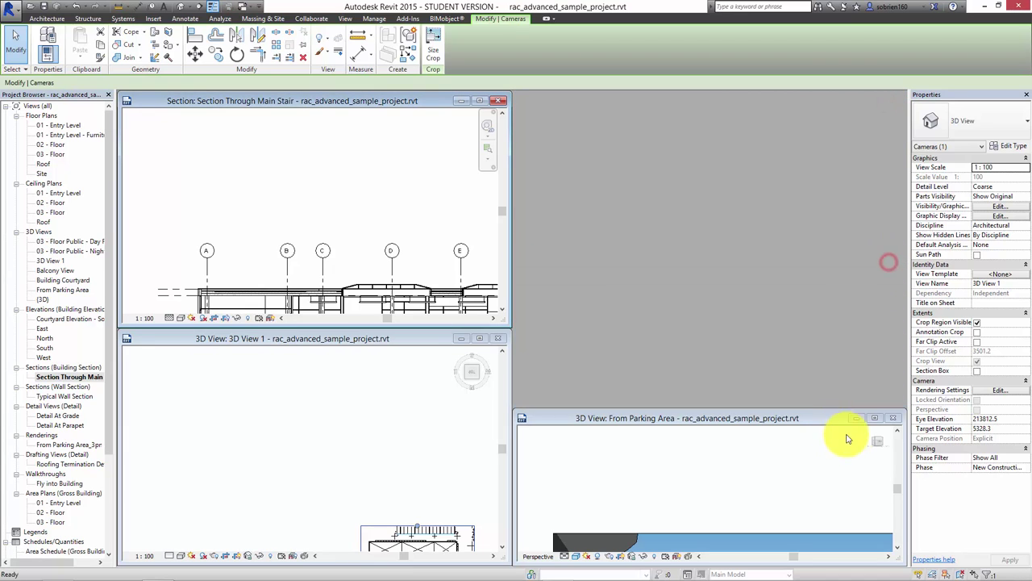
click(892, 418)
key(w)
key(t)
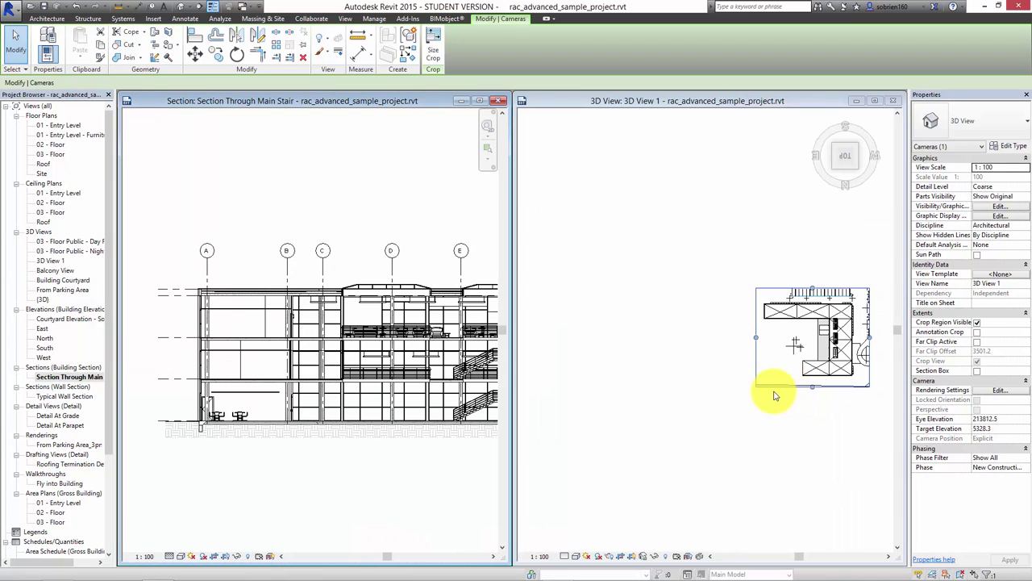
Using the section's level heights as reference, set the camera's eye elevation to 5000 and target elevation to 3800
middle_drag(451, 417, 231, 396)
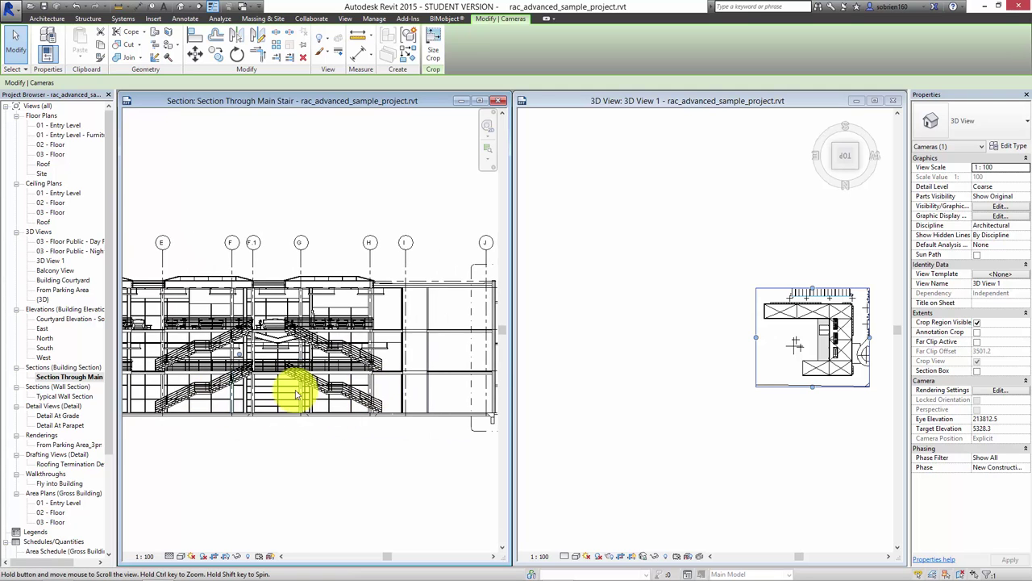
scroll(374, 385, up, 5)
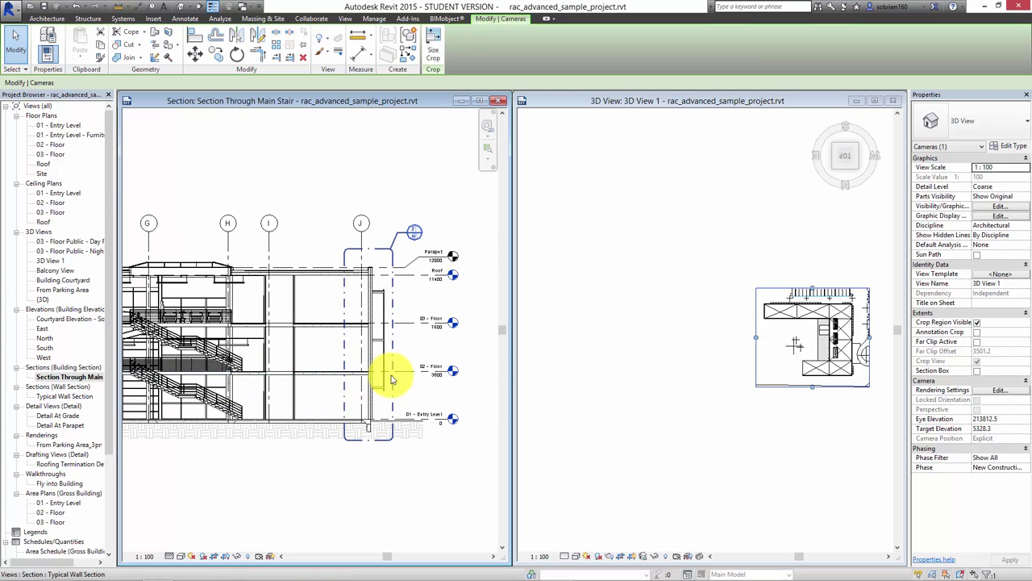
middle_drag(396, 385, 395, 410)
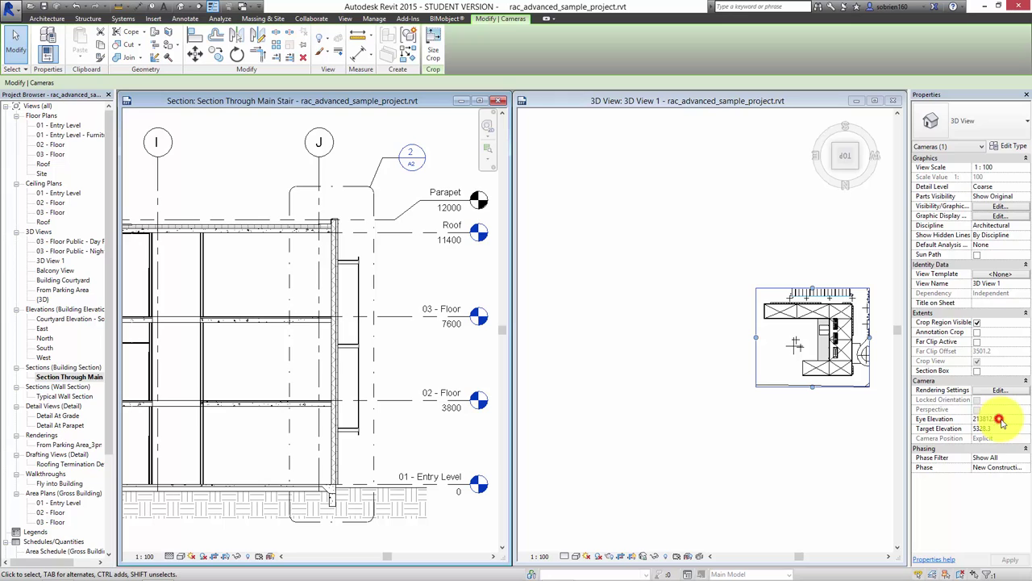
click(1000, 421)
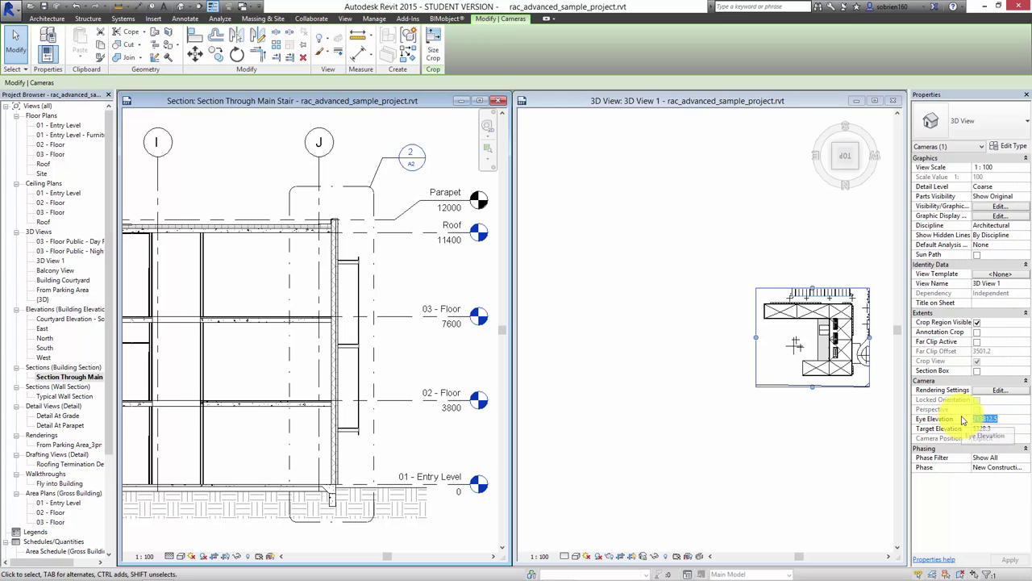
text(5000)
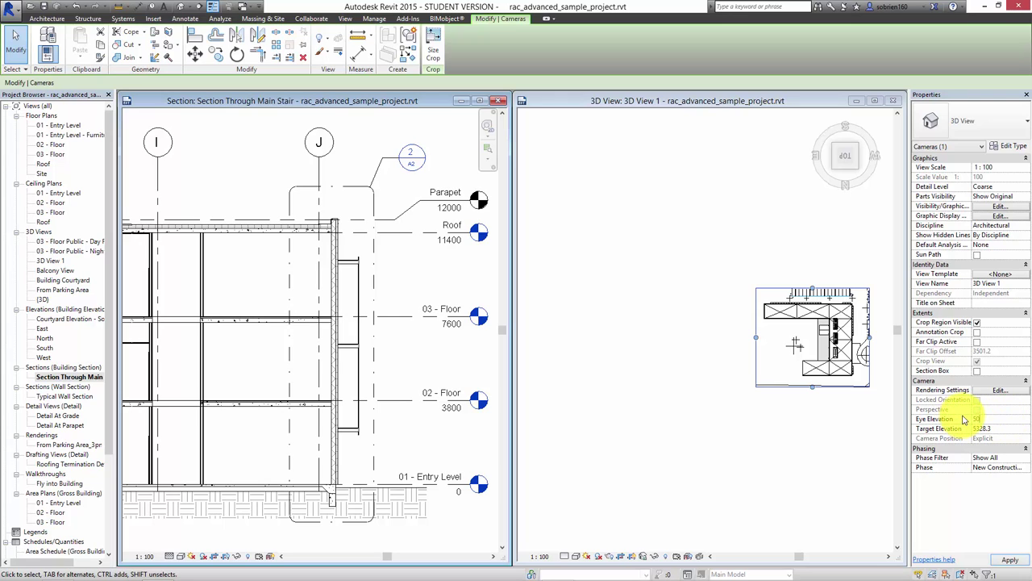
click(973, 429)
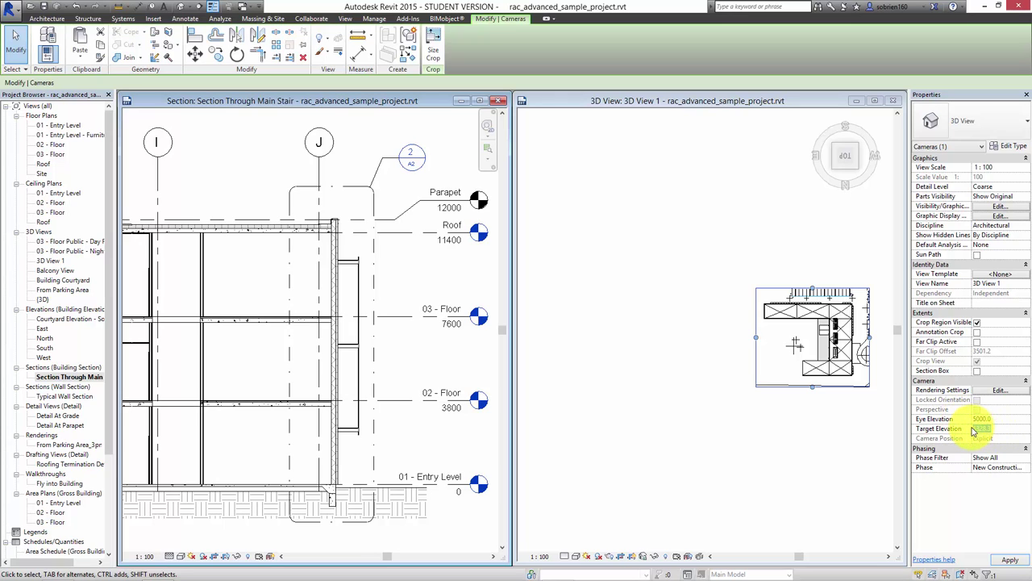
text(3800)
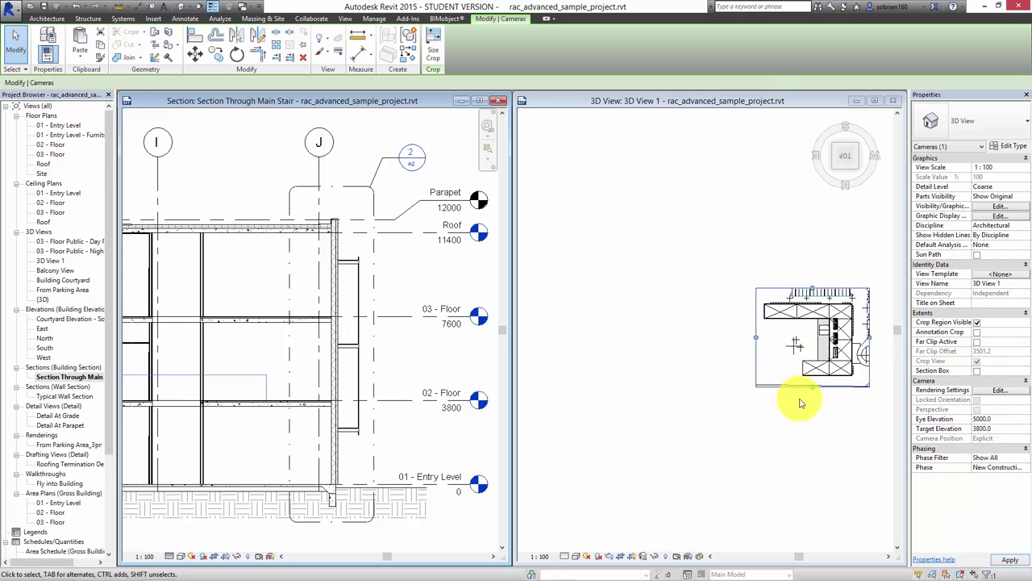
Adjust the crop region of the rotated top view to enclose the whole building, its parking side and the courtyard
middle_drag(801, 351, 760, 288)
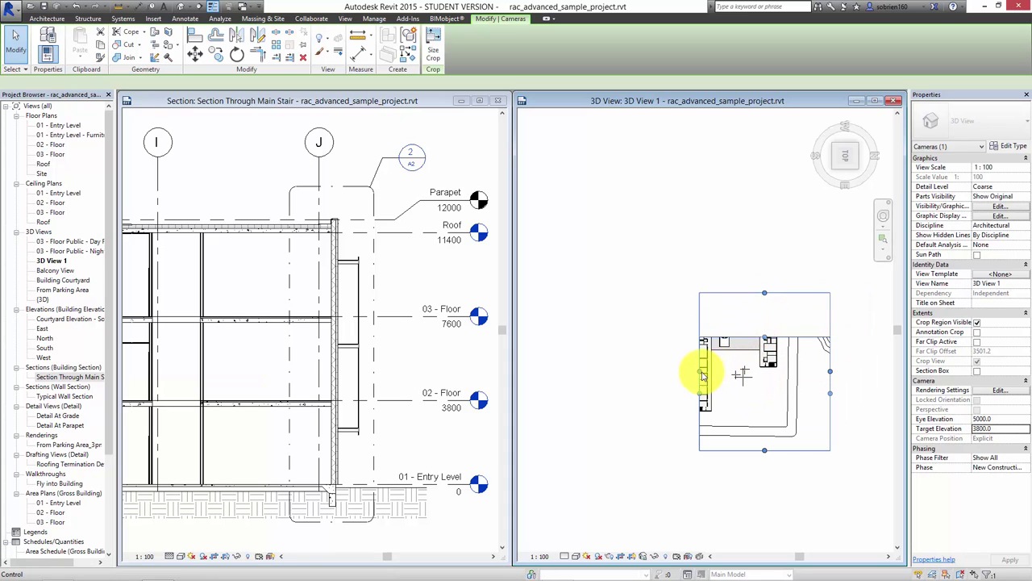
drag(700, 372, 668, 372)
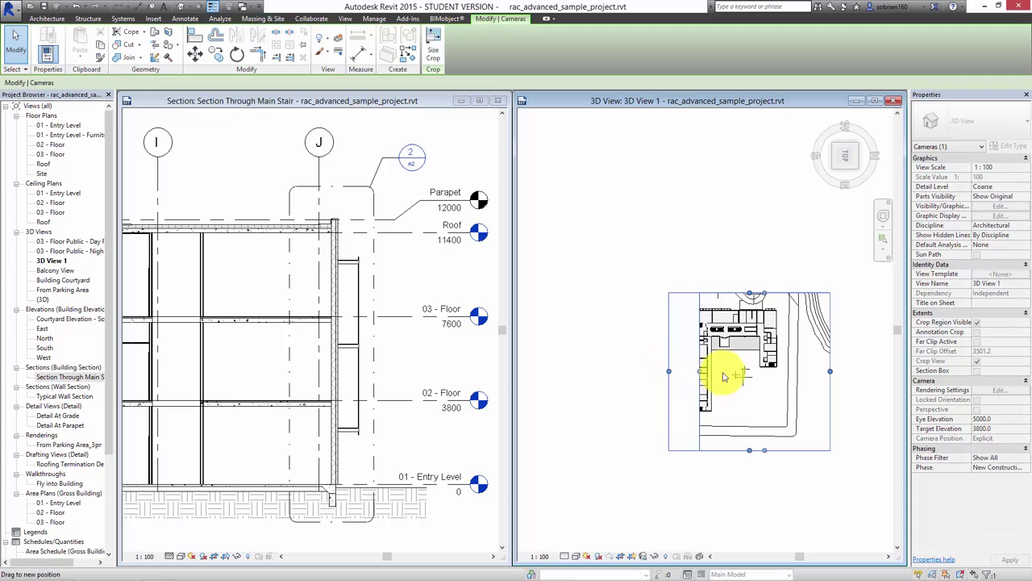
drag(831, 373, 780, 372)
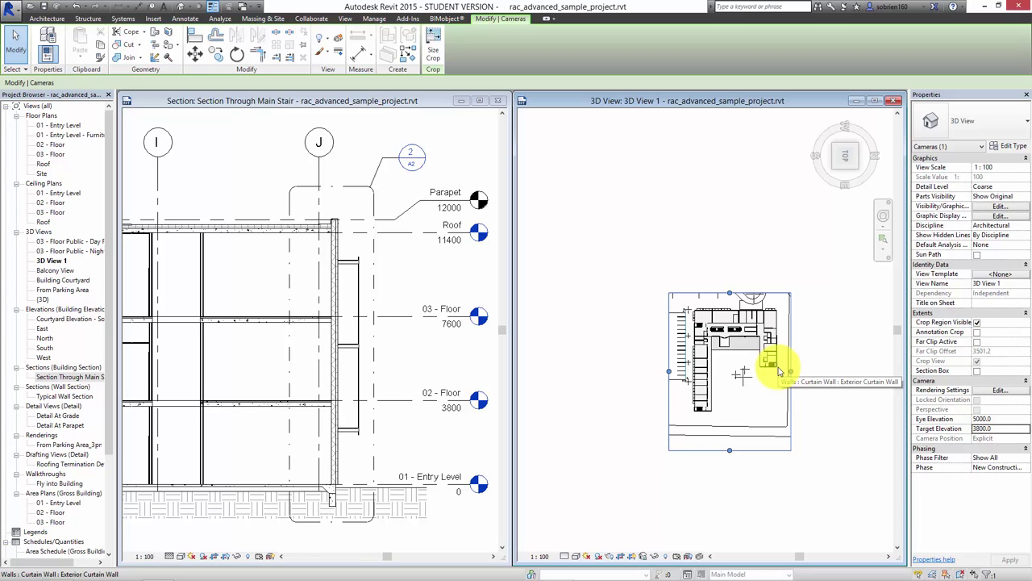
drag(730, 449, 729, 420)
click(824, 404)
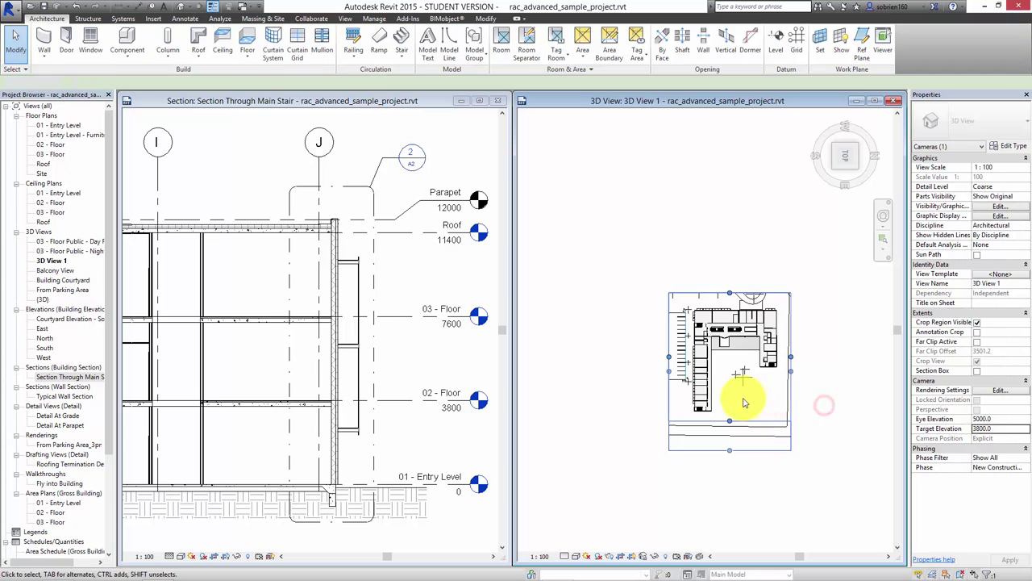
Turn on shadows in 3D View 1
scroll(746, 355, up, 3)
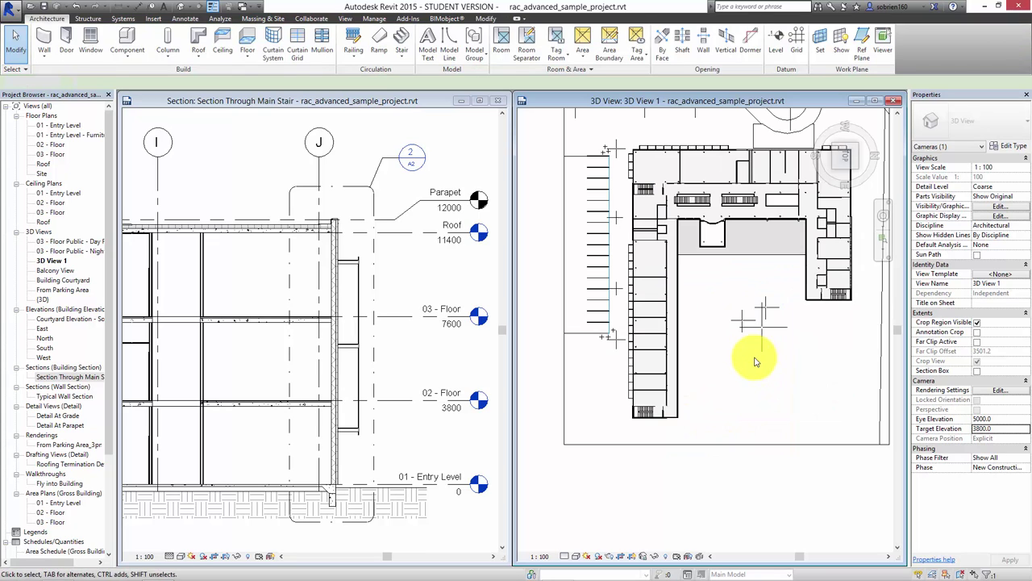
scroll(701, 403, up, 1)
scroll(637, 516, down, 1)
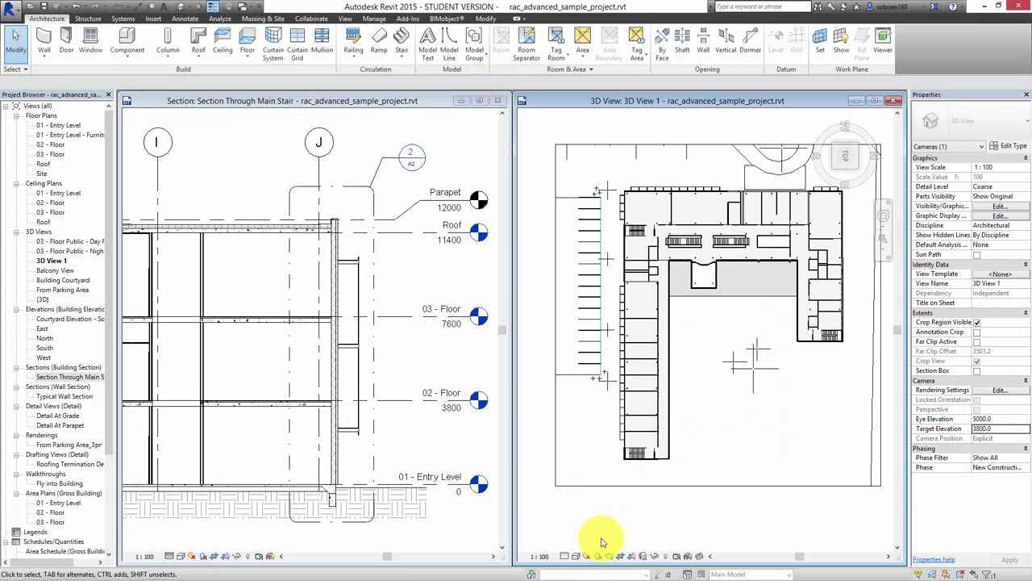
click(598, 556)
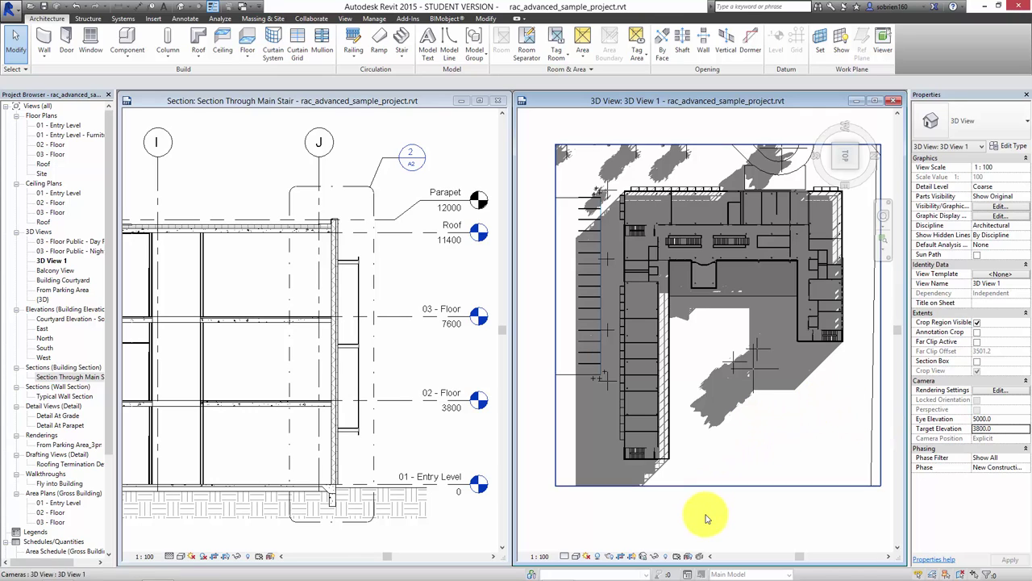
In the sun settings of 3D View 1, choose a Still solar study and check the project location
click(588, 556)
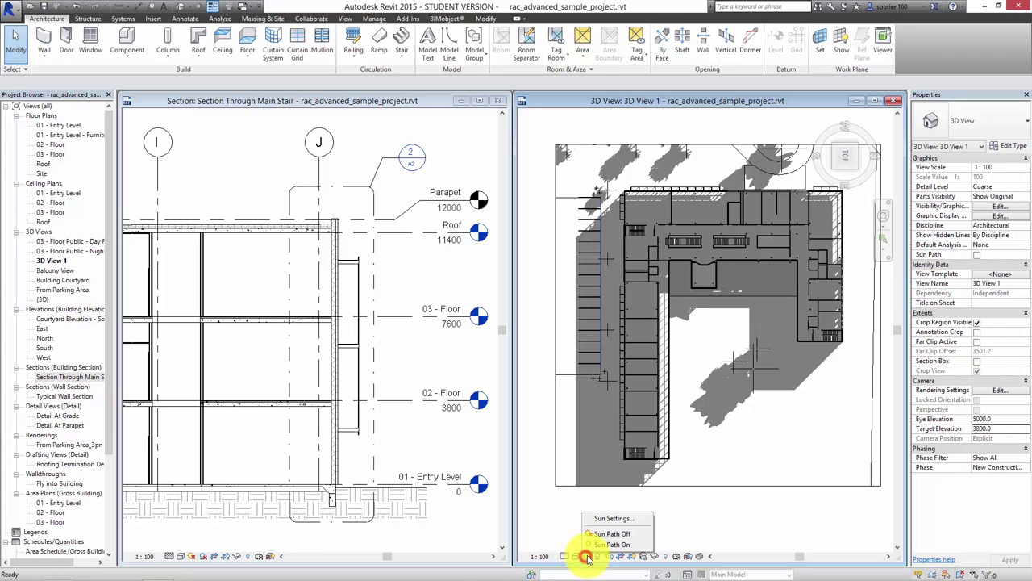
click(606, 518)
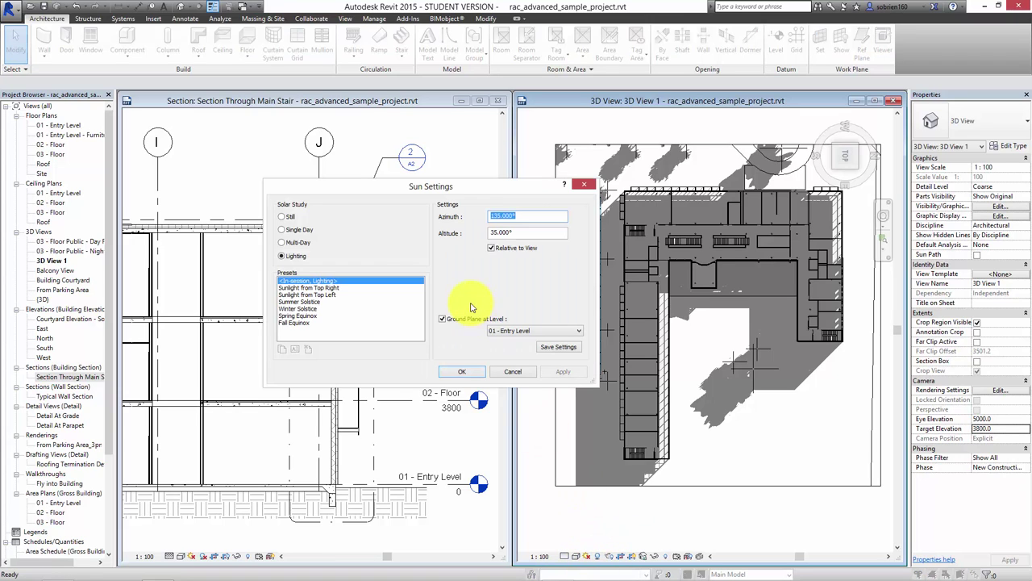
click(291, 217)
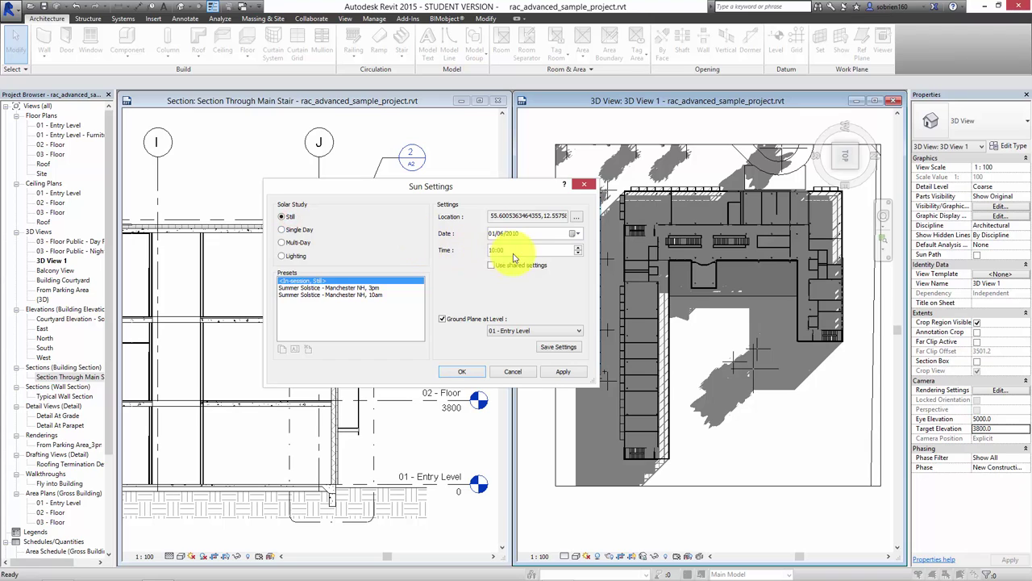
click(579, 217)
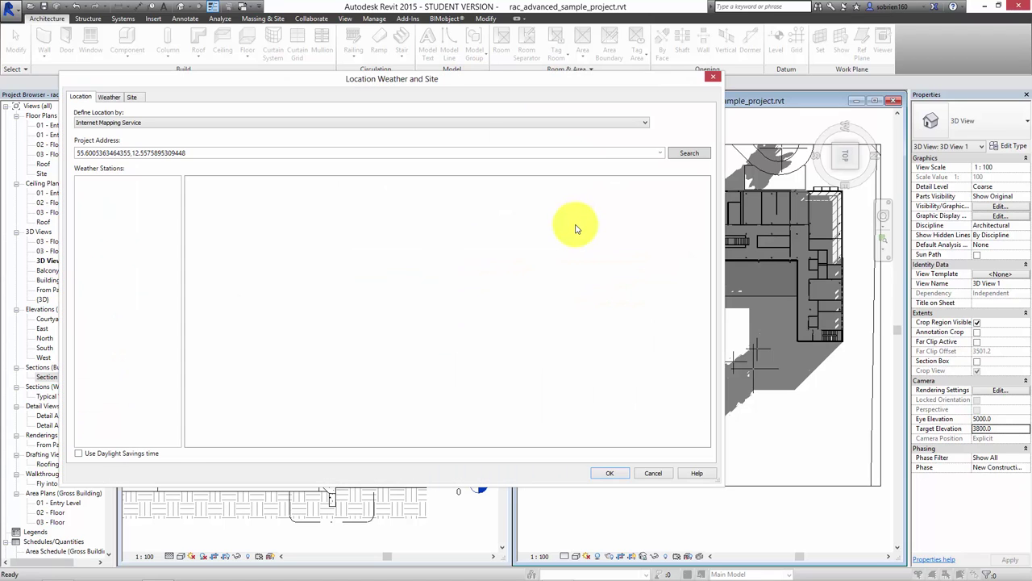
click(607, 473)
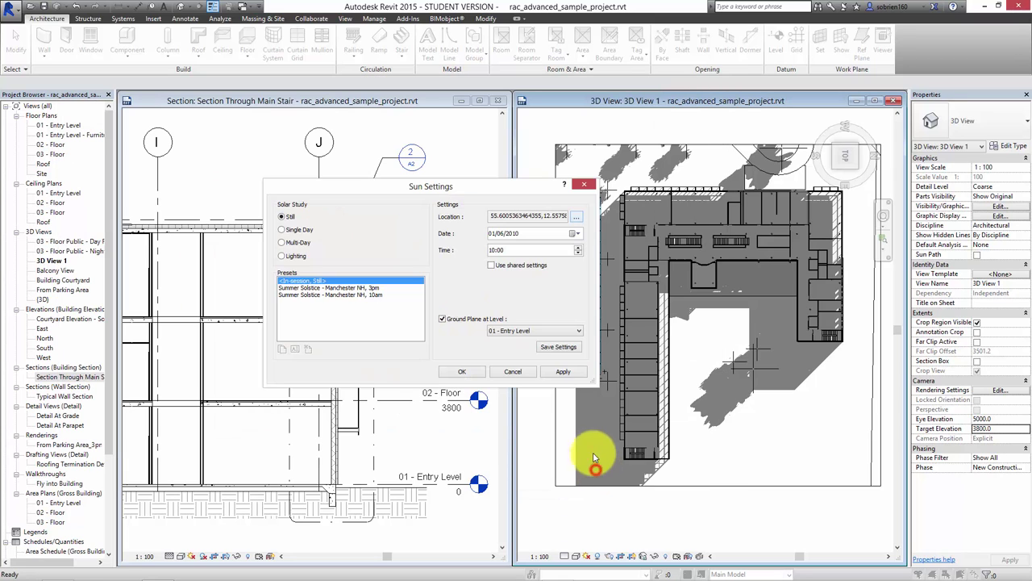
Set the solar study date of 3D View 1 to 21/06/2014
click(579, 234)
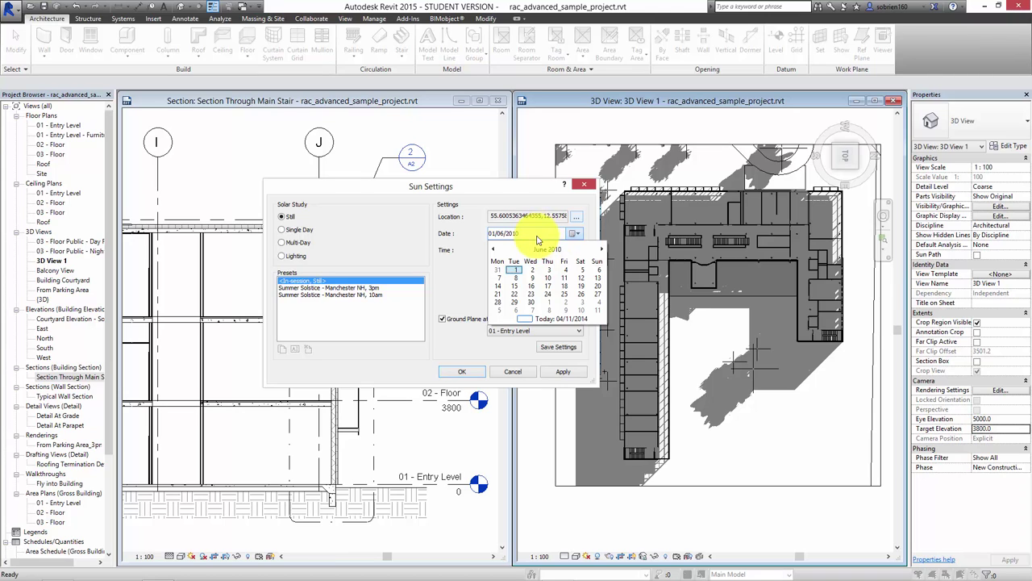
click(572, 234)
click(575, 234)
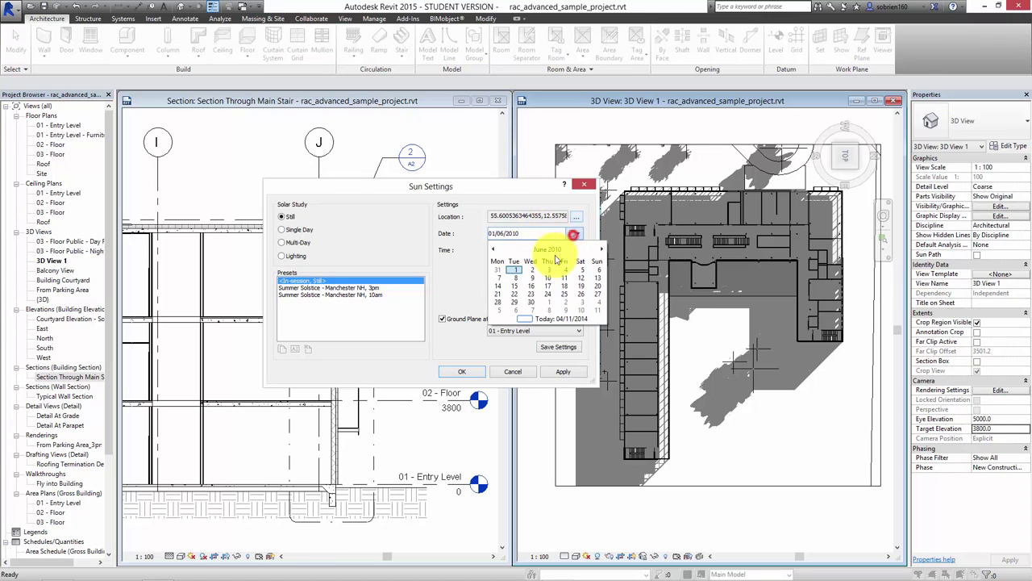
click(537, 321)
click(576, 235)
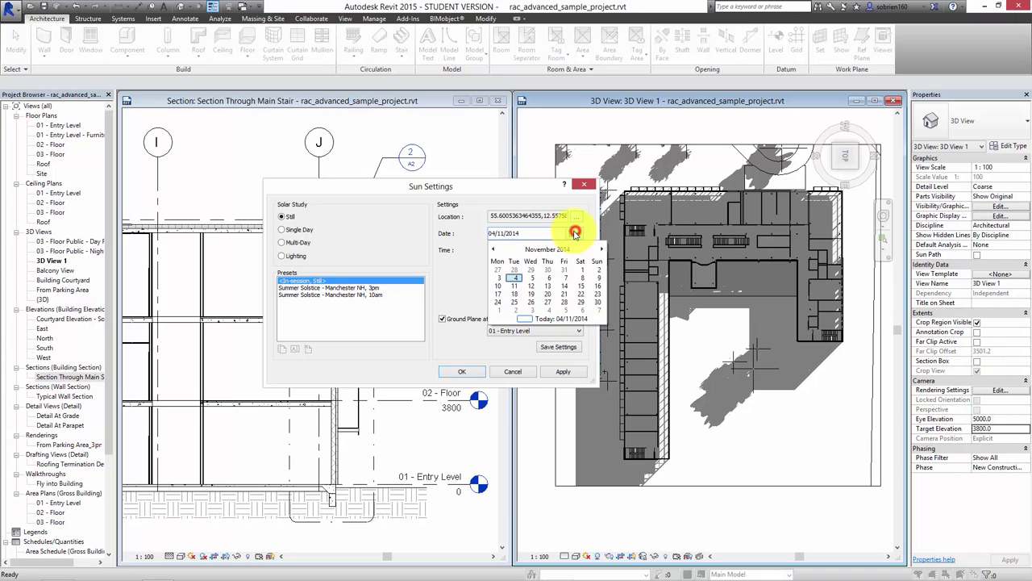
click(495, 250)
click(495, 250)
click(495, 250)
click(495, 250)
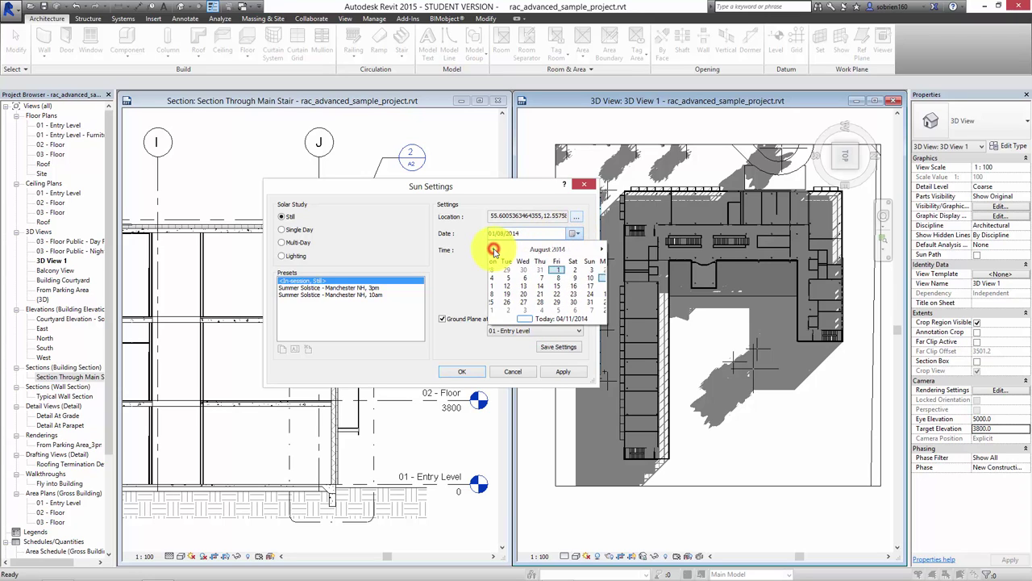
click(495, 250)
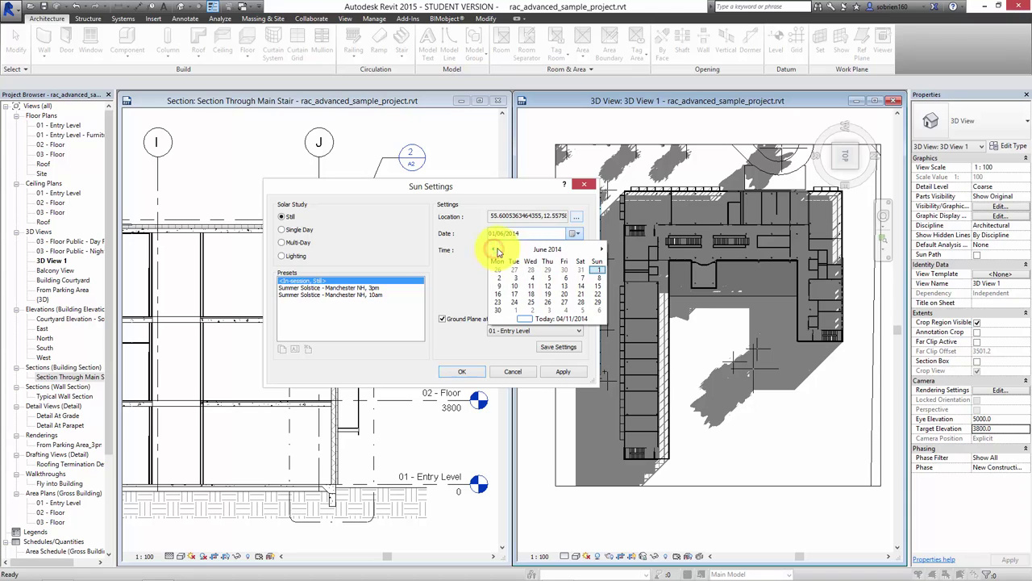
click(579, 293)
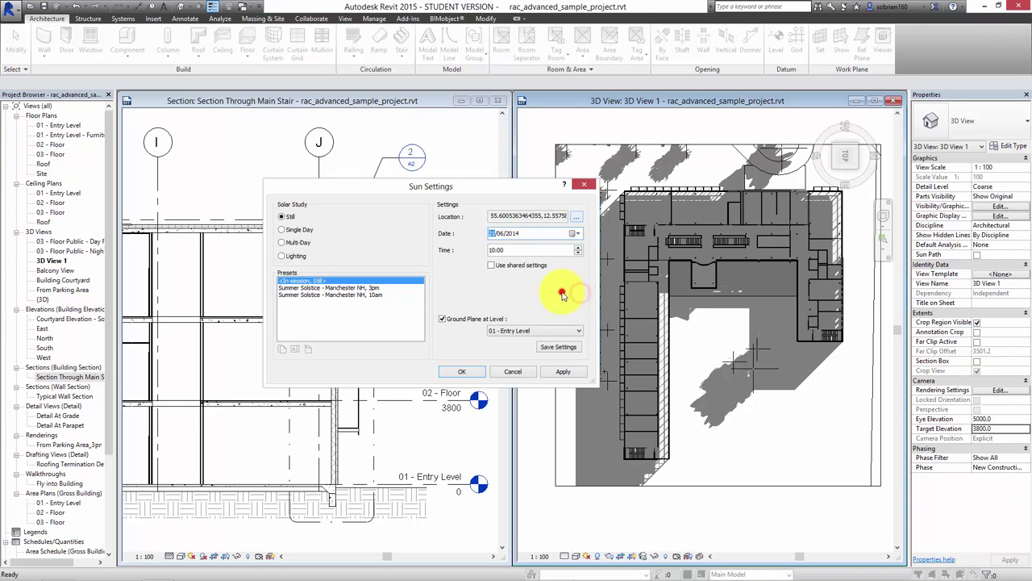
Set the solar study time to 12:00 and apply the sun settings to 3D View 1
click(578, 247)
click(578, 246)
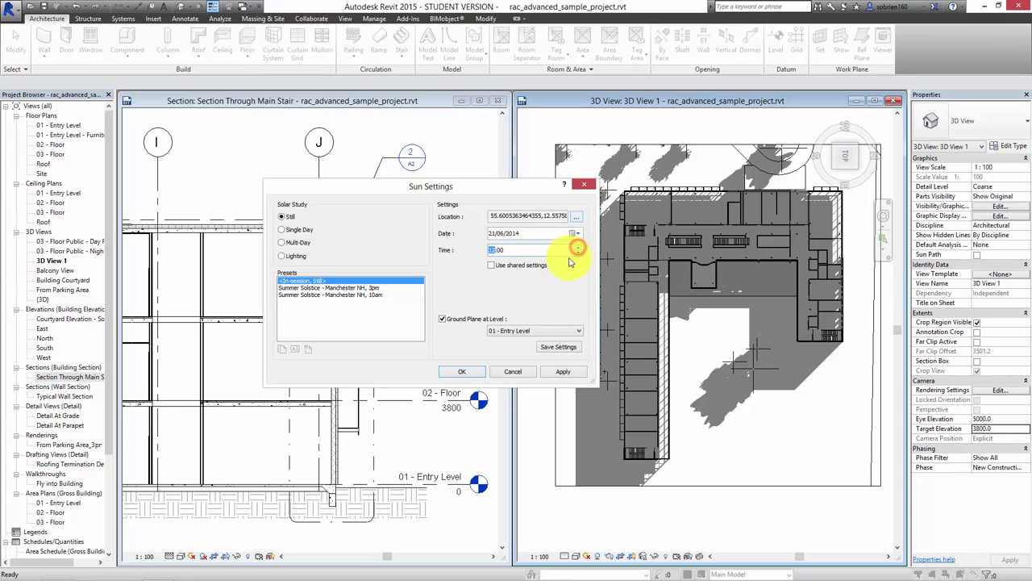
click(569, 372)
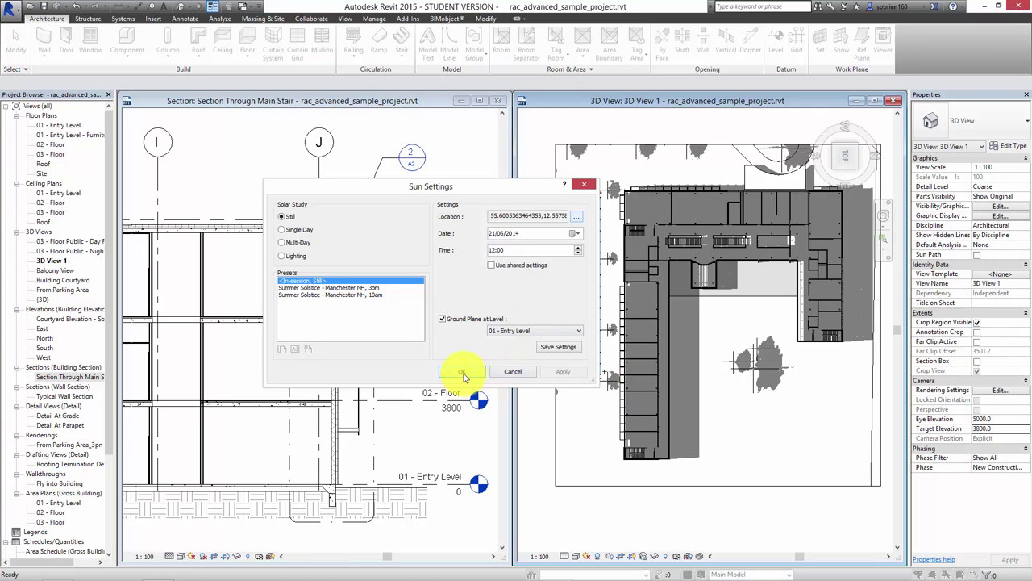
click(462, 372)
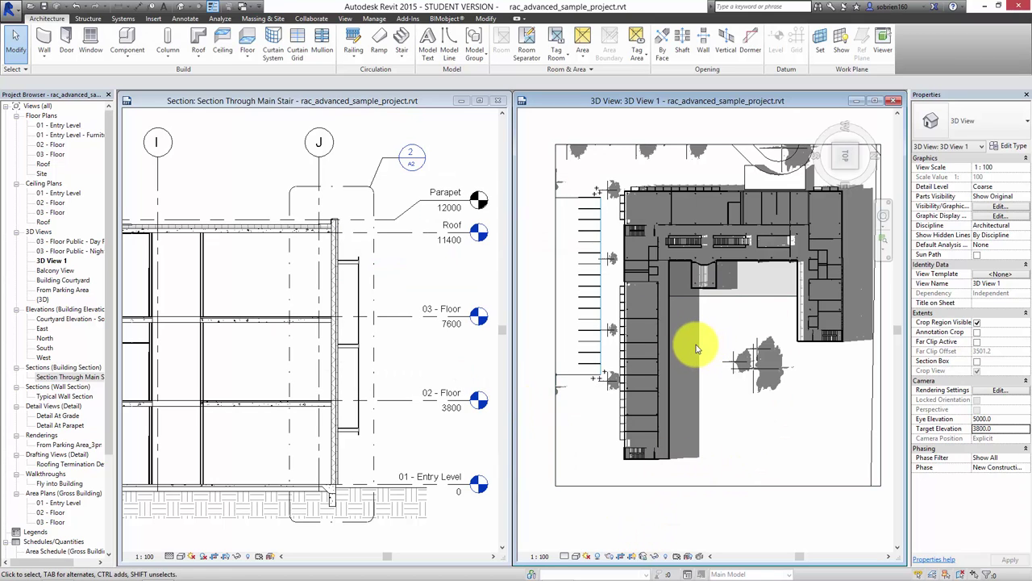
Rename 3D View 1 as Summer Shadow Study
right_click(72, 263)
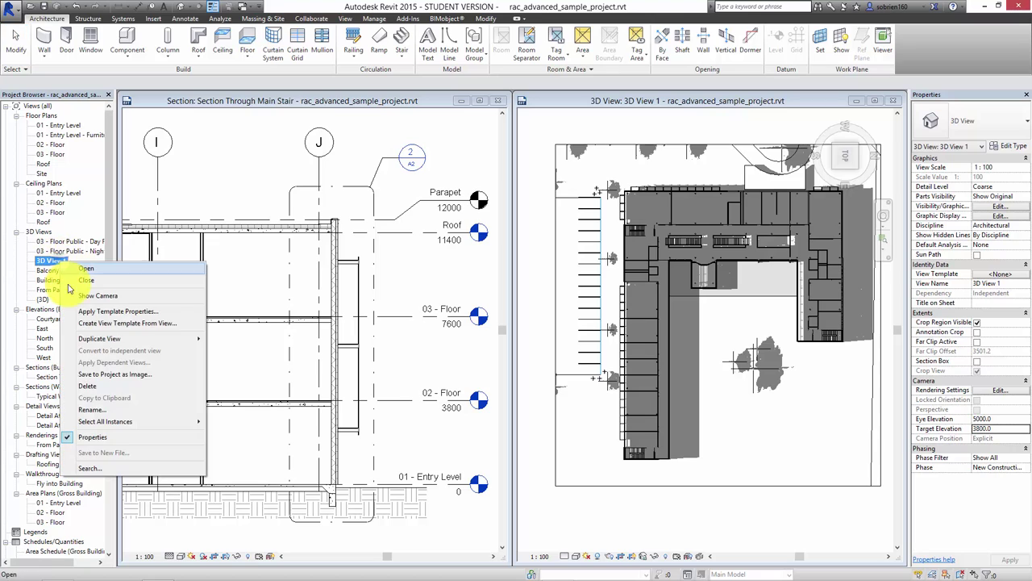
click(89, 409)
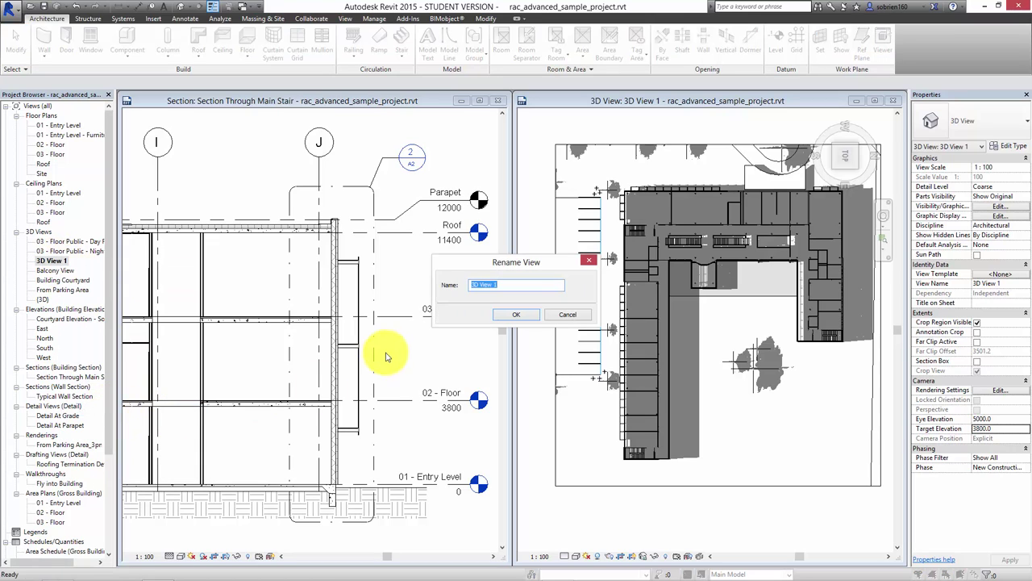
text(Summer Shadow Study)
click(514, 315)
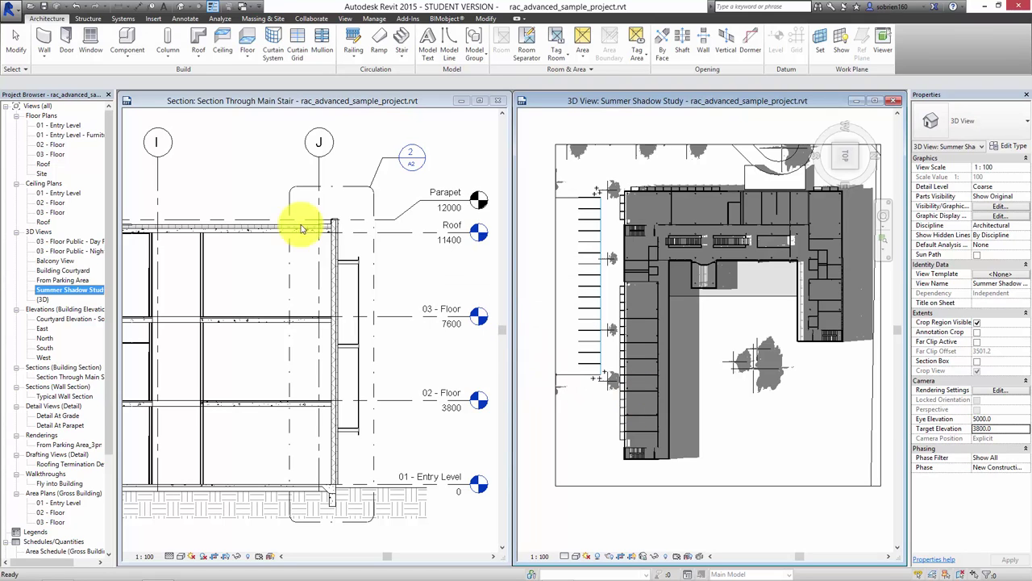
Duplicate the Summer Shadow Study view without detailing
right_click(87, 290)
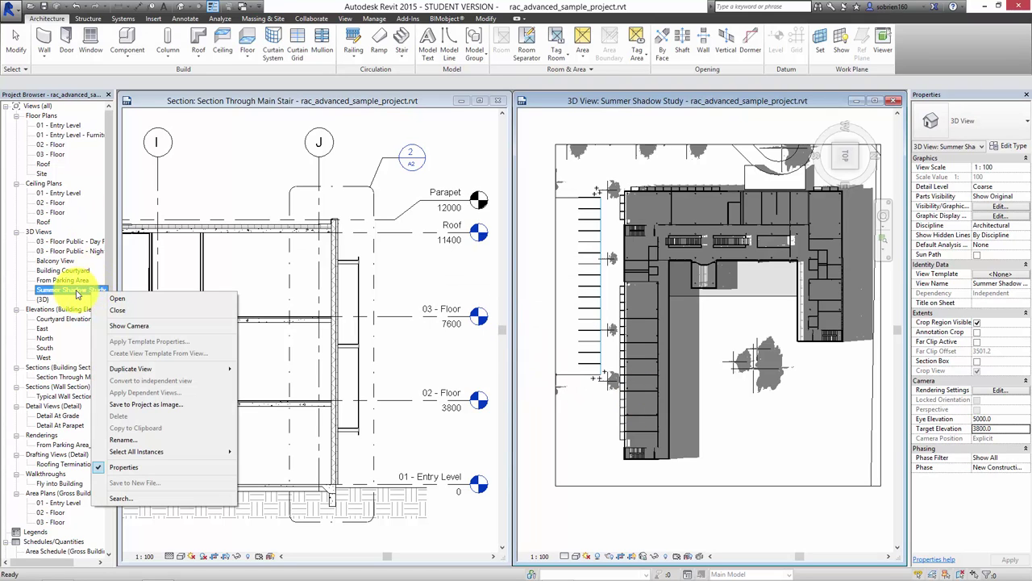
mouse_move(202, 369)
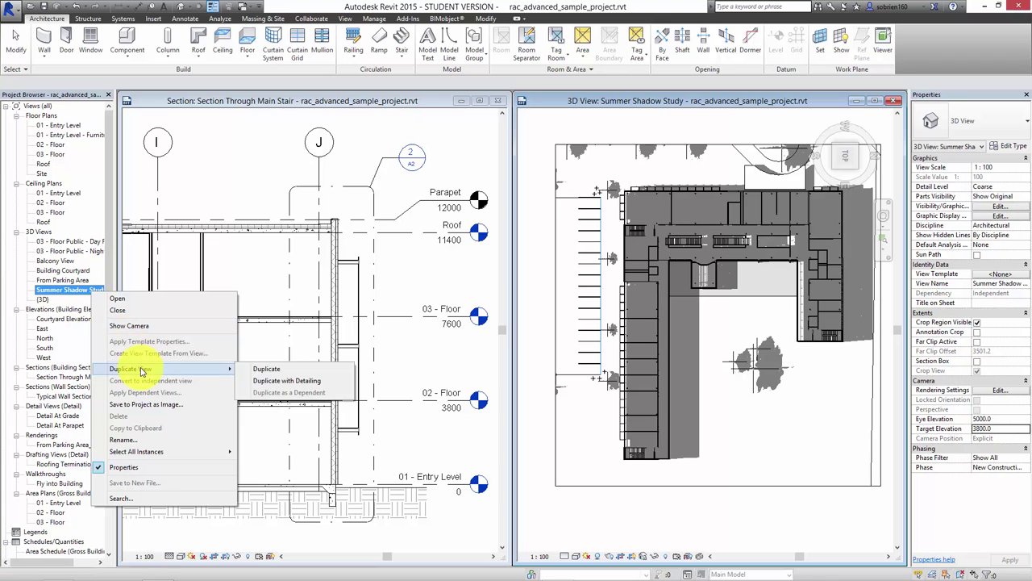
click(246, 368)
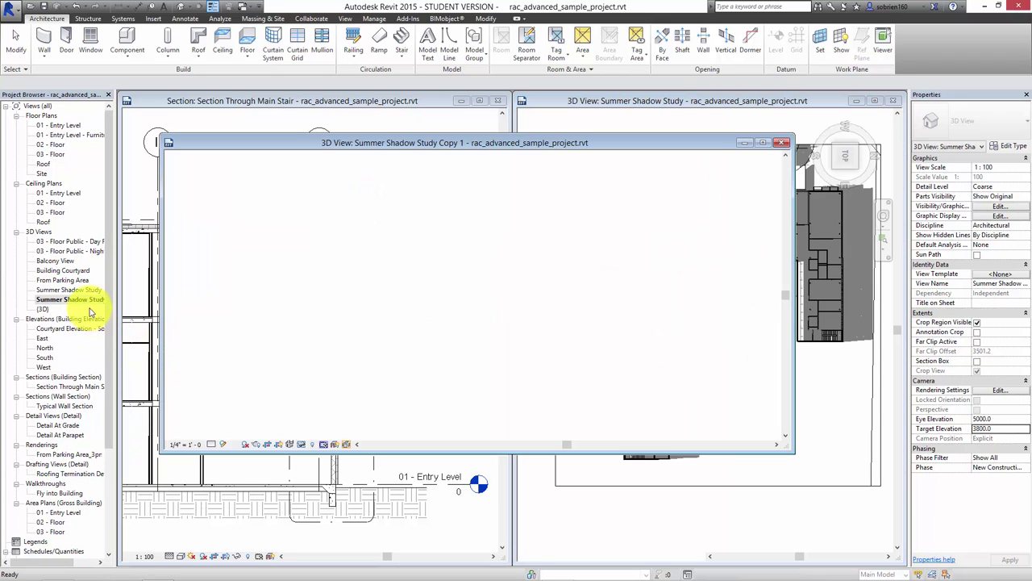
Rename the duplicated shadow study view as Winter Shadow Study
right_click(94, 300)
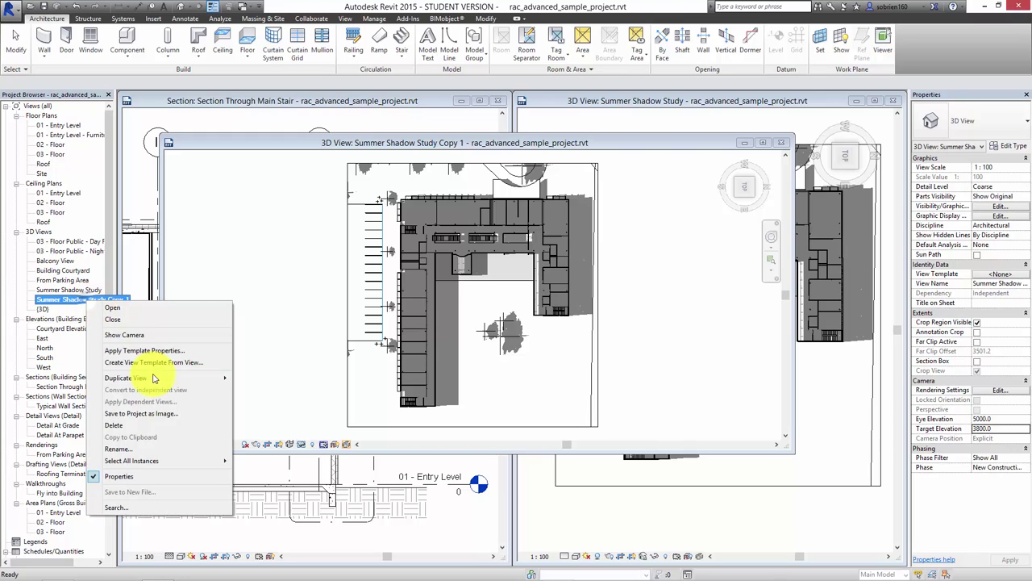
click(150, 449)
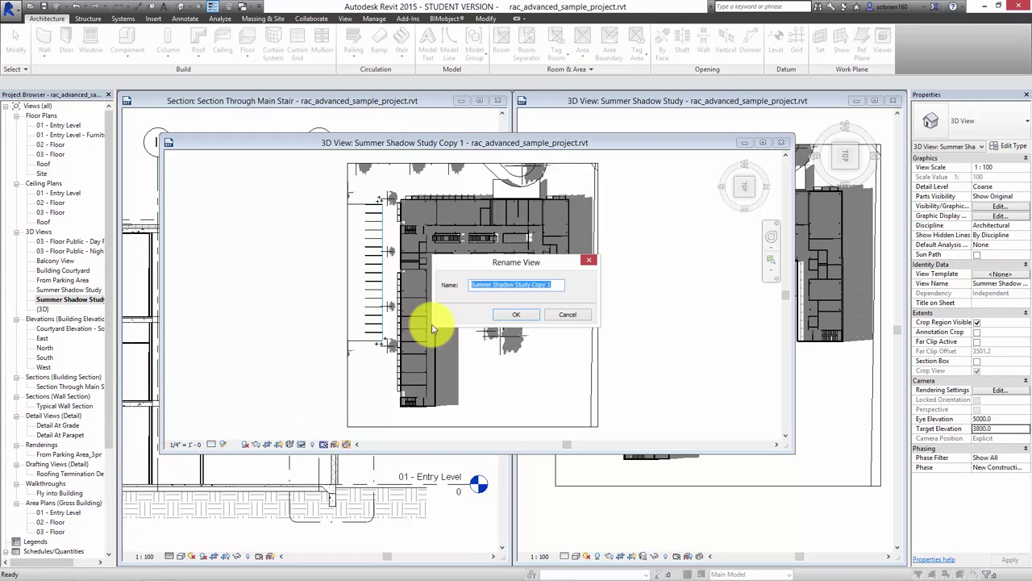
click(477, 284)
double_click(477, 284)
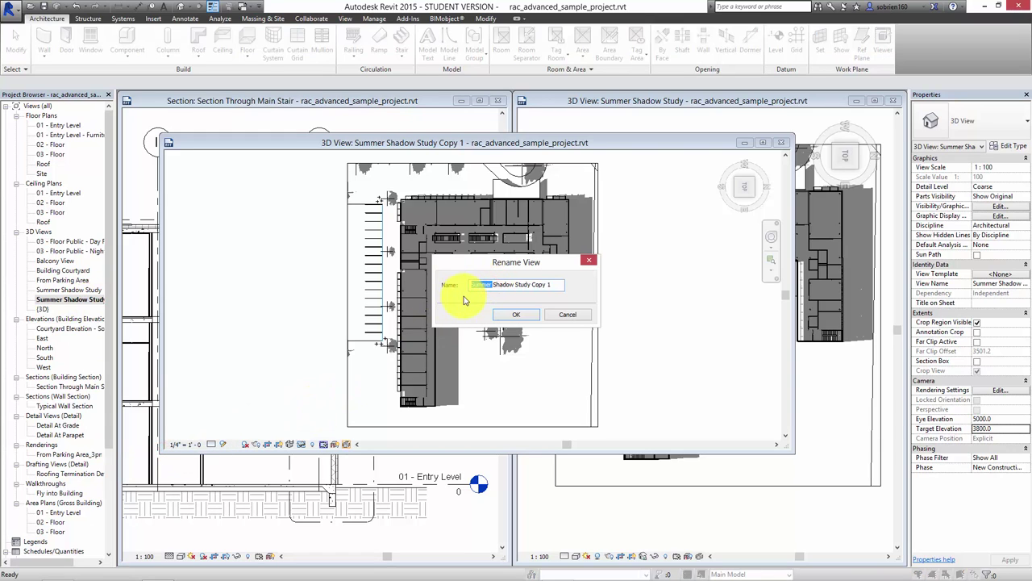
text(Winter)
click(555, 285)
key(BackSpace)
key(BackSpace)
key(BackSpace)
key(BackSpace)
key(BackSpace)
key(BackSpace)
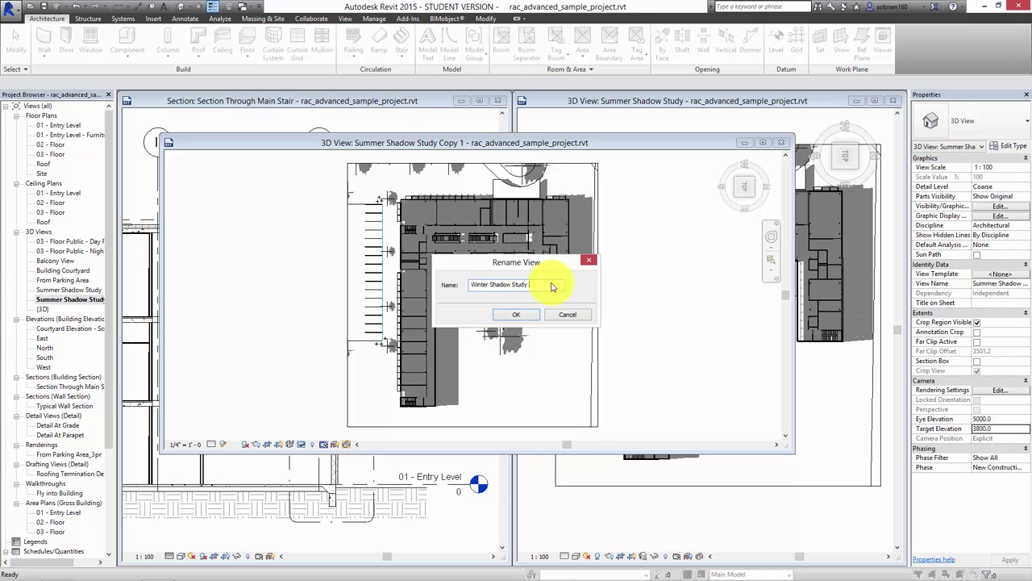
click(520, 316)
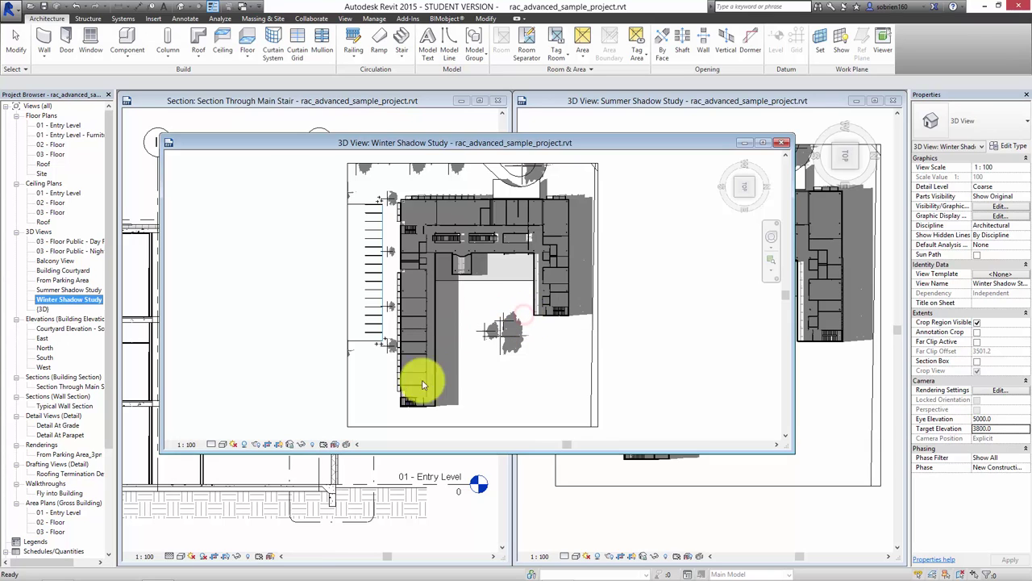
Set the sun settings date of the Winter Shadow Study view to 21/12/2014 and apply it
click(232, 444)
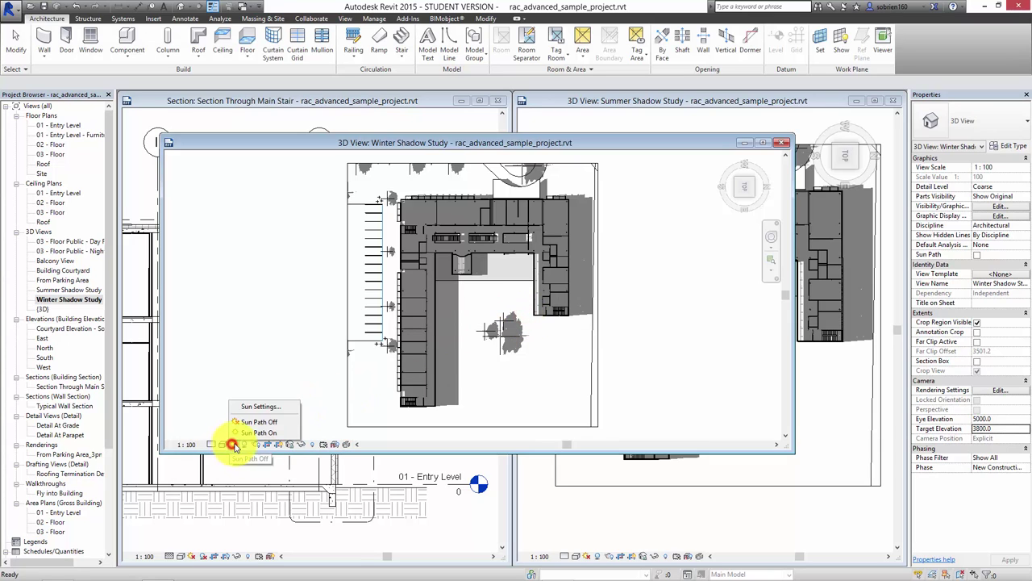
click(259, 407)
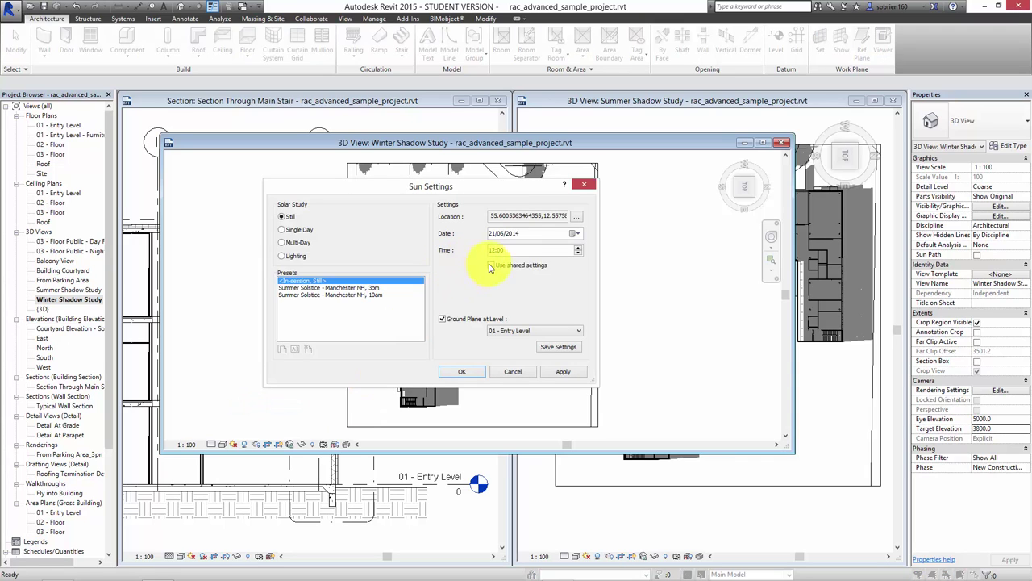
click(577, 234)
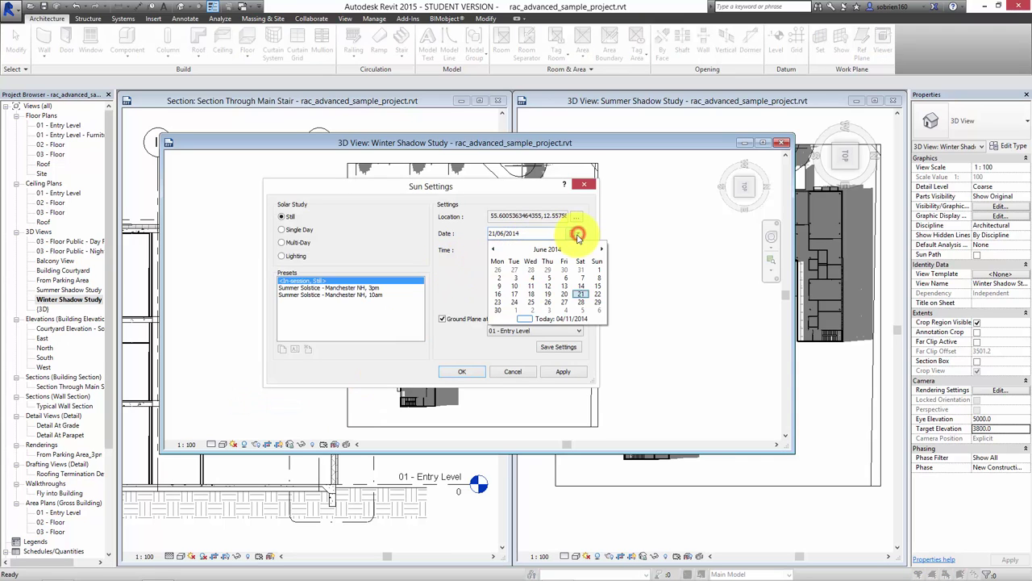
click(601, 250)
click(601, 249)
click(601, 249)
click(600, 249)
click(601, 249)
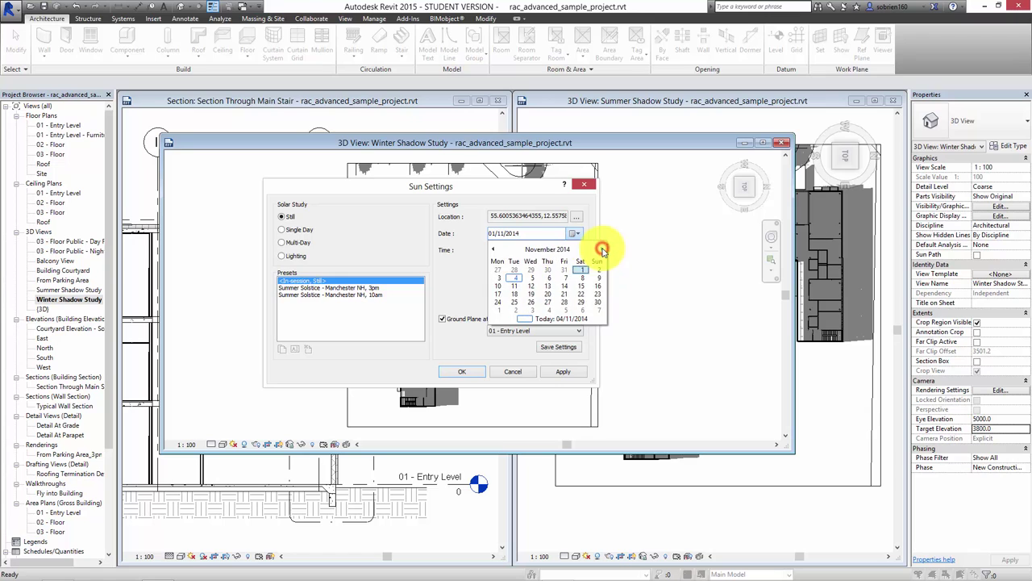
click(601, 249)
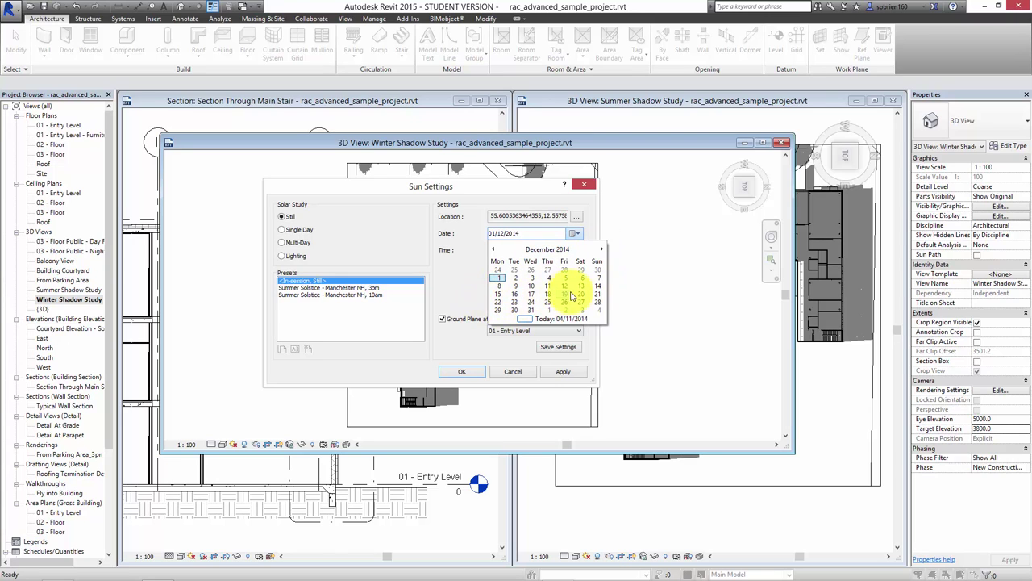
click(597, 294)
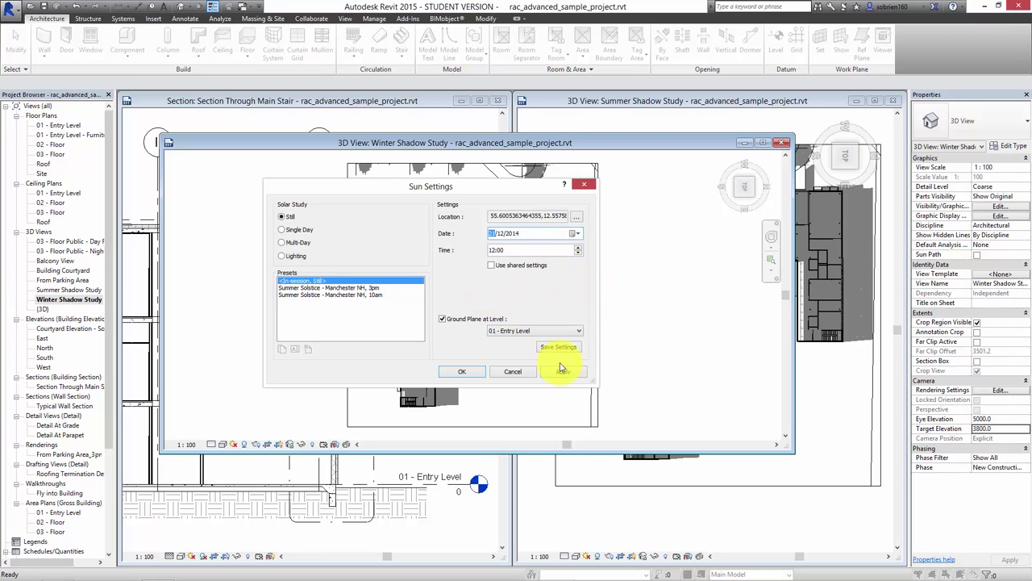
click(562, 370)
click(463, 372)
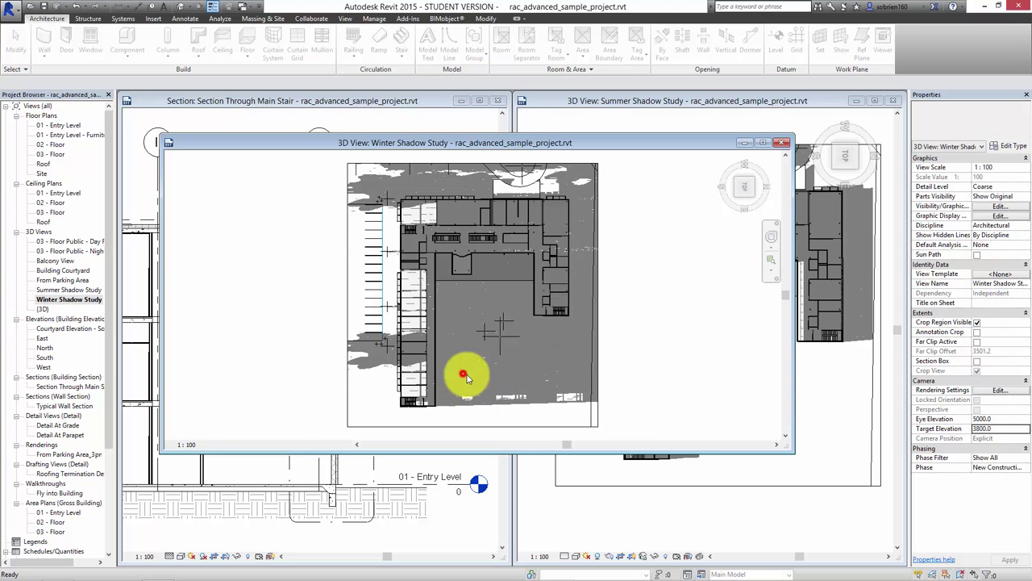
click(661, 319)
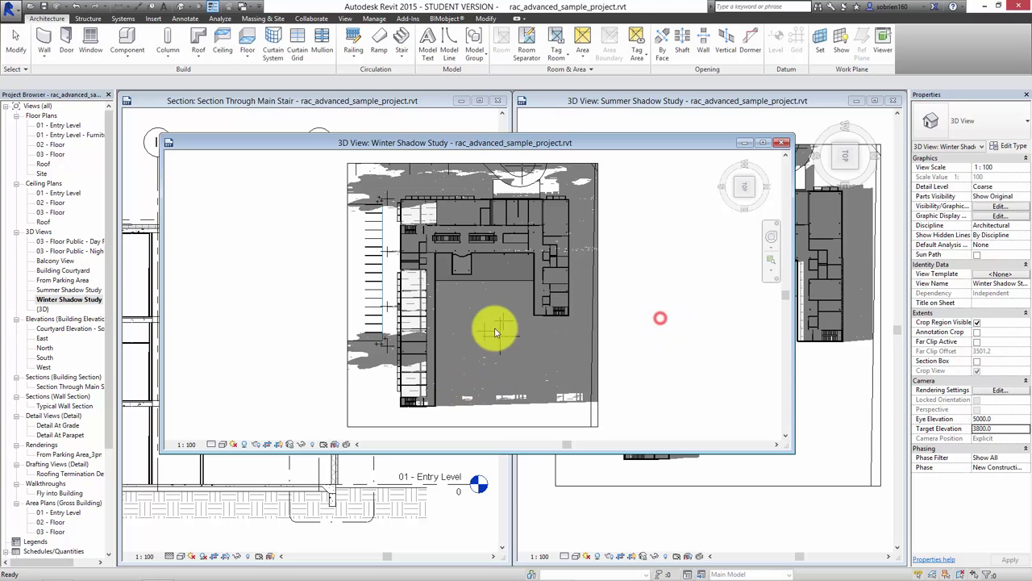
Maximize the Winter Shadow Study view and examine how sunlight and shadow fall in the rooms of the long wing beside the parking
click(760, 143)
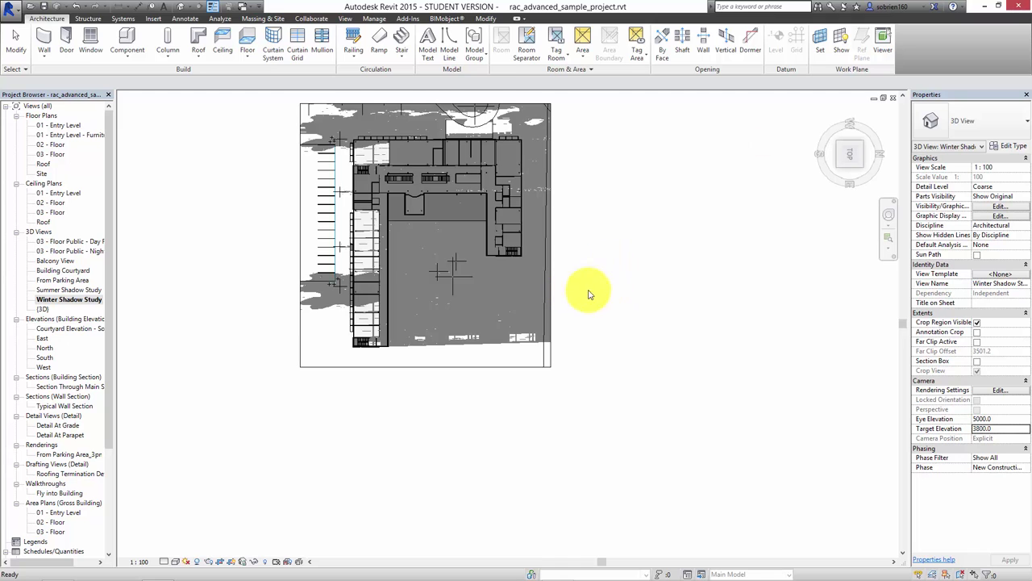
scroll(371, 256, up, 5)
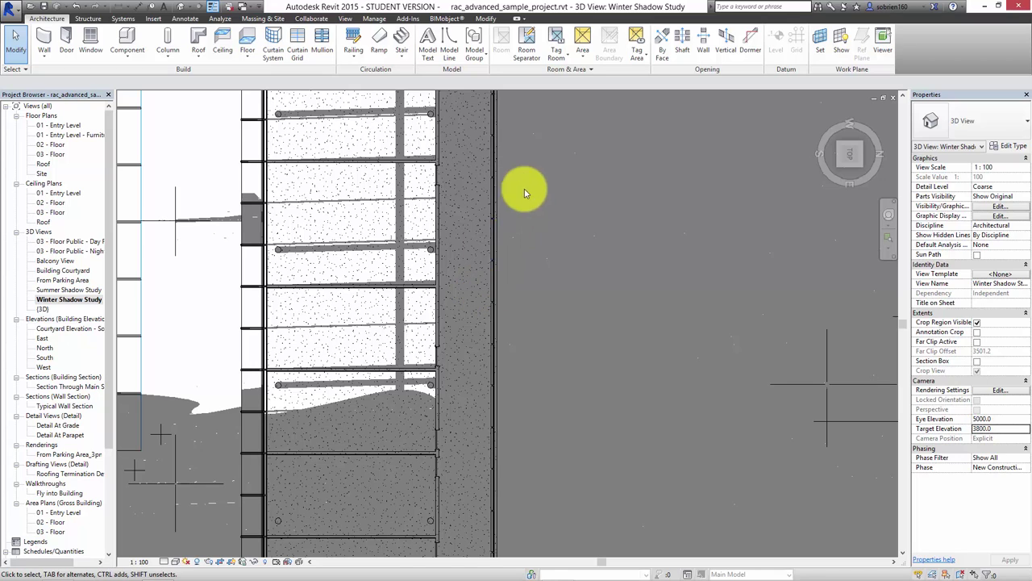
scroll(569, 207, down, 2)
scroll(602, 212, down, 3)
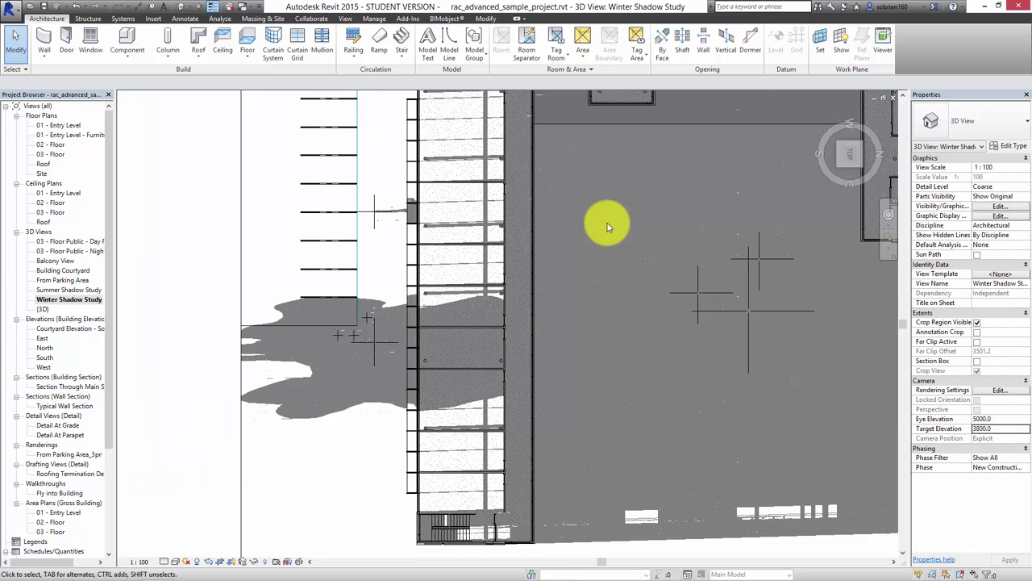
middle_drag(608, 249, 427, 296)
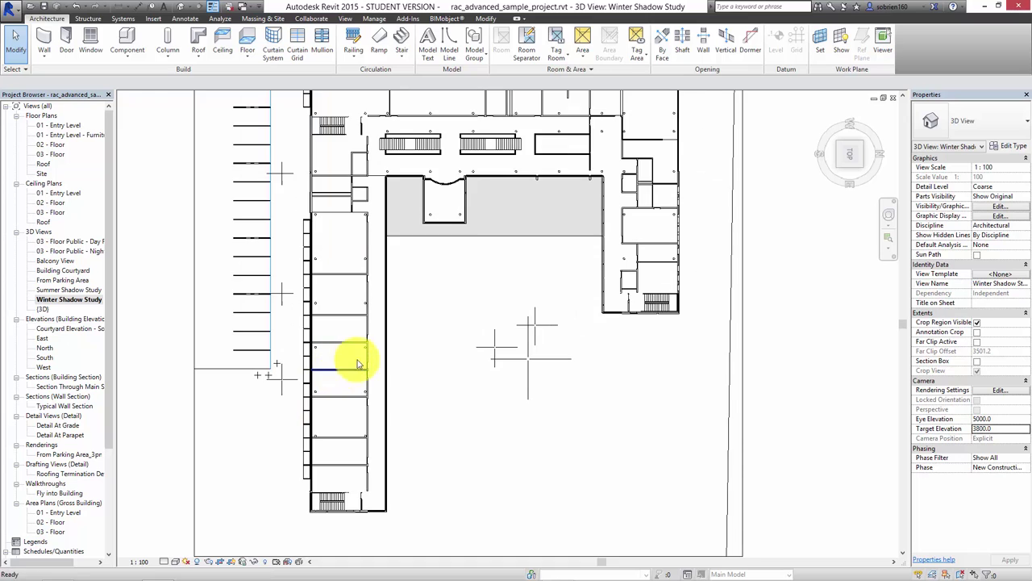
scroll(350, 421, down, 2)
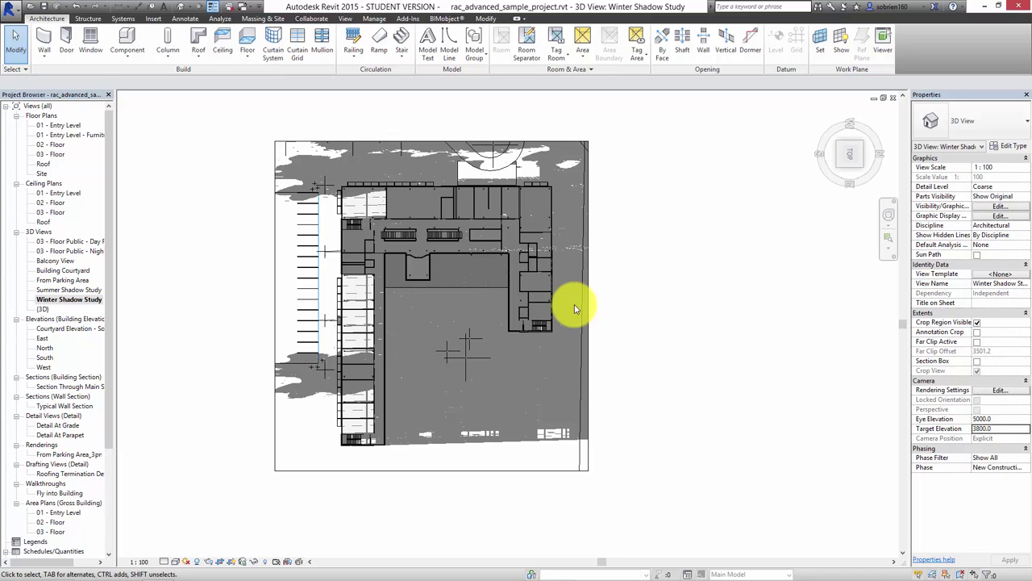
mouse_move(693, 574)
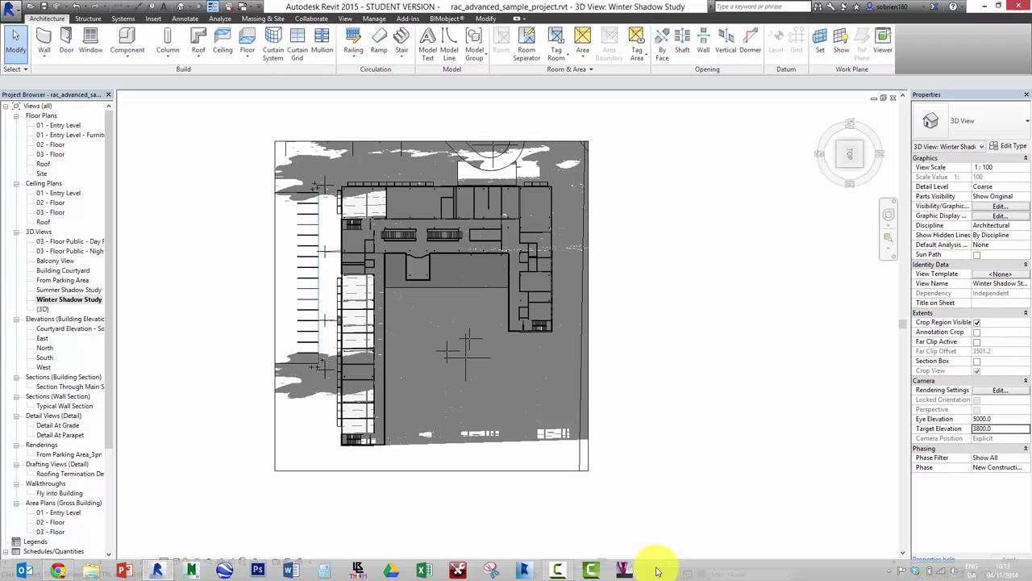
click(565, 571)
click(846, 560)
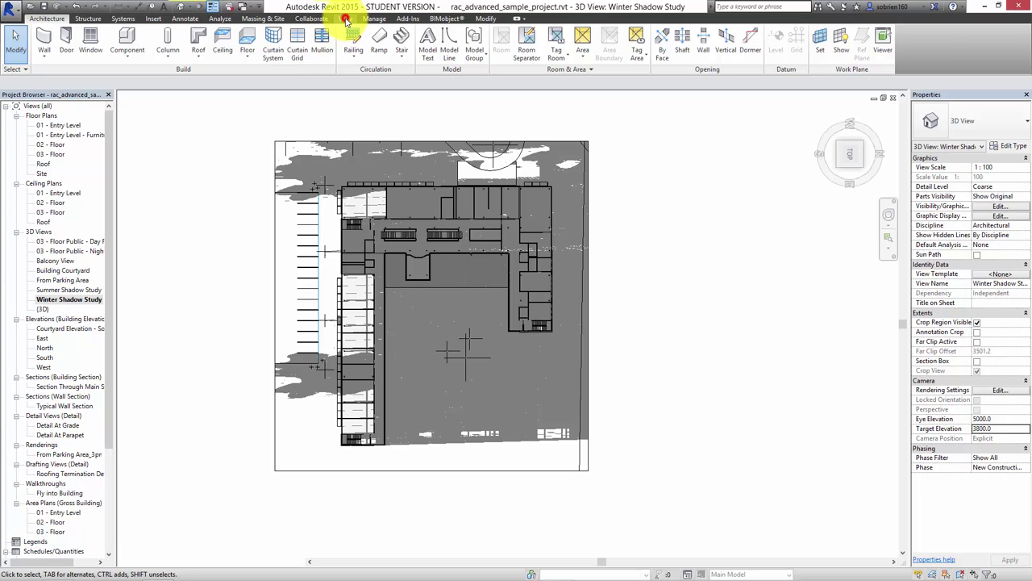
Start Render in Cloud for the Winter Shadow Study view and set the output type to Illuminance
click(345, 20)
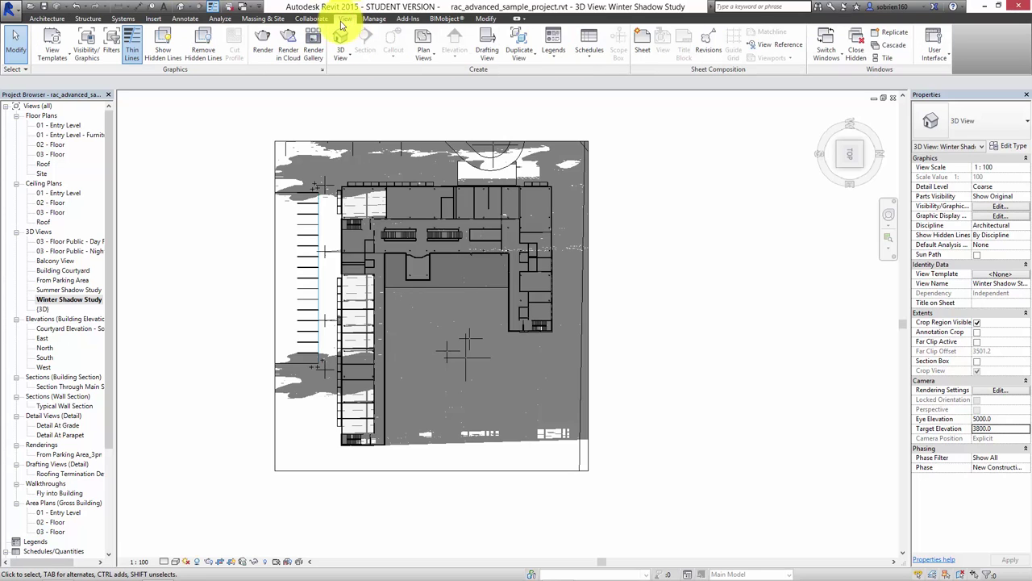
click(288, 46)
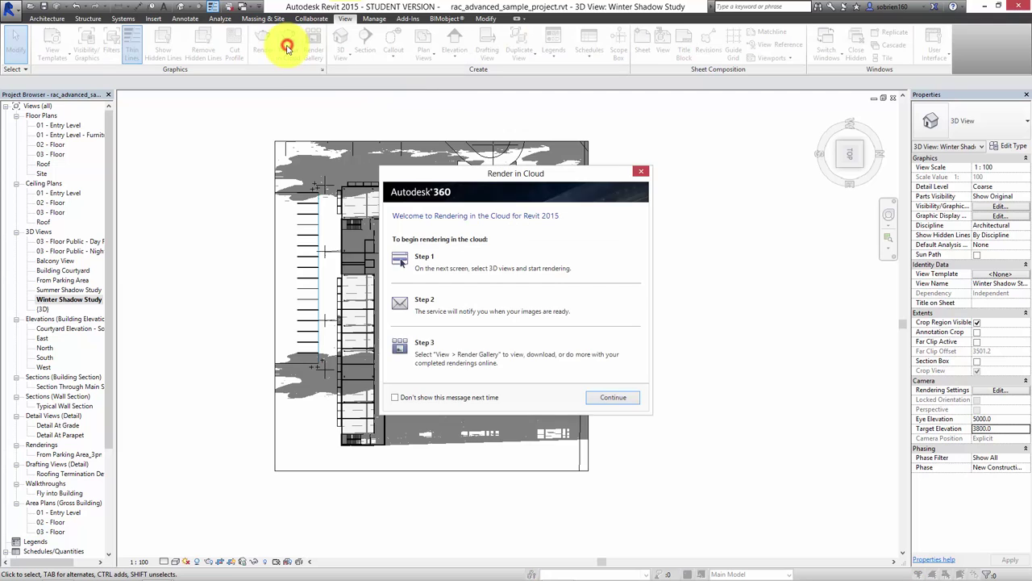
click(612, 398)
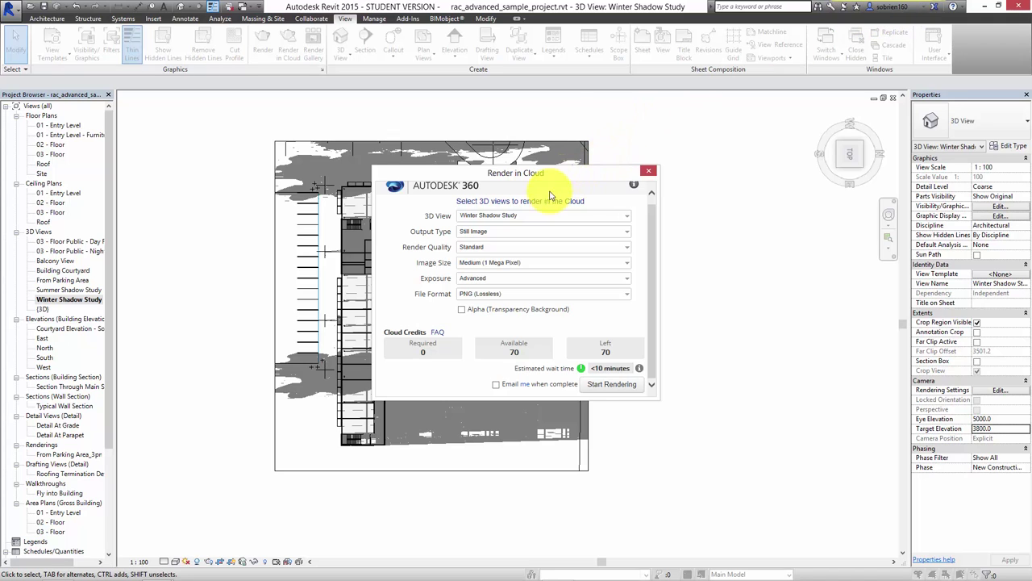
click(625, 231)
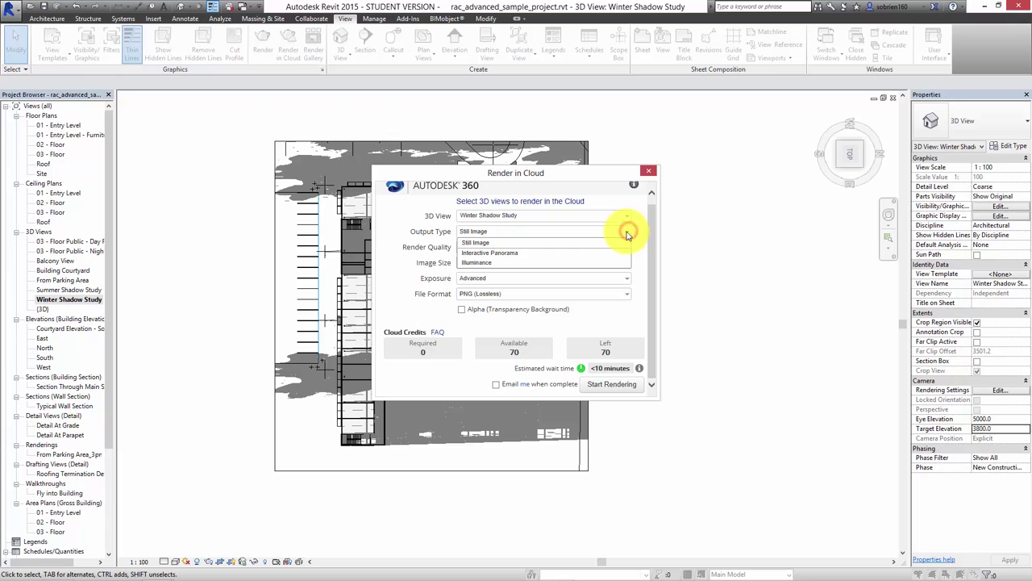
click(540, 265)
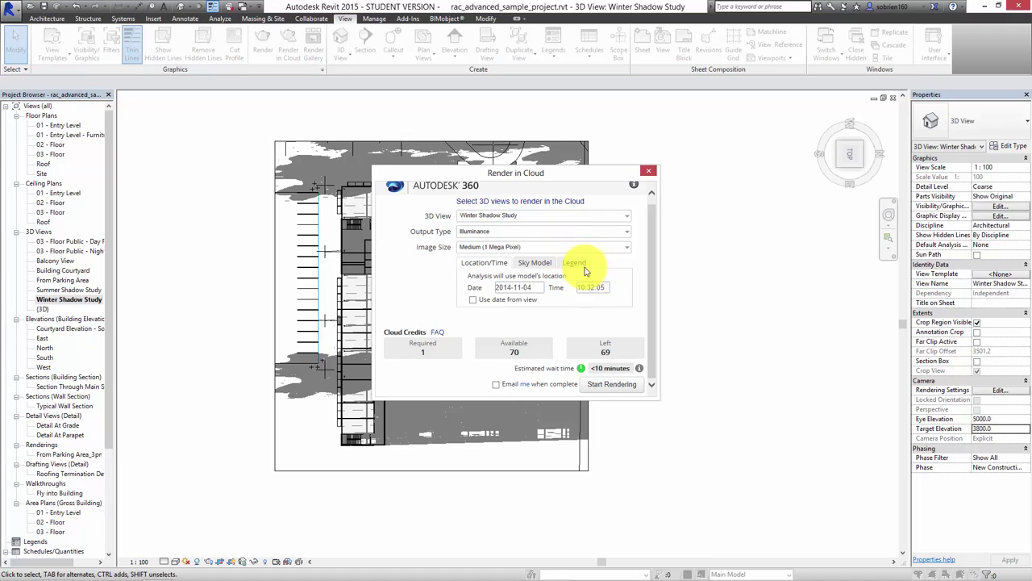
Set the illuminance legend to Lux with an automatic range, and the sky model to Daylight Factor Sky
click(579, 267)
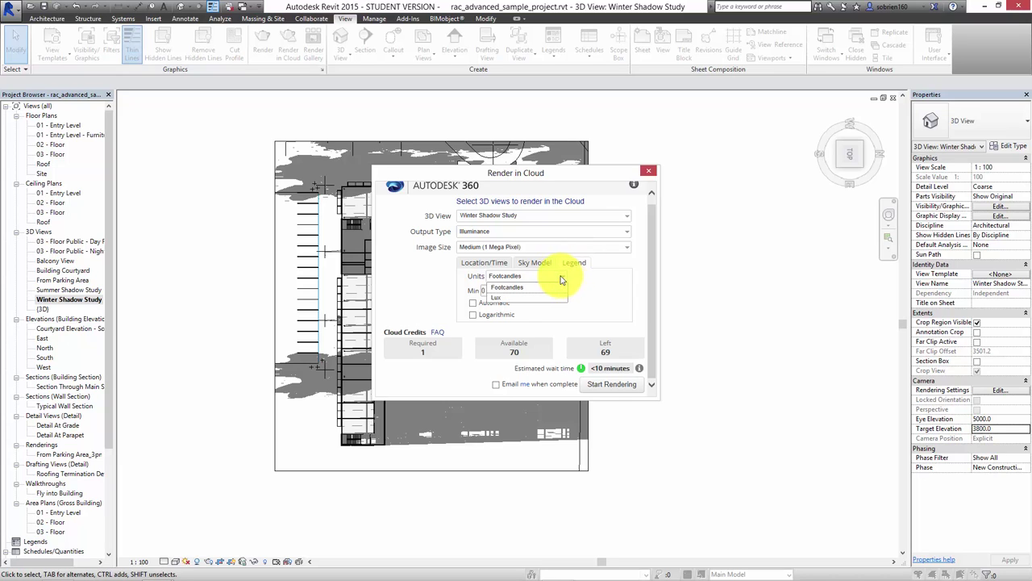
click(536, 276)
click(509, 300)
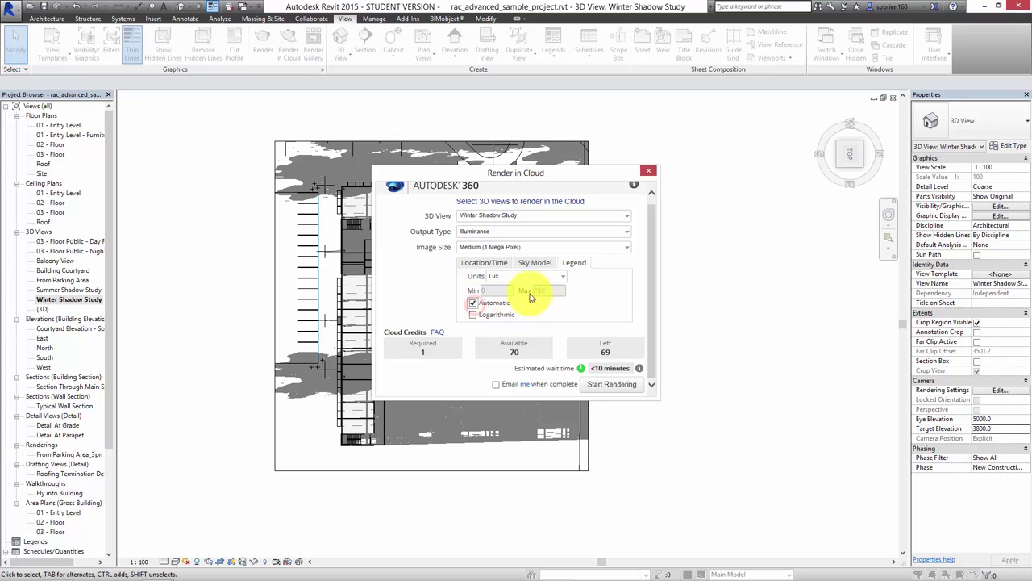
click(545, 265)
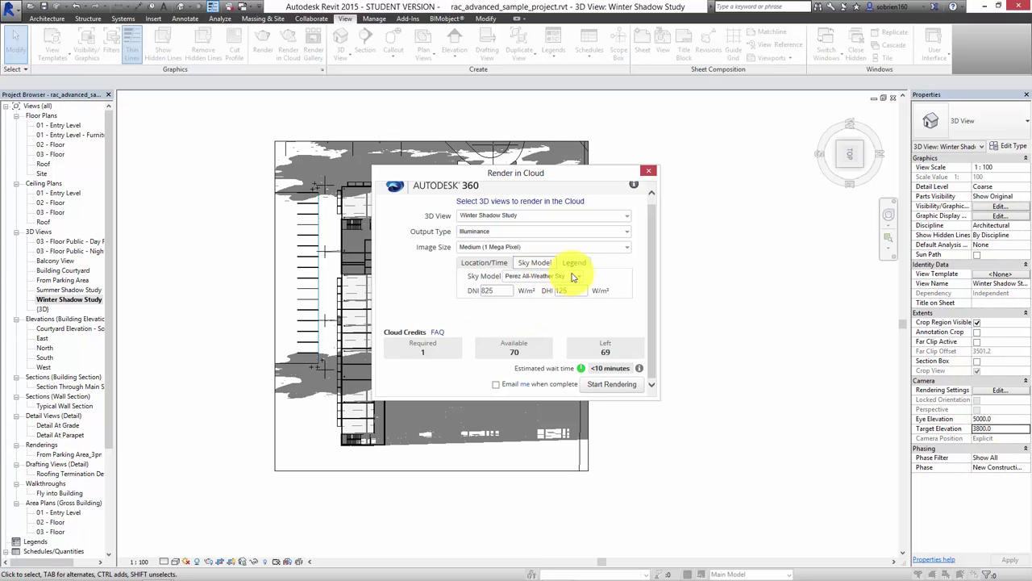
click(542, 276)
click(530, 337)
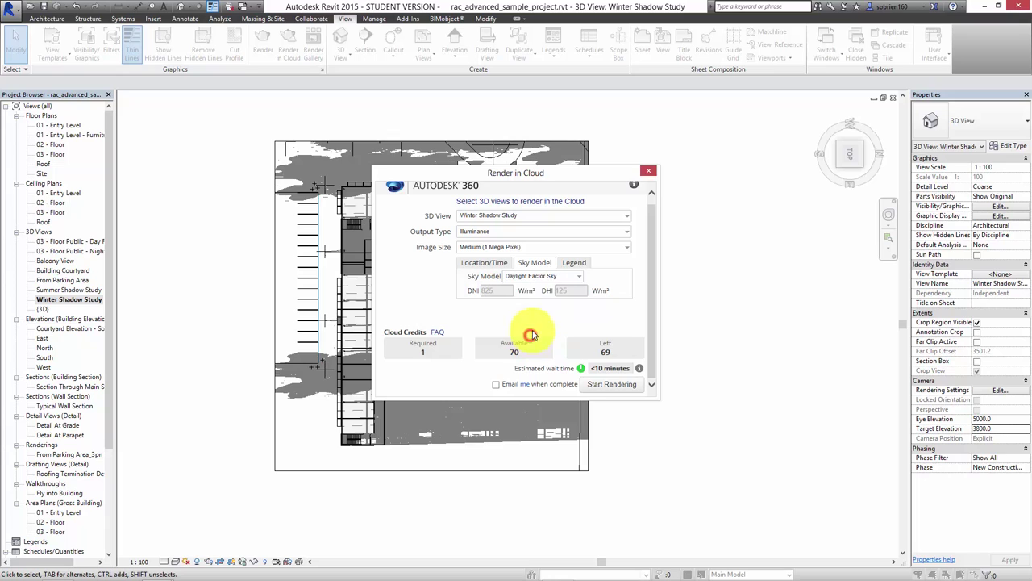
Set the analysis time to 12:00:00, keeping the date 2014-11-04 and leaving the date from view unused
click(489, 263)
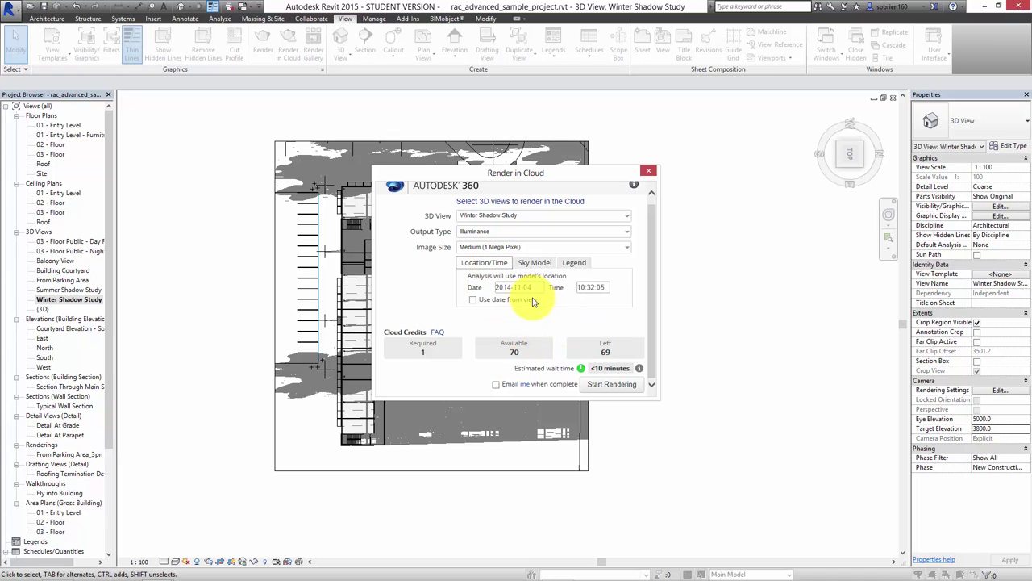
click(473, 300)
click(473, 300)
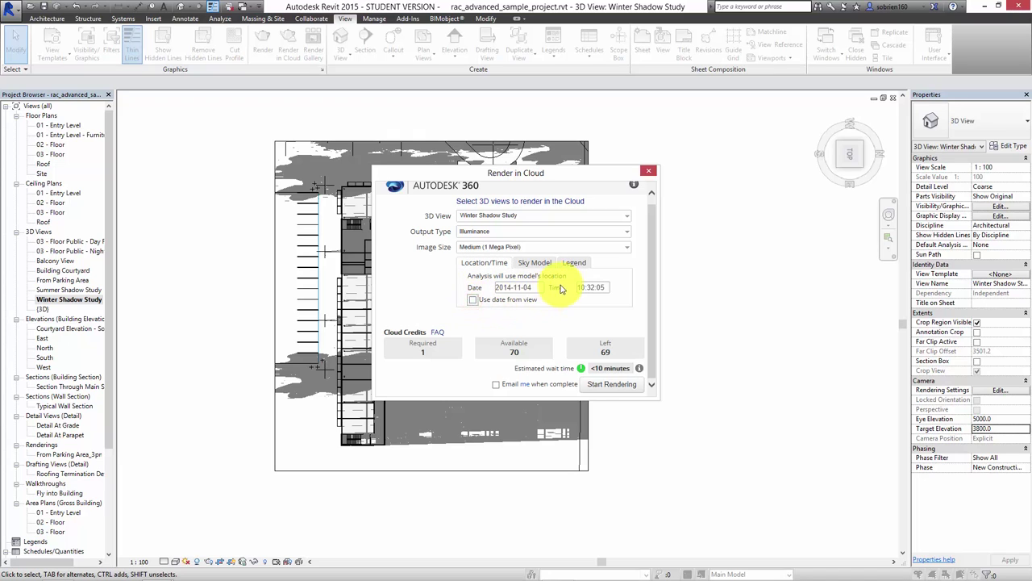
click(589, 288)
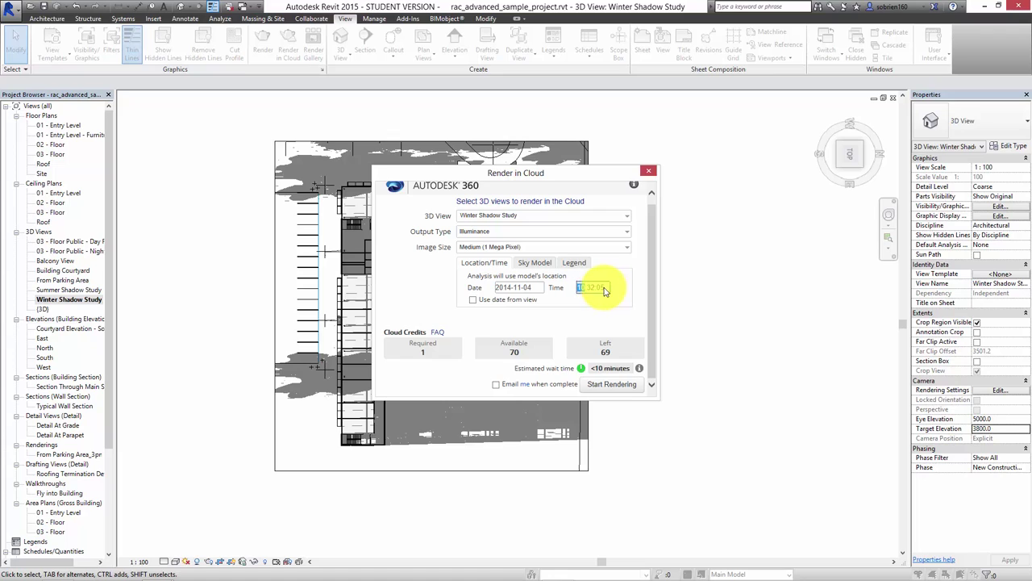
click(597, 288)
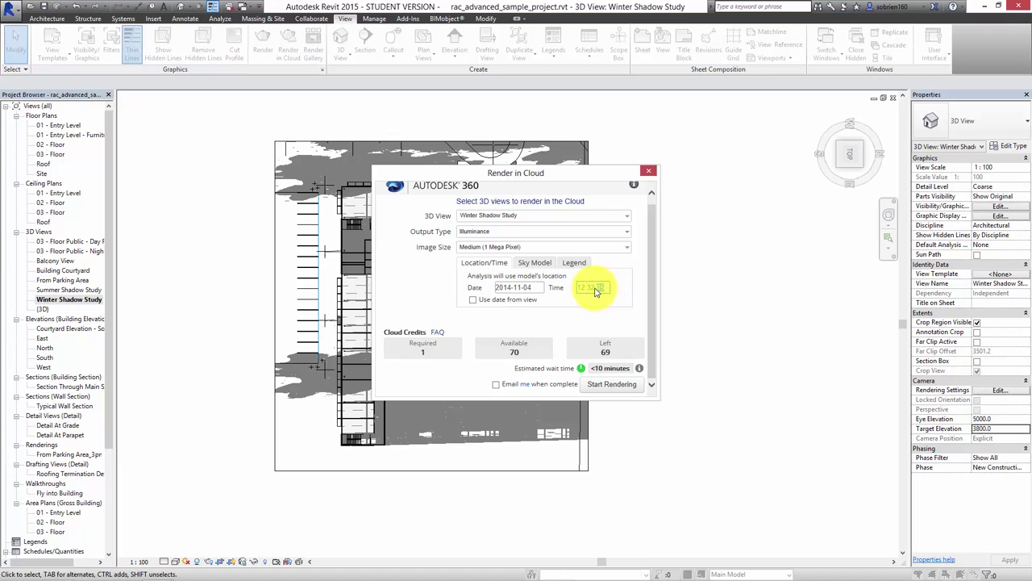
click(591, 288)
click(523, 288)
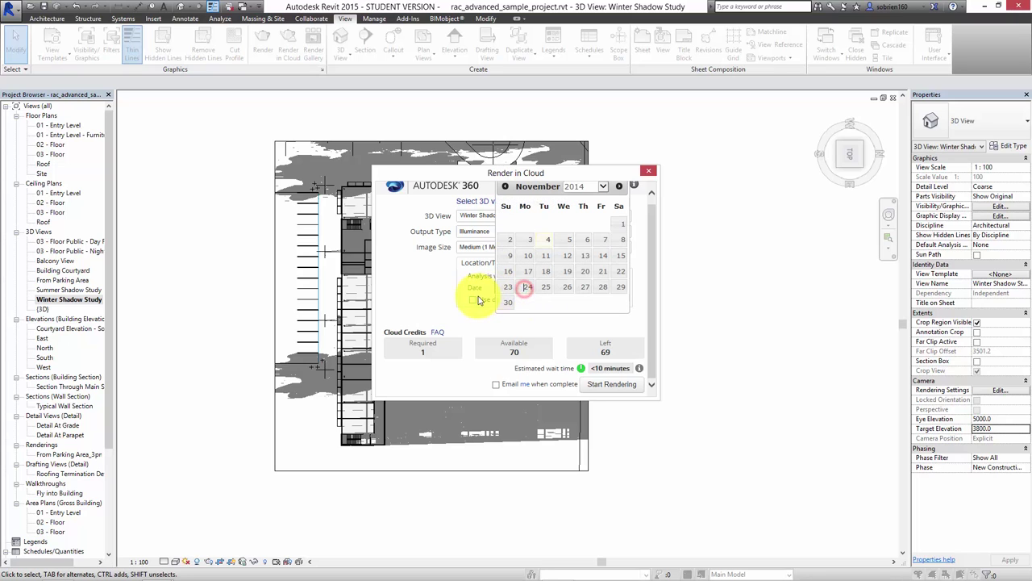
click(452, 313)
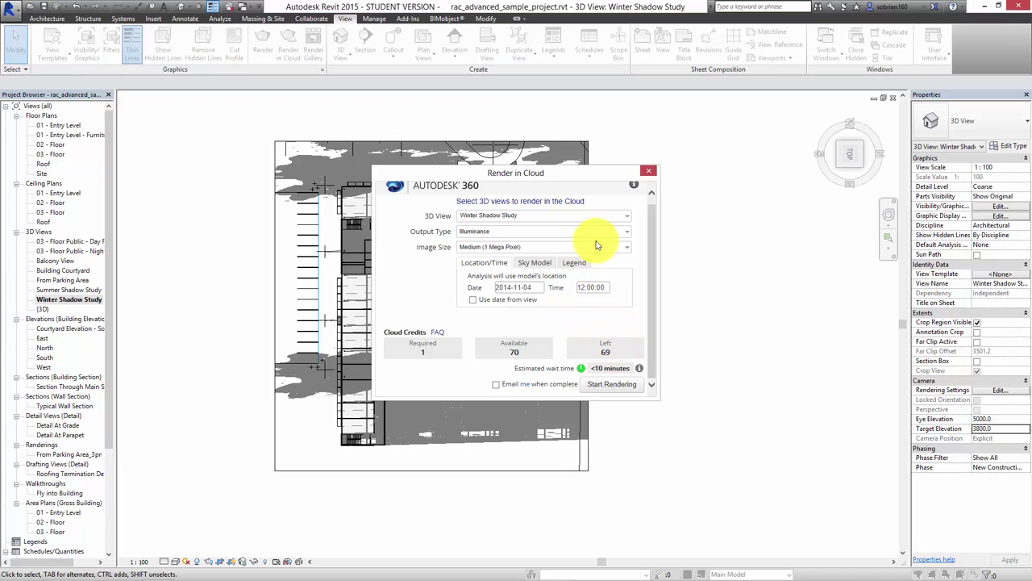
Try the Extra Large (9 Mega Pixel) image size and return to Medium (1 Mega Pixel)
click(626, 247)
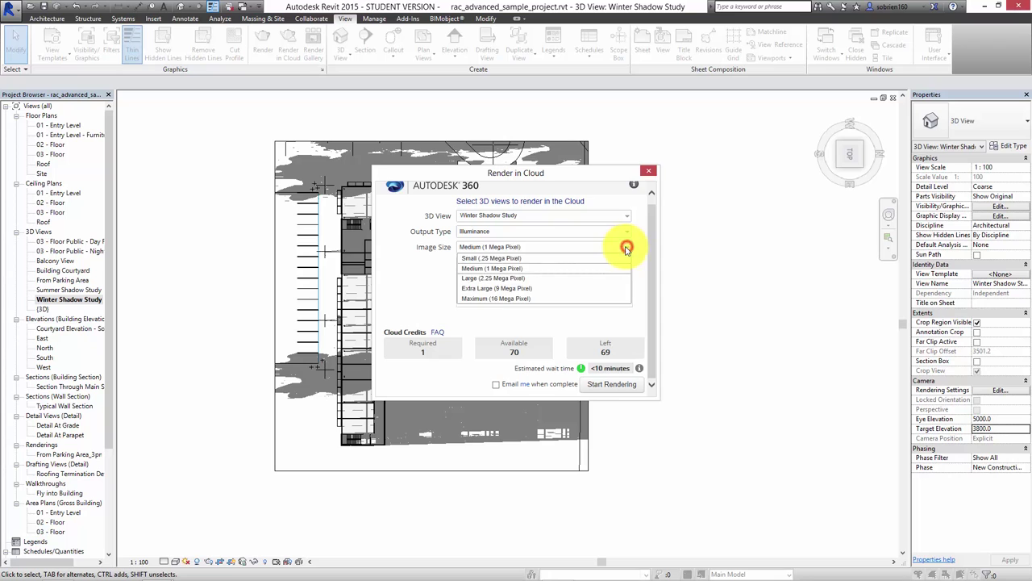
click(521, 292)
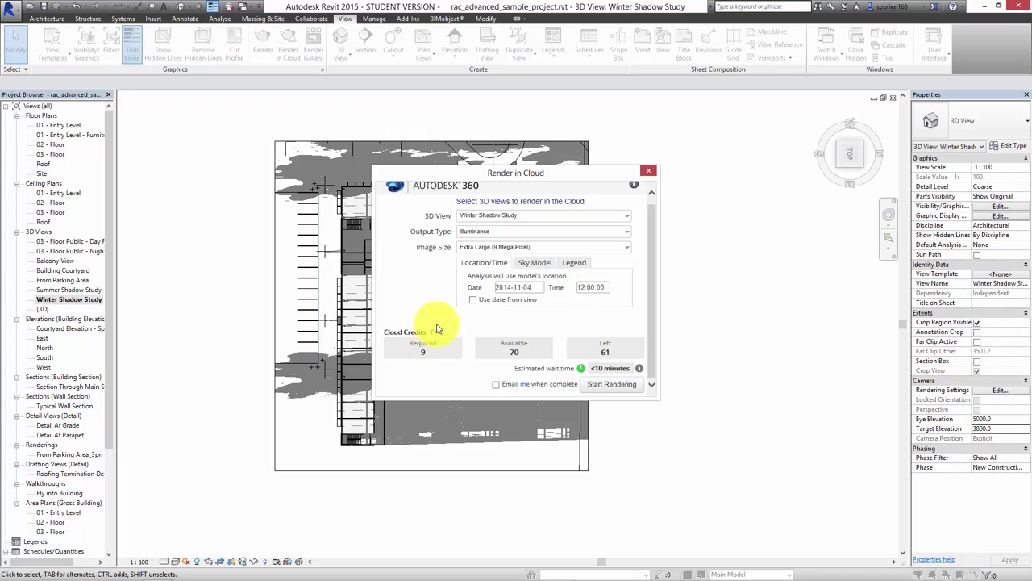
click(619, 247)
click(525, 269)
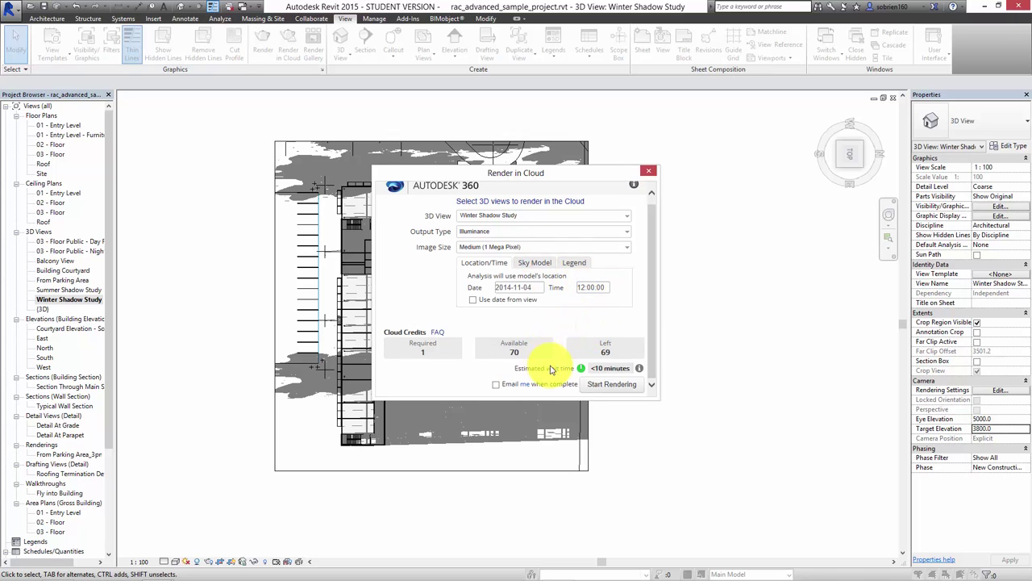
Request an e-mail on completion, start the cloud rendering despite the missing appearance images, and let the upload continue in the background
click(495, 386)
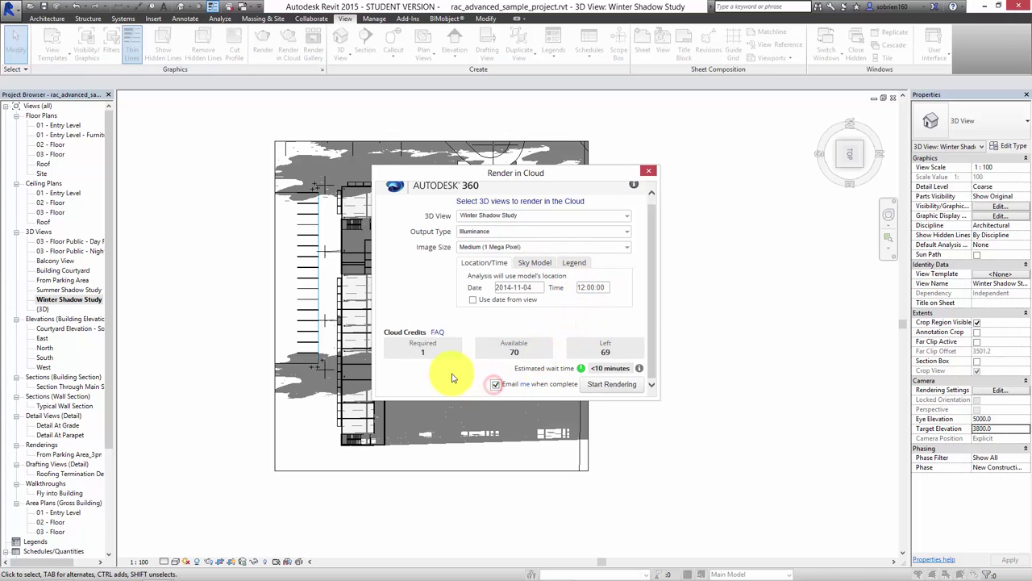
click(601, 387)
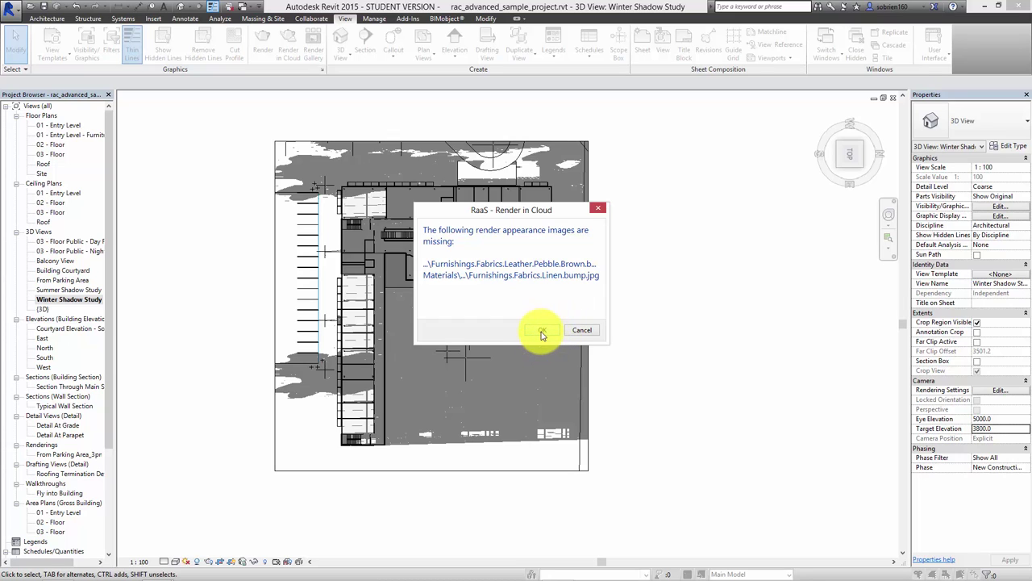
click(542, 333)
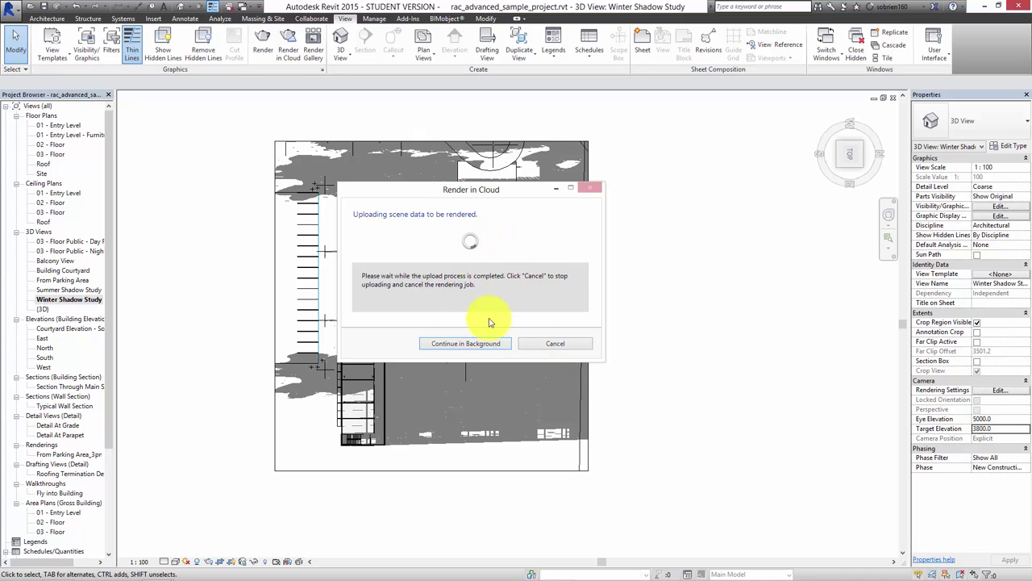
click(482, 345)
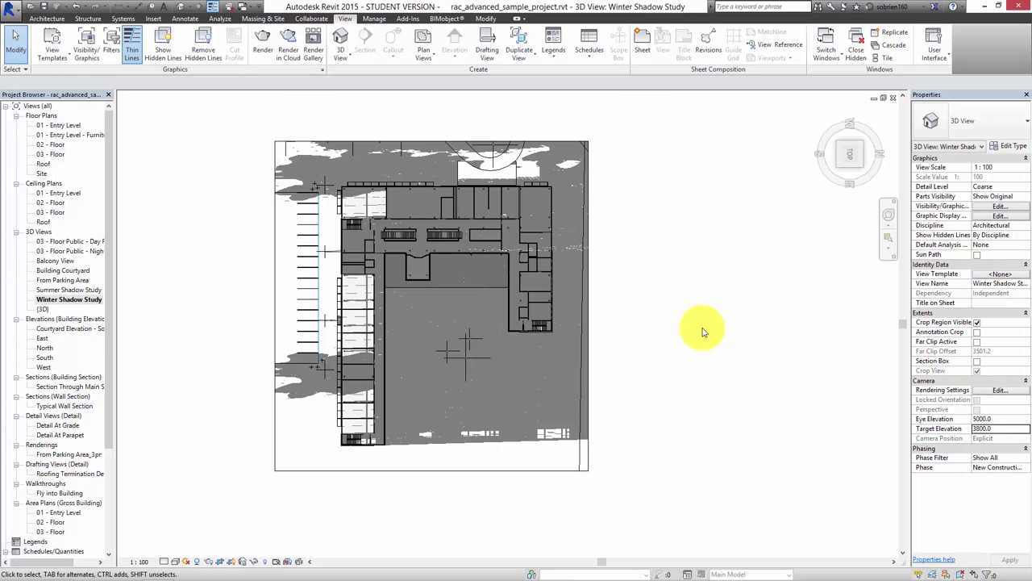
Open the online rendering progress page and examine the first illuminance rendering of rac_advanced_sample_project with its percentage legend
middle_drag(700, 325, 750, 334)
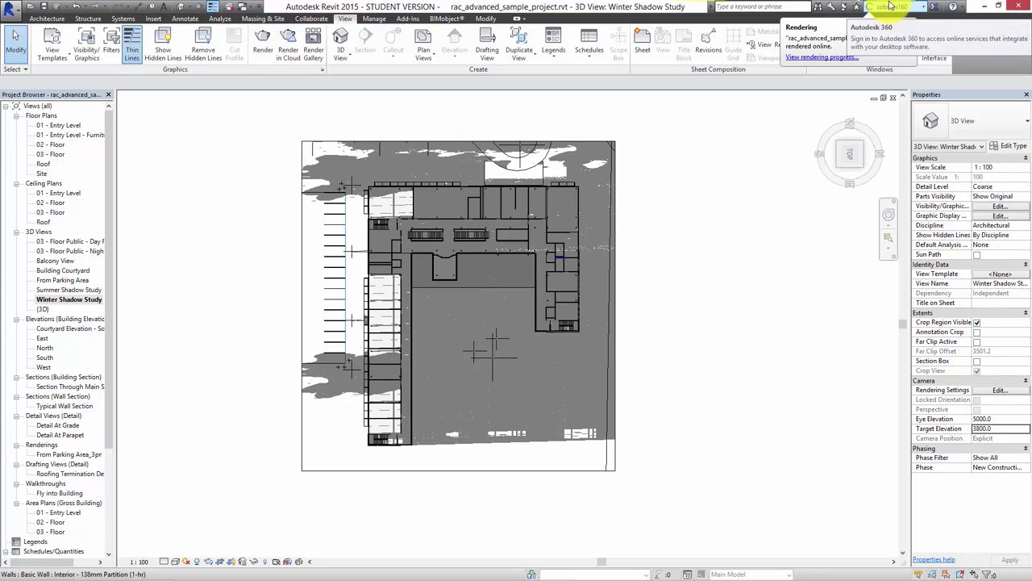
click(837, 58)
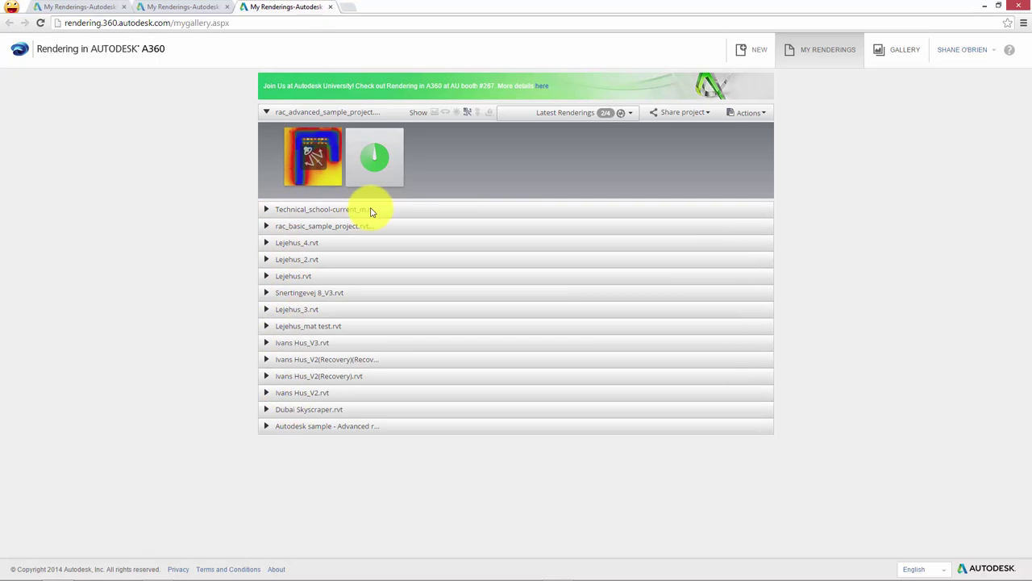
click(314, 161)
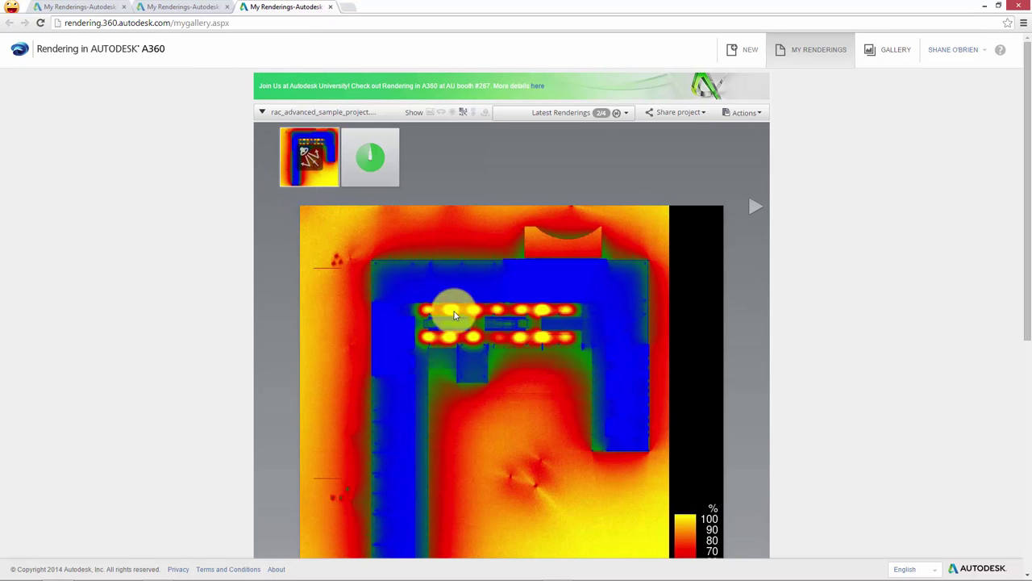
scroll(592, 405, down, 2)
scroll(592, 407, up, 1)
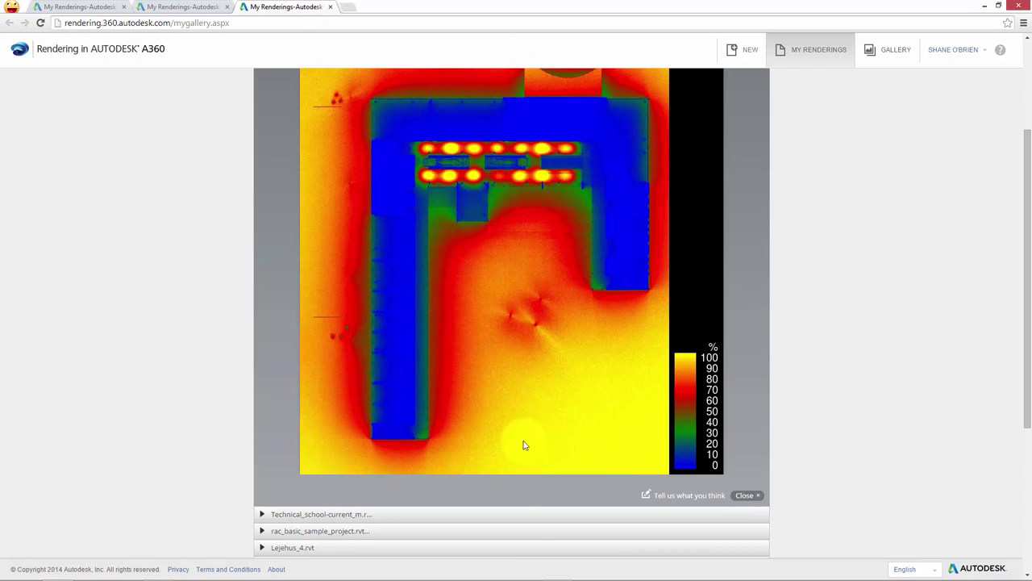
mouse_move(618, 578)
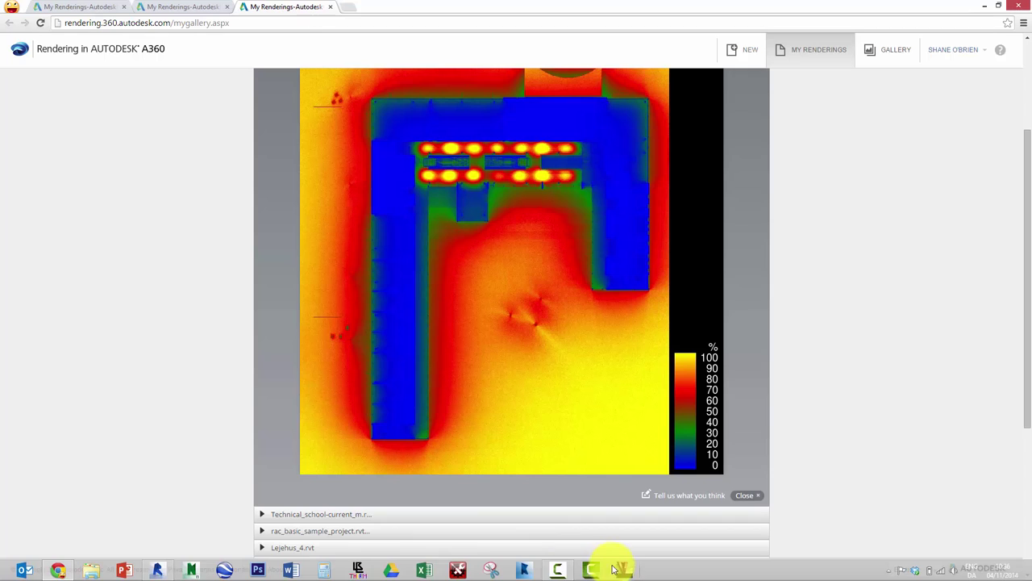
click(558, 568)
click(847, 498)
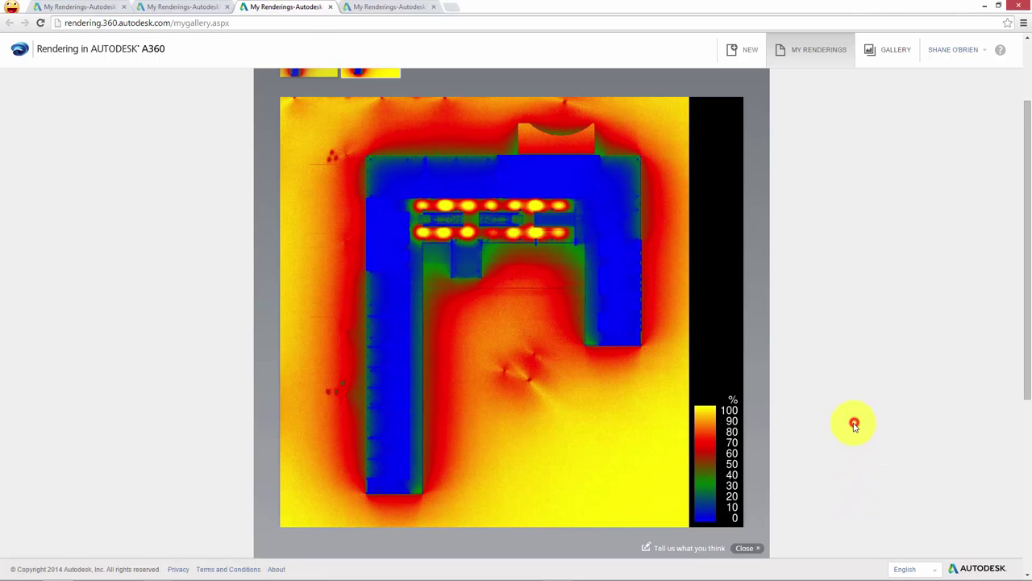
Switch from the browser back to the Winter Shadow Study view in Revit
mouse_move(258, 574)
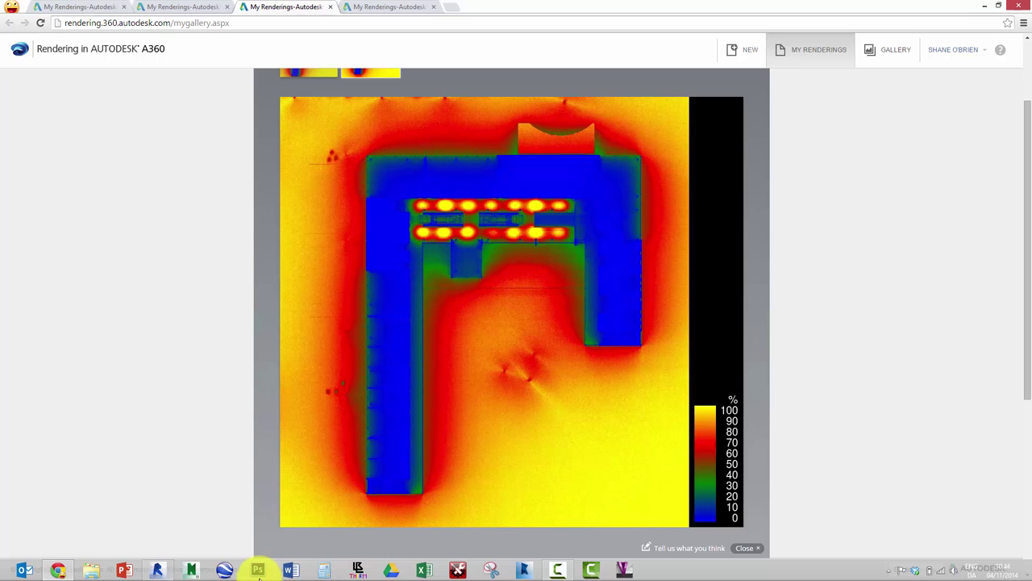
click(156, 571)
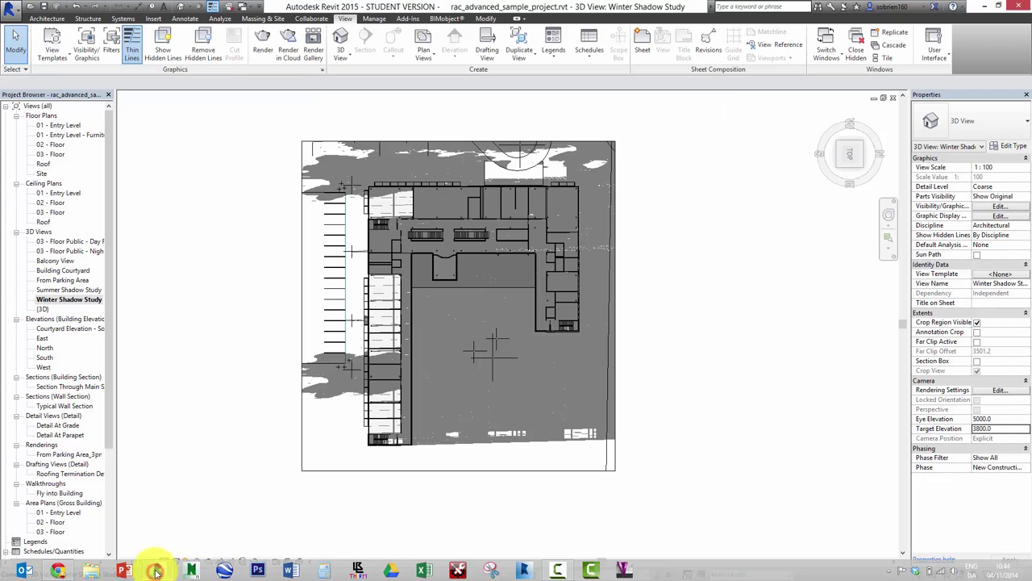
Dismiss the save reminder without saving and sketch a straight railing path about 37,770 mm long on the open ground beside the building
click(233, 339)
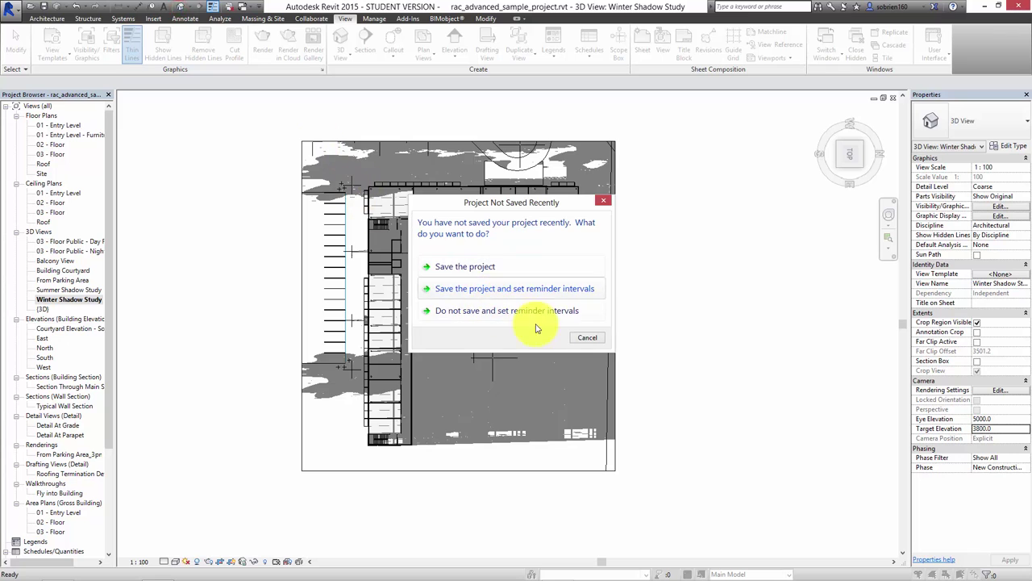
click(587, 337)
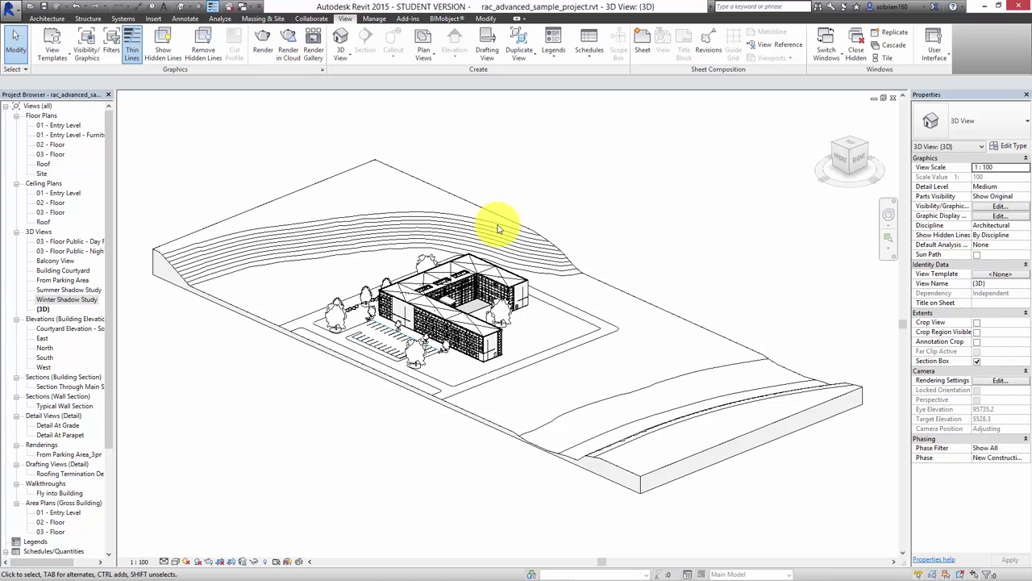
click(53, 19)
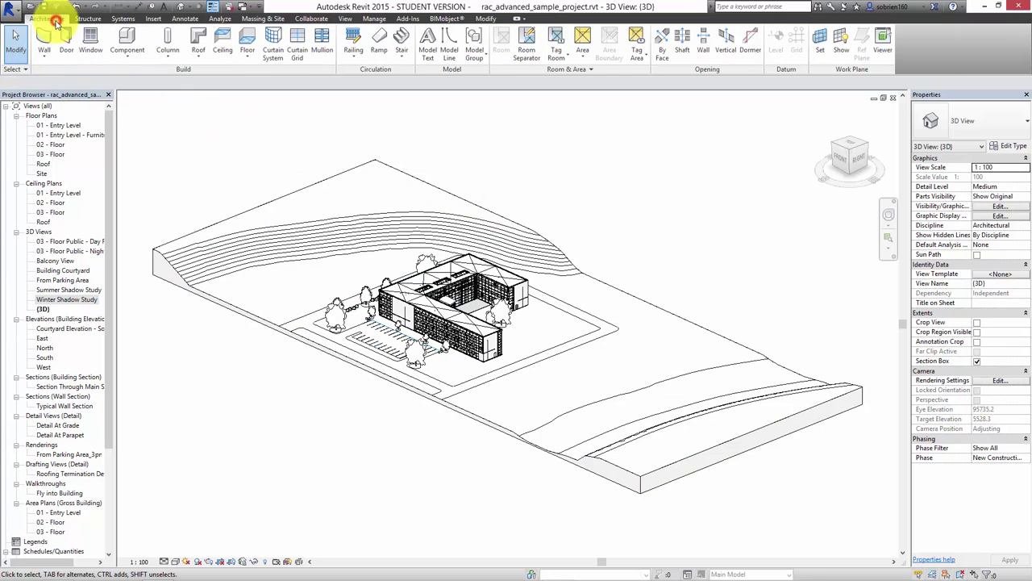
click(352, 61)
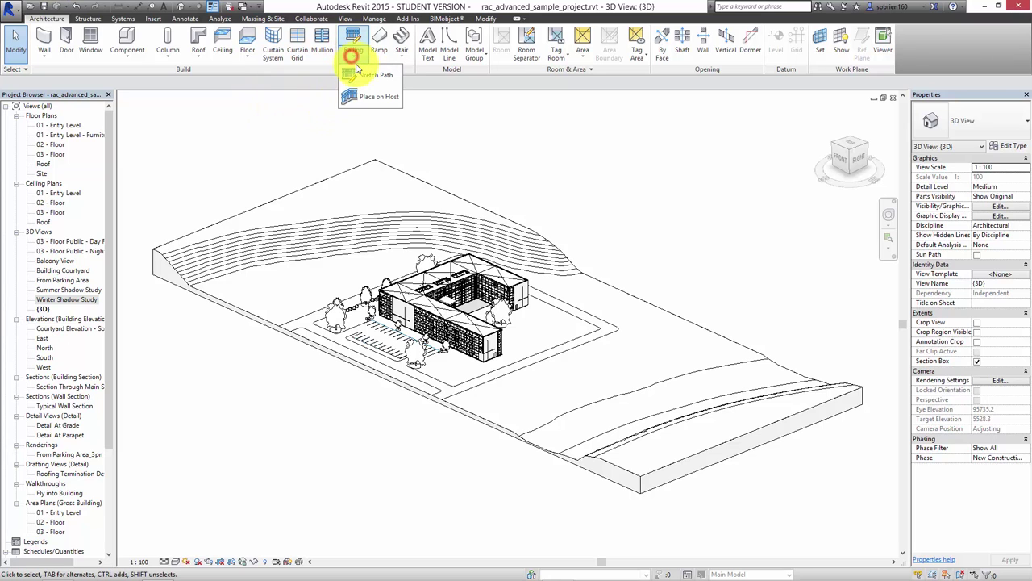
click(363, 71)
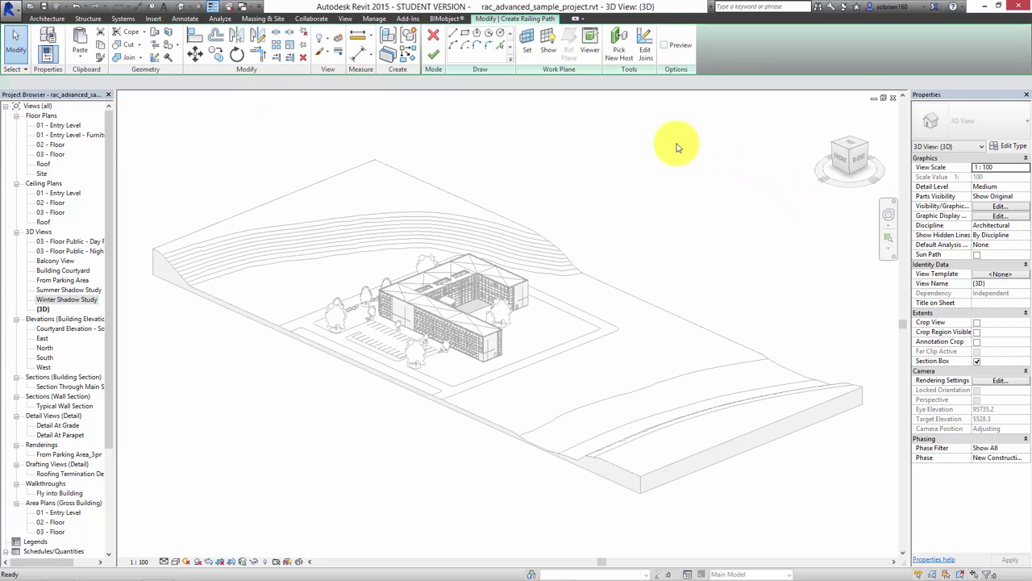
click(529, 390)
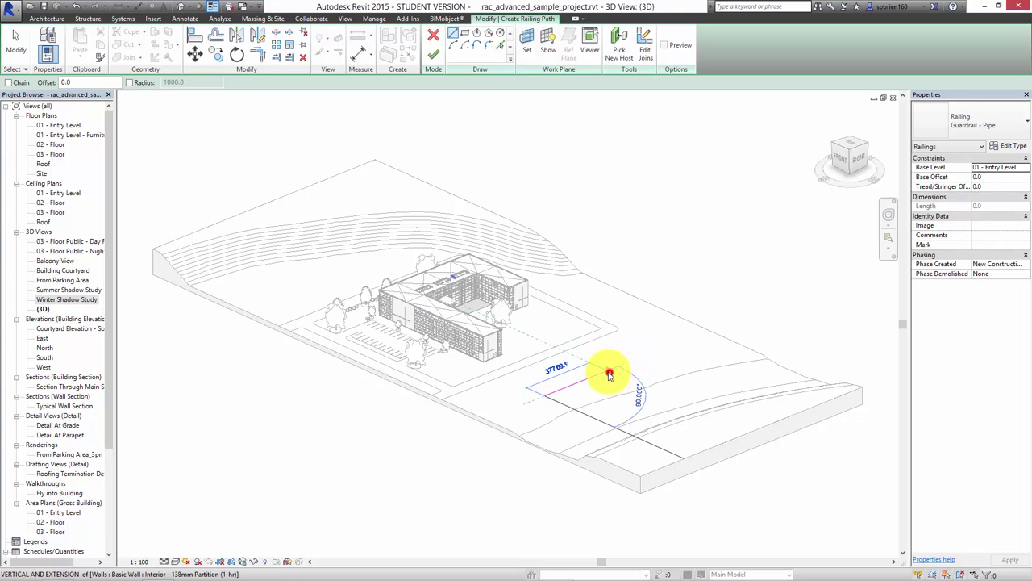
click(635, 343)
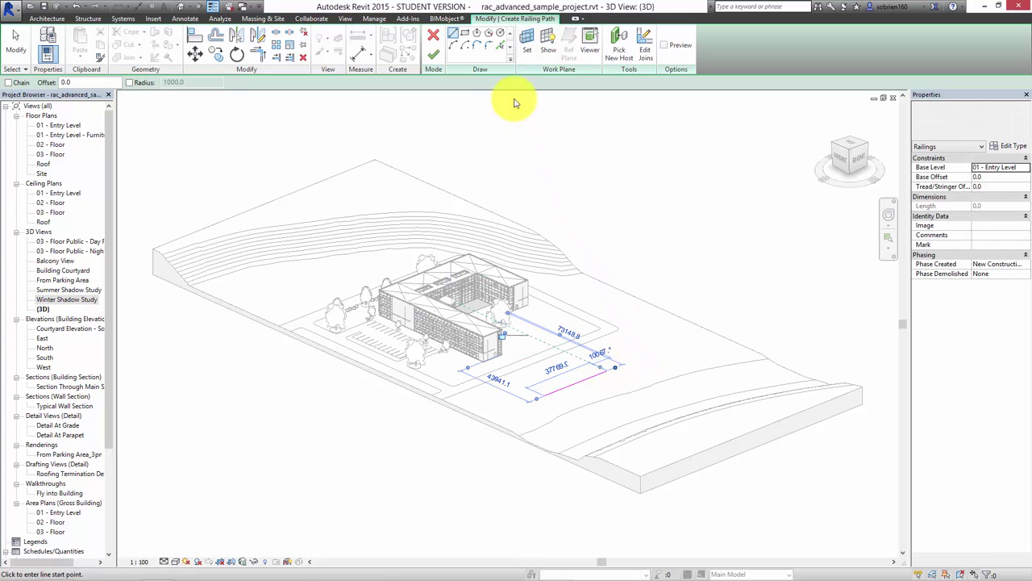
Add a tangent start-end-radius arc with a chord of about 25,500 mm to the far end of the line and finish the railing
click(455, 45)
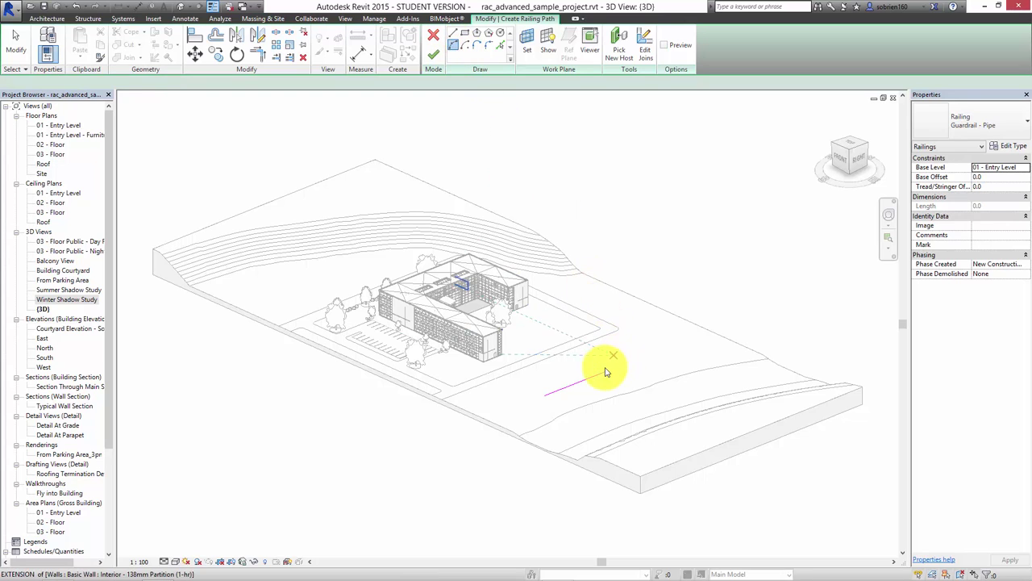
scroll(608, 375, up, 5)
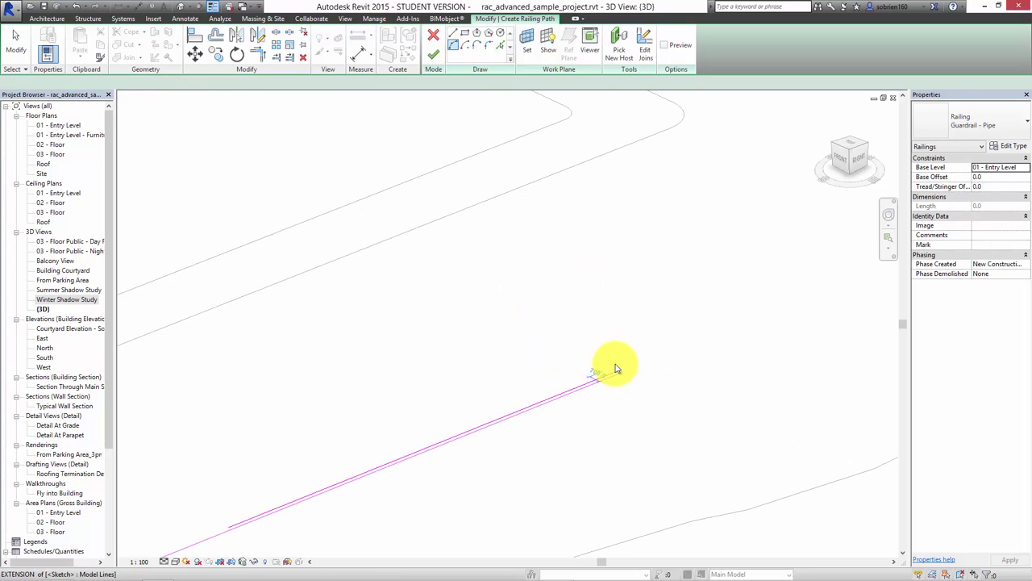
click(620, 375)
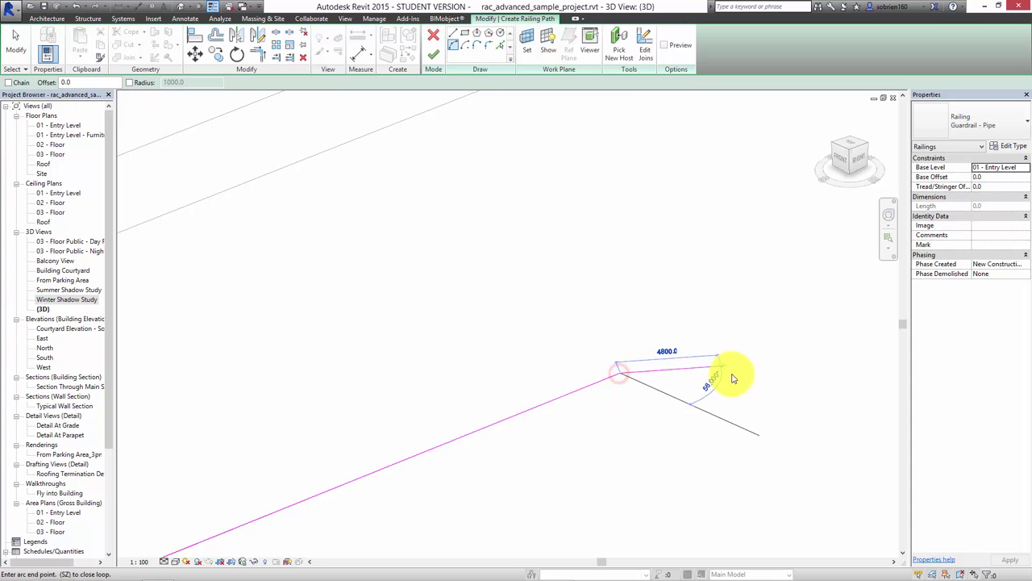
scroll(738, 376, down, 5)
scroll(787, 368, down, 2)
scroll(802, 373, down, 3)
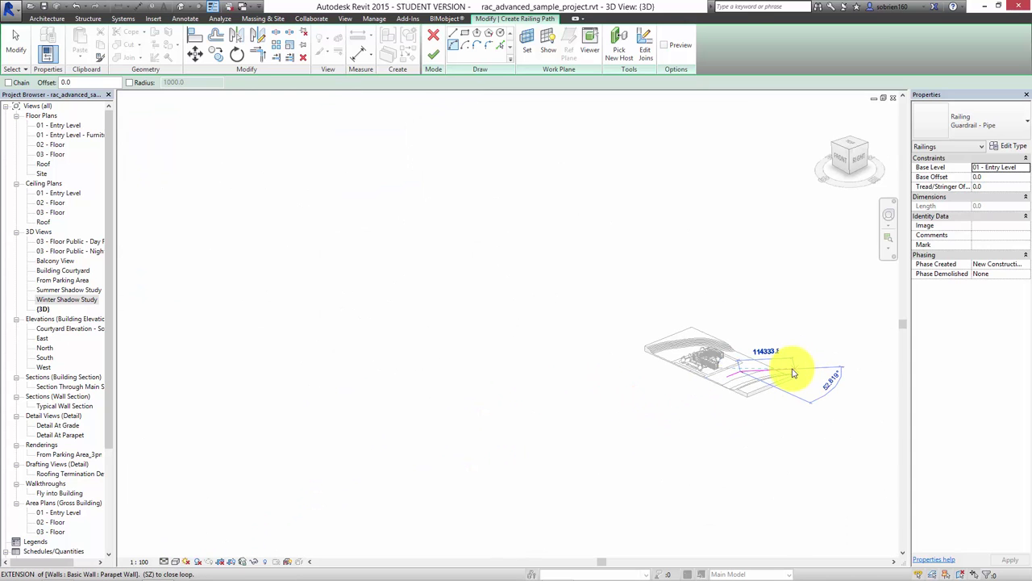
scroll(746, 375, up, 4)
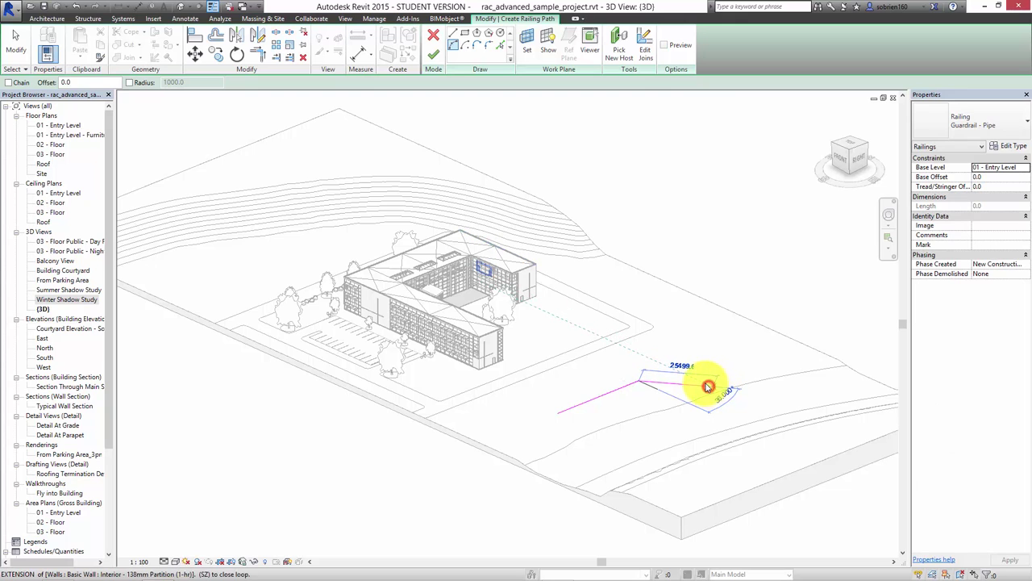
click(703, 386)
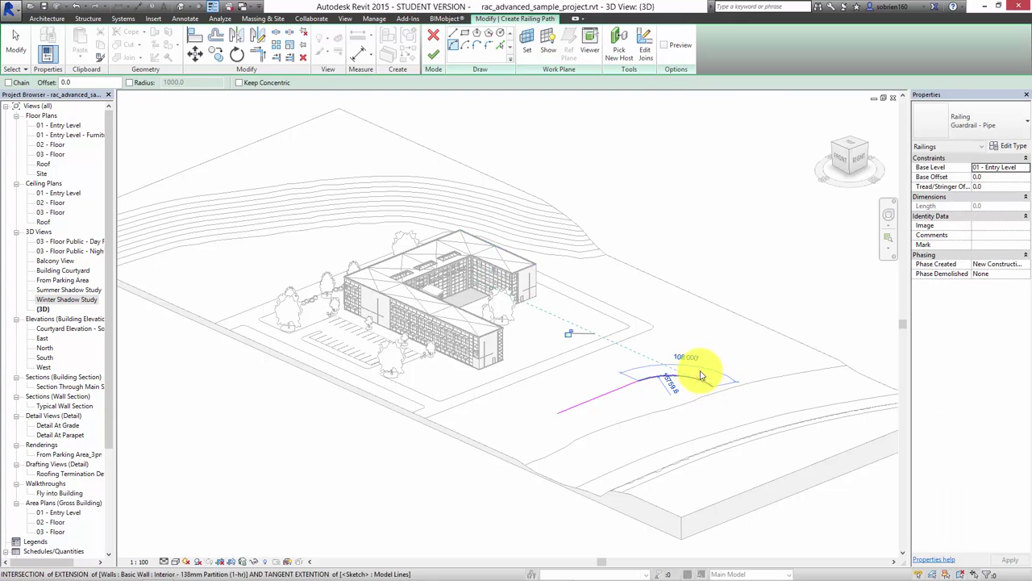
click(700, 370)
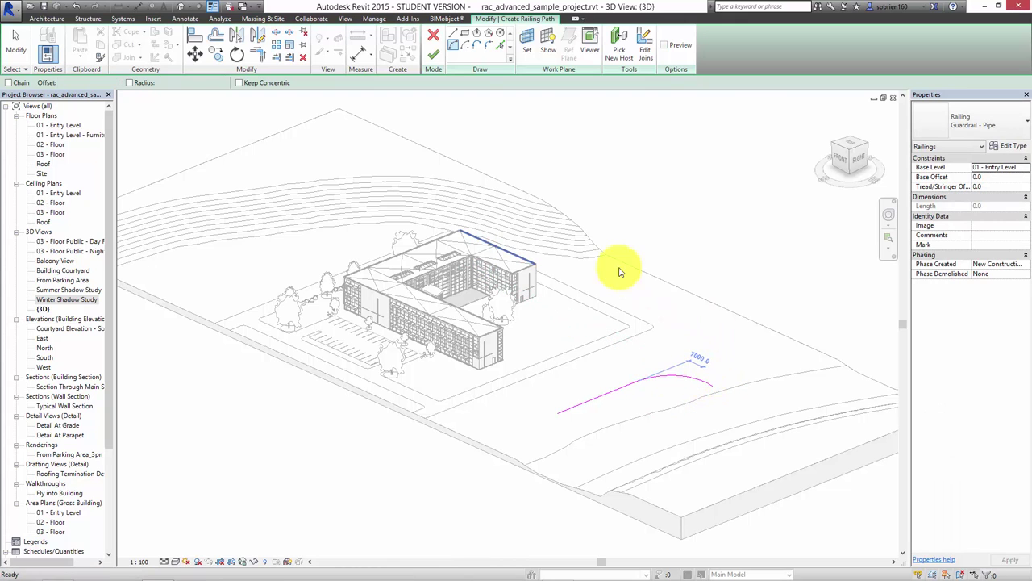
click(433, 55)
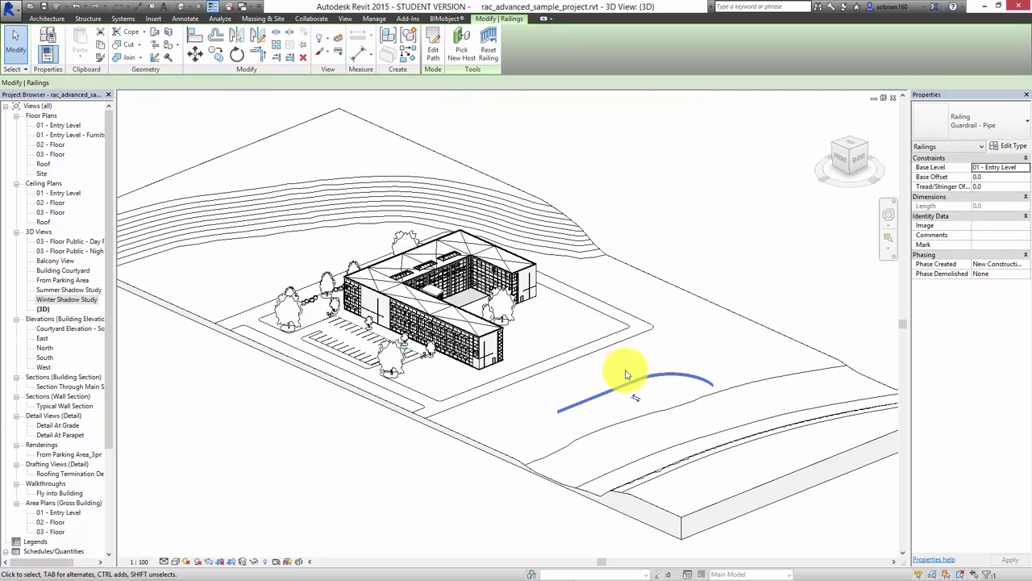
Duplicate the new railing's Guardrail - Pipe type as Sunshade, apply it to the railing and deselect it
scroll(669, 384, up, 8)
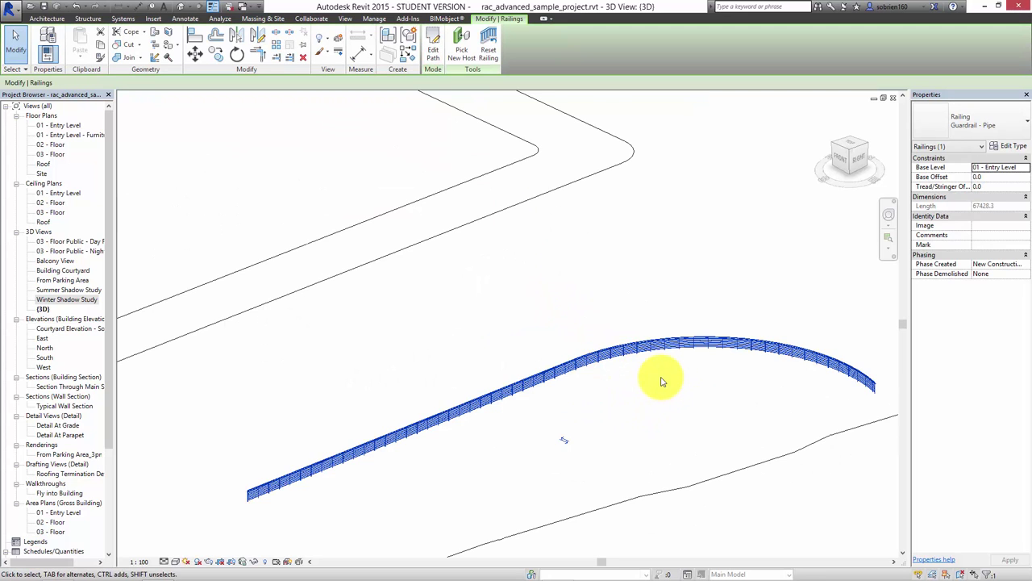
scroll(706, 331, up, 5)
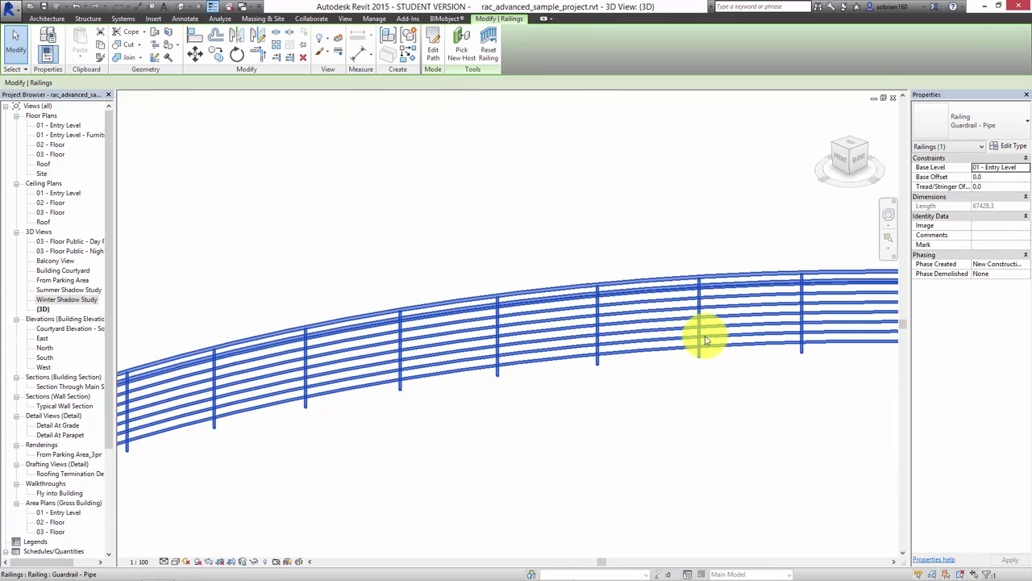
scroll(664, 352, down, 4)
scroll(715, 363, down, 5)
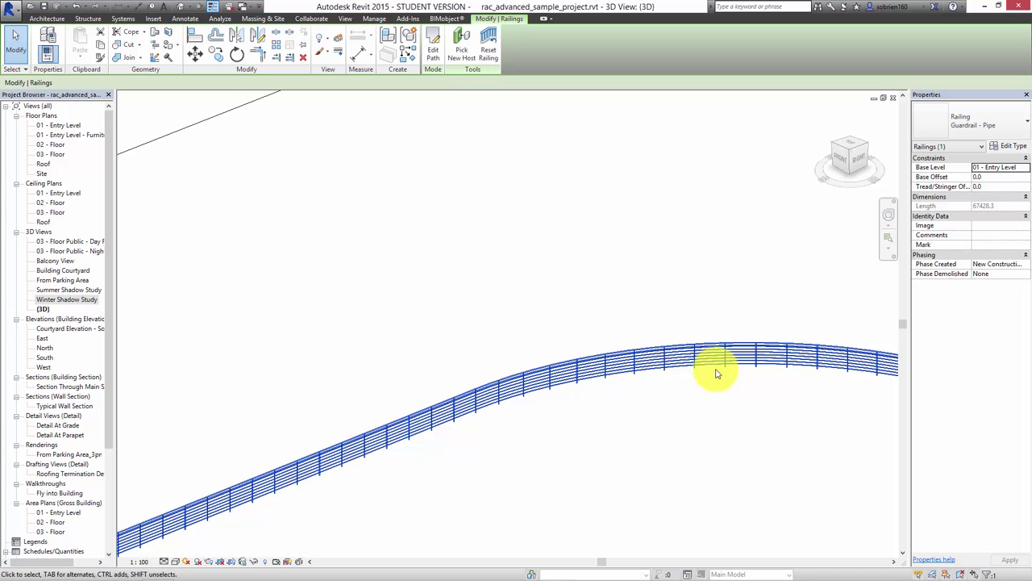
middle_drag(600, 330, 664, 249)
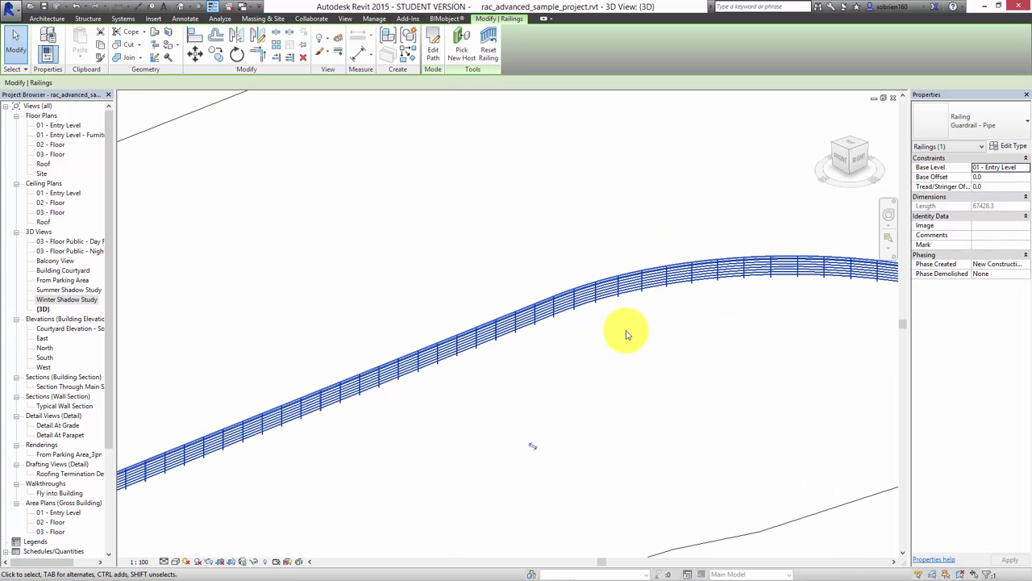
click(997, 147)
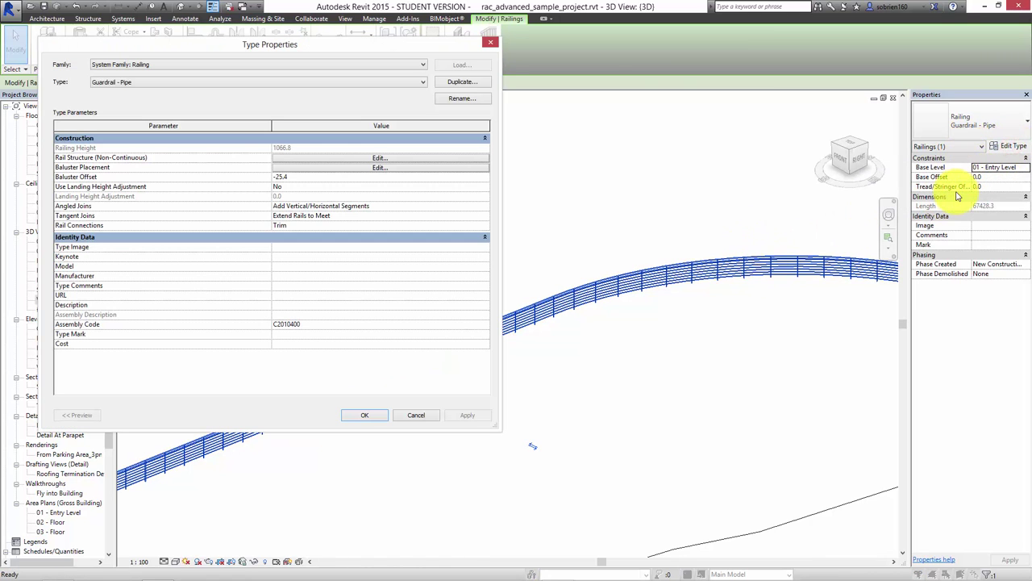
click(475, 83)
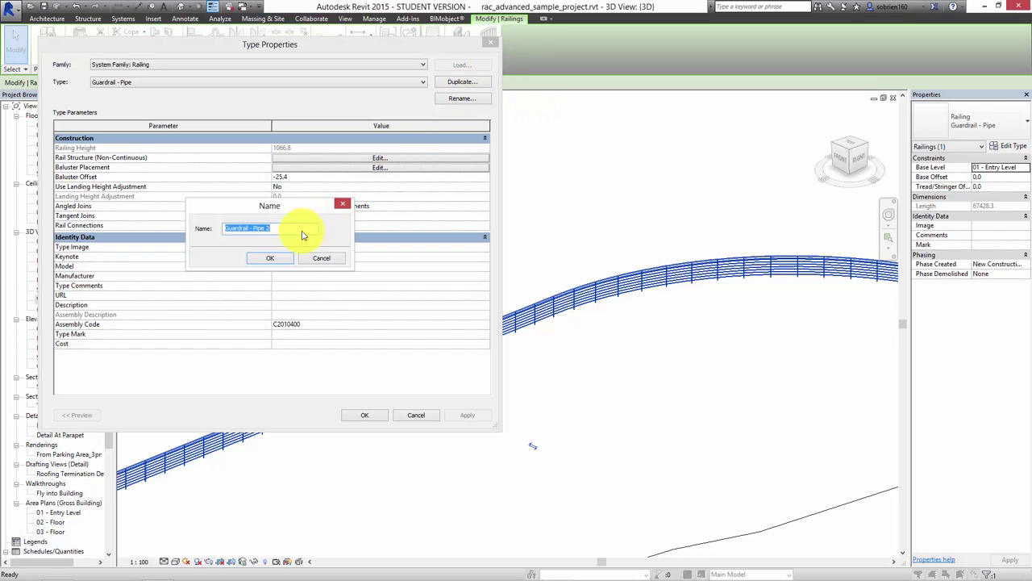
text(Sunshade)
click(272, 258)
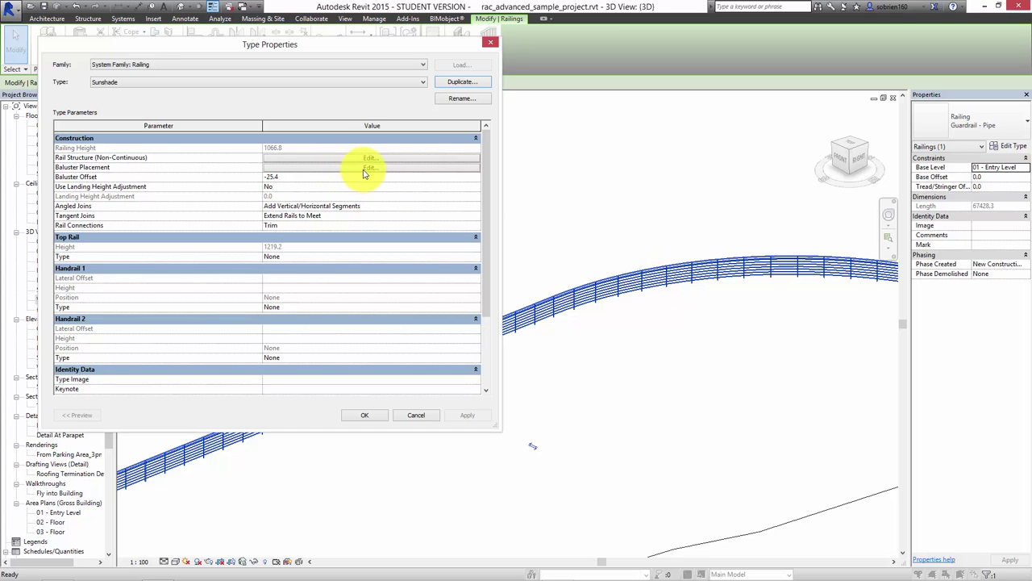
click(368, 416)
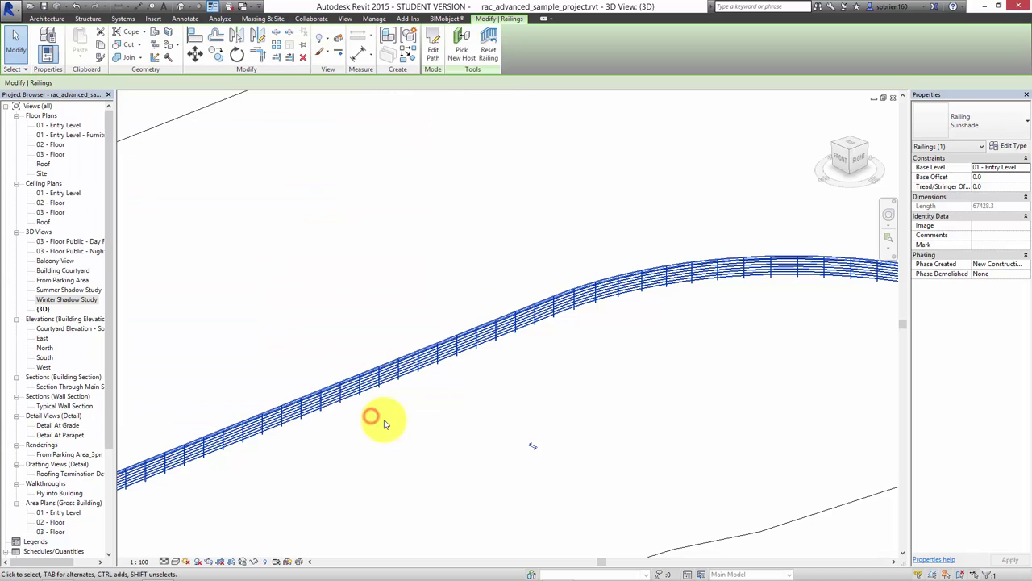
click(479, 387)
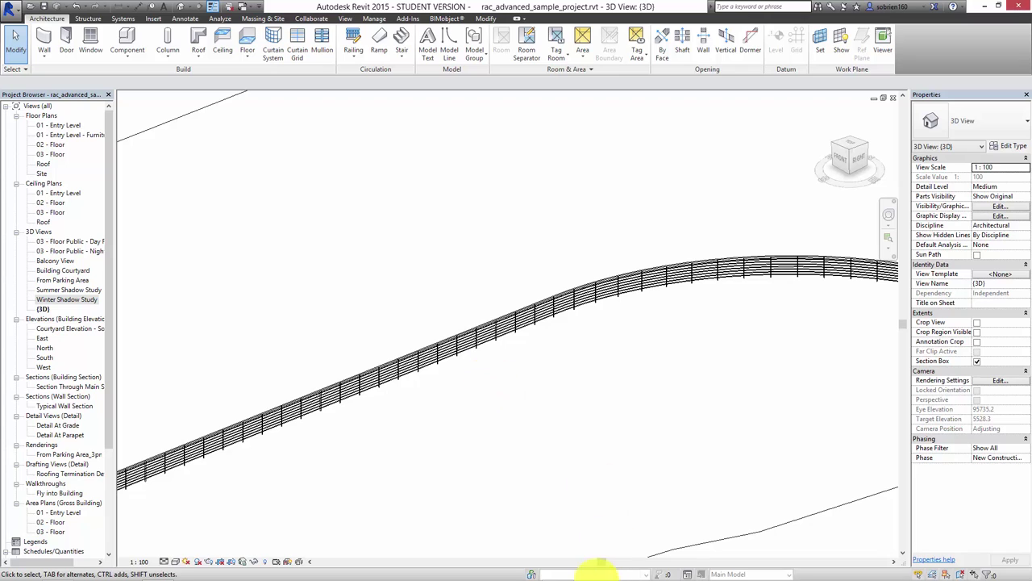
mouse_move(508, 570)
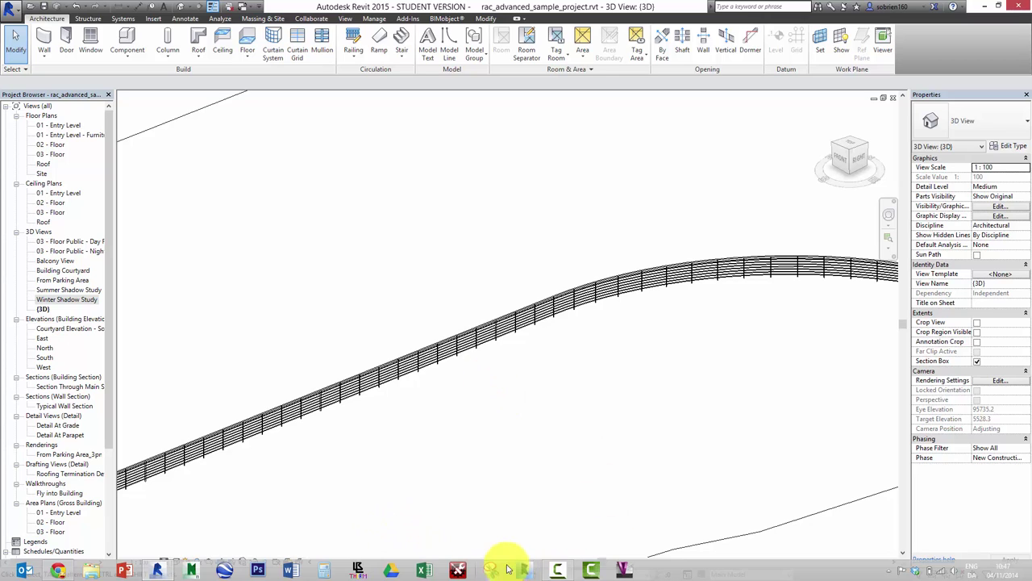
click(556, 571)
click(557, 570)
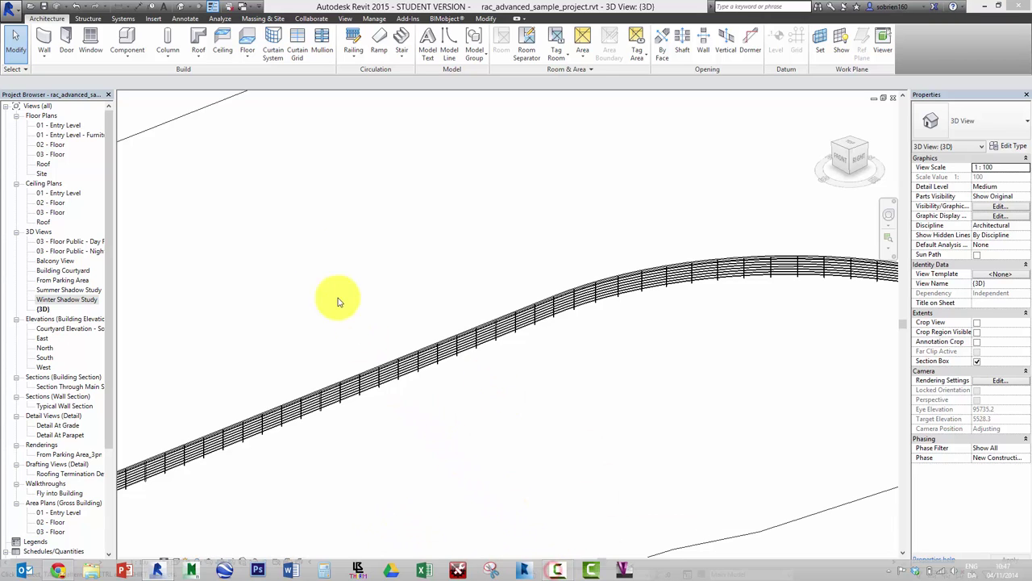
Create a new family from the English template Metric Baluster-Post.rft
click(12, 12)
mouse_move(33, 49)
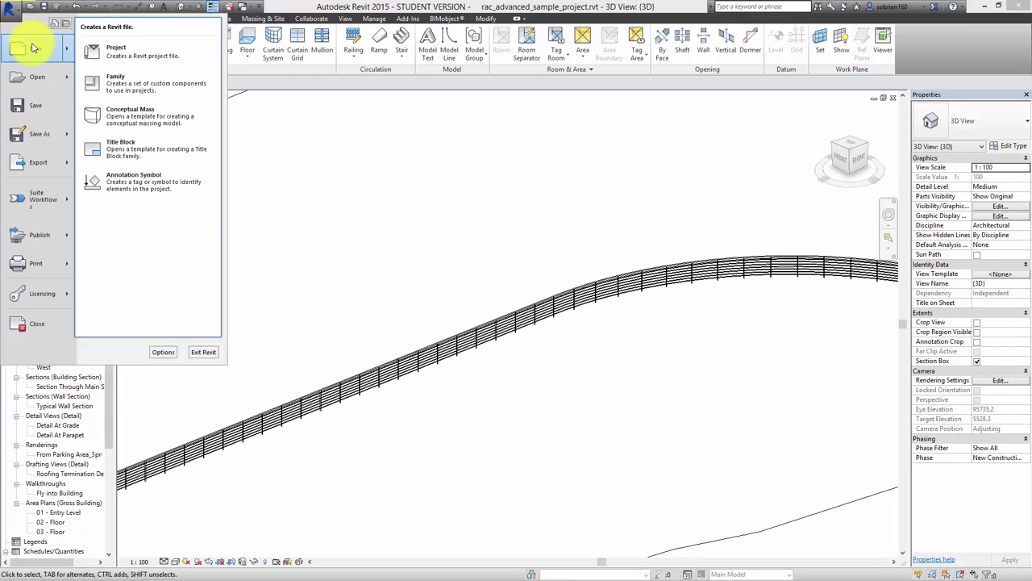
click(136, 83)
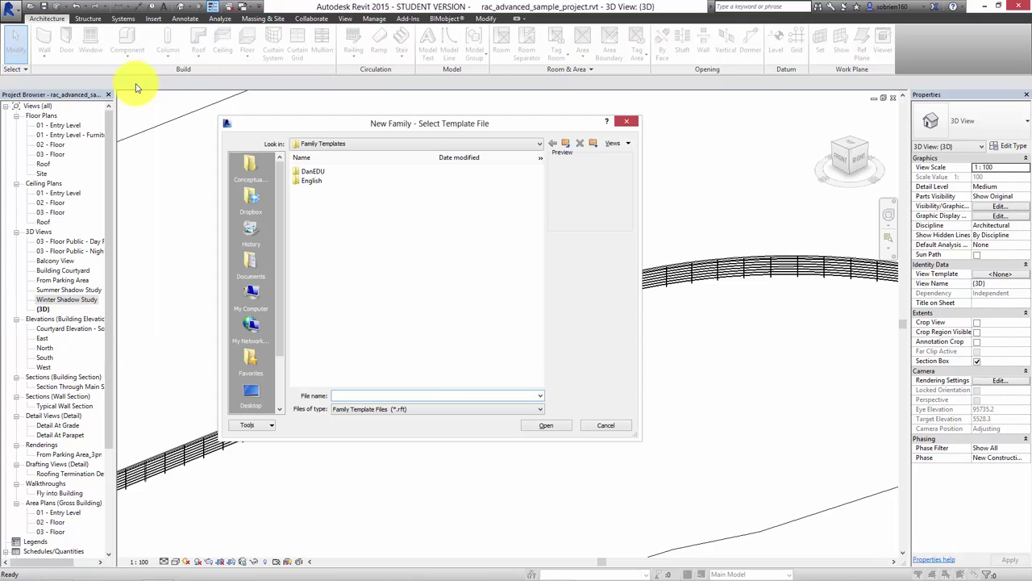
double_click(320, 182)
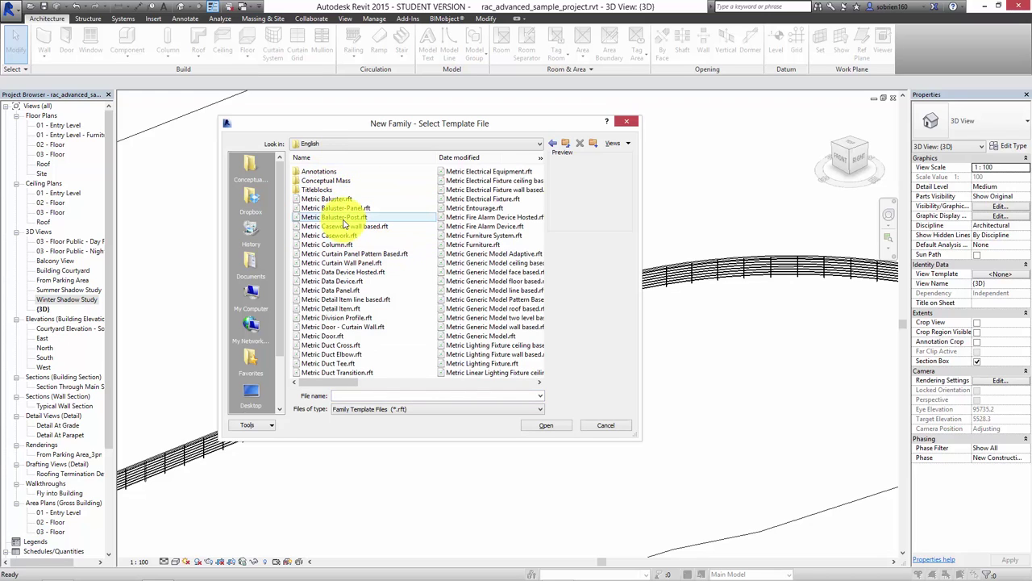
click(345, 220)
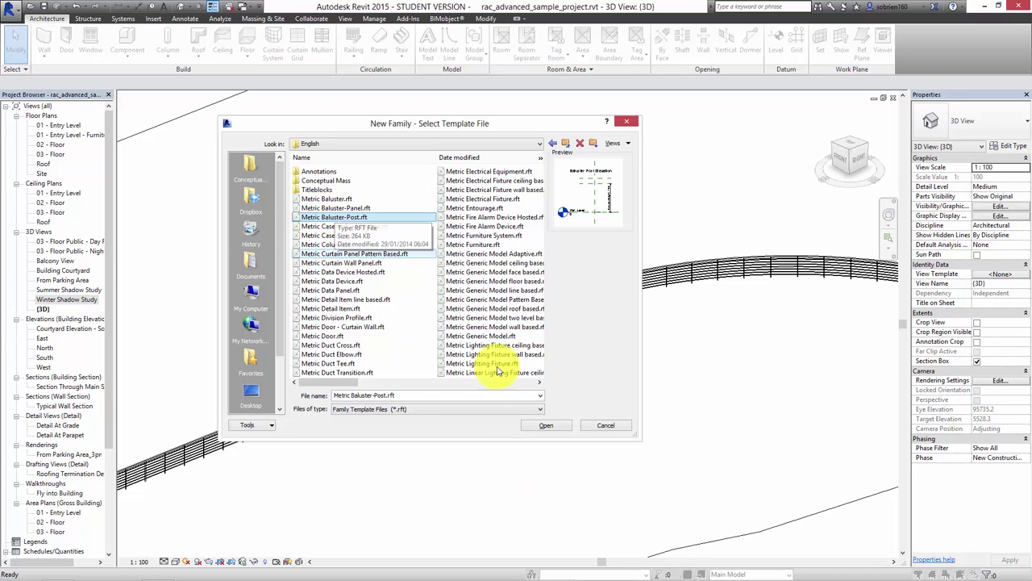
click(555, 426)
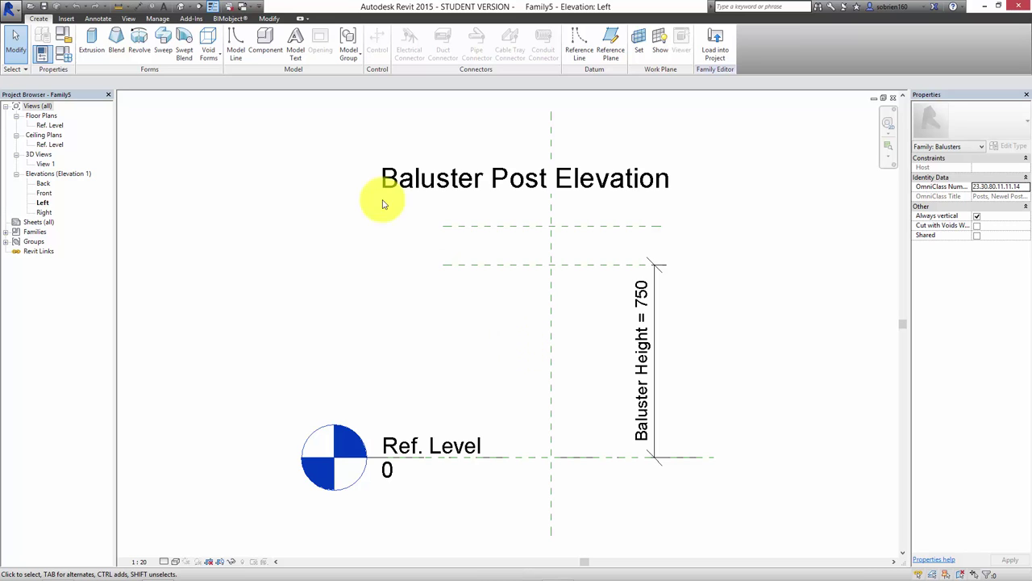
Start an extrusion in the Front elevation on the work plane Reference Plane : Center (Front/Back)
click(44, 193)
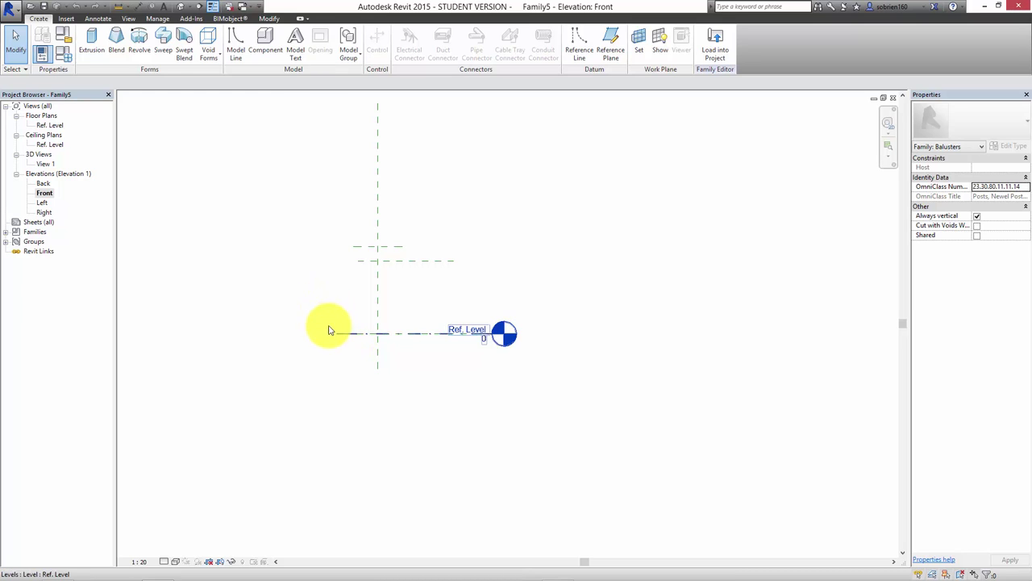
click(88, 40)
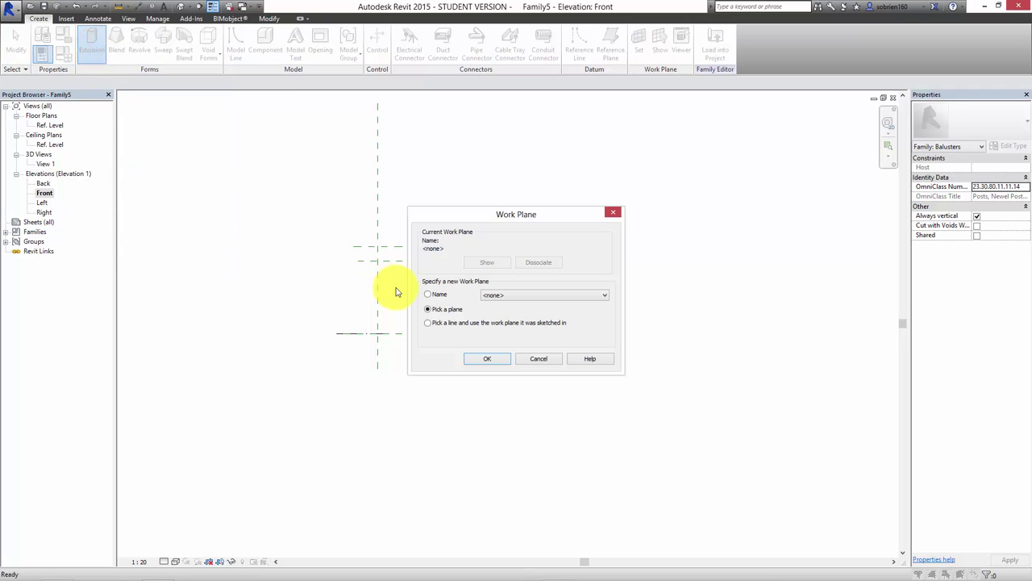
click(492, 295)
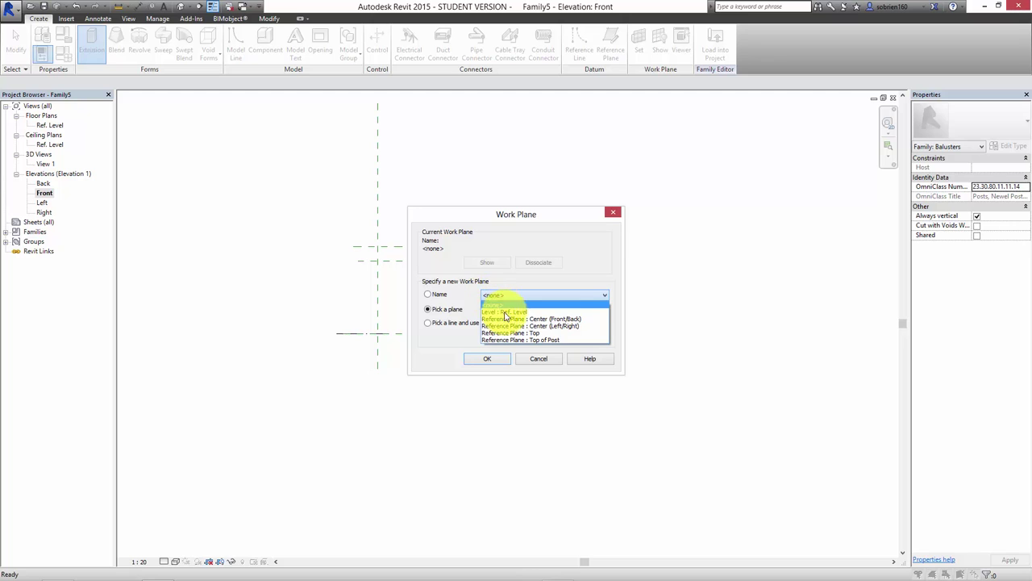
click(508, 320)
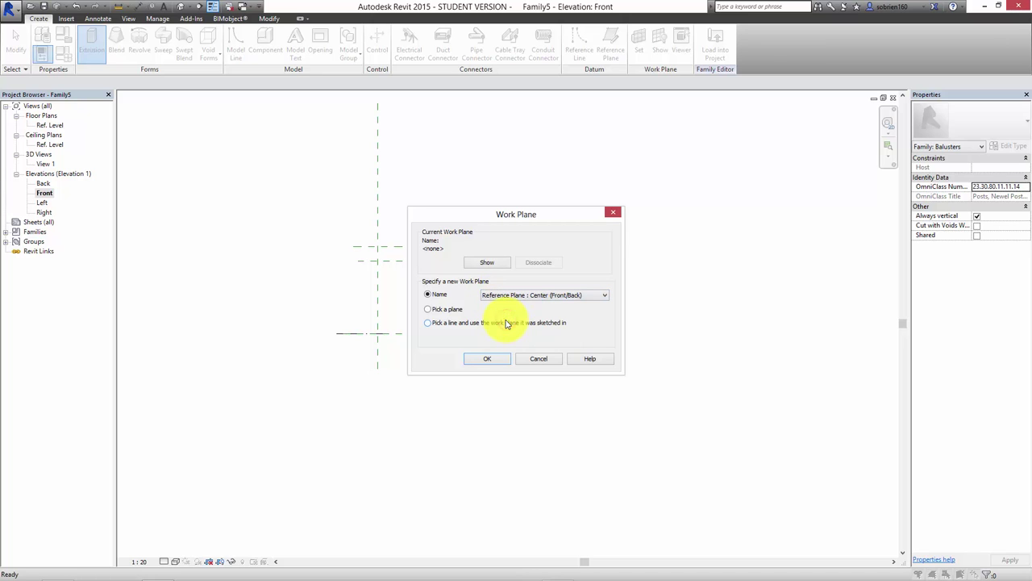
click(481, 358)
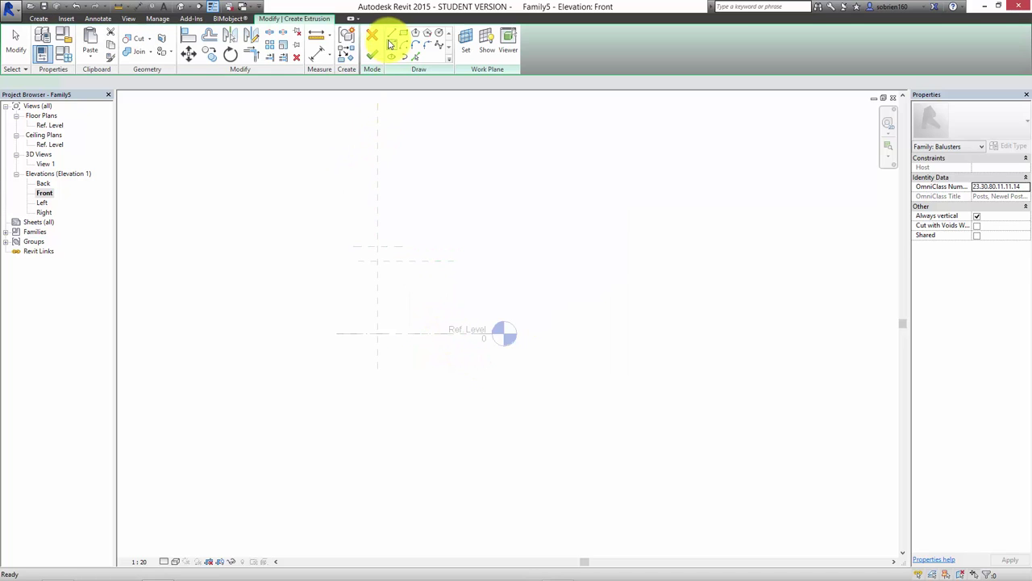
Sketch the profile's top edge 1200 mm long along the Ref. Level, starting at the vertical center plane and running away from the level marker
click(391, 36)
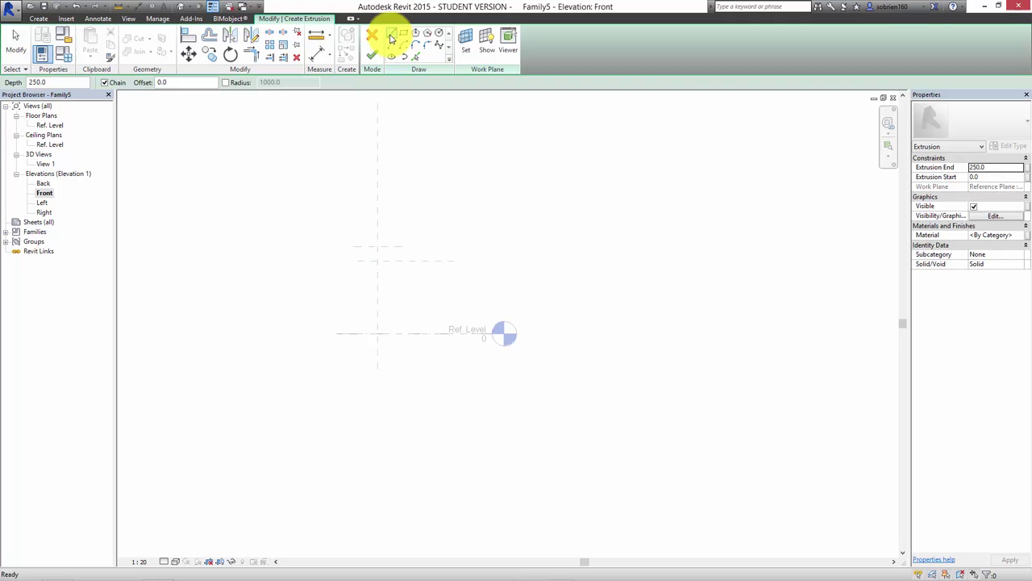
click(378, 332)
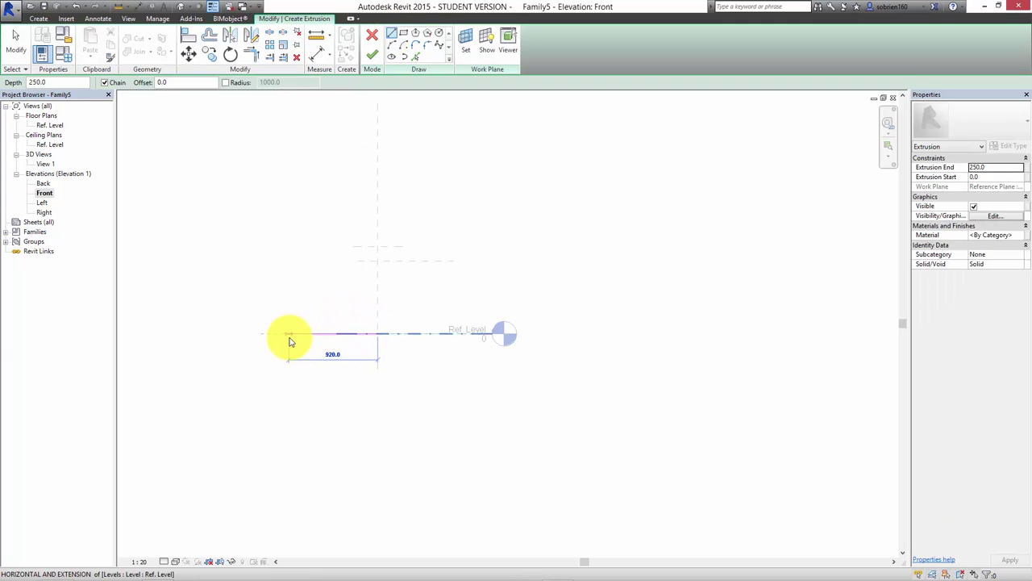
text(1200)
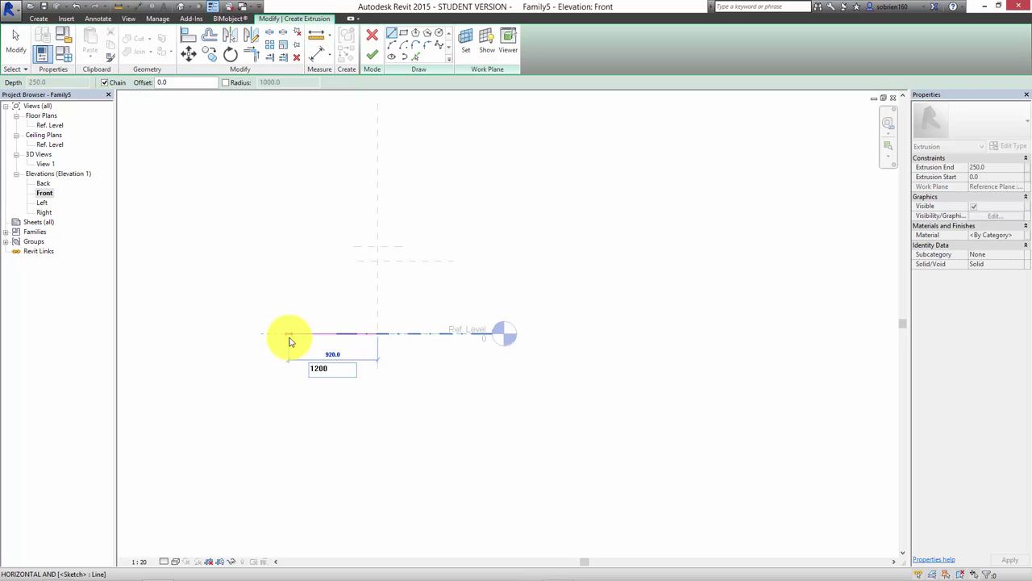
key(Return)
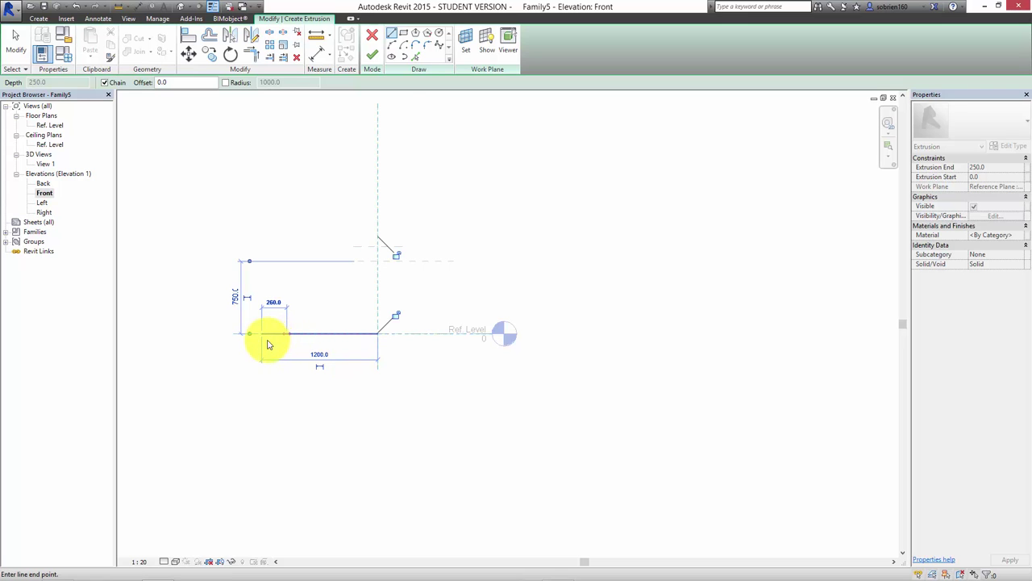
Close the profile with an end edge about 120 mm tall, an underside sloping about 3° for 880 mm then flat, and an inner edge about 166 mm
scroll(257, 344, up, 1)
scroll(256, 344, up, 3)
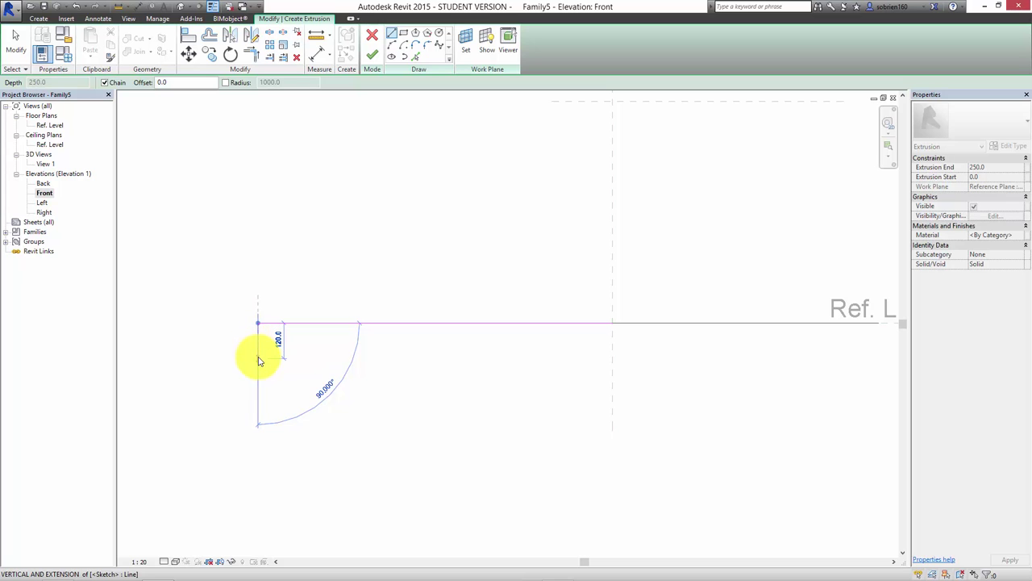
click(258, 359)
scroll(293, 362, down, 2)
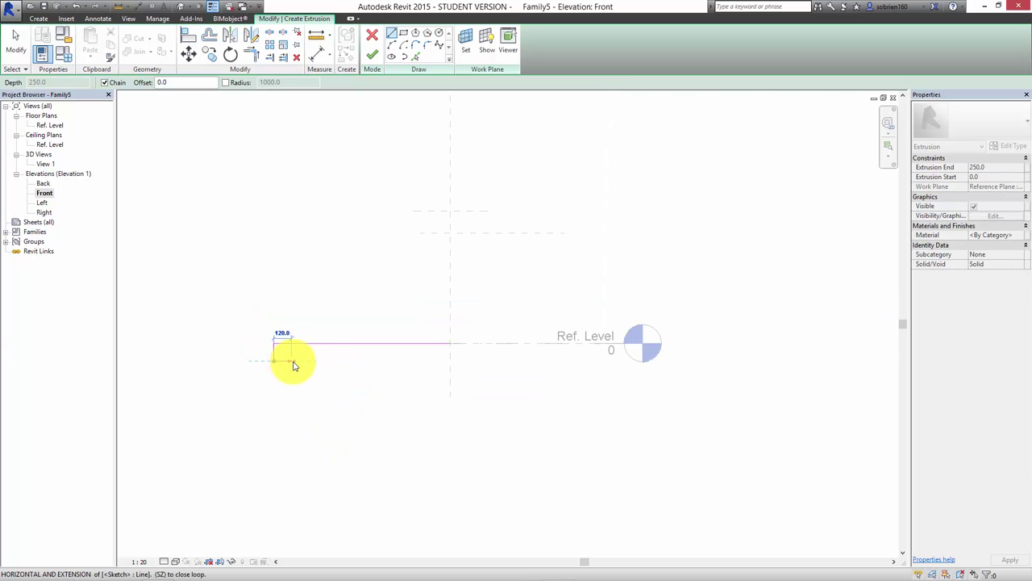
click(402, 369)
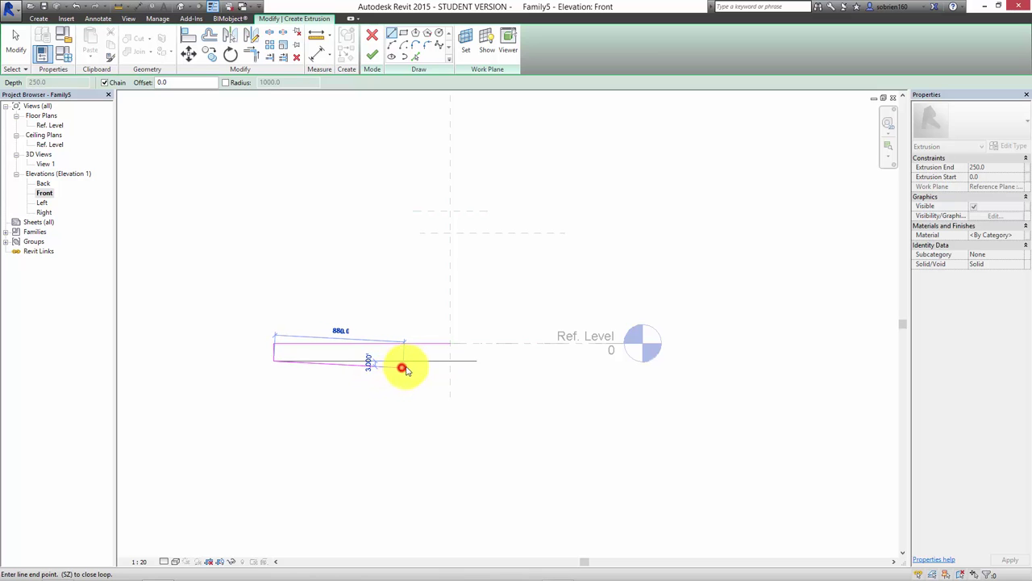
click(449, 367)
click(450, 344)
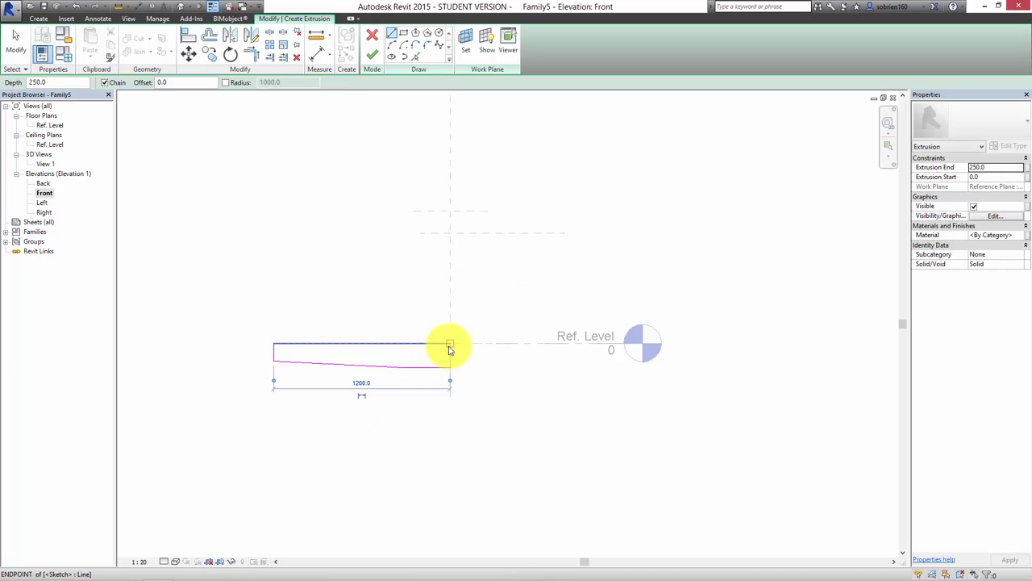
key(Escape)
key(Escape)
middle_drag(481, 387, 481, 406)
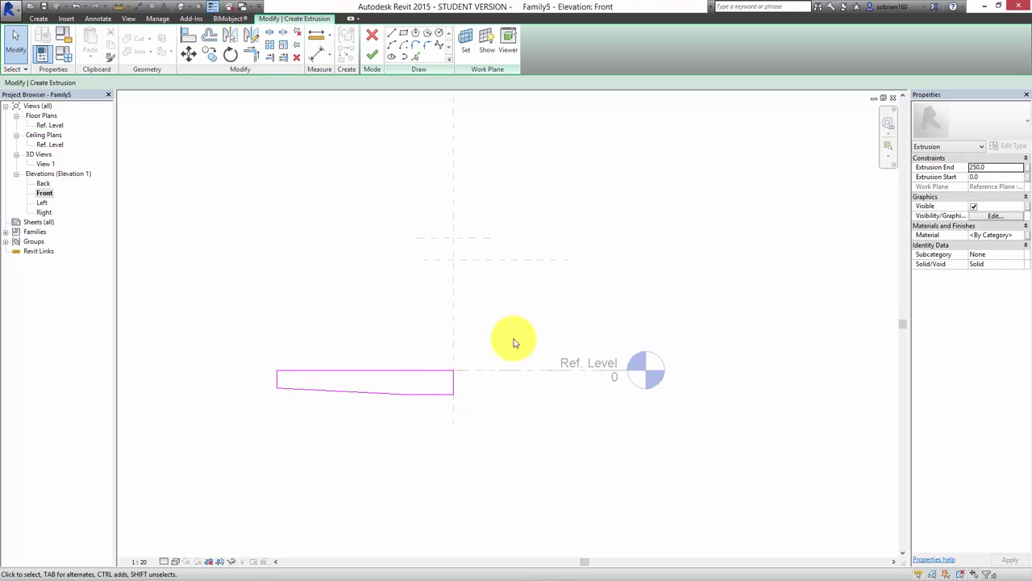
Set the extrusion start to -25 and the end to 25, finish the extrusion and deselect it
click(991, 178)
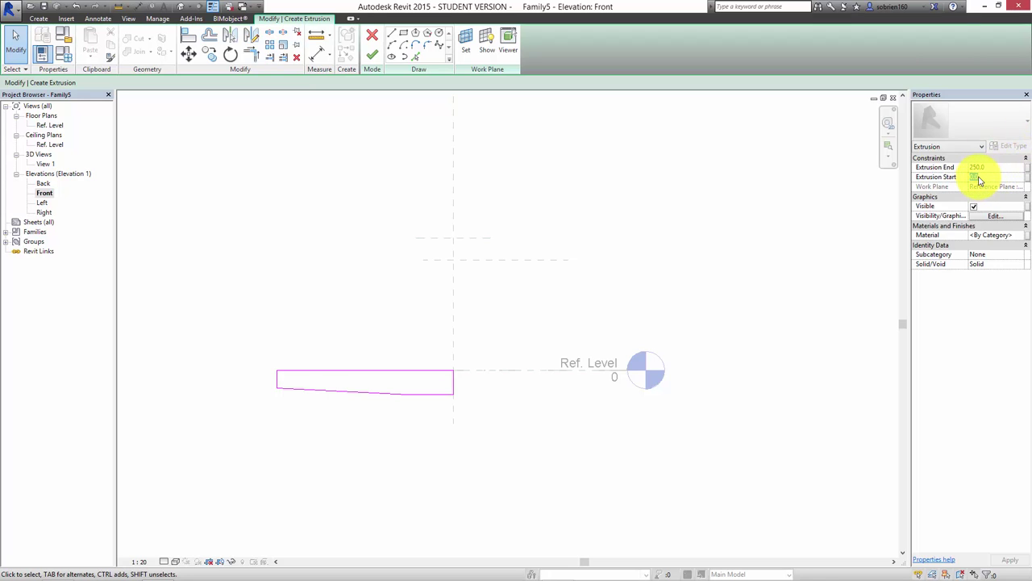
key(BackSpace)
text(-25)
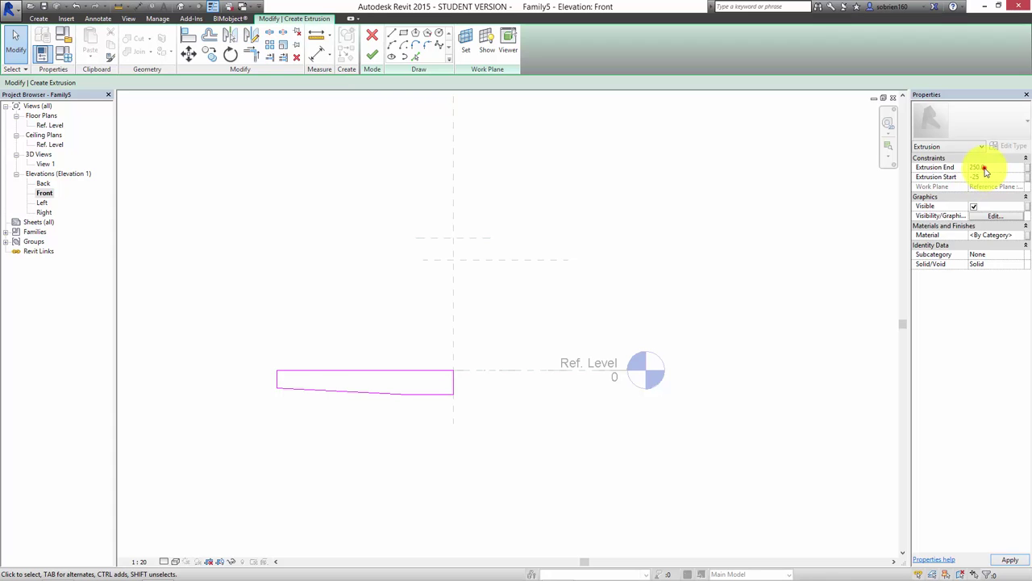
click(976, 168)
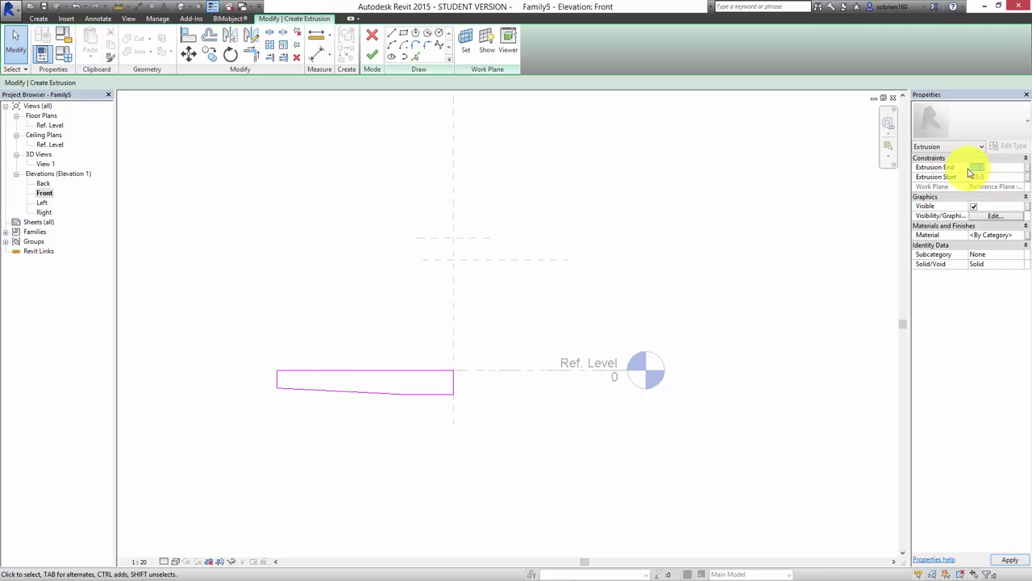
text(25)
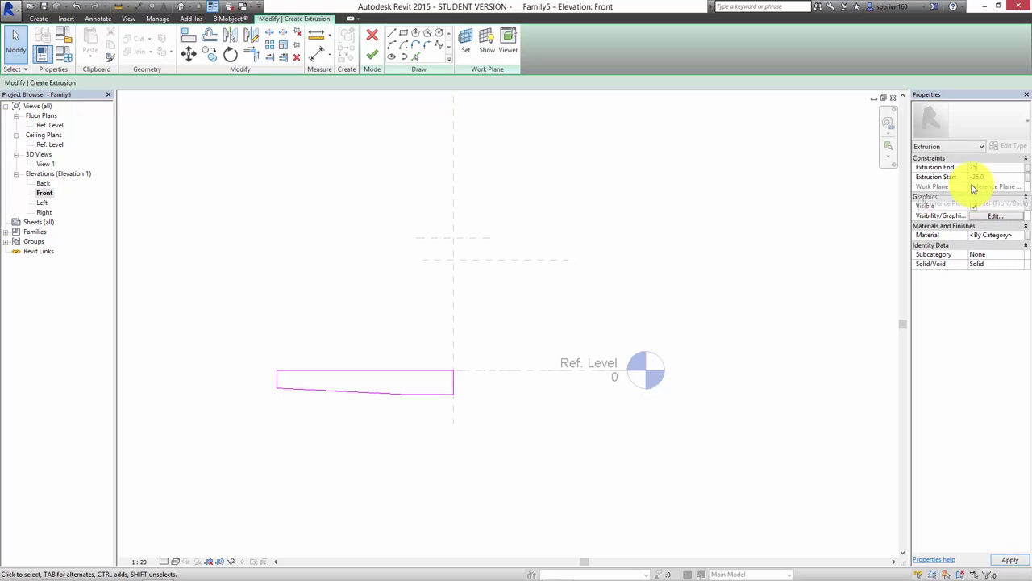
click(1012, 560)
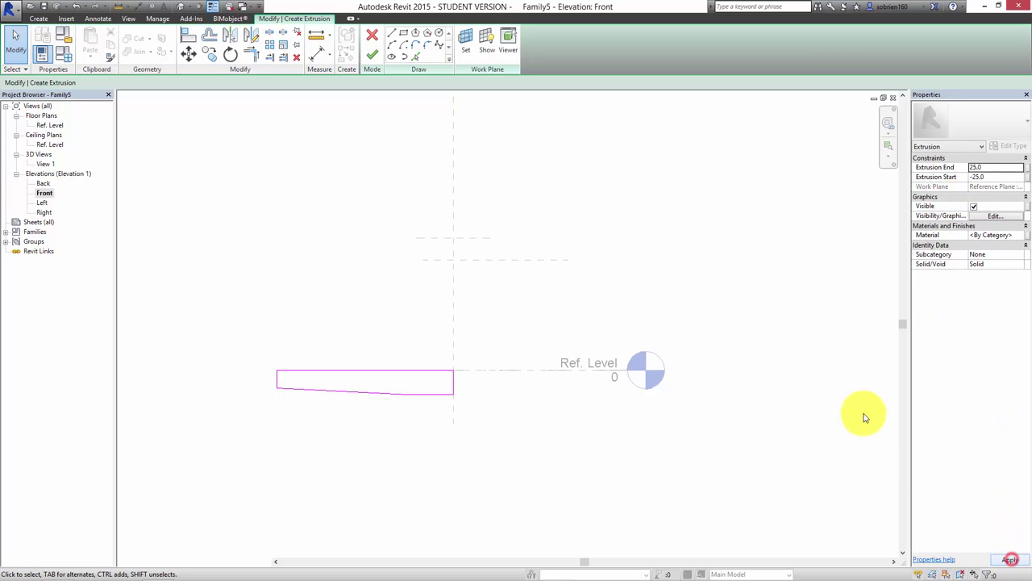
click(373, 56)
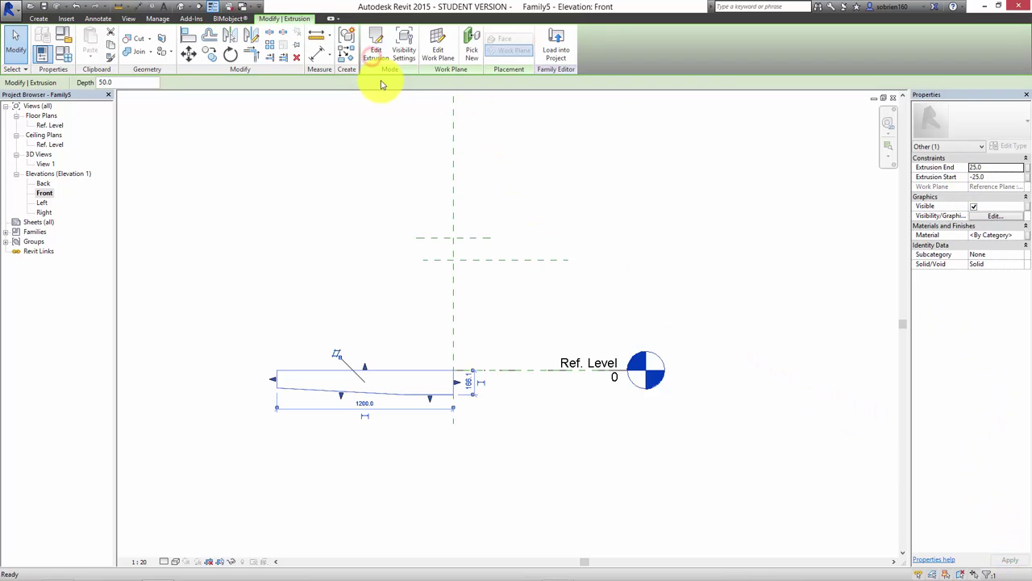
click(307, 157)
Inspect the tapered extrusion in the 3D view from the opposite corner and load the family into the project
click(184, 12)
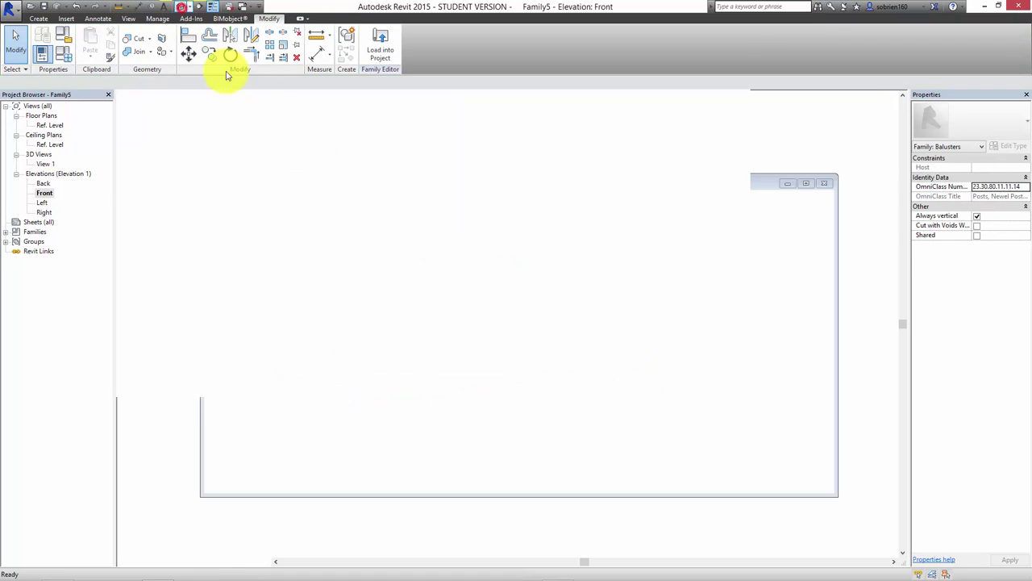
scroll(503, 328, down, 4)
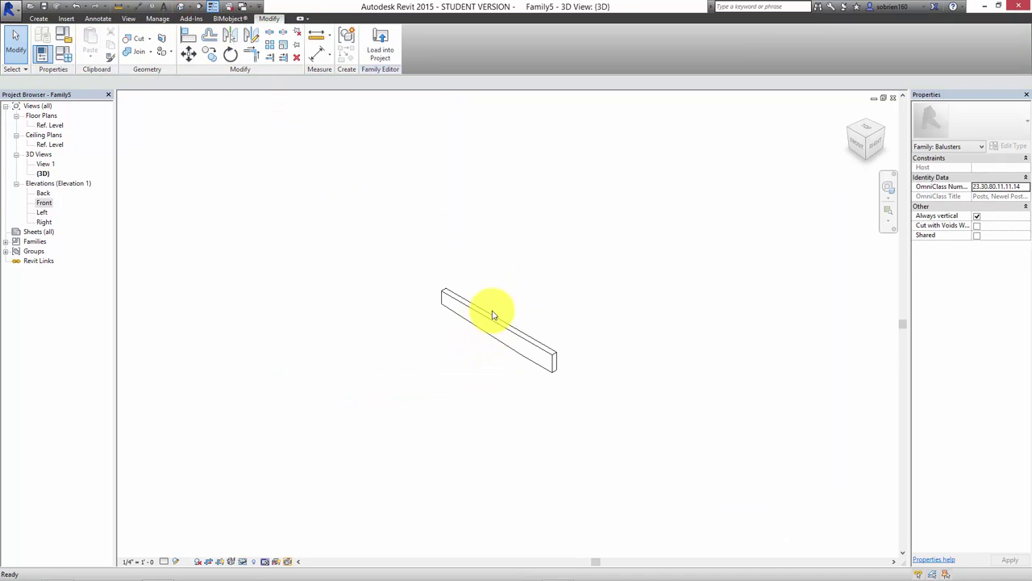
shift+middle_drag(527, 336, 527, 359)
scroll(508, 355, up, 5)
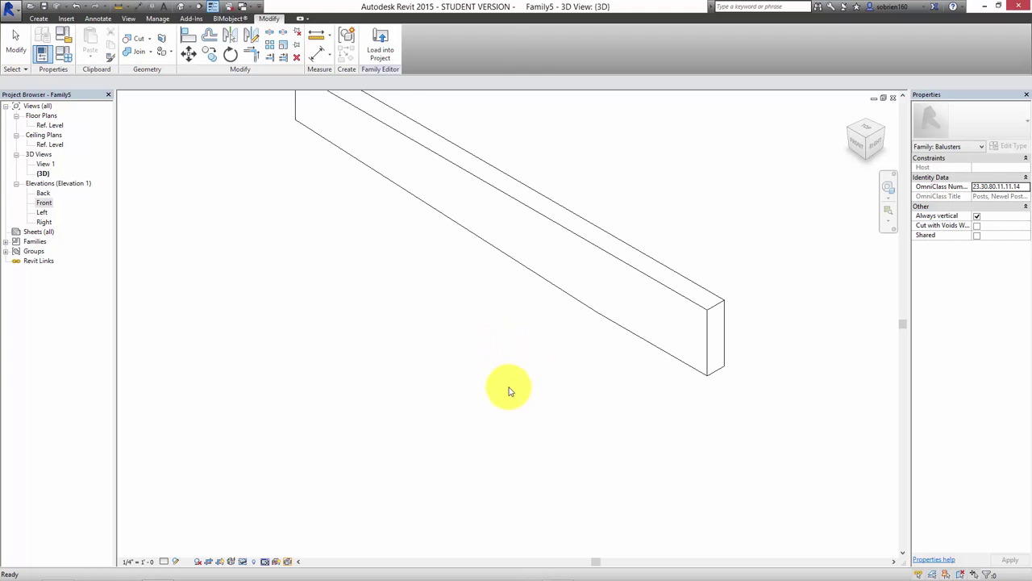
scroll(547, 335, down, 4)
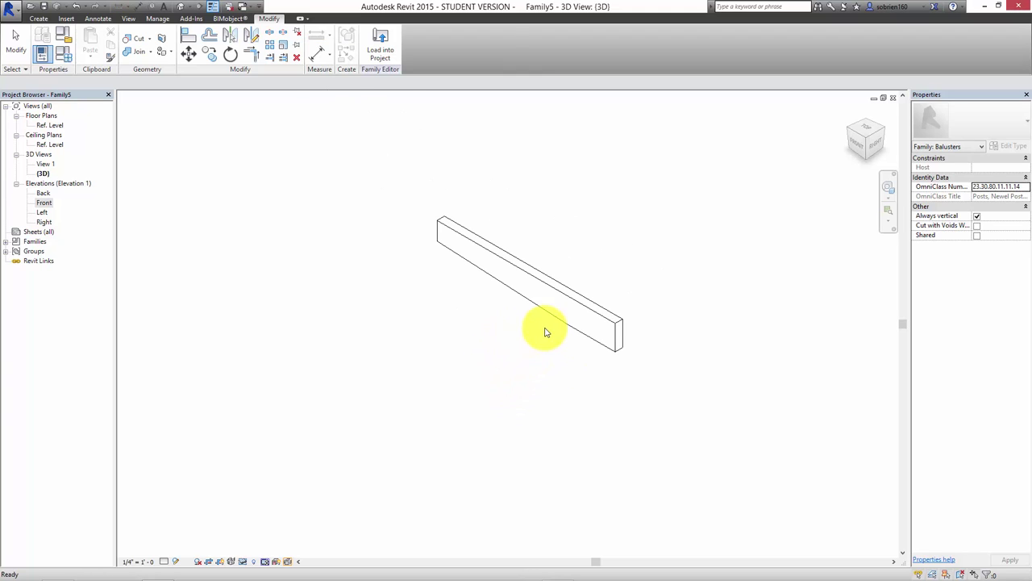
click(875, 138)
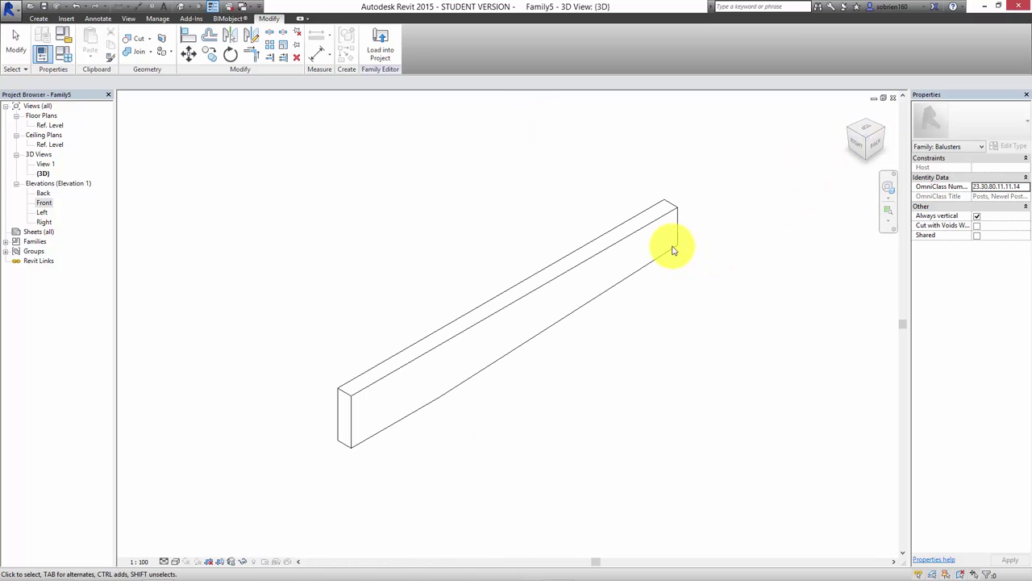
click(670, 249)
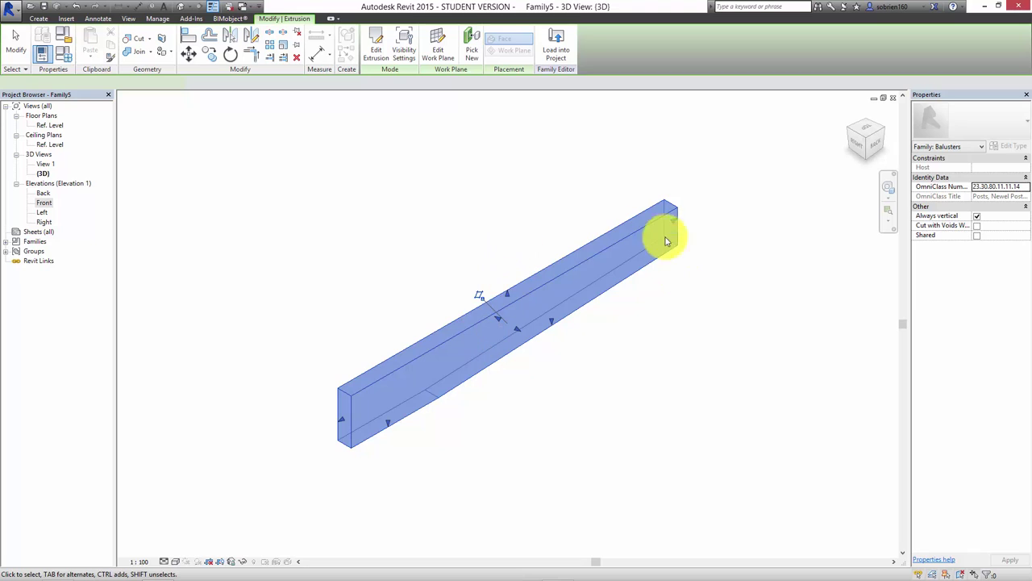
click(535, 415)
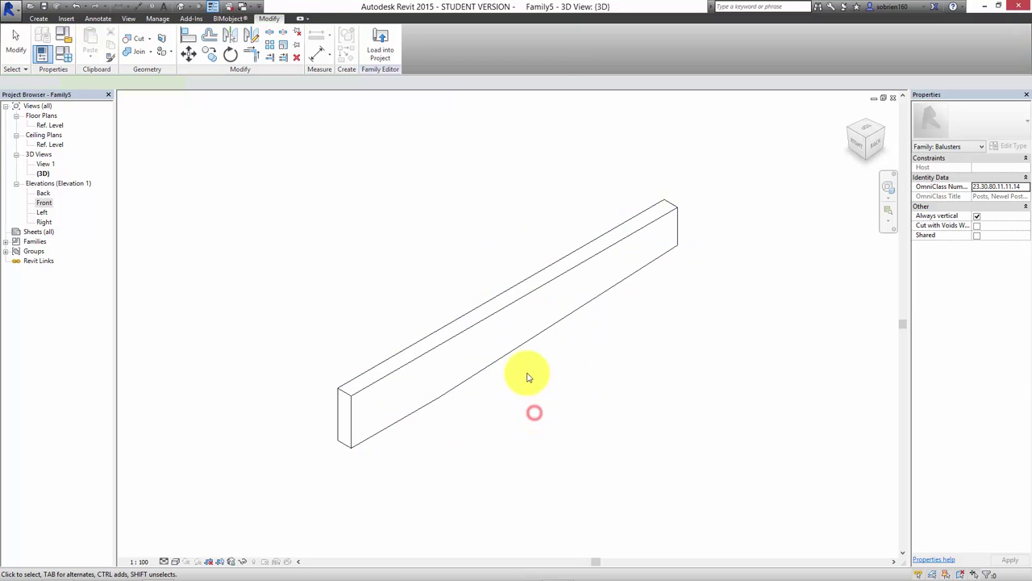
middle_drag(355, 334, 350, 343)
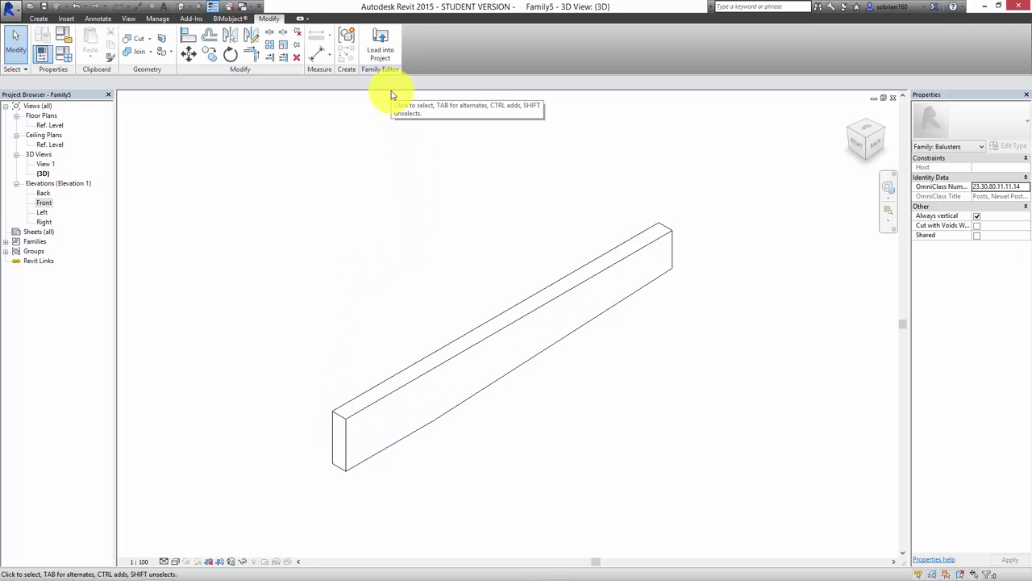
click(380, 48)
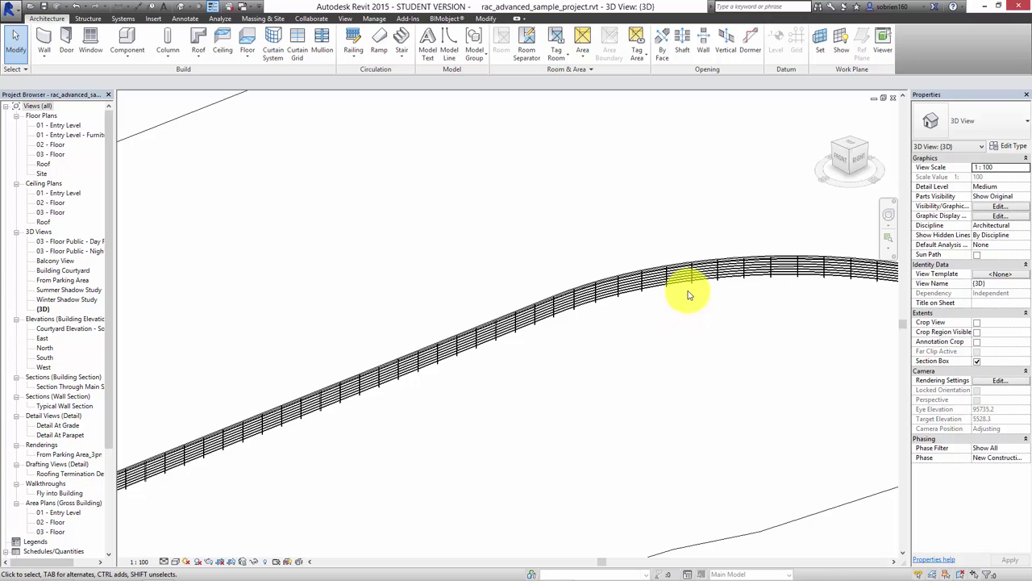
Check the available baluster families for the regular baluster in the Sunshade railing type's baluster placement, and leave without changes
click(688, 287)
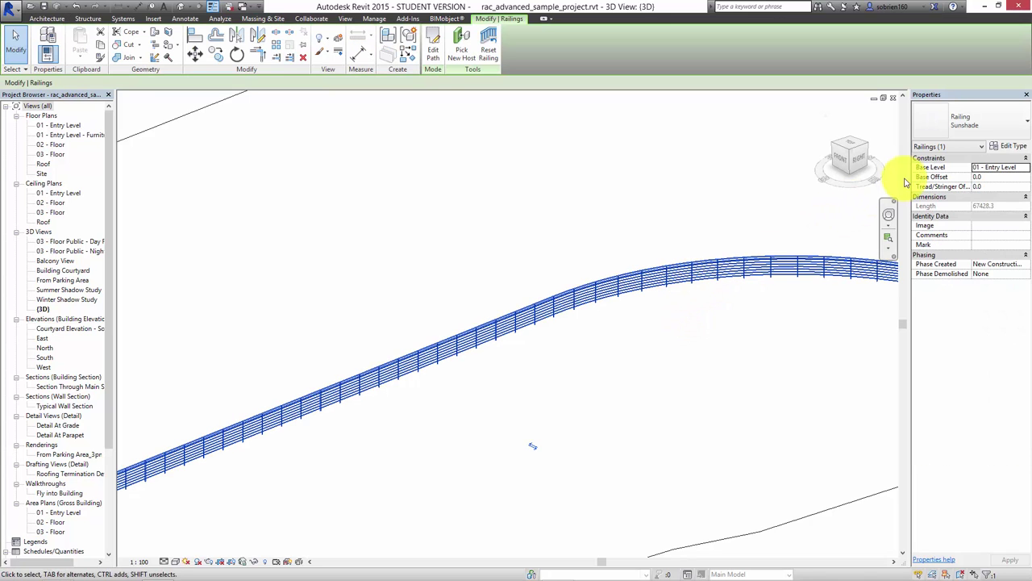
click(1009, 146)
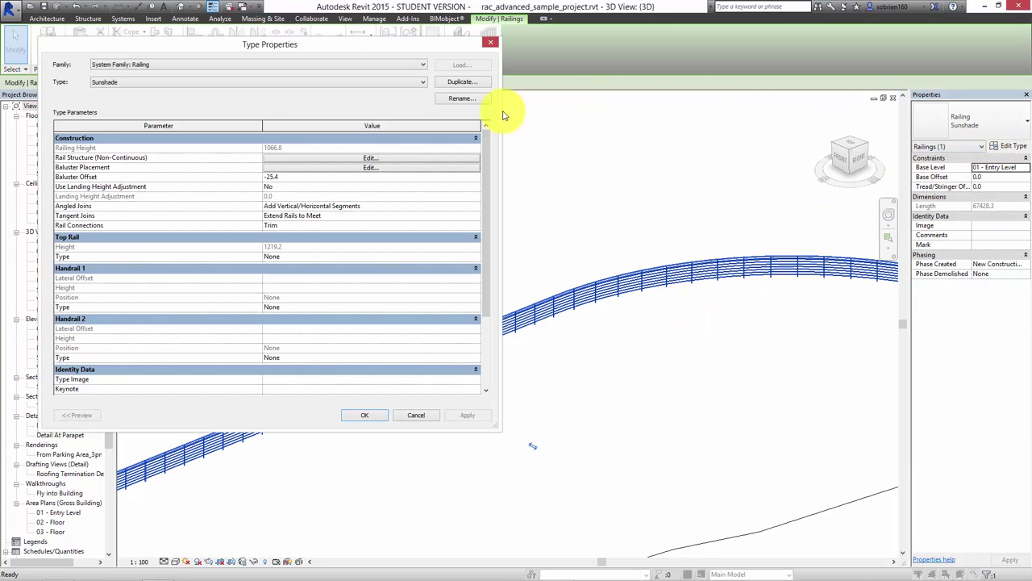
click(408, 169)
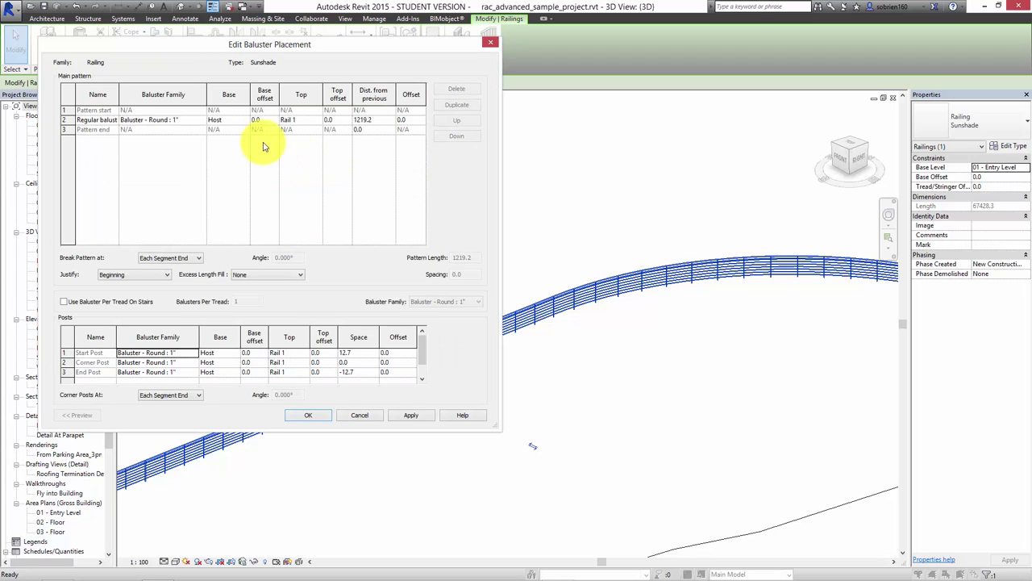
click(202, 121)
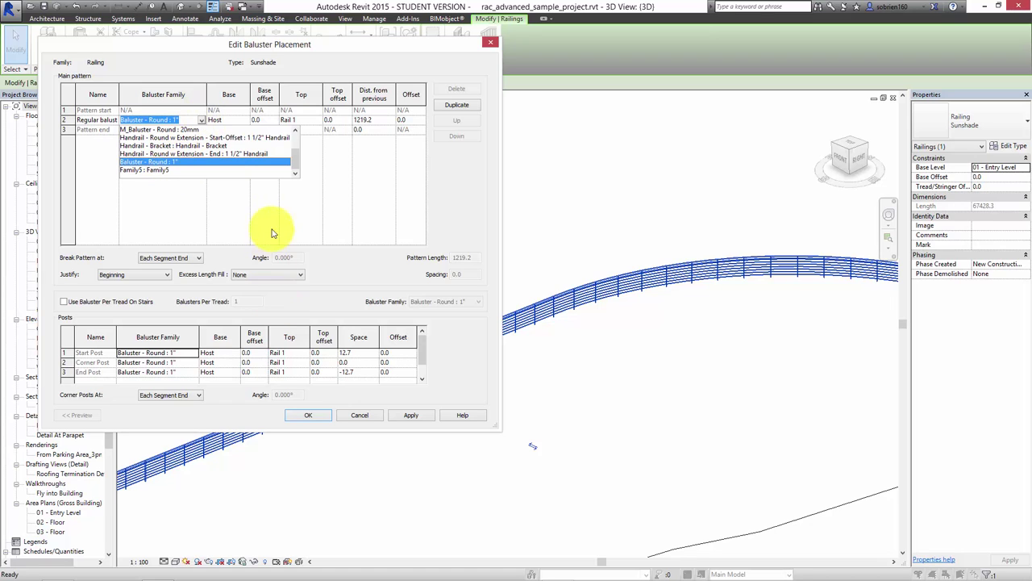
click(375, 418)
click(372, 417)
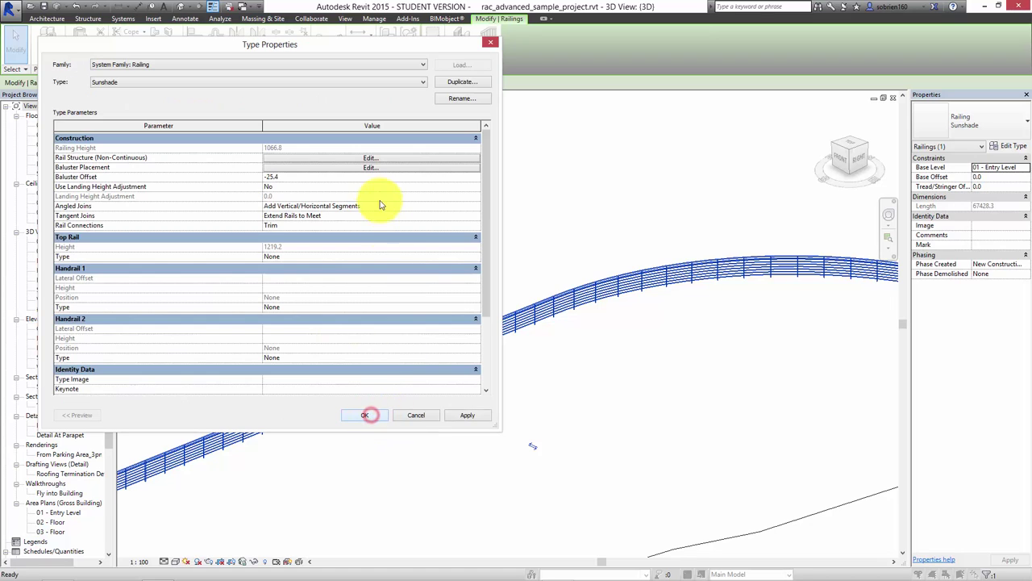
click(411, 414)
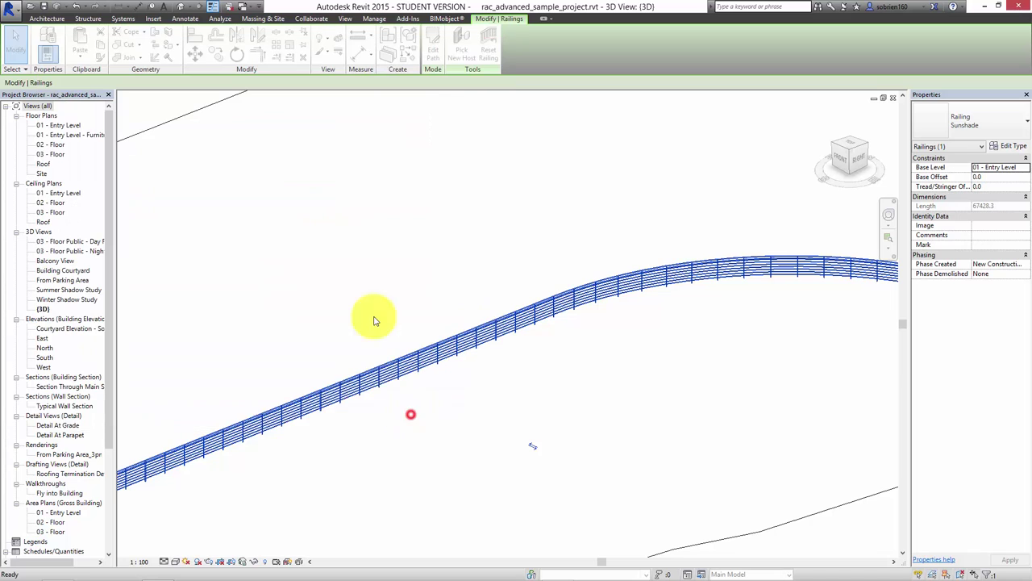
Switch back to the Ref. Level floor plan of the unsaved baluster family, Family5
click(242, 7)
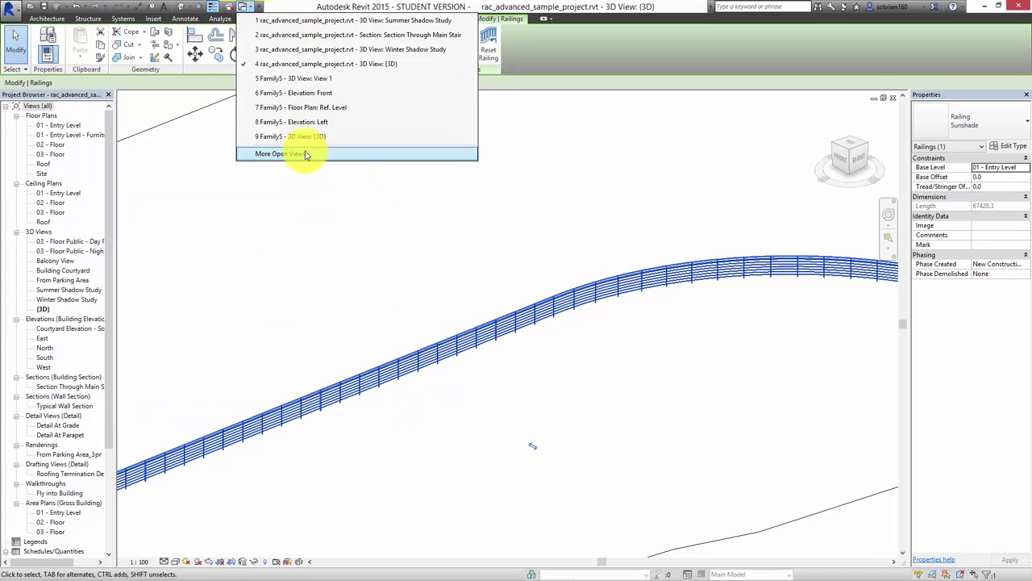
click(307, 154)
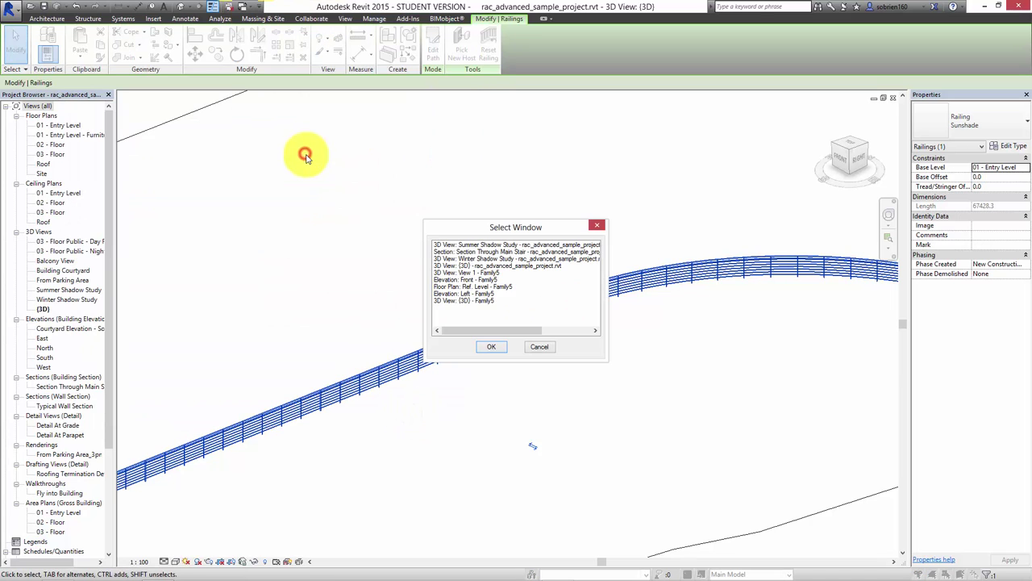
double_click(501, 288)
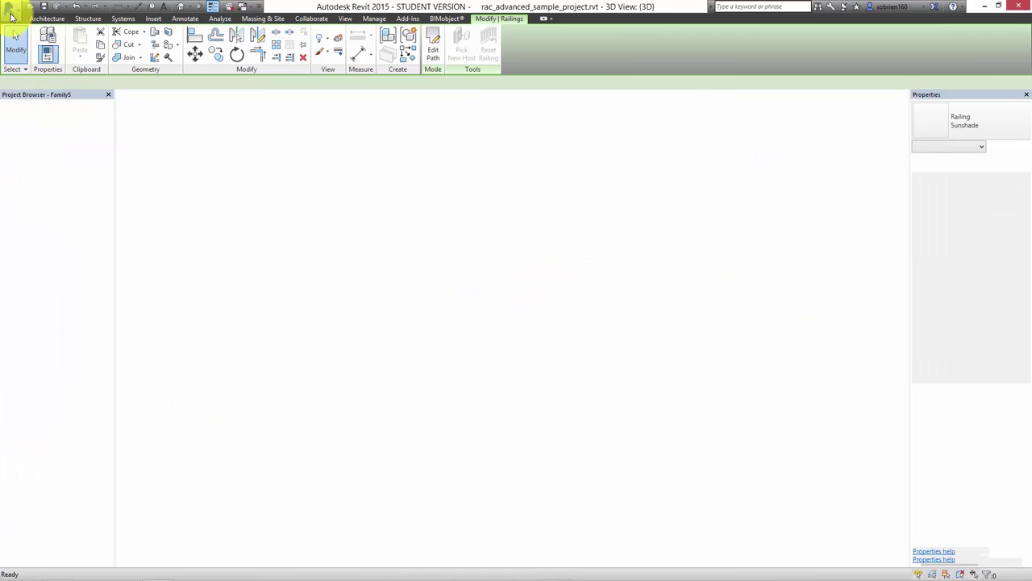
Save the baluster family to the Desktop as strut and load it into the project
click(15, 13)
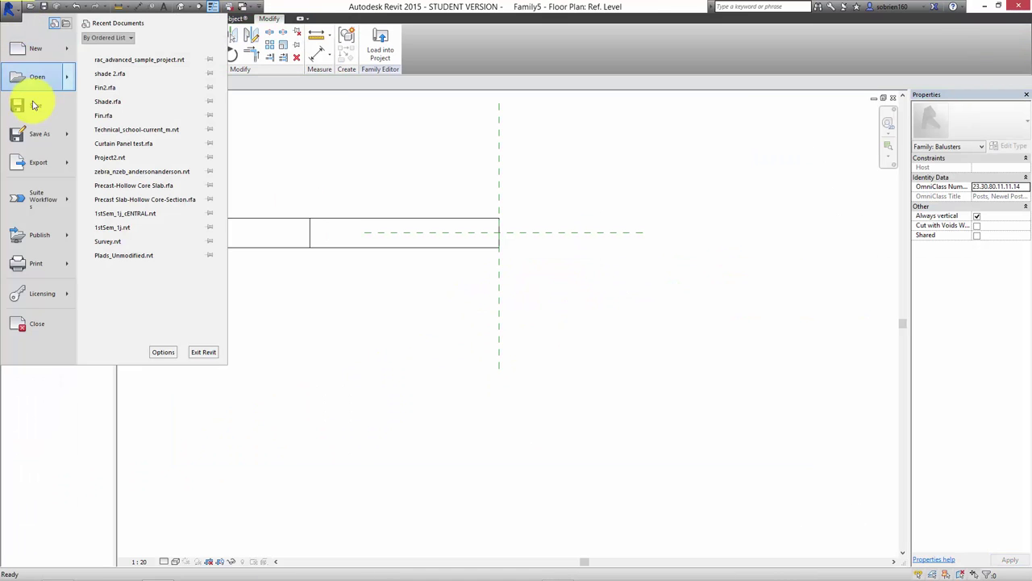
mouse_move(46, 143)
click(117, 106)
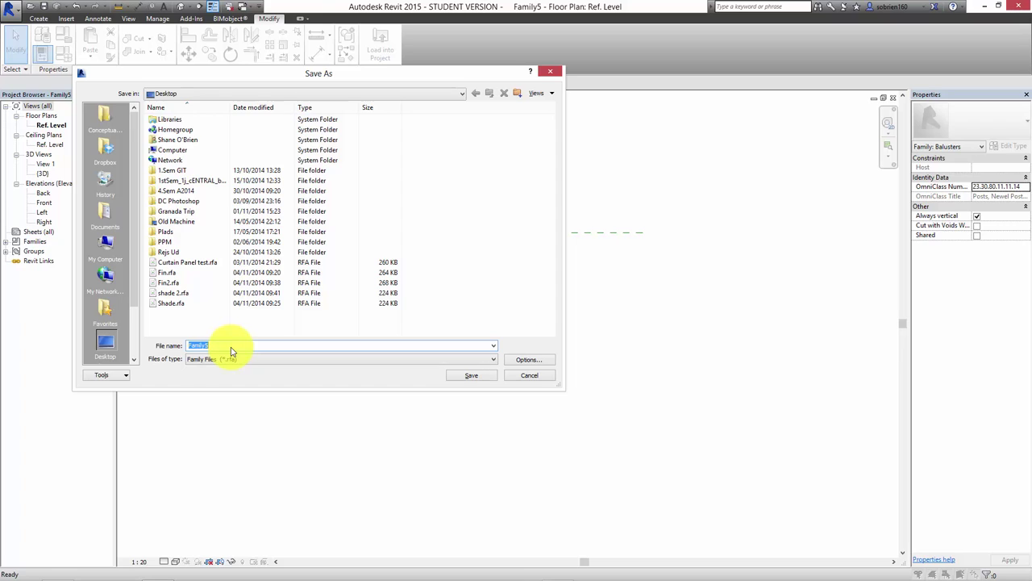
text(strut)
click(468, 375)
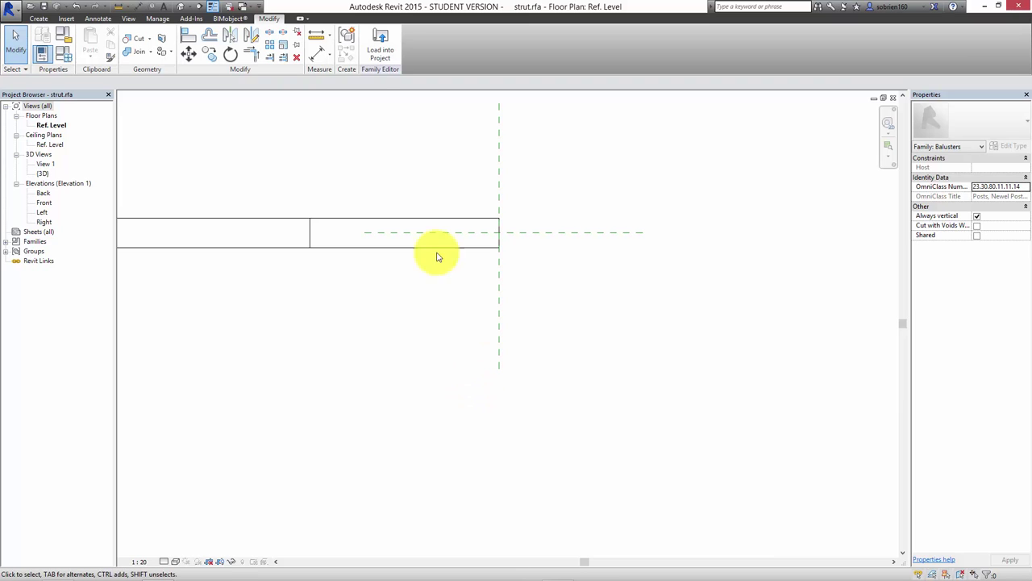
click(383, 55)
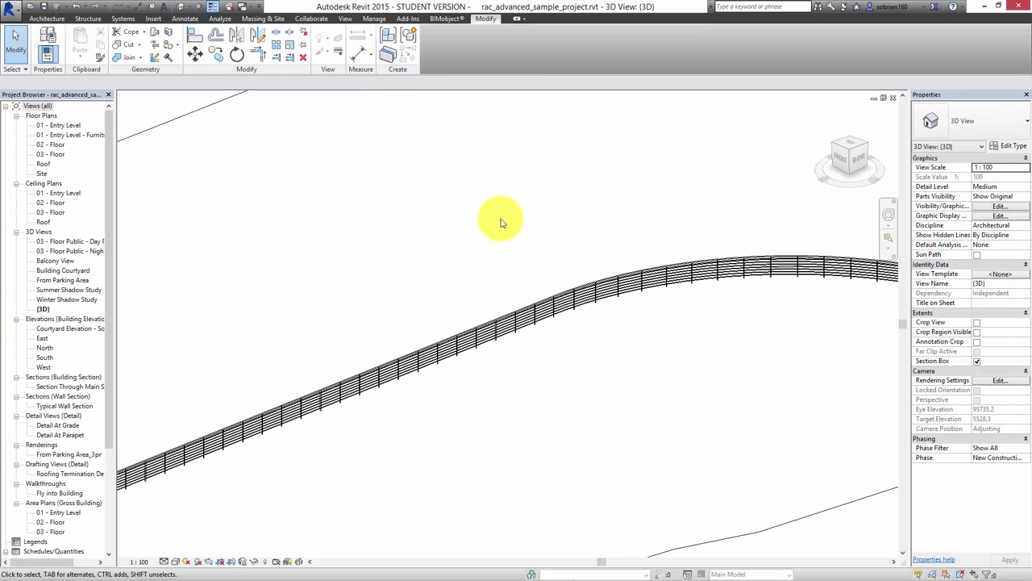
Set the regular baluster's family to strut : strut in the Sunshade railing type's baluster placement, then deselect the railing
click(599, 291)
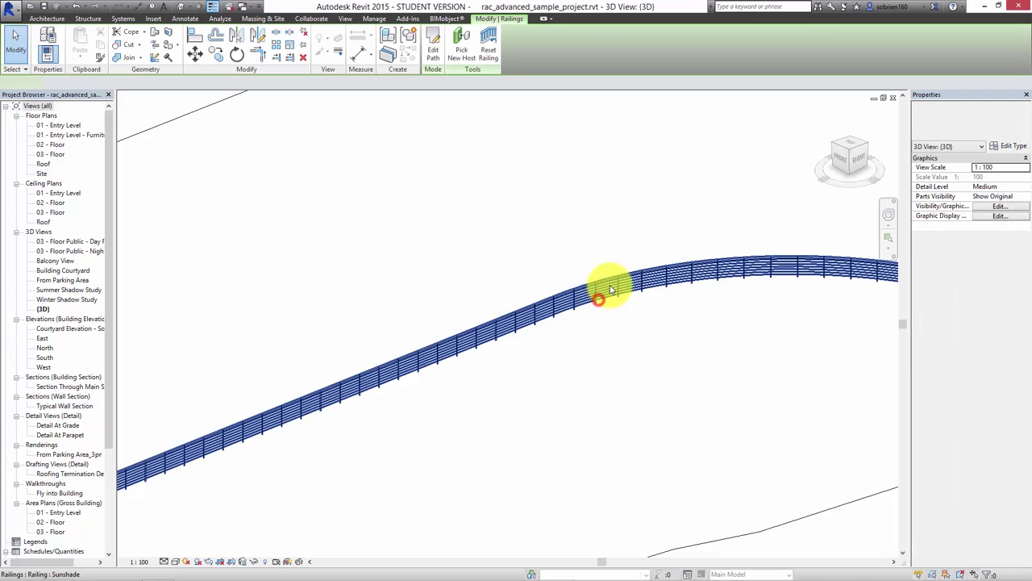
click(1010, 148)
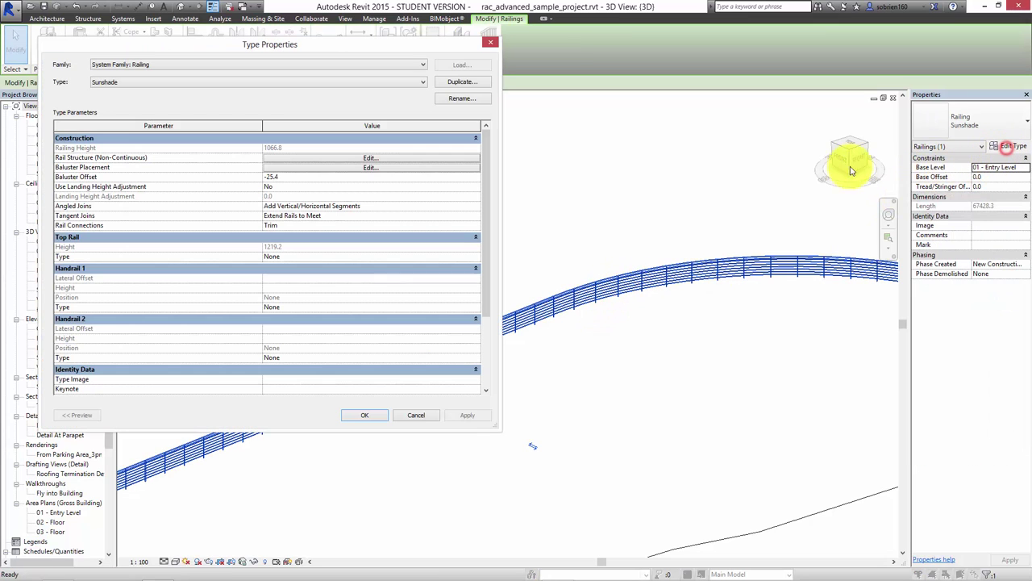
click(335, 169)
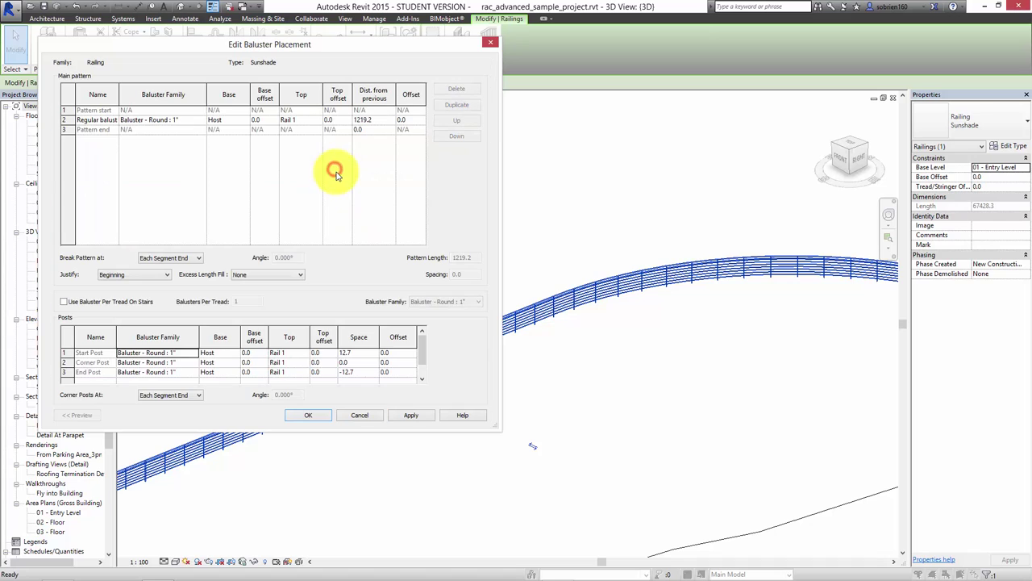
click(203, 123)
click(154, 167)
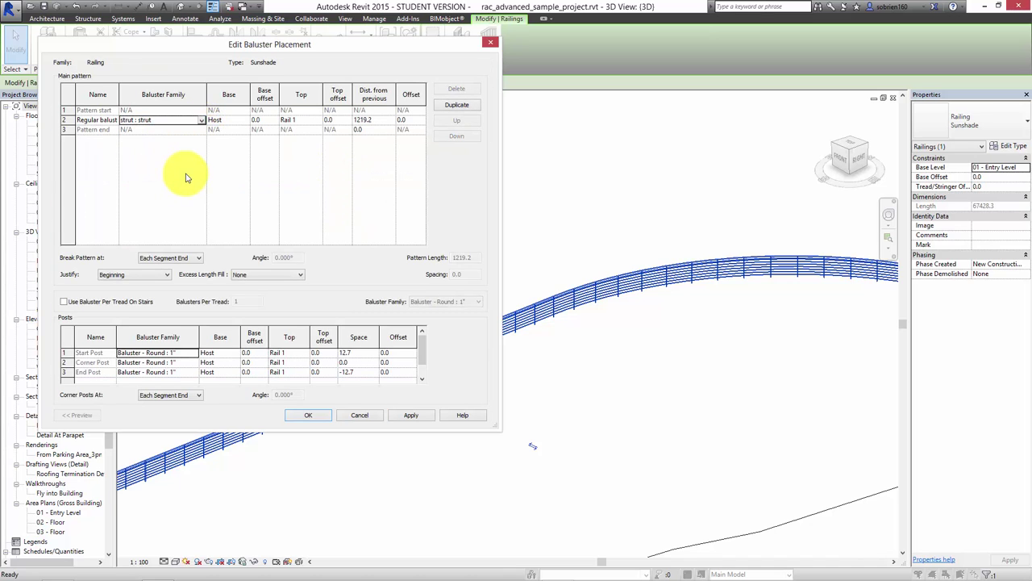
click(411, 413)
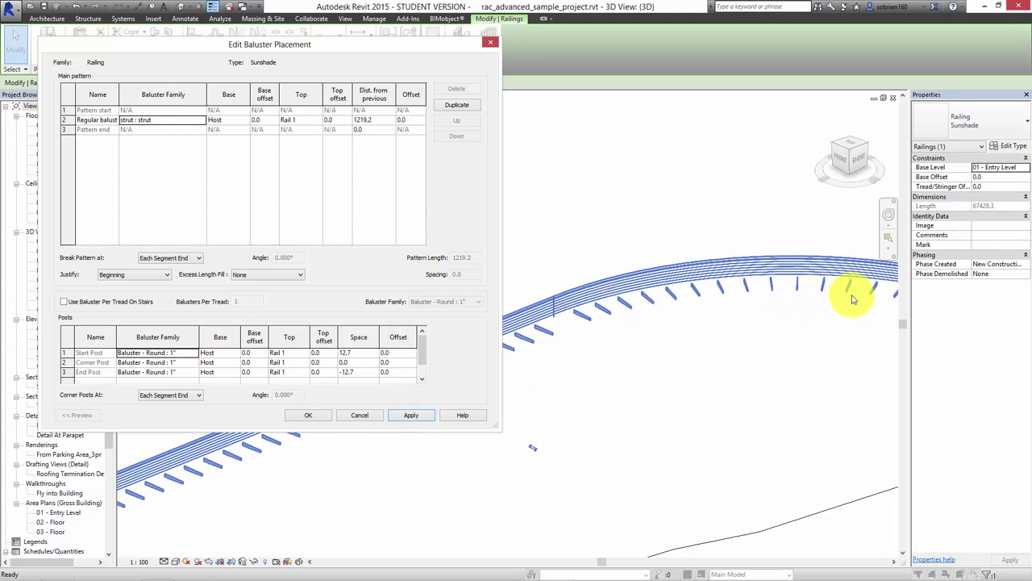
click(310, 415)
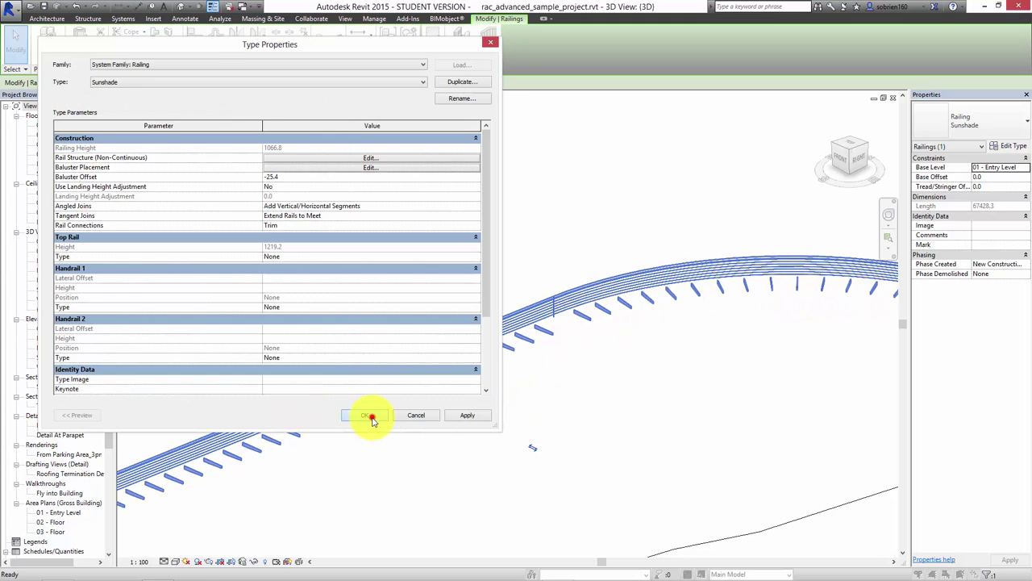
click(367, 416)
shift+middle_drag(428, 429, 549, 367)
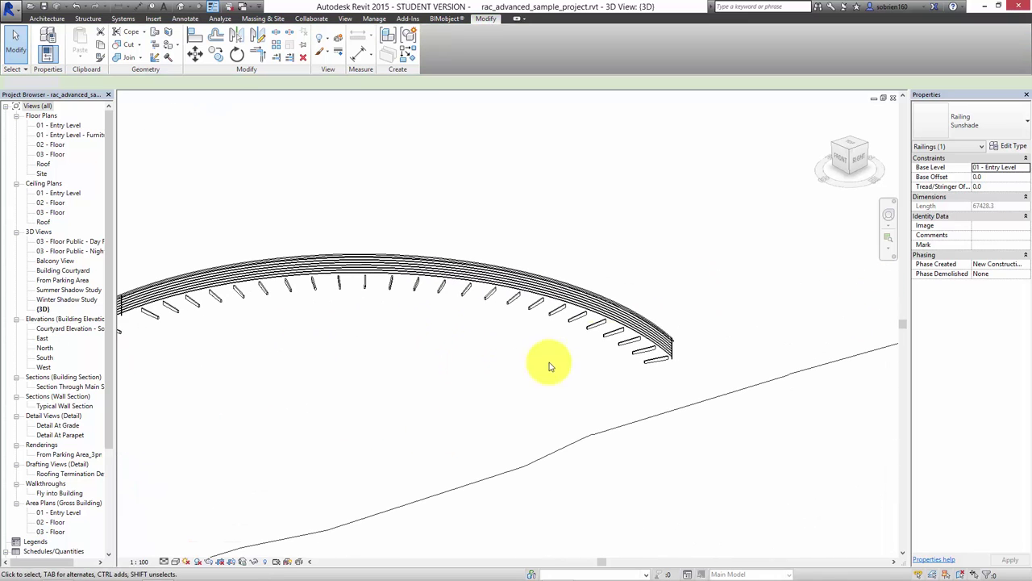
click(539, 340)
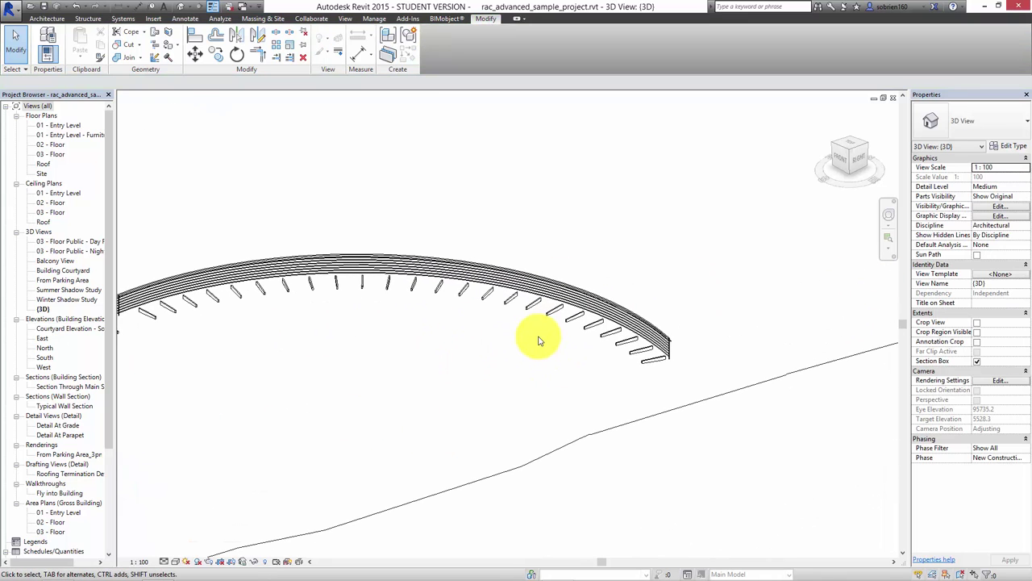
Change the start, corner and end post families to strut : strut in the Sunshade railing type's baluster placement
scroll(468, 299, up, 2)
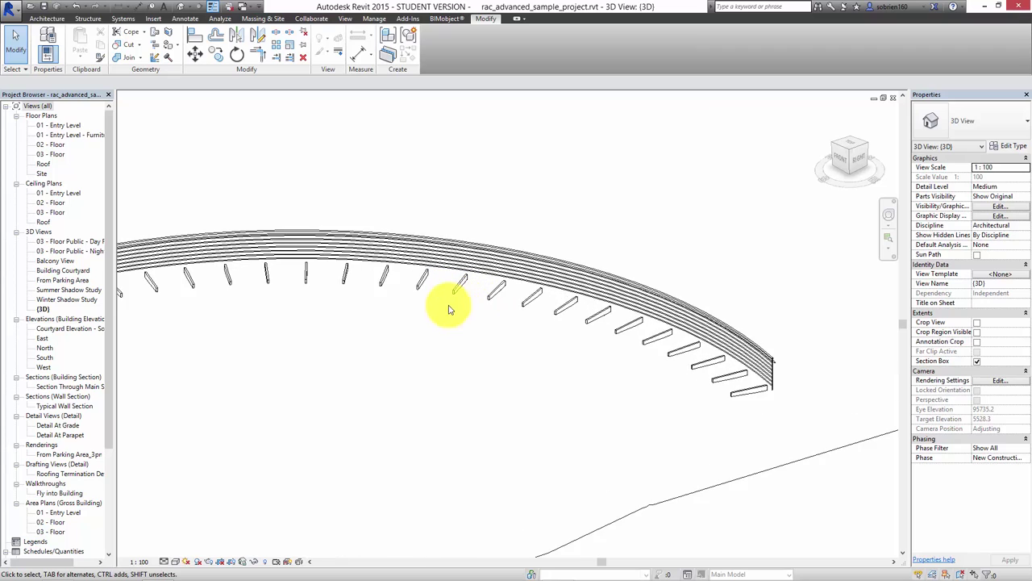
shift+middle_drag(449, 309, 562, 290)
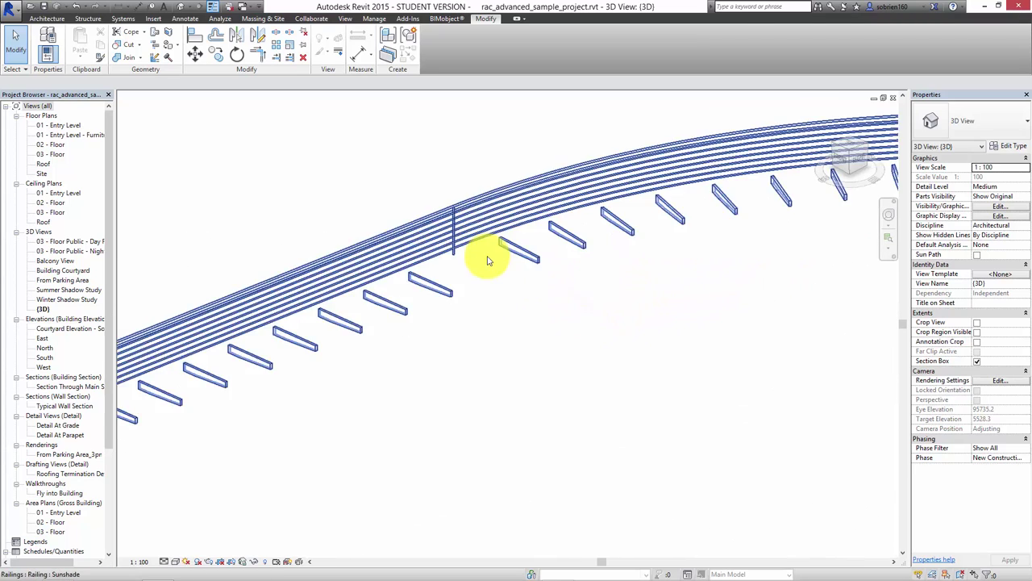
scroll(488, 258, up, 2)
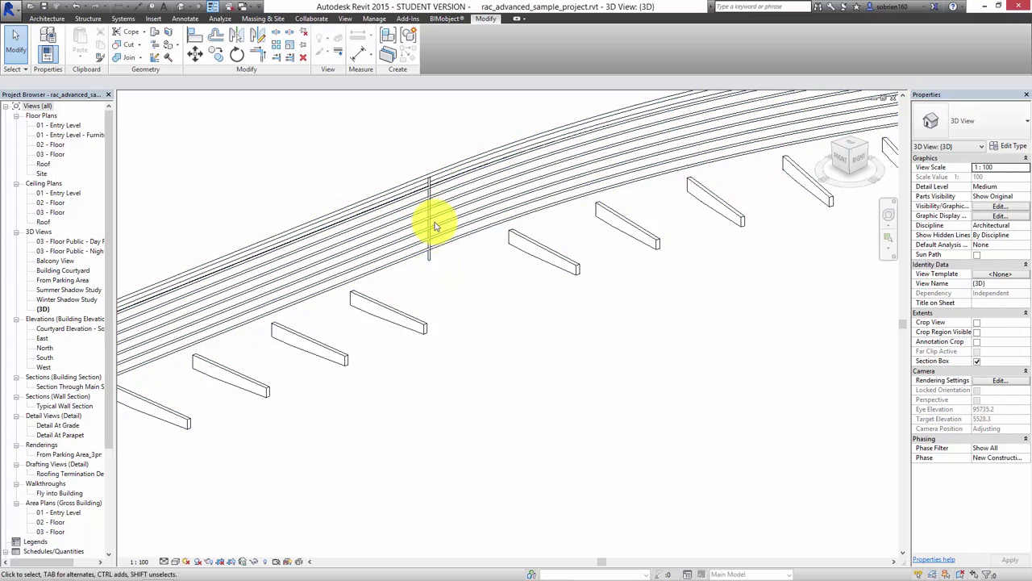
click(427, 324)
click(1010, 146)
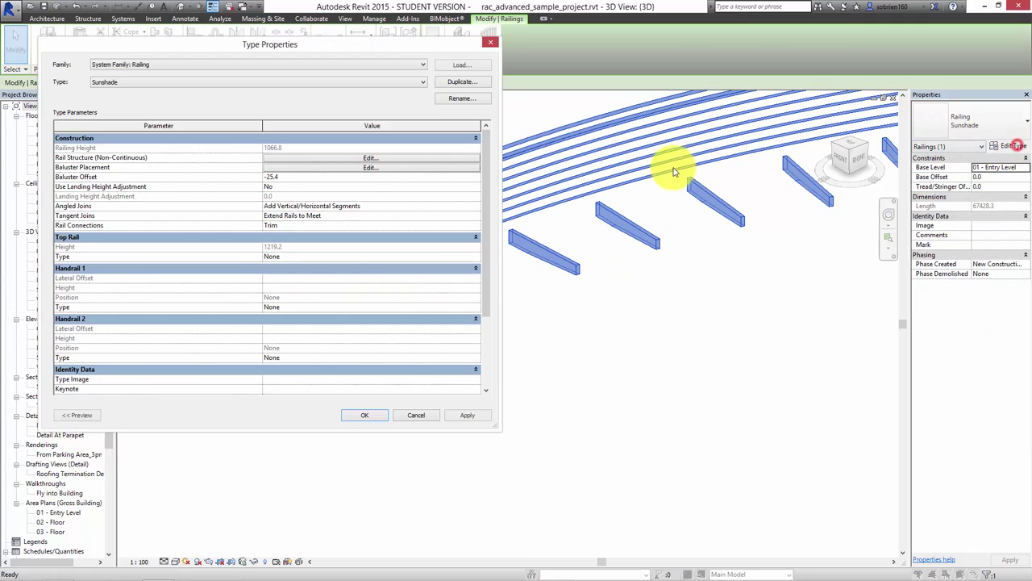
click(392, 167)
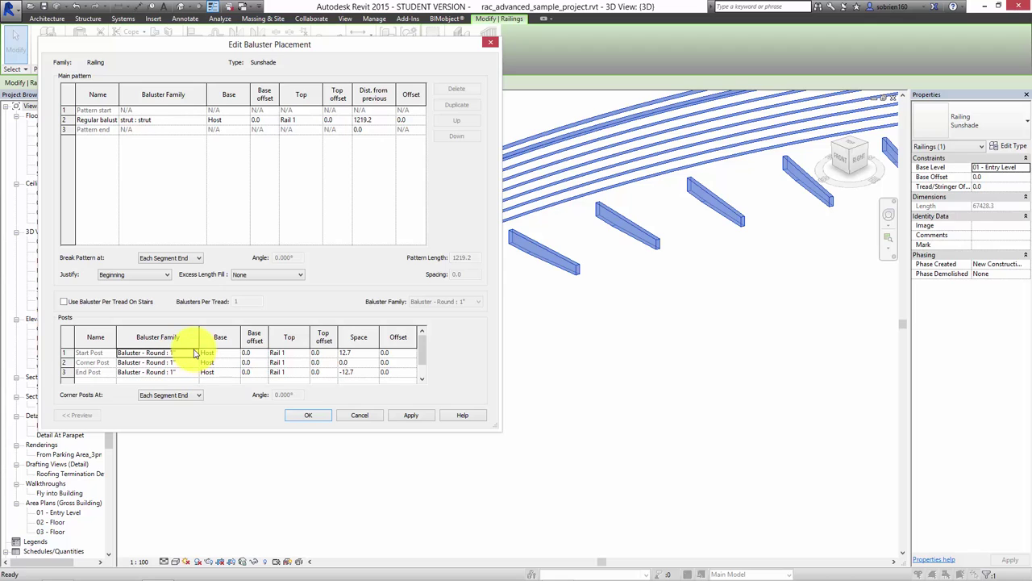
click(196, 355)
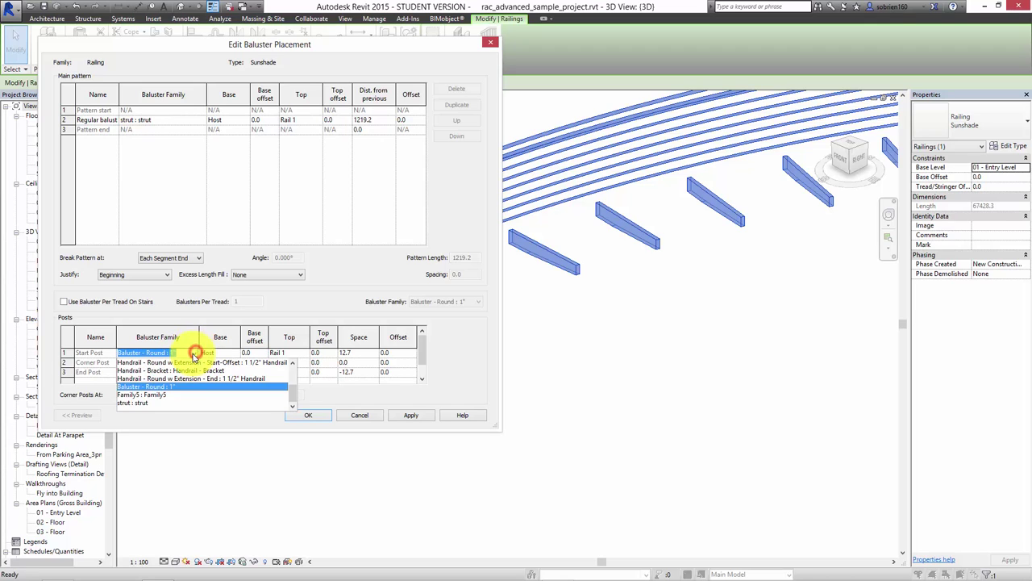
click(132, 403)
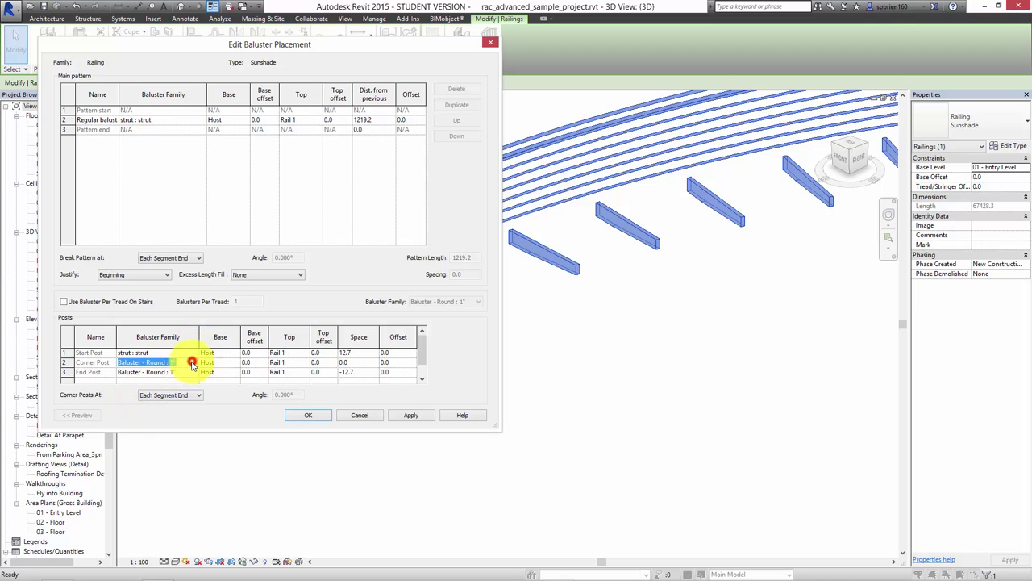
click(192, 363)
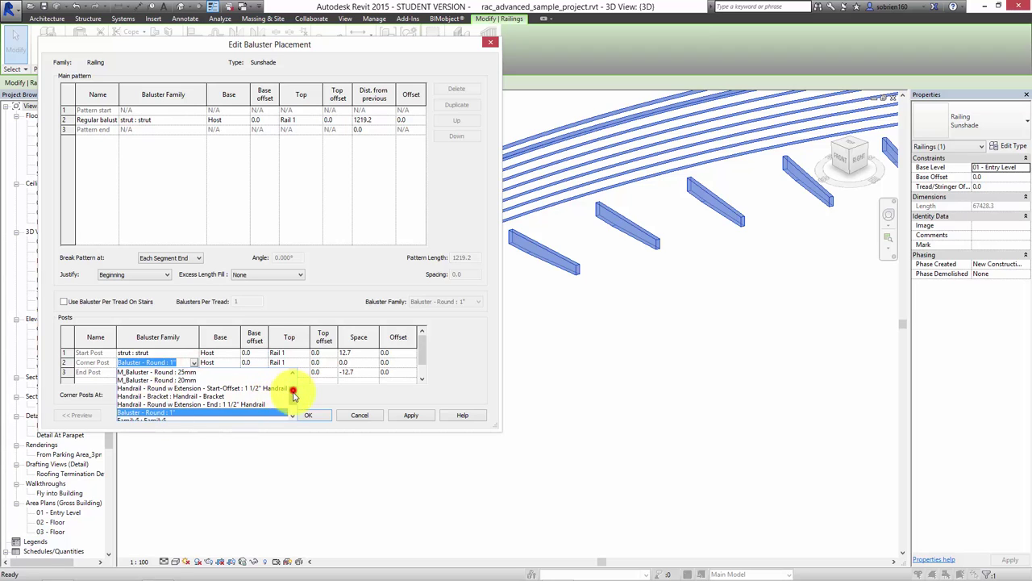
click(149, 413)
click(197, 373)
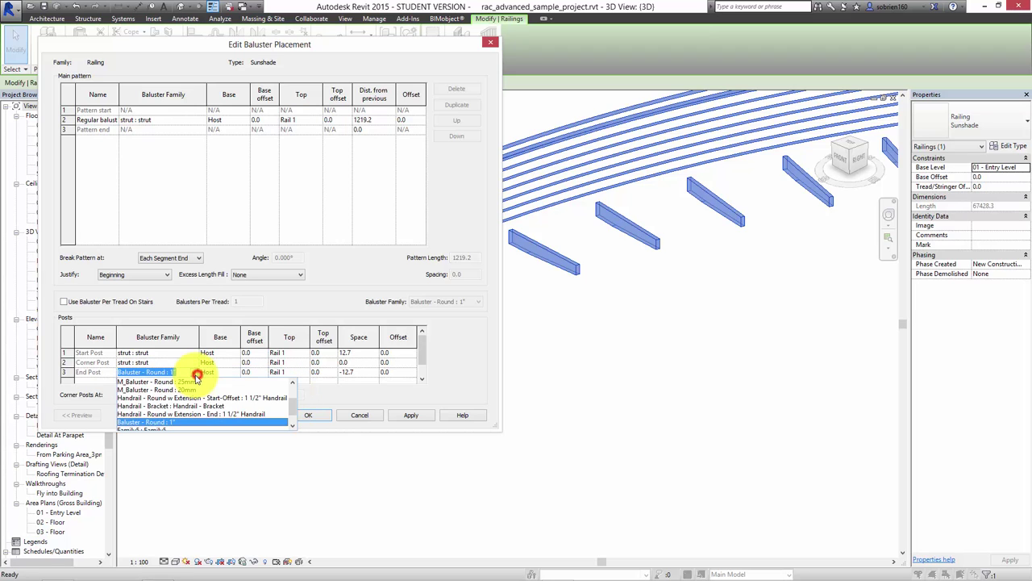
scroll(291, 407, down, 3)
click(175, 422)
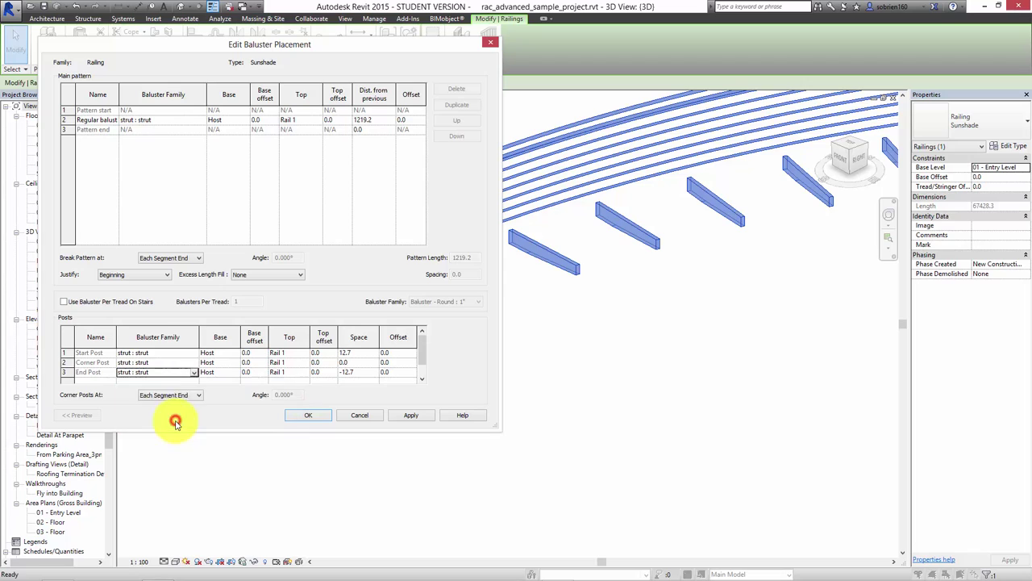
Set the regular baluster's distance from previous to 1800 and its top offset to 150
click(363, 121)
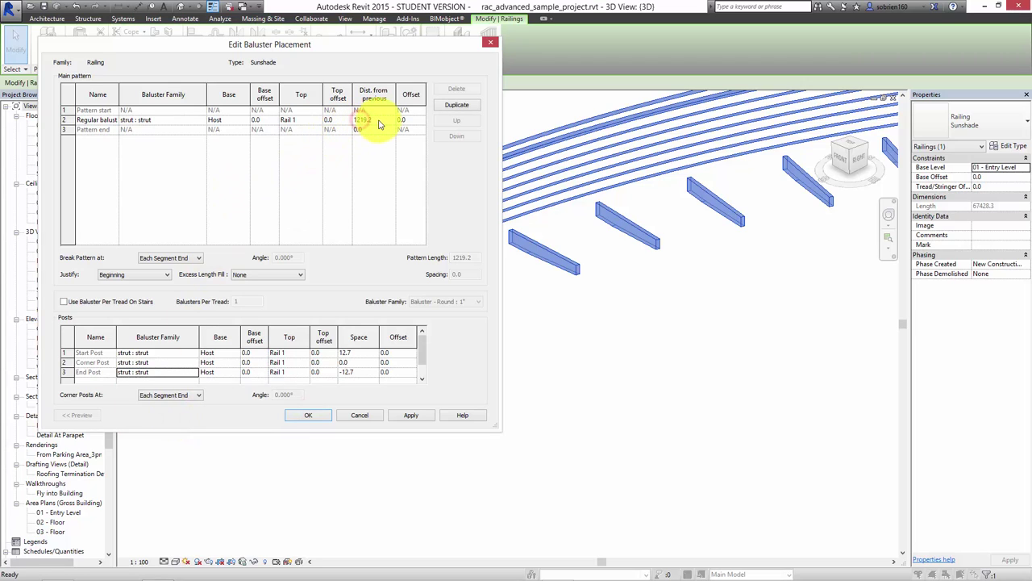
drag(379, 121, 350, 120)
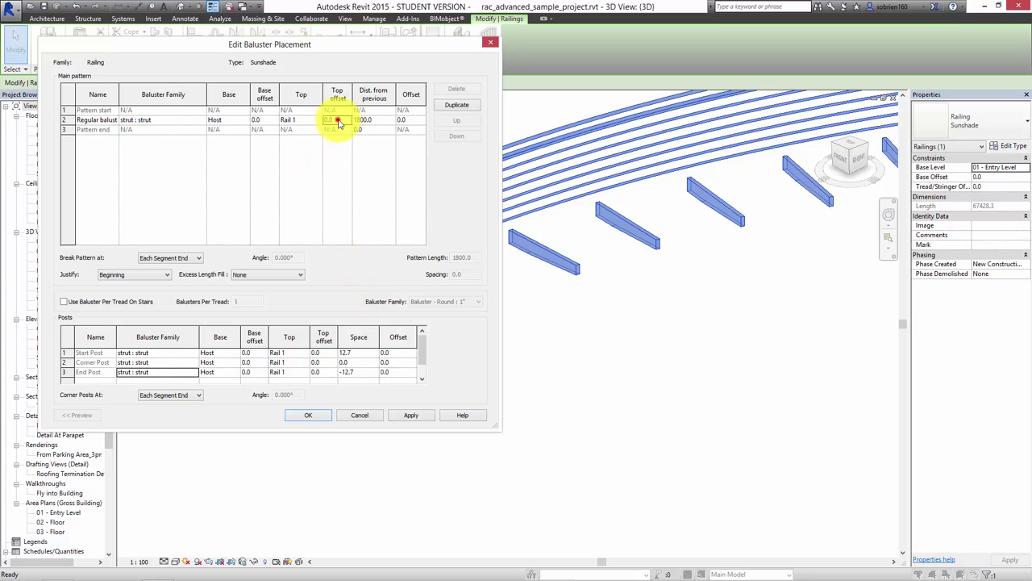
click(344, 122)
text(150)
click(348, 187)
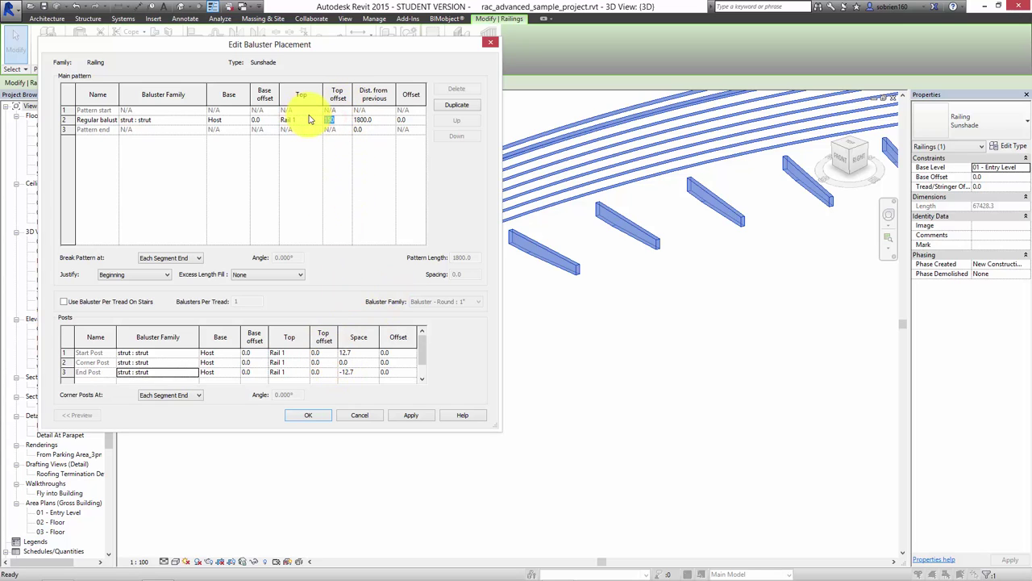
Set the top offset of the start, corner and end posts to 150 and the end post's space to 0, and accept the type changes
click(317, 362)
text(150)
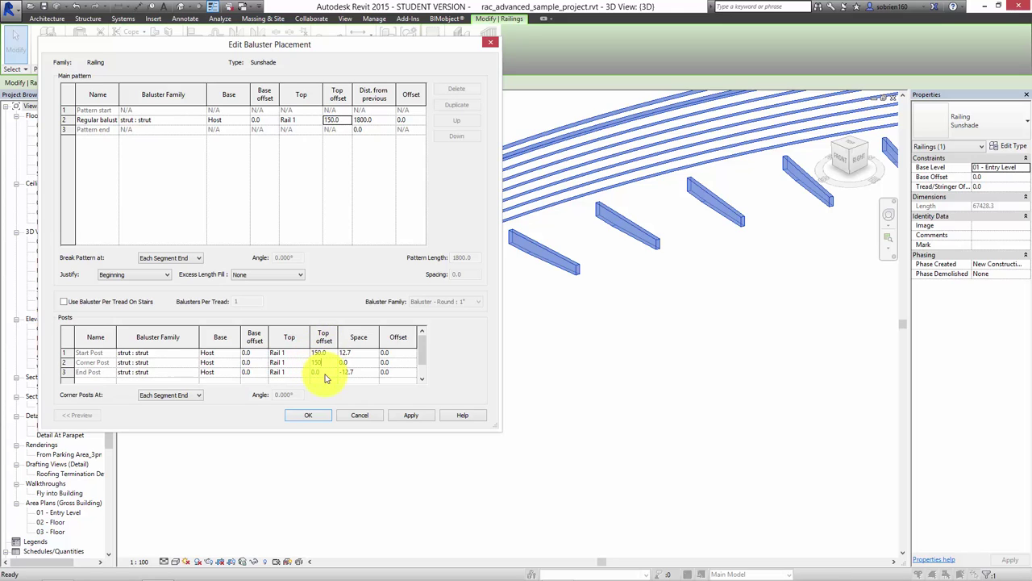
text(150.0)
click(356, 372)
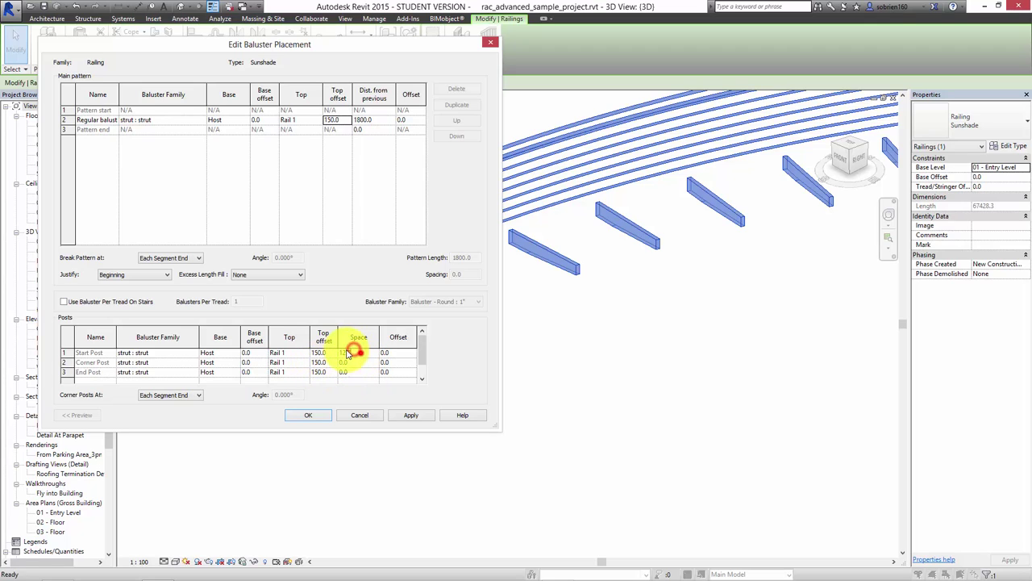
click(308, 414)
click(365, 416)
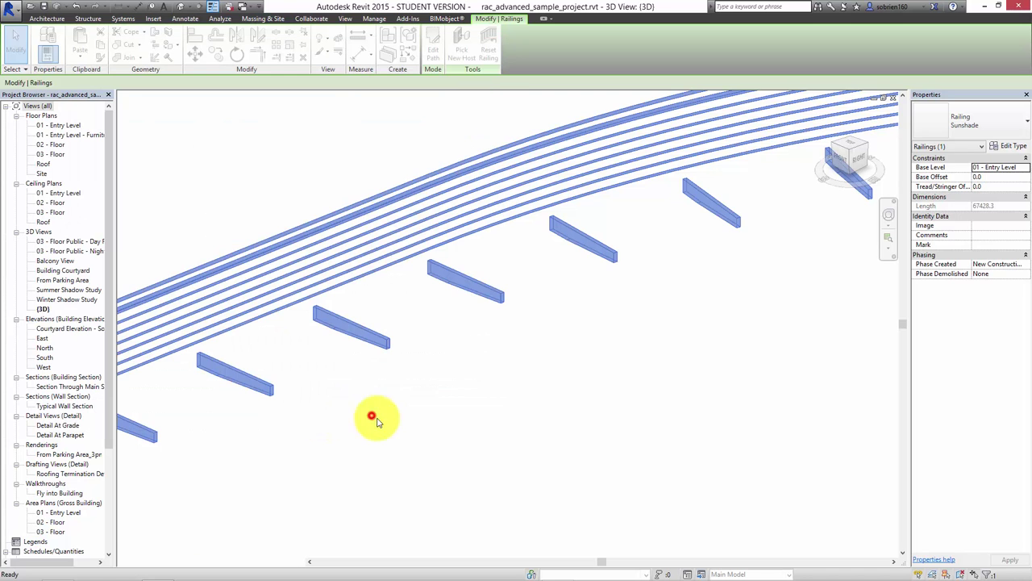
Examine the struts along the whole curved sunshade railing in the 3D view, out to the neighbouring building
shift+middle_drag(476, 225, 542, 345)
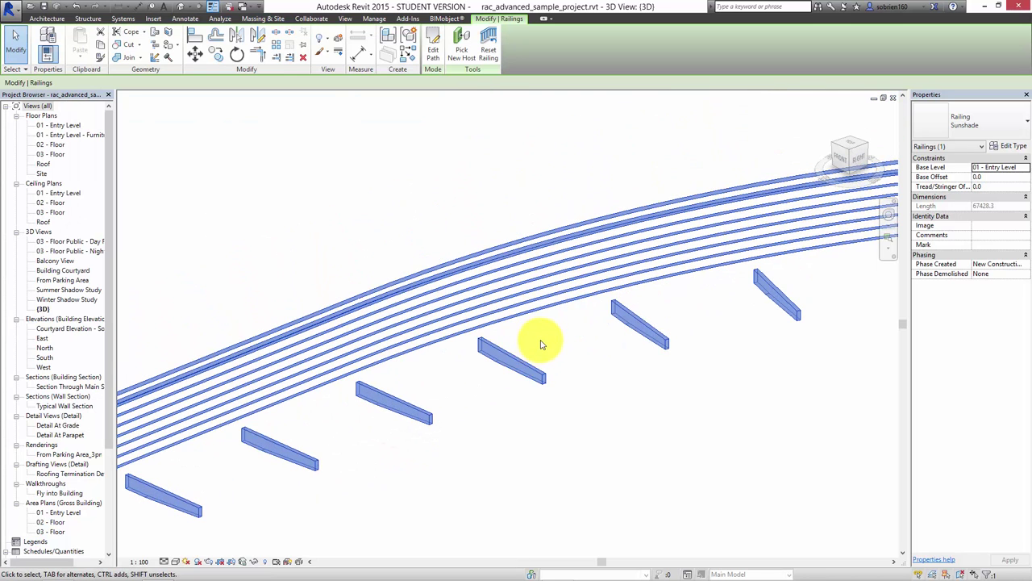
shift+middle_drag(500, 300, 636, 309)
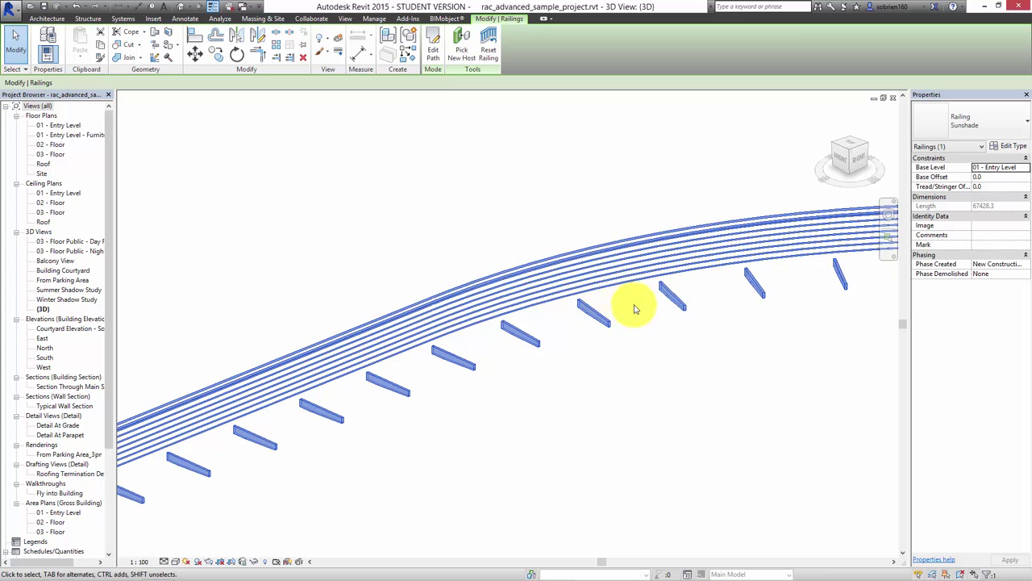
scroll(589, 367, down, 3)
shift+middle_drag(588, 369, 759, 402)
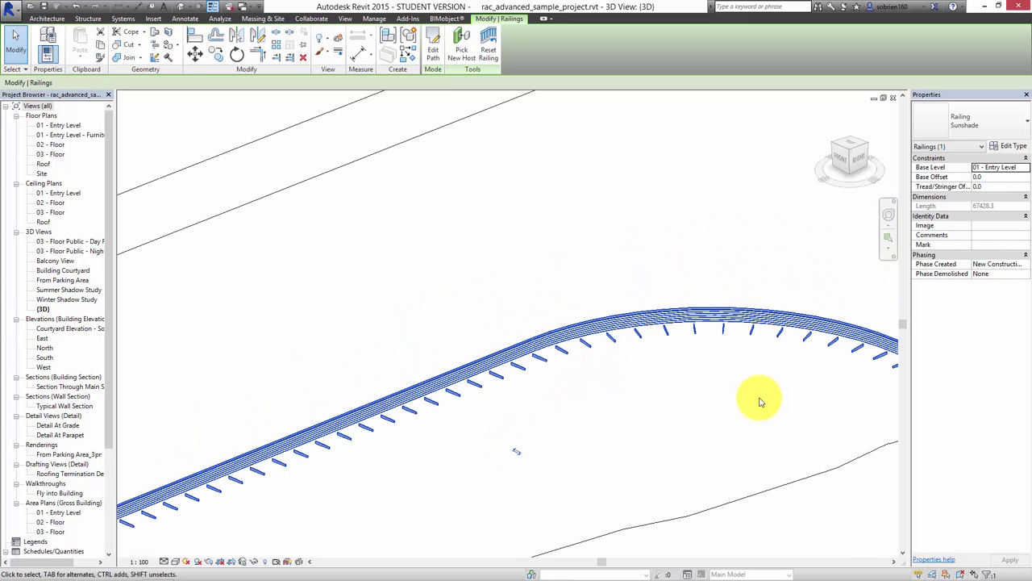
scroll(783, 395, down, 4)
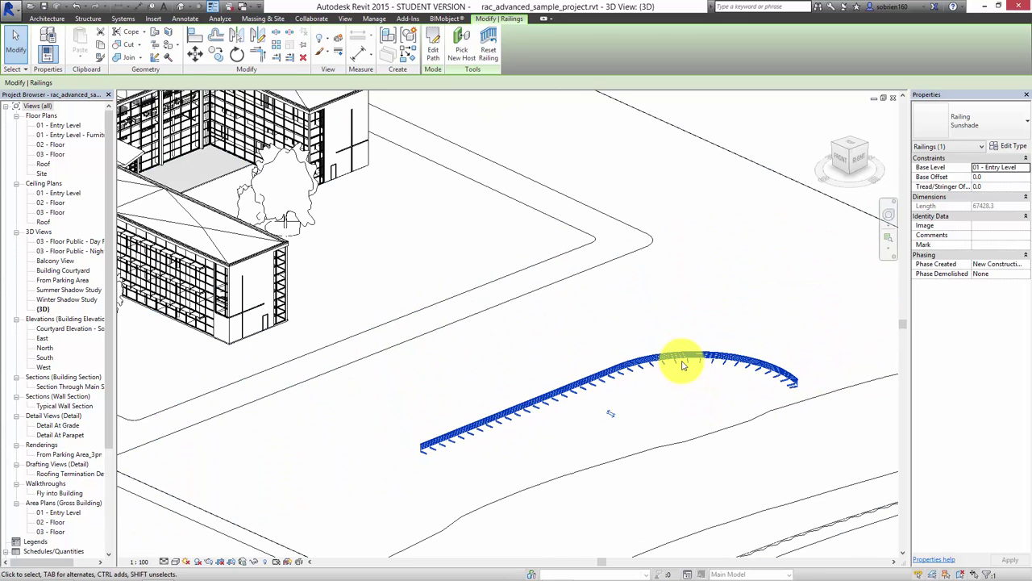
Examine the tapered struts beneath the parallel rails close up along the curved part of the sunshade railing
scroll(681, 365, up, 5)
shift+middle_drag(698, 357, 660, 394)
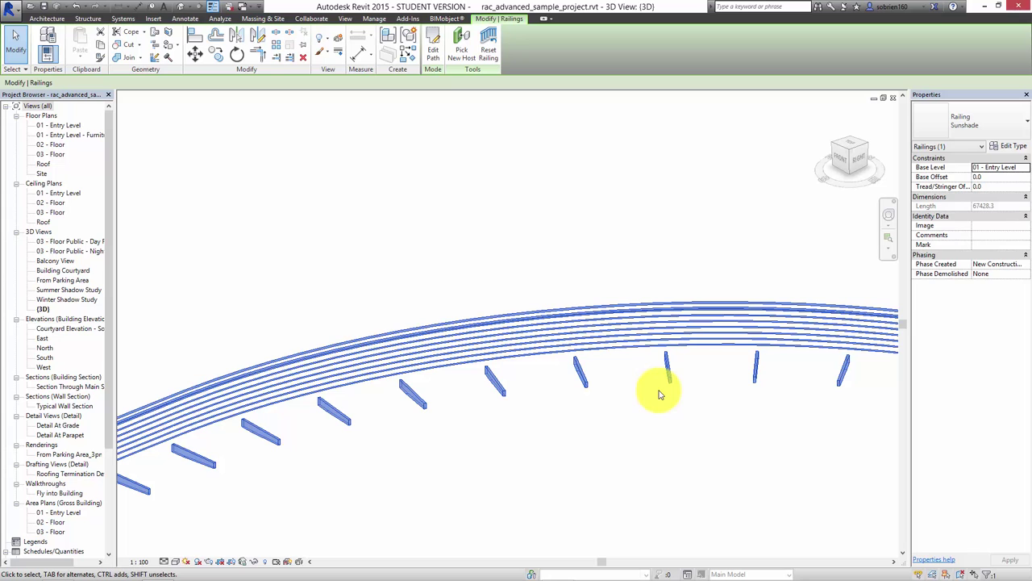
click(590, 267)
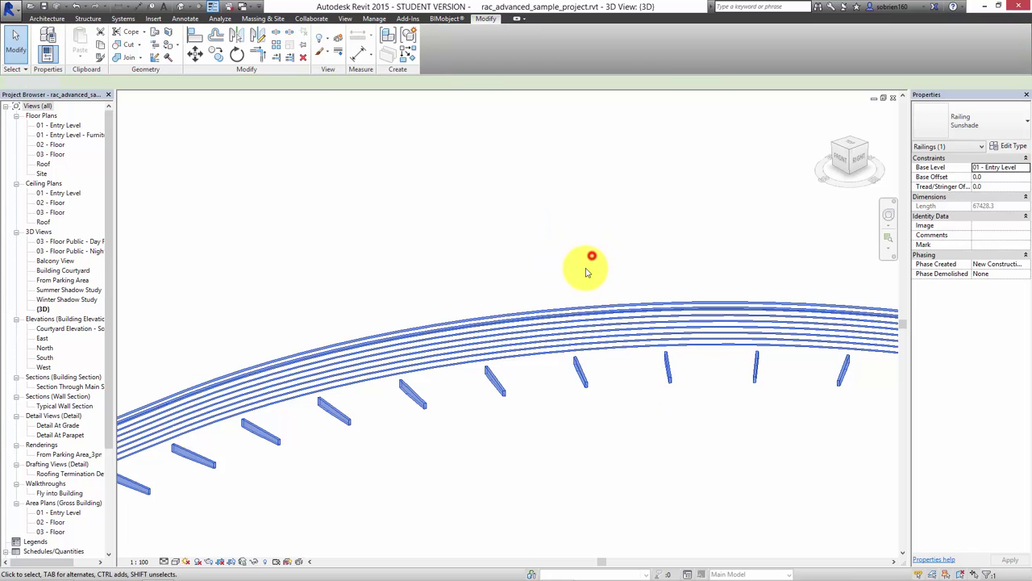
middle_drag(601, 253, 587, 253)
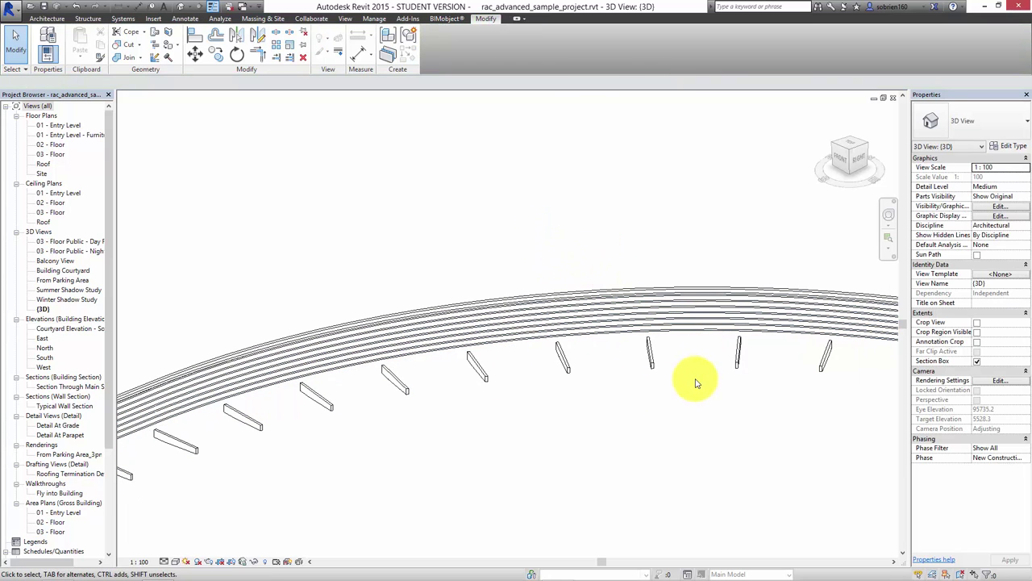
middle_drag(706, 382, 676, 388)
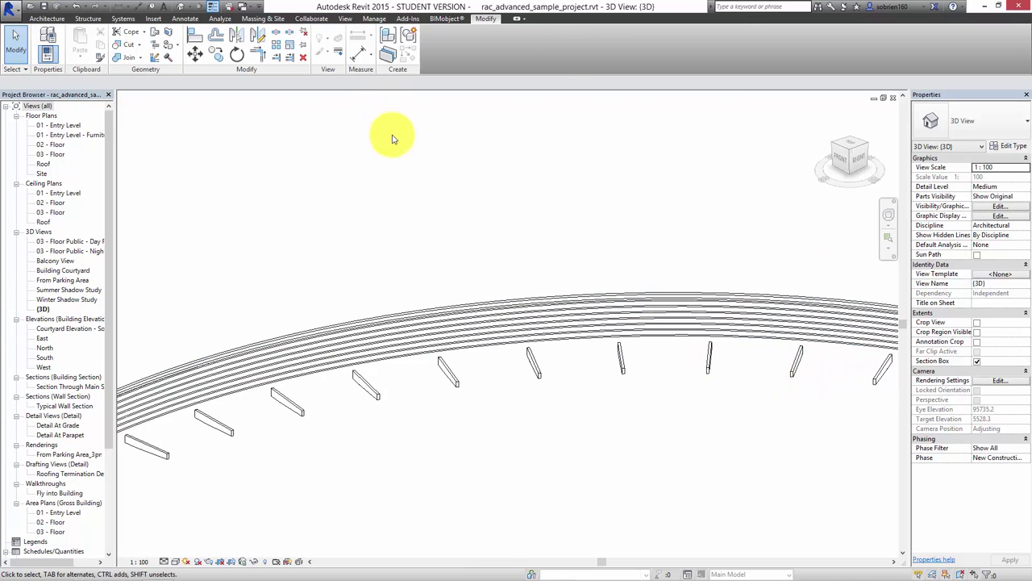
click(401, 223)
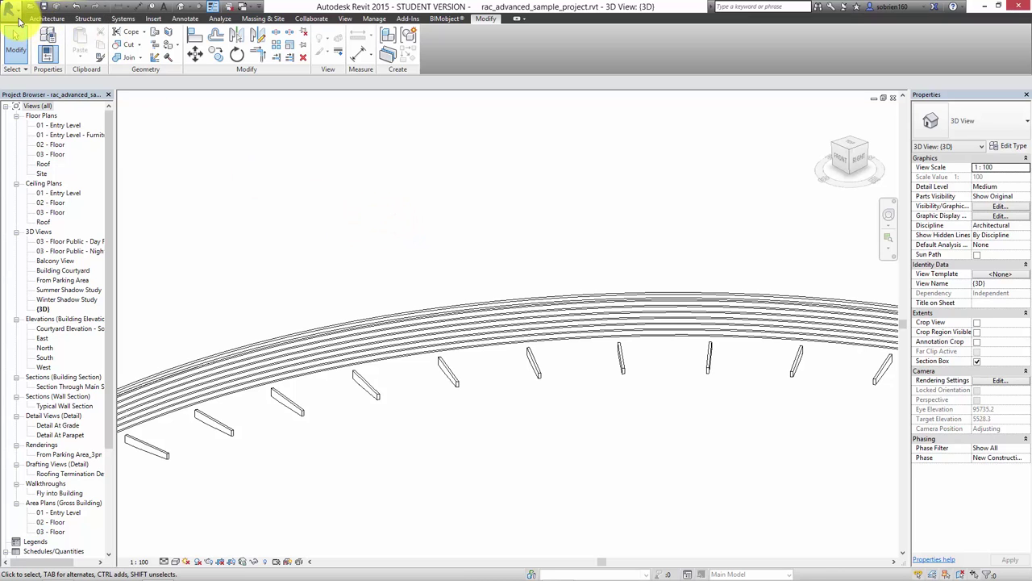
Create a new family from the Metric Profile.rft template in the English templates folder
click(18, 18)
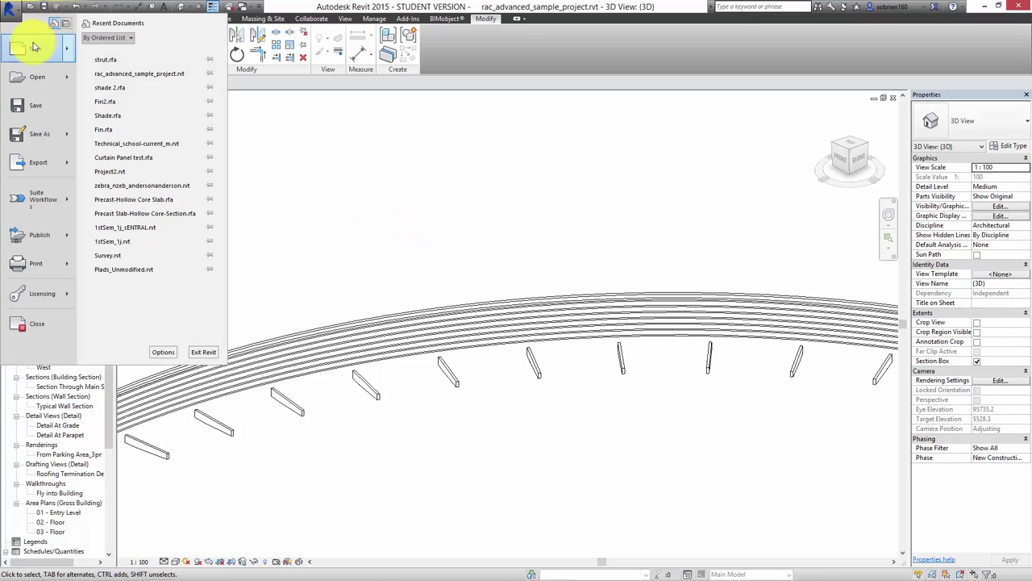
mouse_move(34, 46)
click(108, 68)
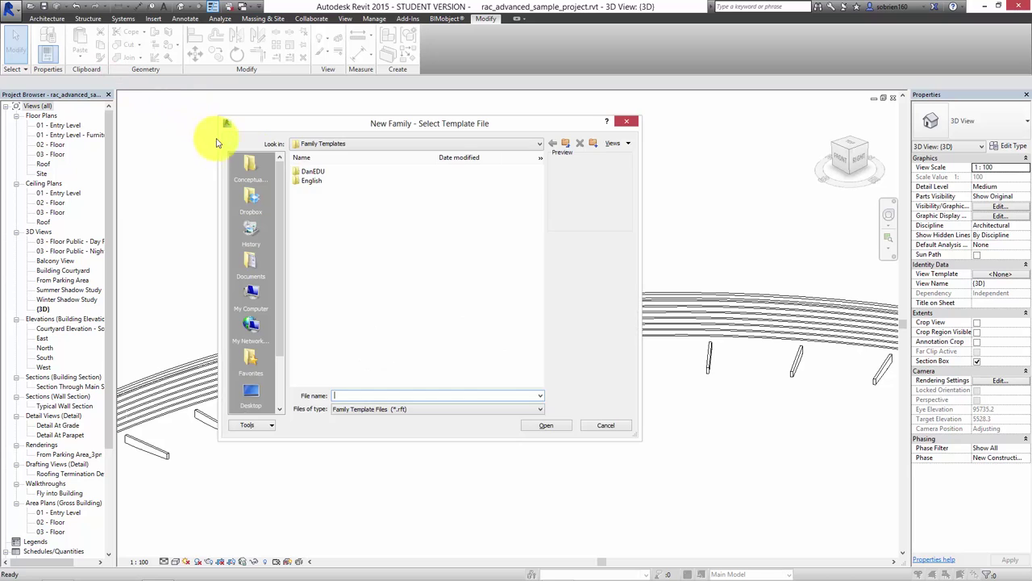
double_click(313, 179)
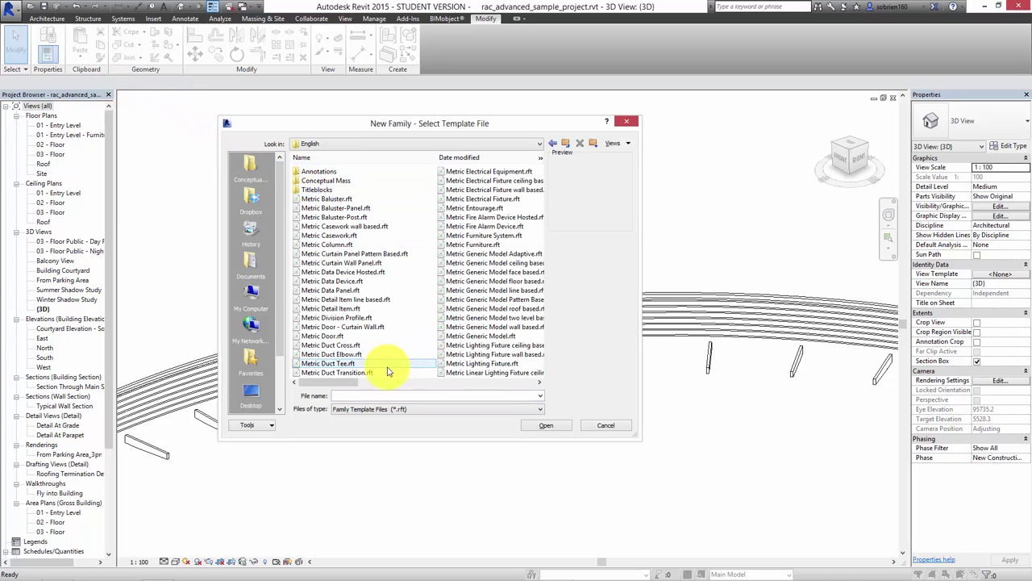
drag(361, 387, 427, 390)
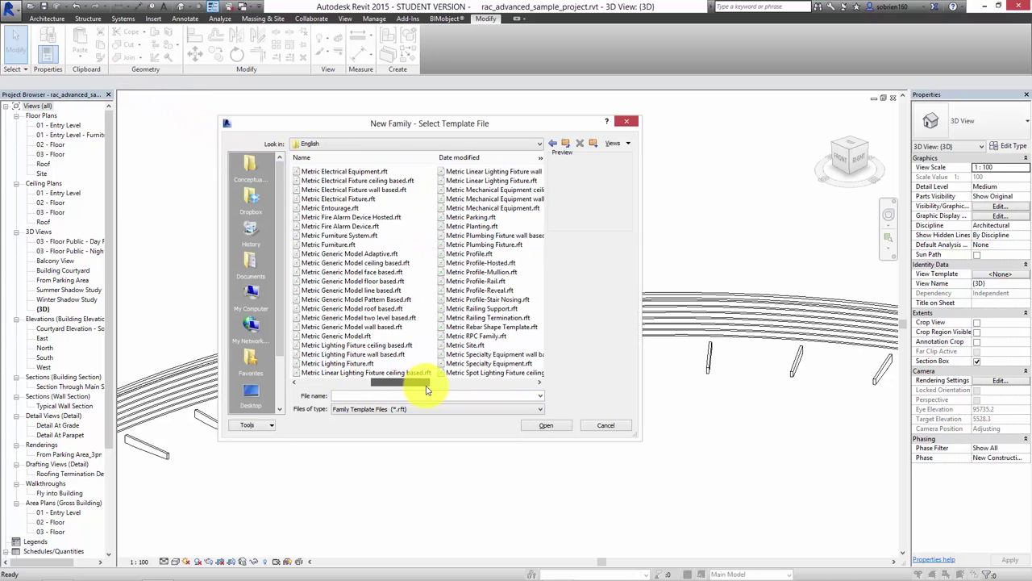
click(492, 254)
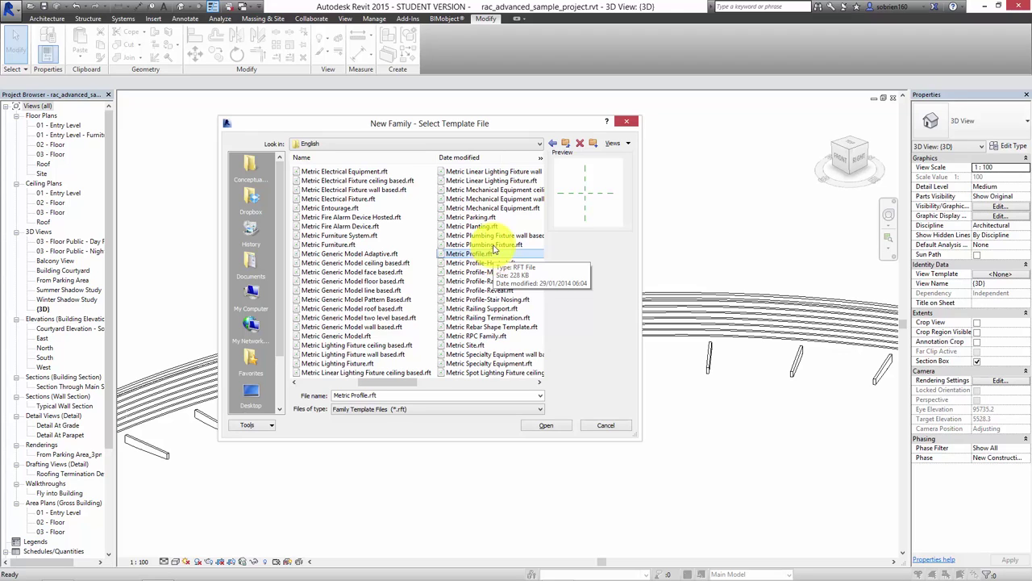
click(469, 254)
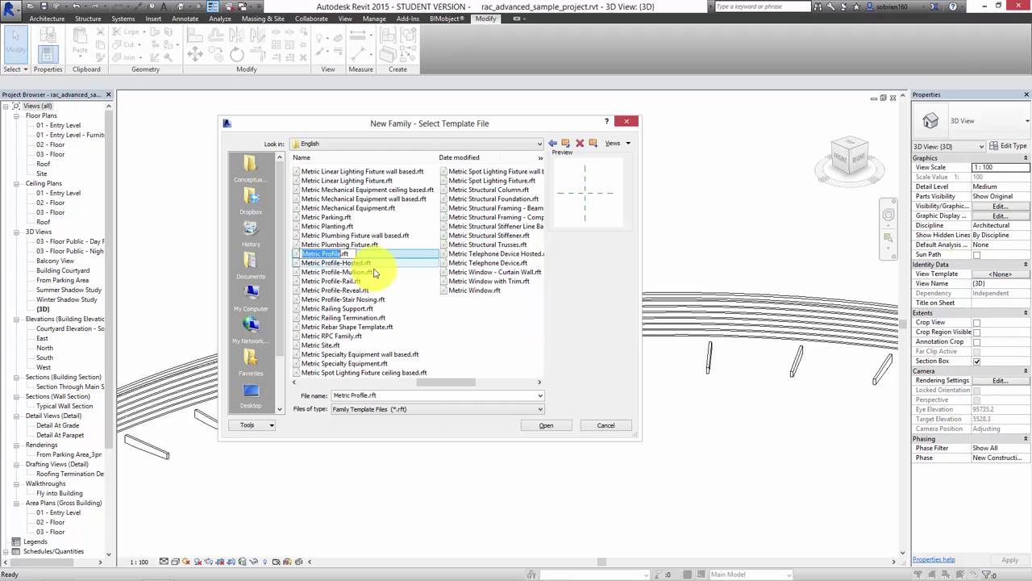
click(553, 427)
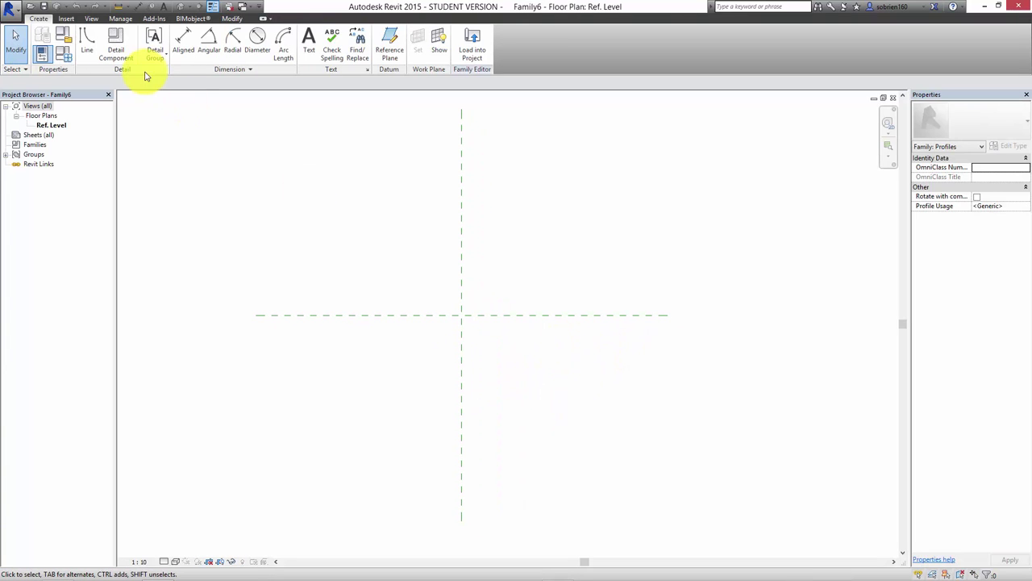
Draw a 150 mm profile line from the reference plane intersection, sloping down to the right at 45 degrees
click(88, 44)
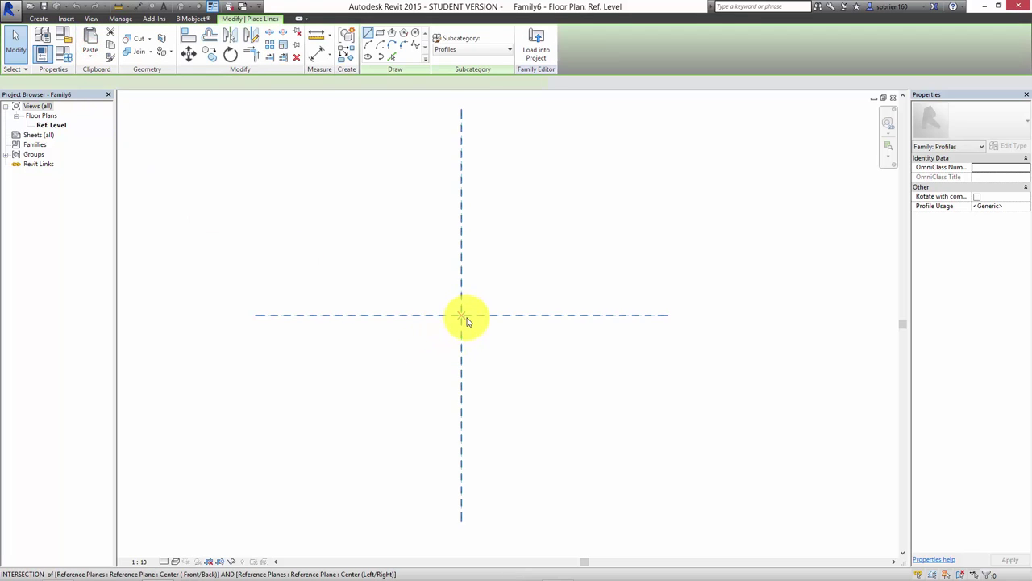
click(462, 316)
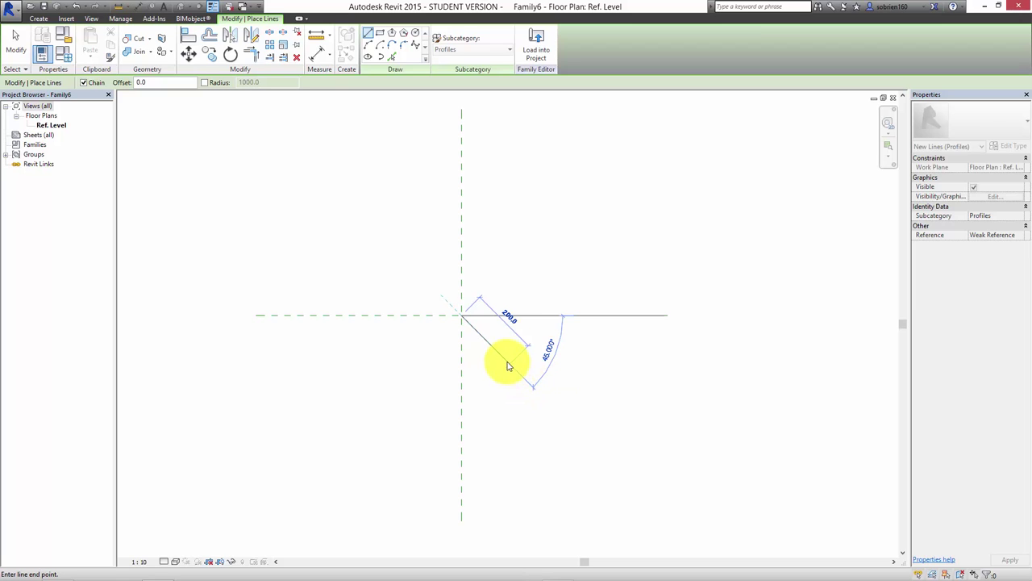
text(150)
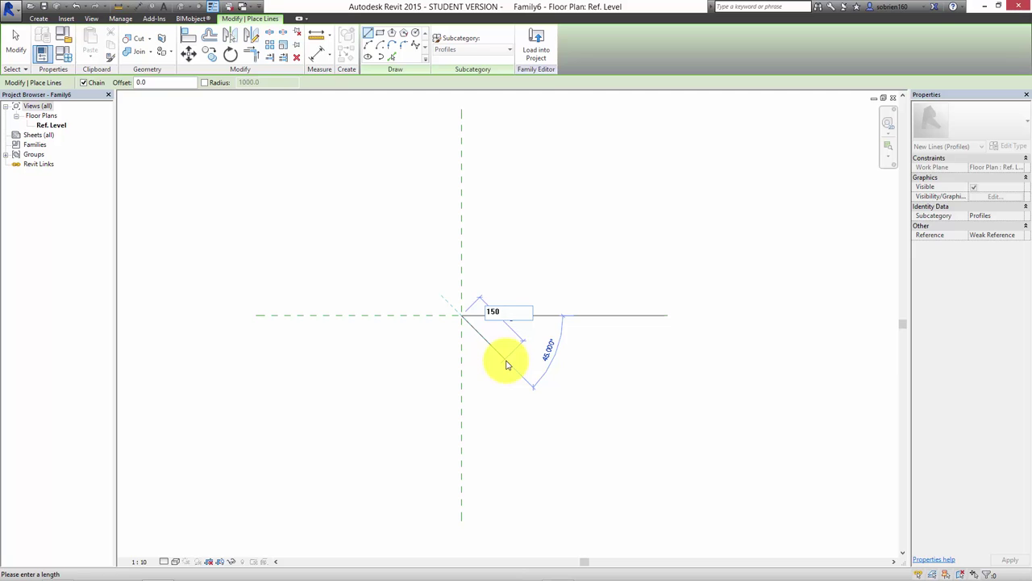
key(Return)
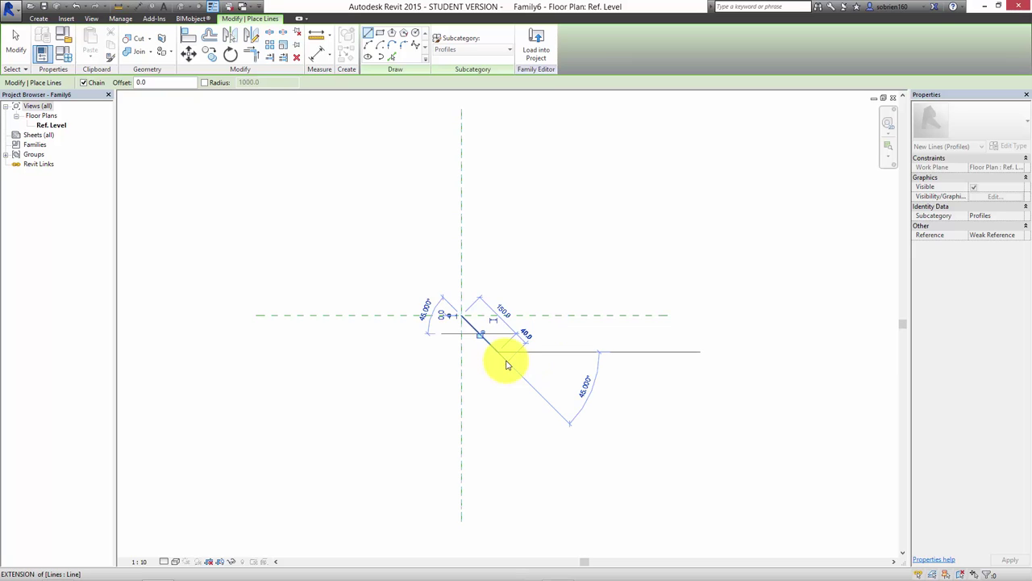
Delete the stray 40 mm segment drawn beyond the lower end of the diagonal line
click(507, 363)
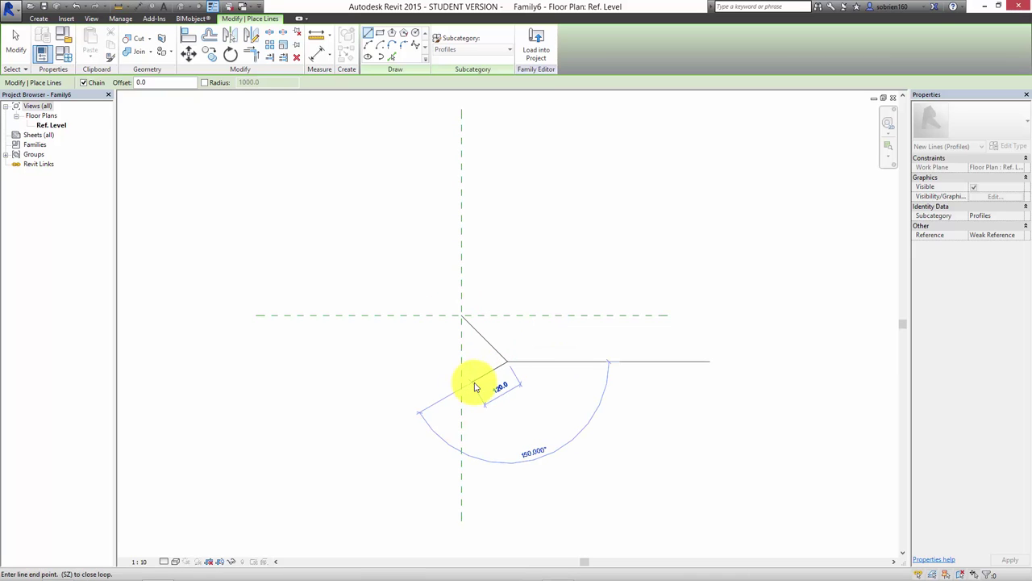
key(Escape)
key(Escape)
click(490, 346)
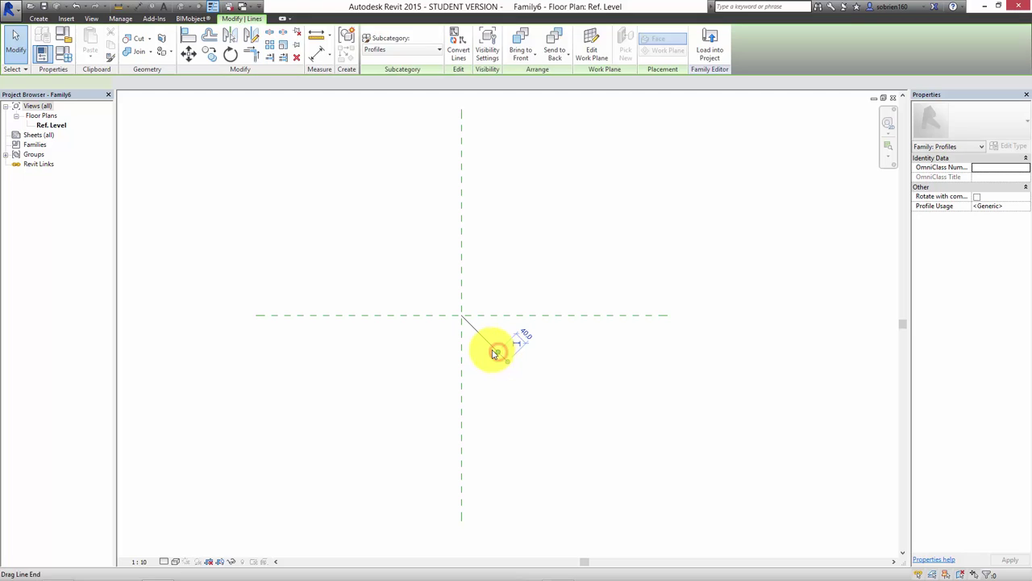
key(Escape)
click(501, 356)
key(Escape)
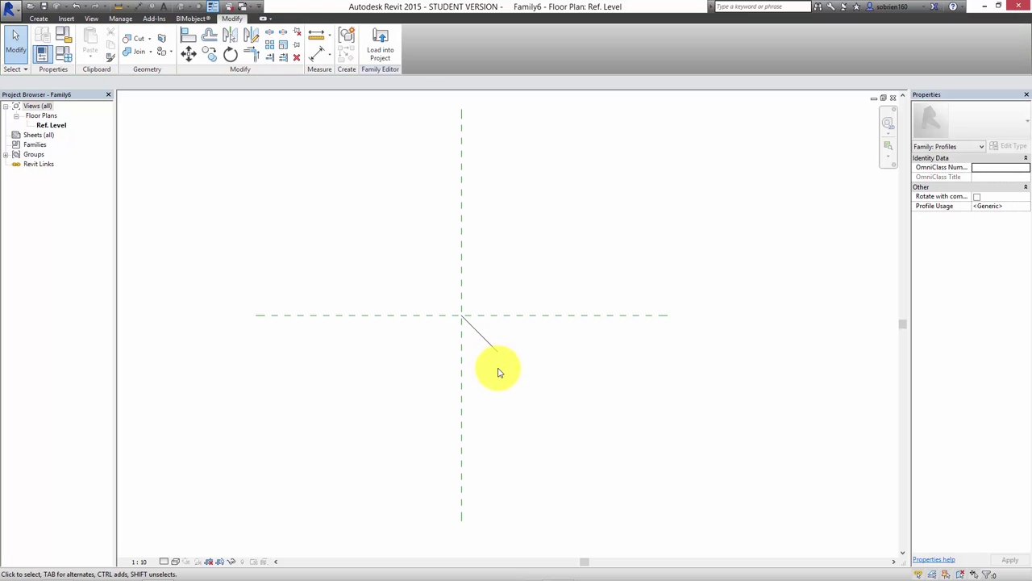
click(488, 346)
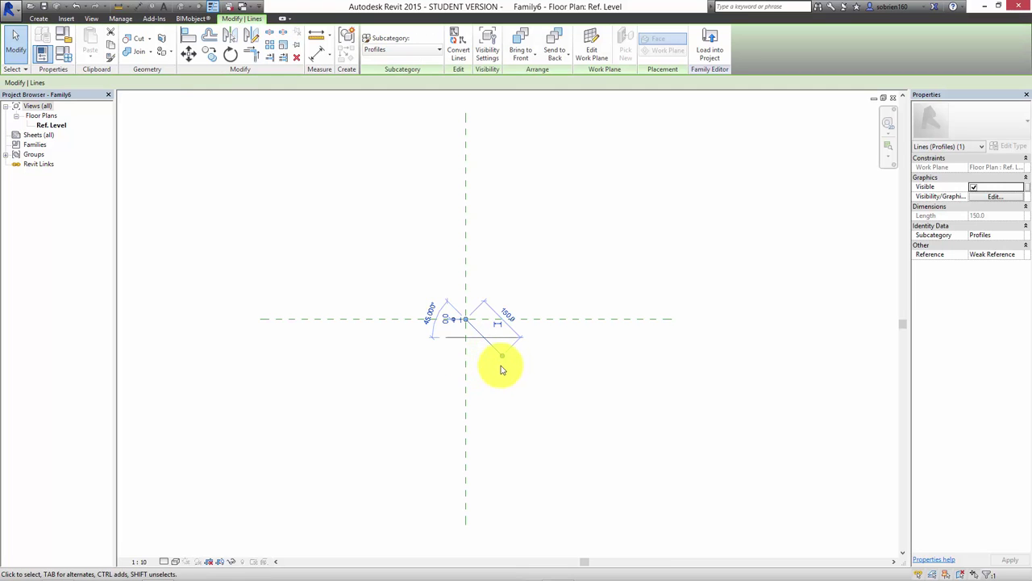
click(499, 364)
scroll(407, 266, up, 2)
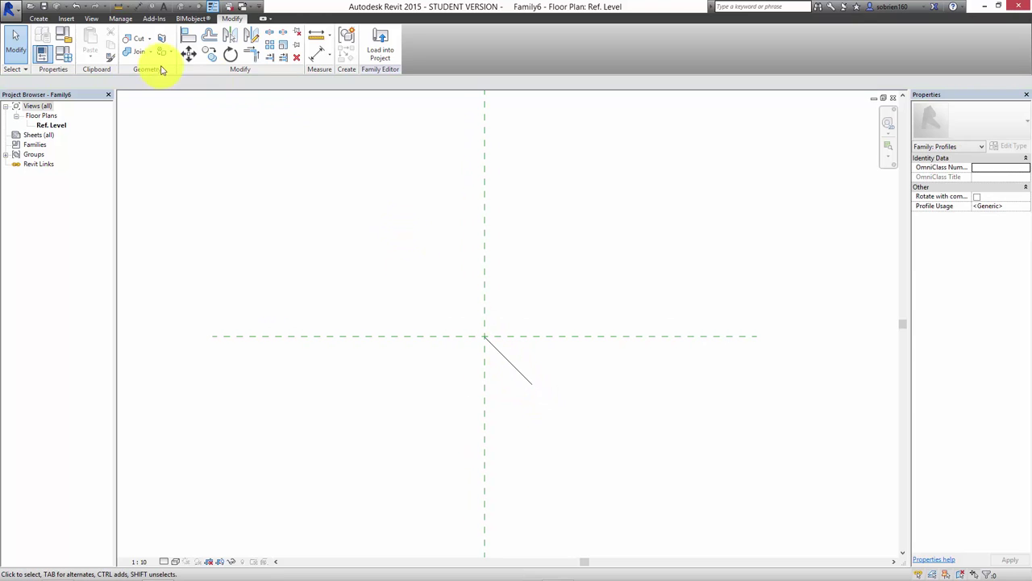
click(38, 18)
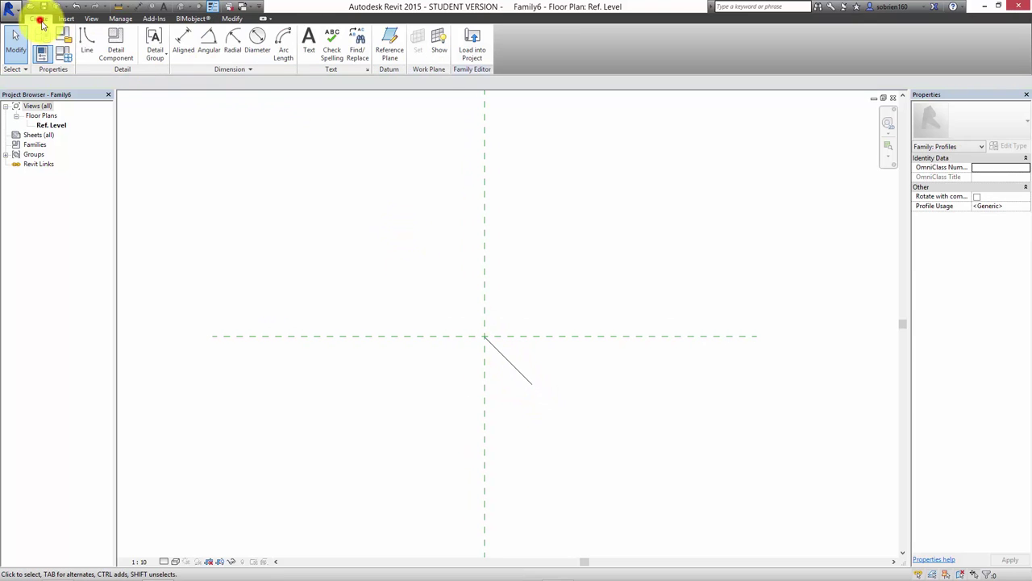
click(84, 44)
click(368, 46)
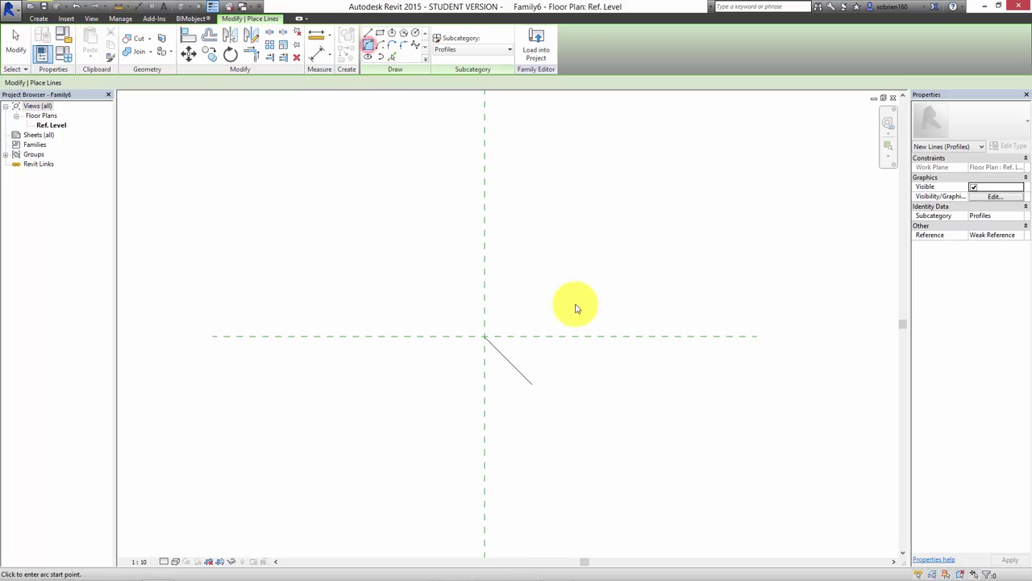
click(485, 337)
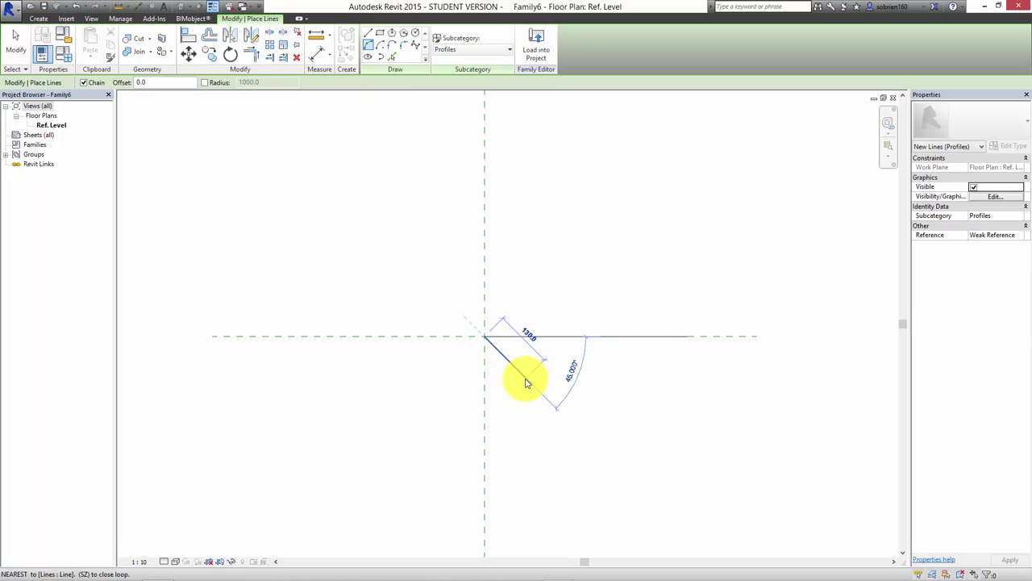
click(525, 380)
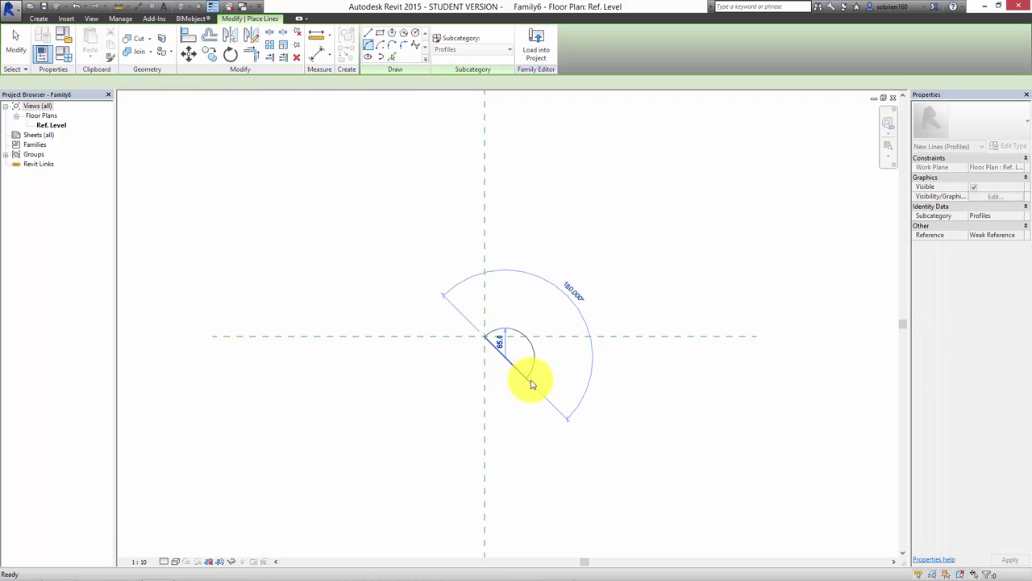
key(Escape)
key(Escape)
Draw a Start-End-Radius arc between the diagonal line's two endpoints, bulging to its lower left with a radius of about 227 mm
click(38, 17)
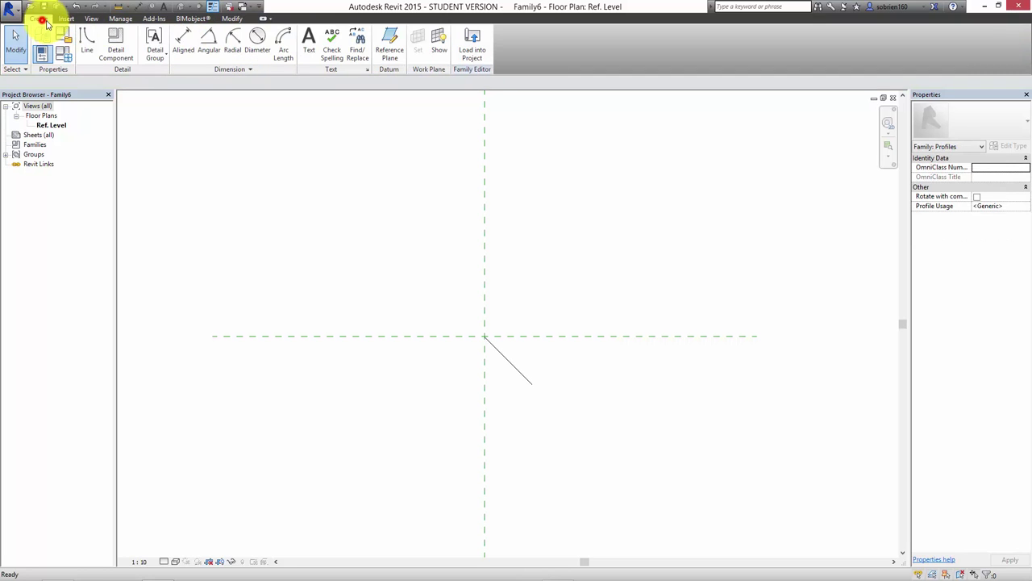
click(90, 51)
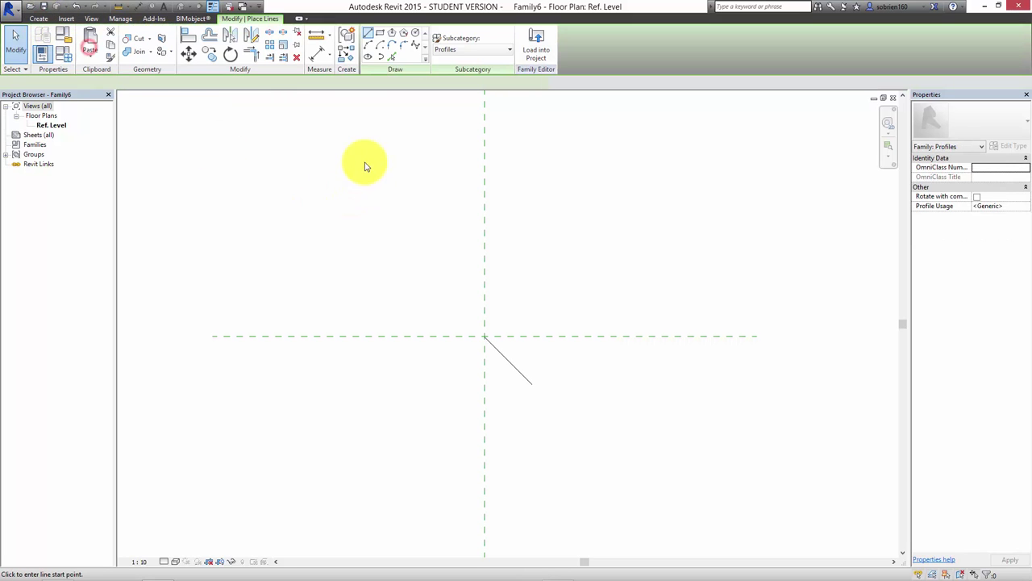
click(369, 46)
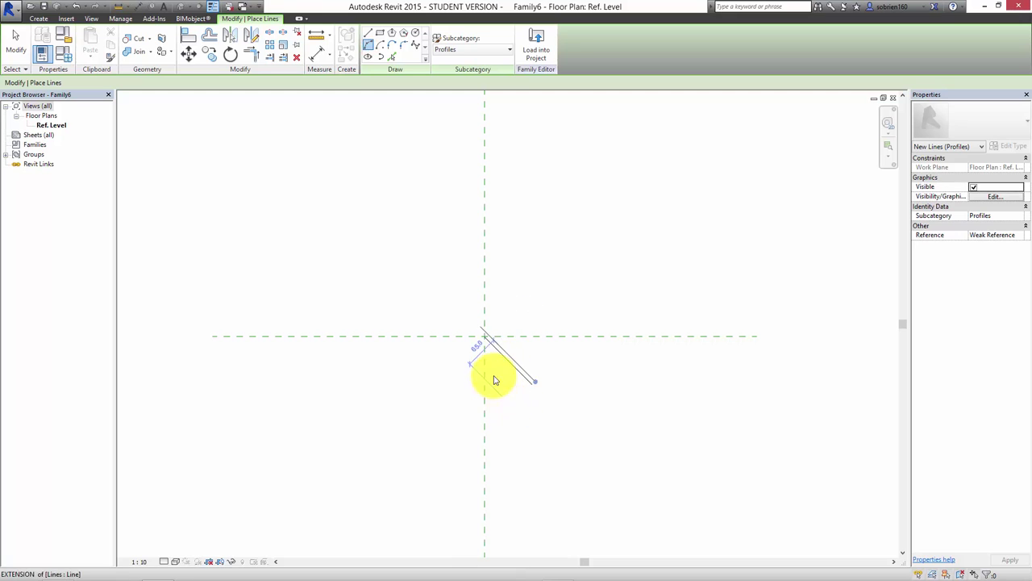
scroll(493, 376, up, 4)
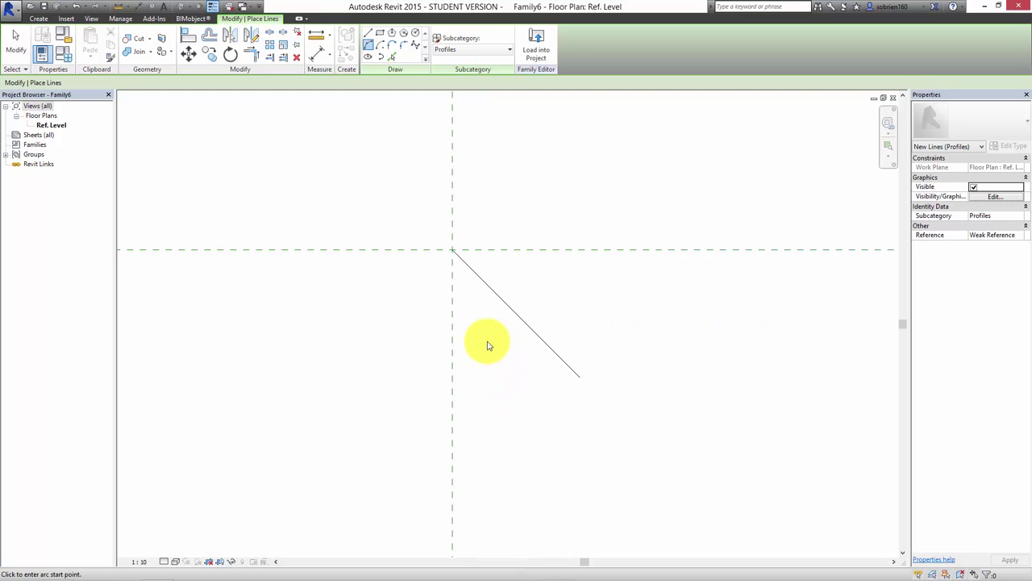
click(453, 249)
click(579, 377)
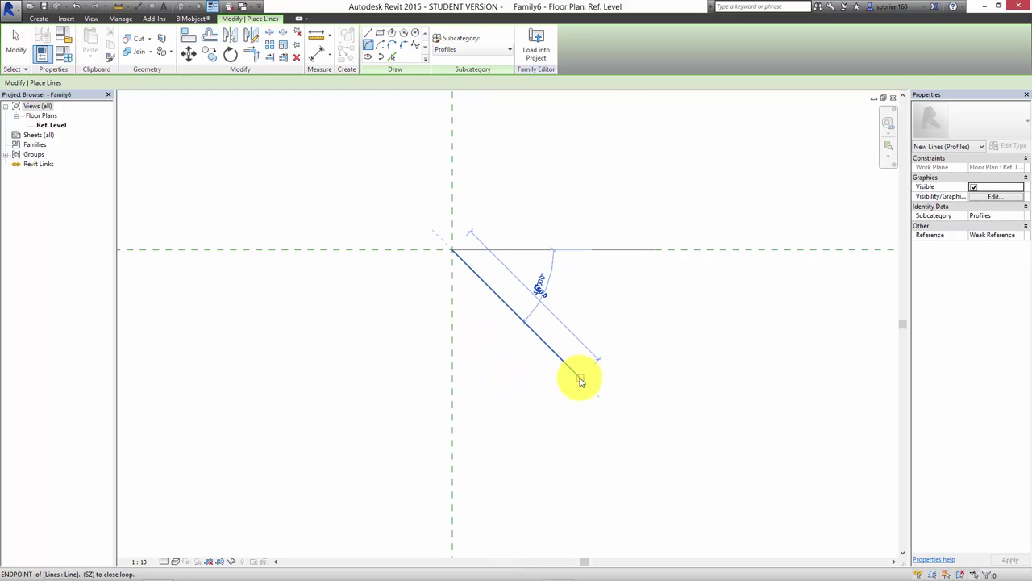
click(532, 351)
key(Escape)
key(Escape)
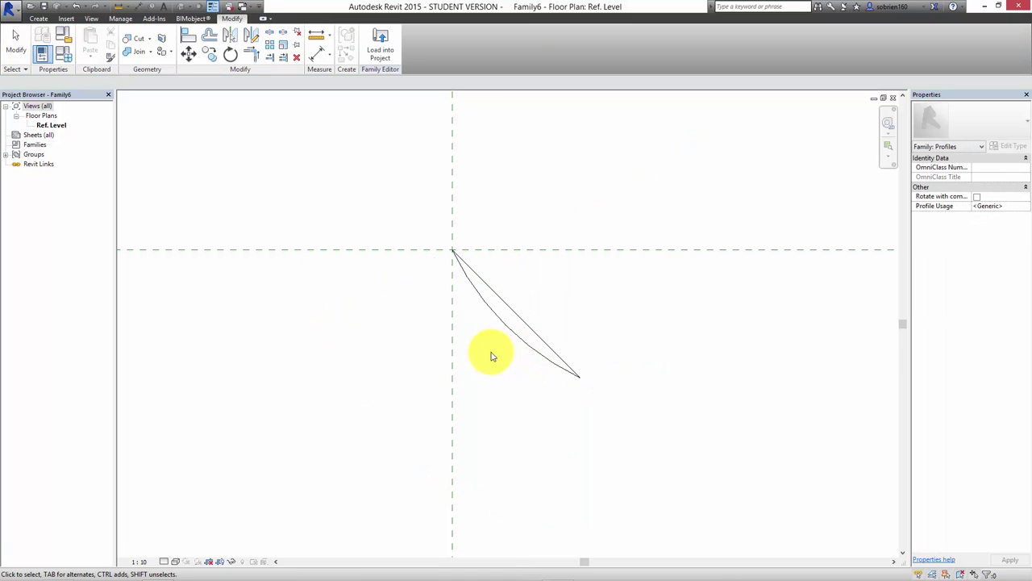
Mirror a copy of the arc about the diagonal line to form a symmetrical lens-shaped outline
click(506, 326)
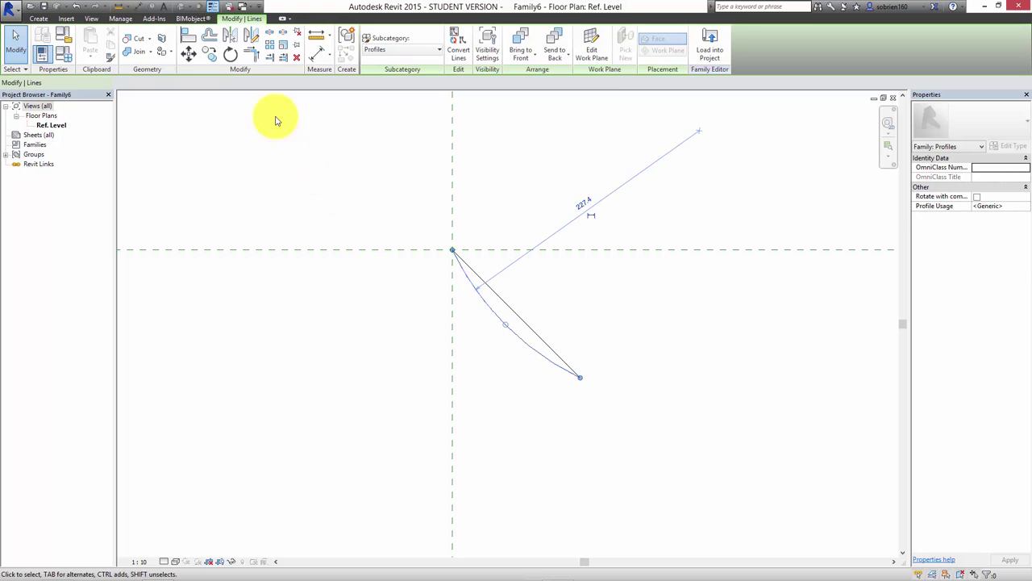
click(230, 37)
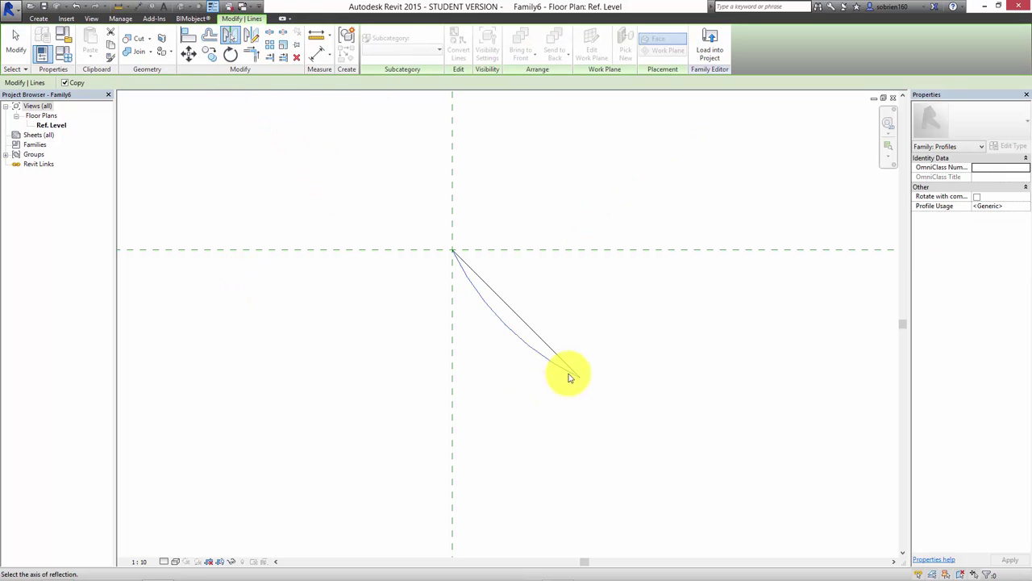
click(534, 334)
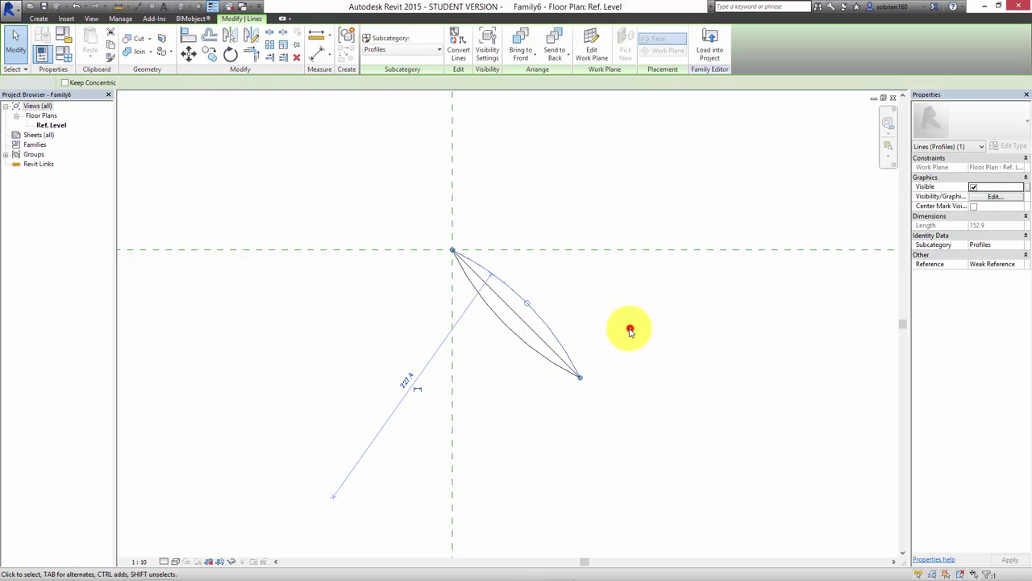
click(628, 329)
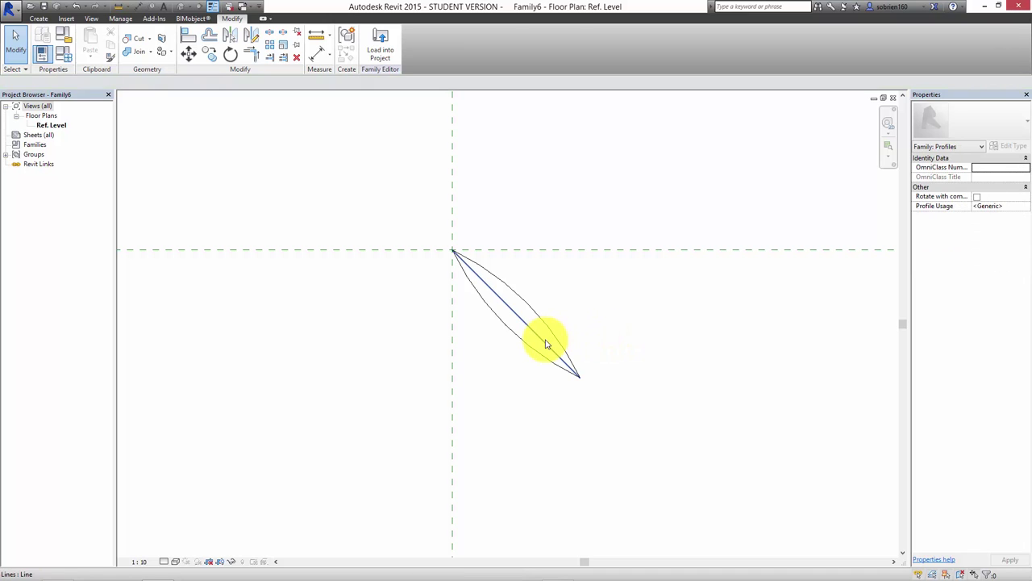
Delete the diagonal construction line between the two arcs so only the lens-shaped outline is left
click(546, 342)
click(639, 344)
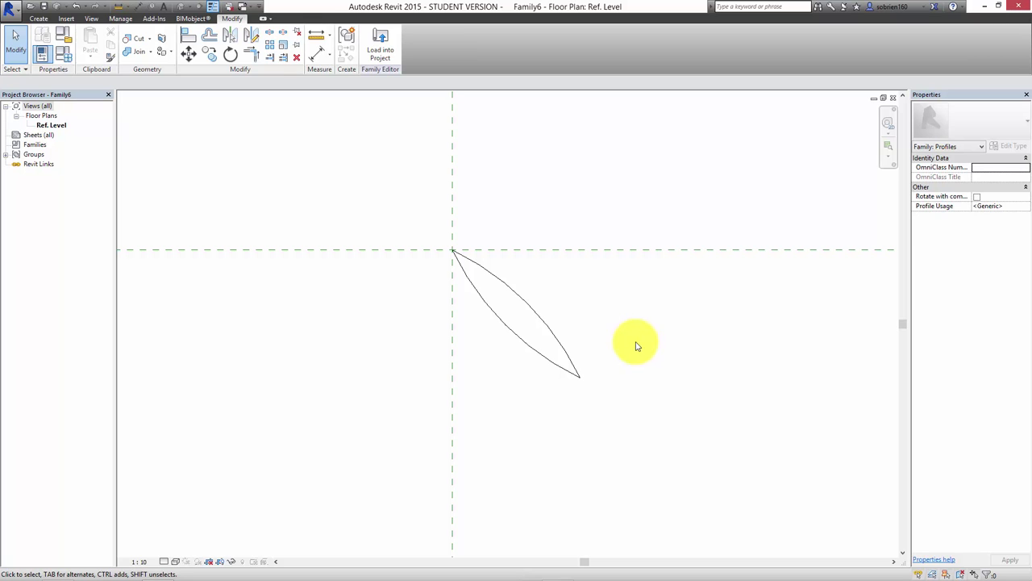
click(635, 354)
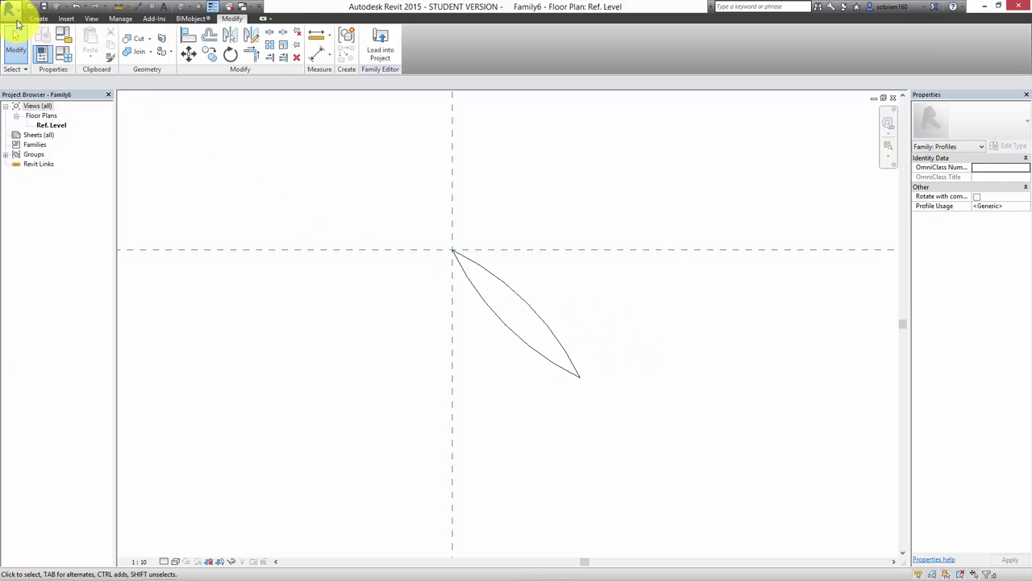
Save the profile family to the Desktop as "shade 3" and load it into rac_advanced_sample_project.rvt
click(15, 13)
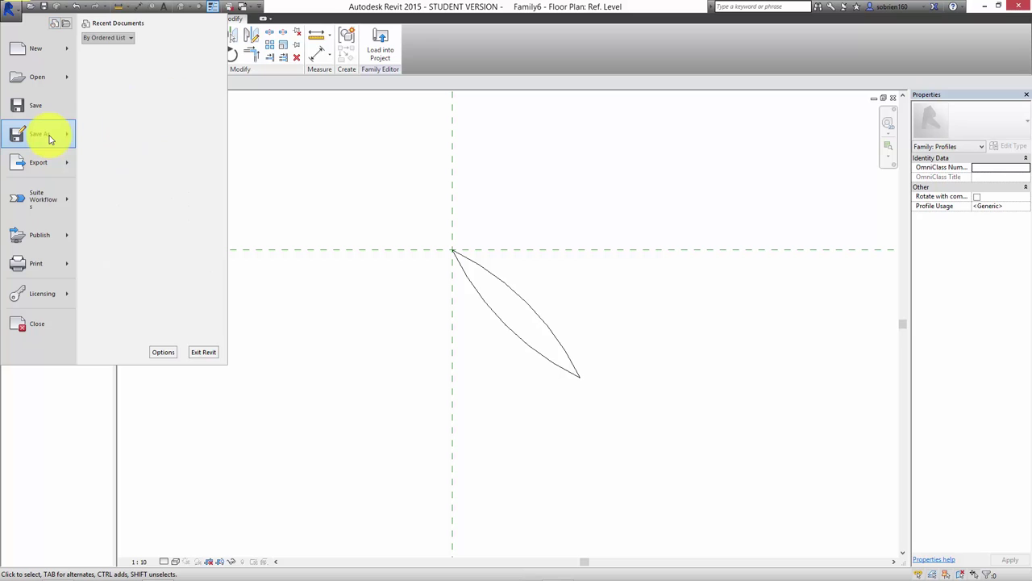
click(425, 231)
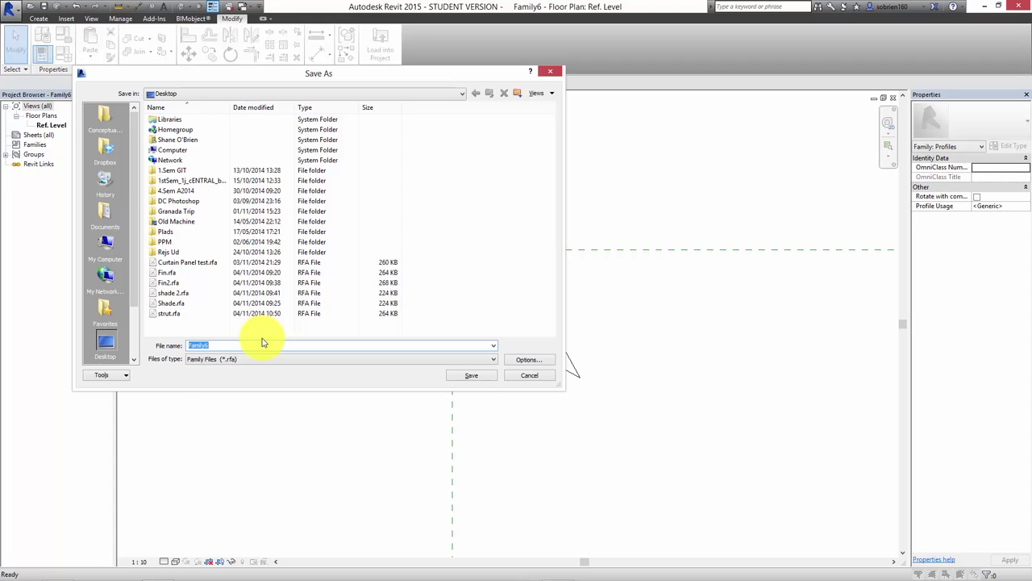
text(shade)
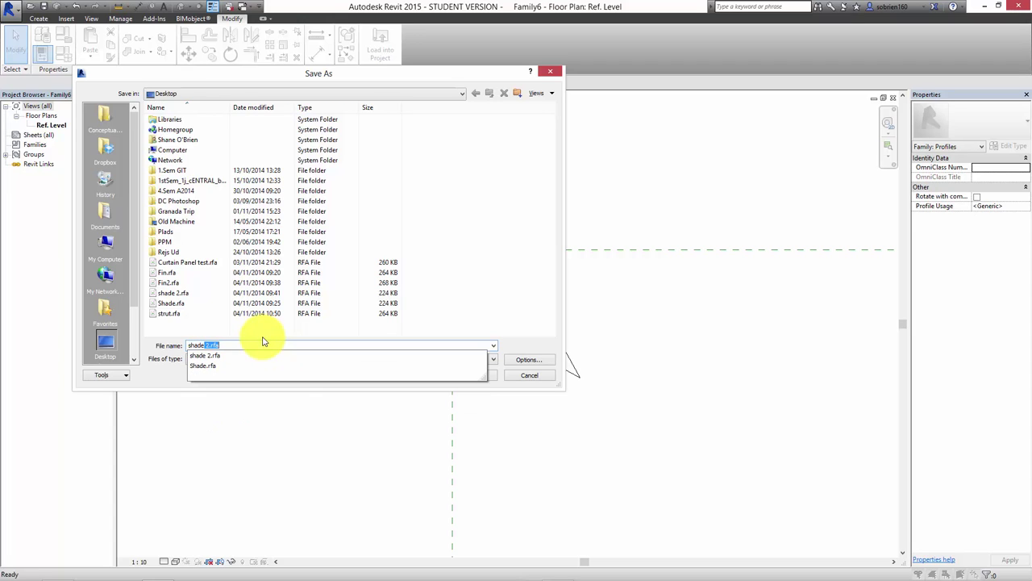
text( 3)
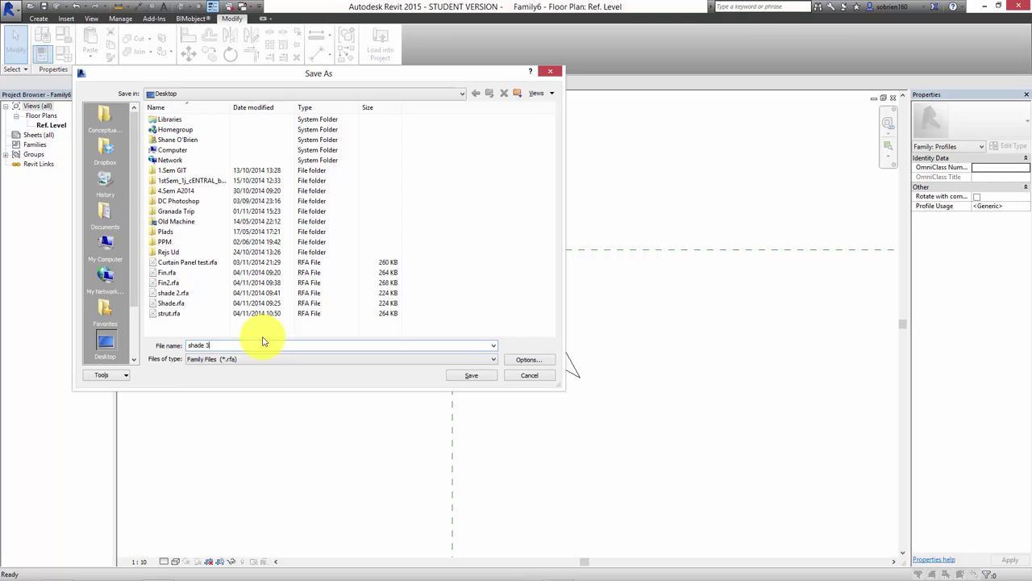
click(458, 377)
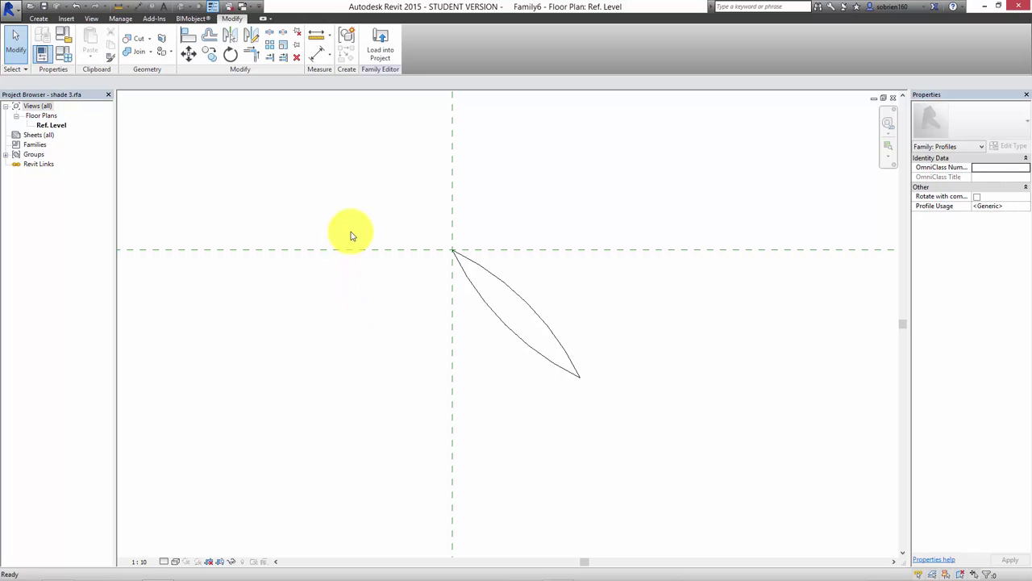
click(379, 52)
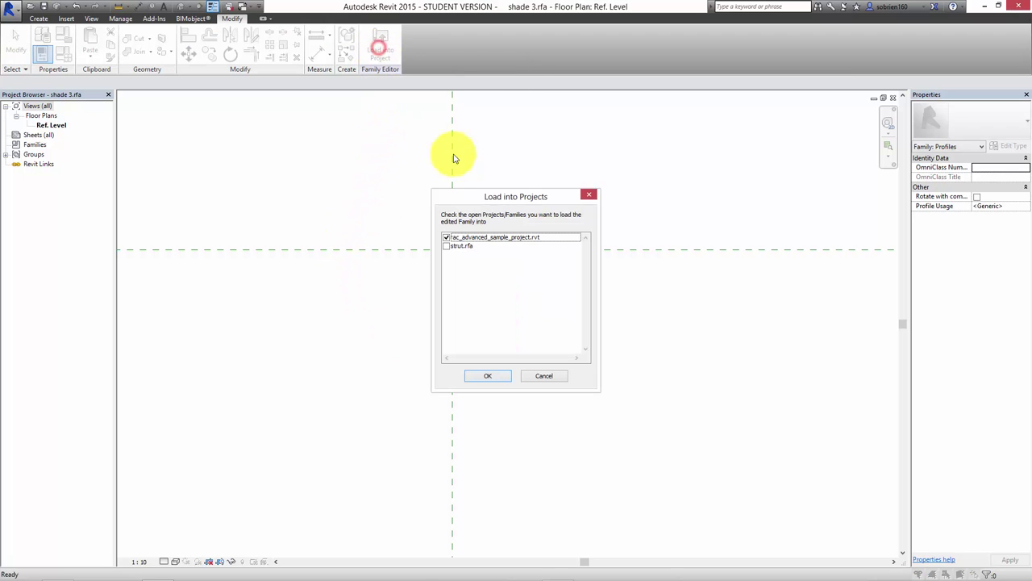
click(488, 376)
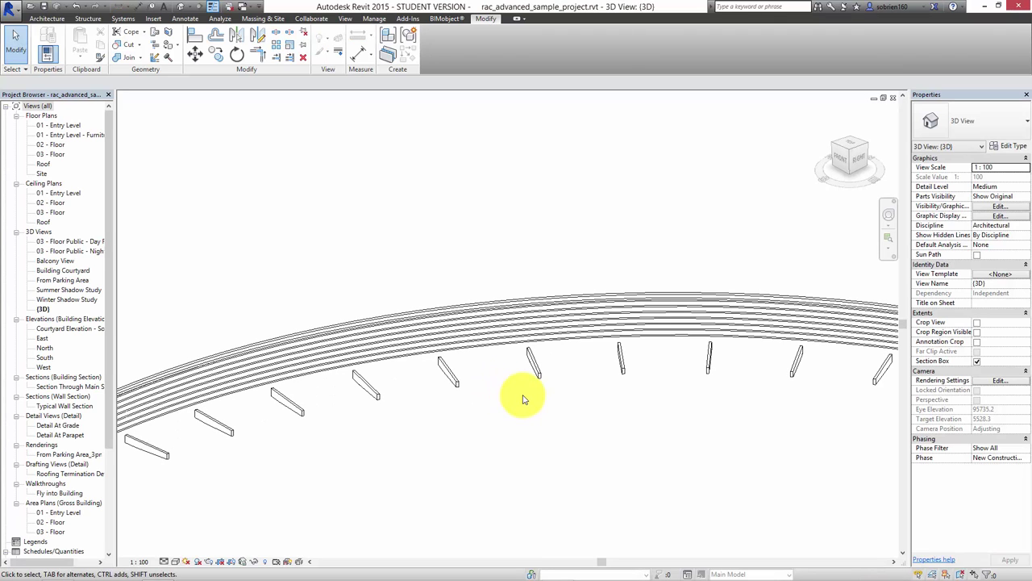
In the non-continuous rail structure of the Sunshade railing type, delete Rail 2 through Rail 9
click(537, 372)
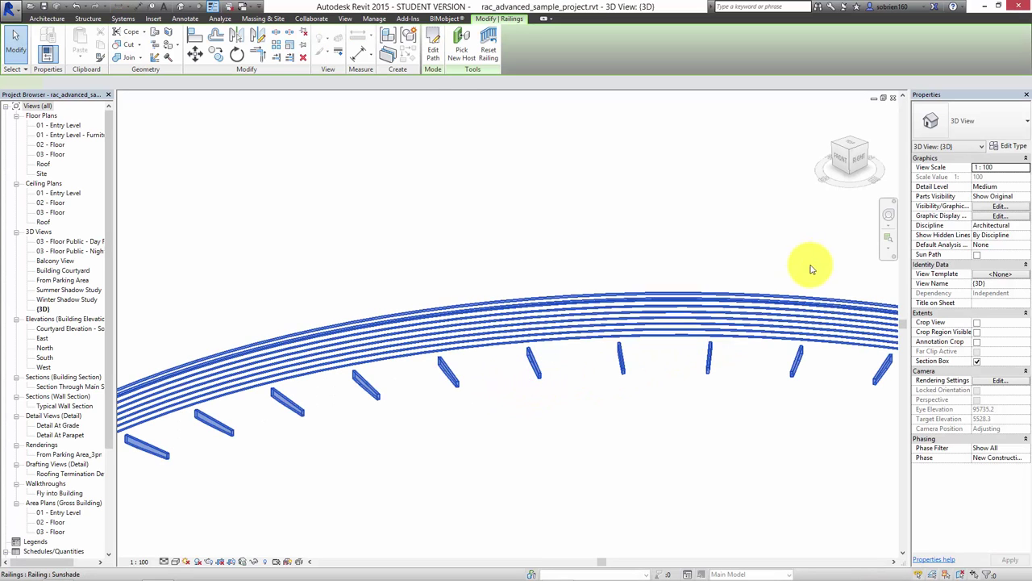
click(1008, 146)
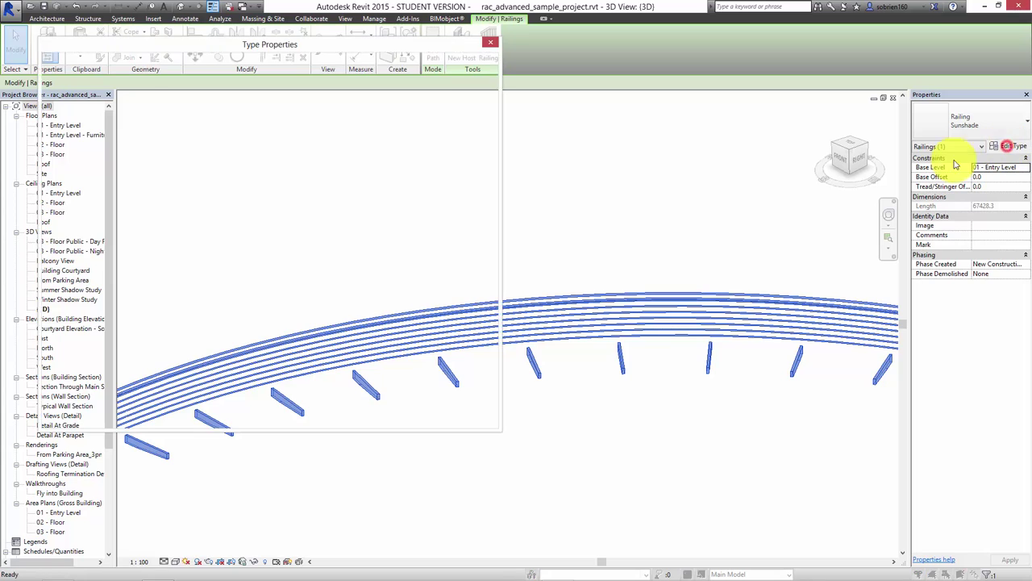
click(355, 158)
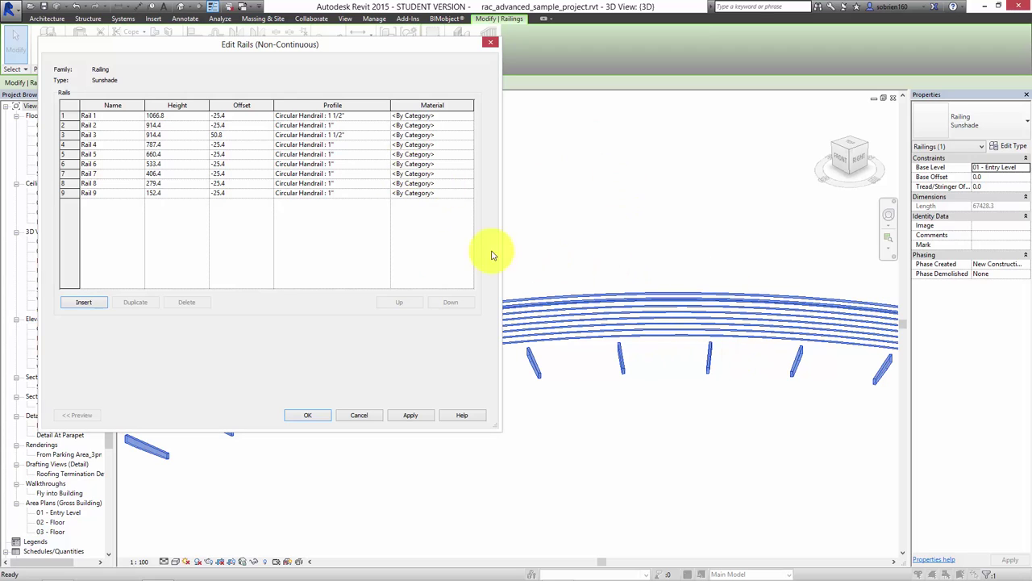
click(111, 125)
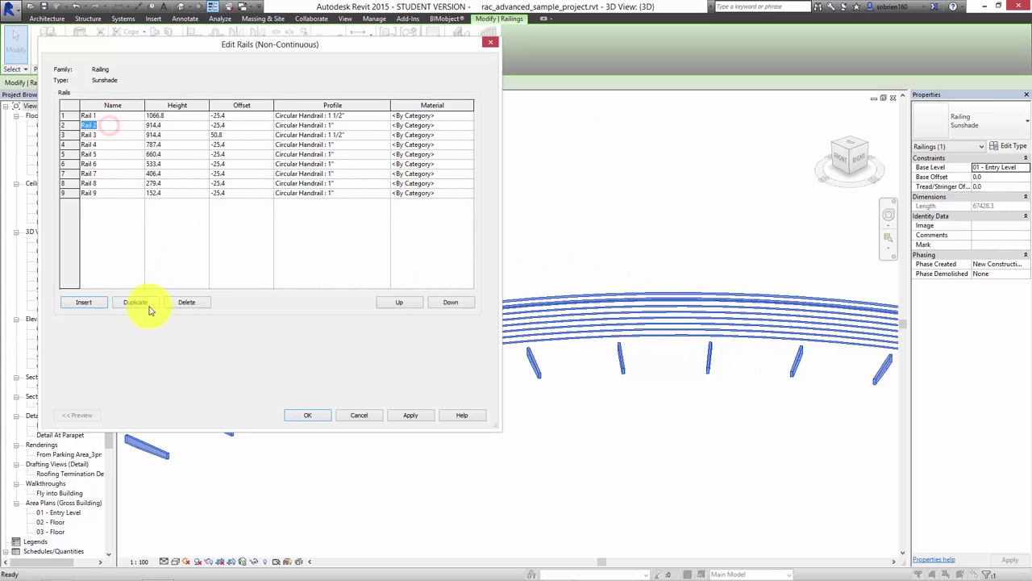
click(187, 303)
click(187, 303)
click(188, 302)
click(187, 302)
click(187, 302)
click(188, 303)
click(187, 302)
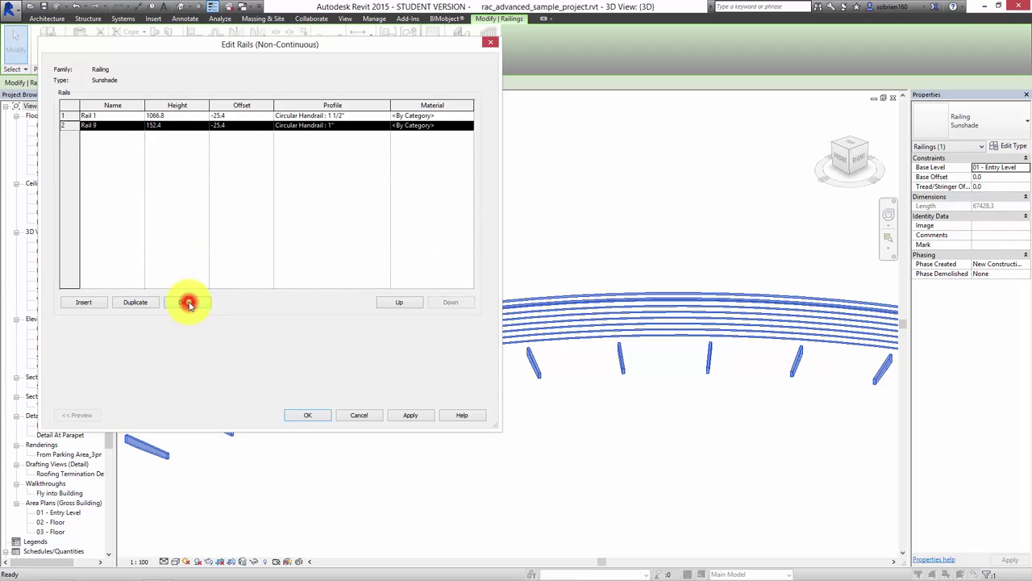
click(188, 302)
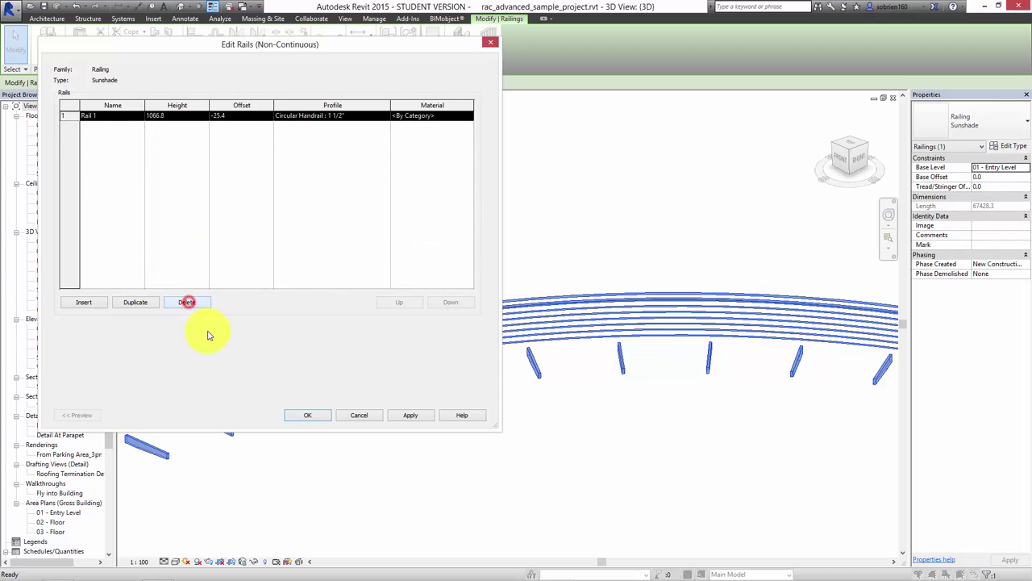
Rename the remaining rail Sunshade and set both its height and offset to 0
click(136, 116)
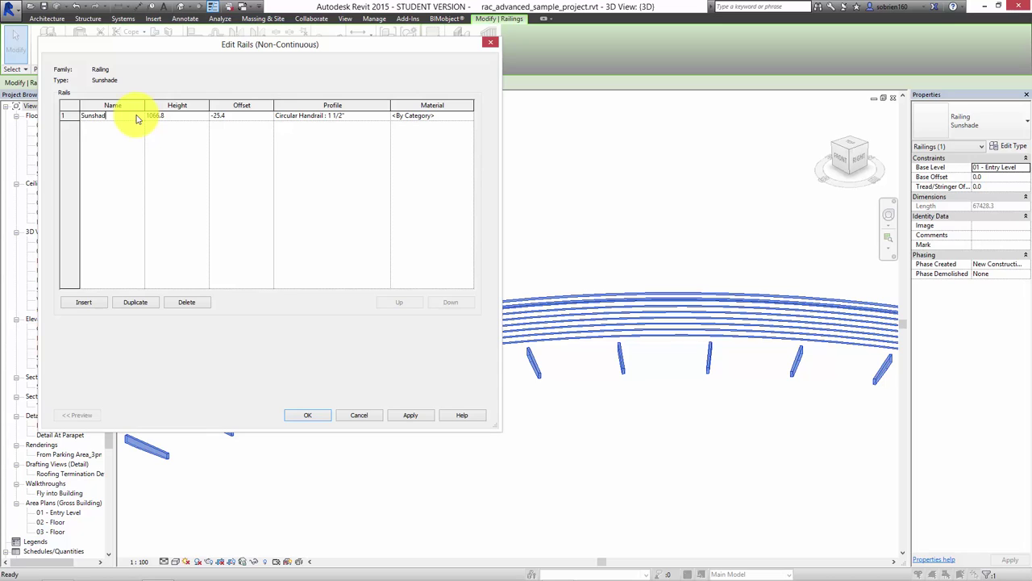
click(178, 119)
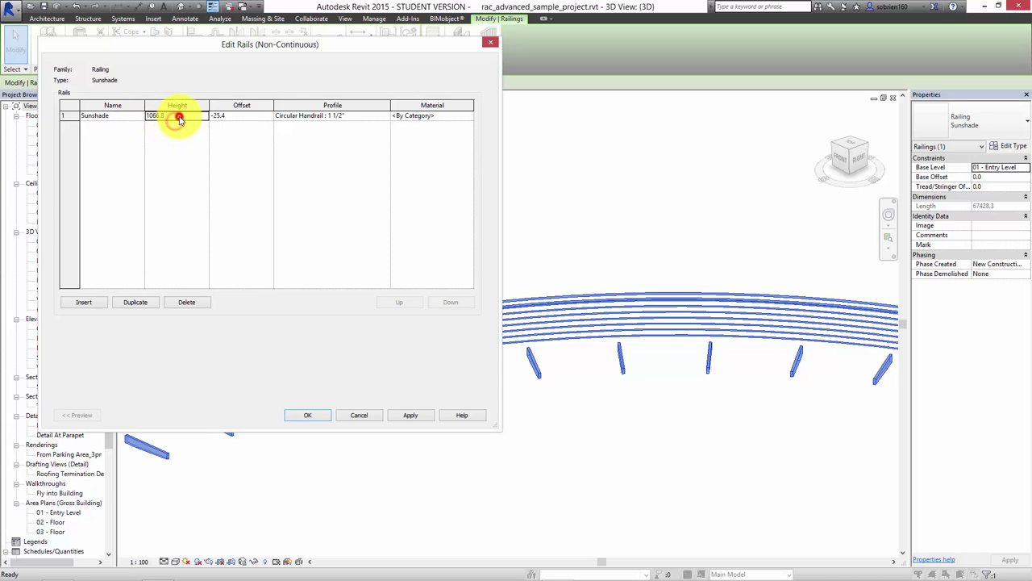
text(0)
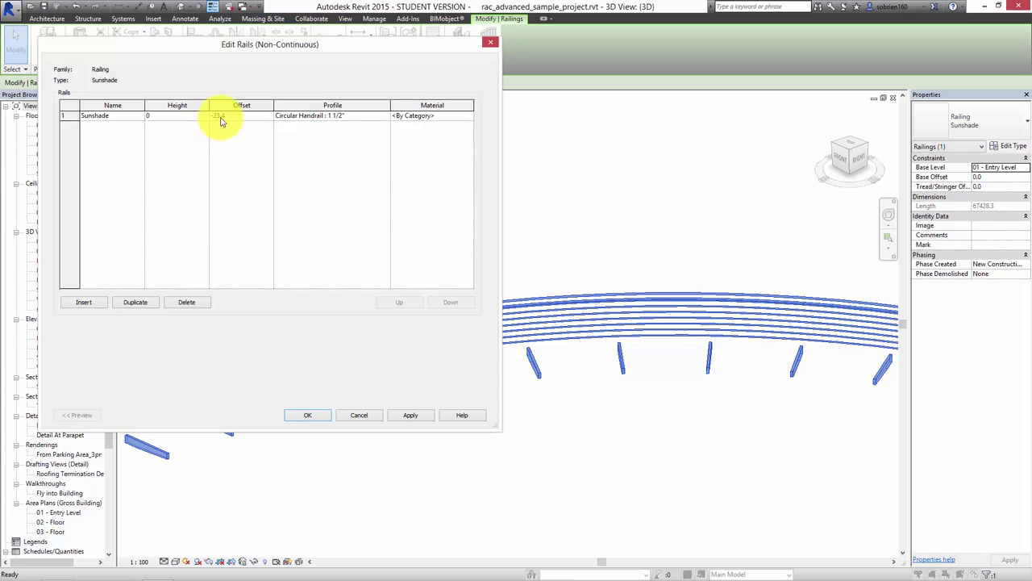
click(221, 118)
double_click(225, 118)
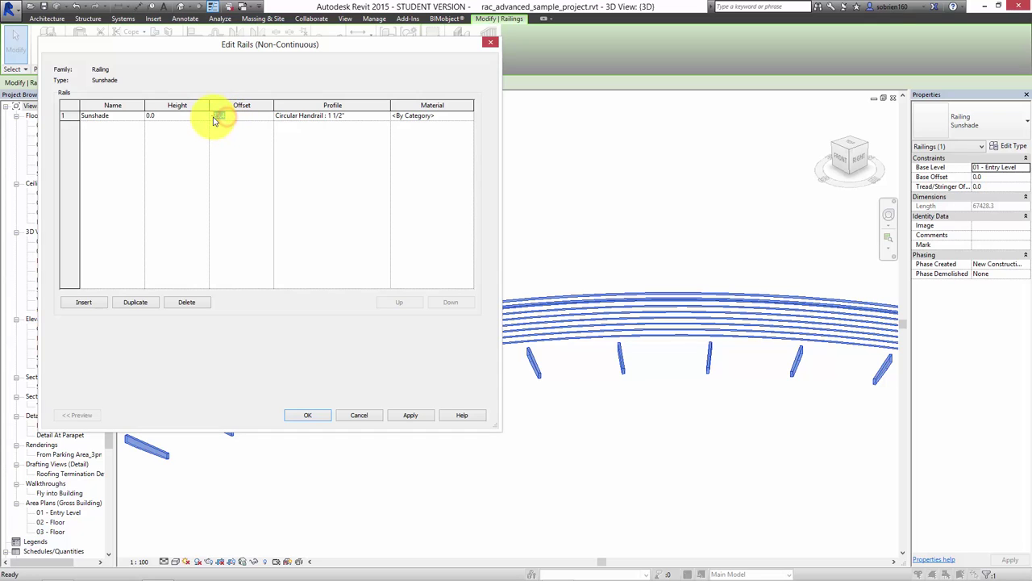
text(0)
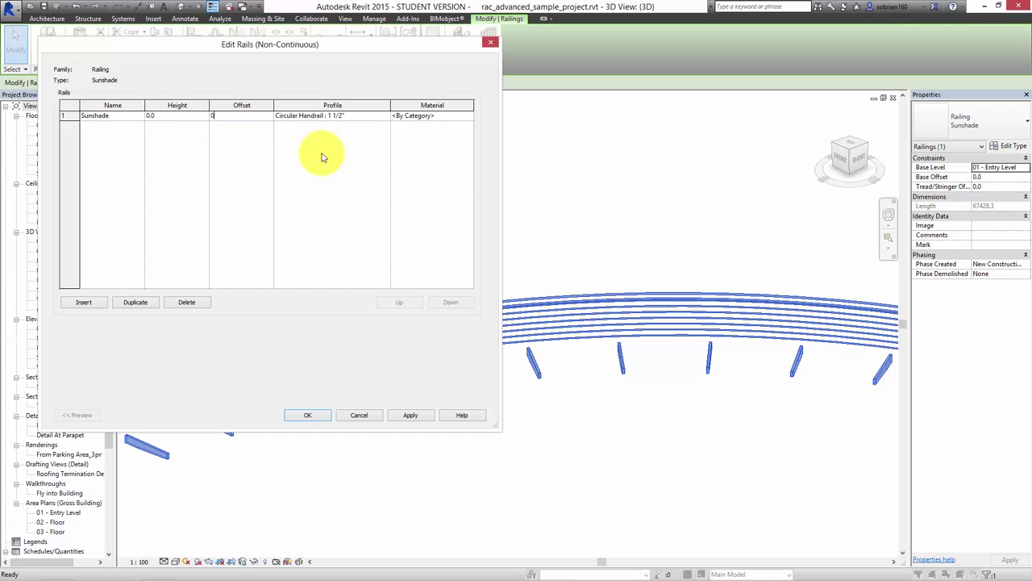
Assign the "shade 3 : shade 3" profile to the Sunshade rail and apply it to the railing
click(382, 118)
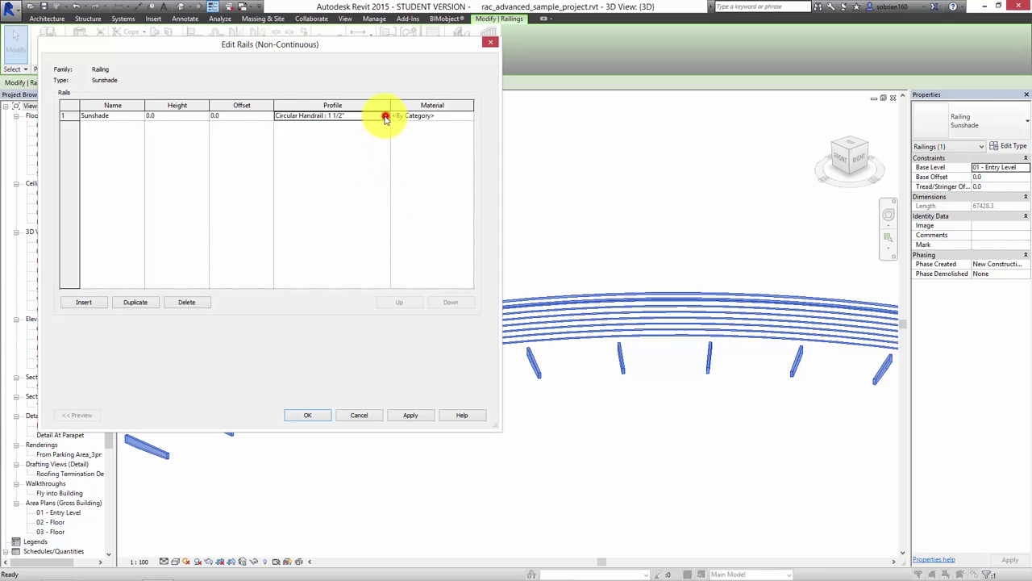
click(385, 115)
drag(409, 139, 406, 152)
click(315, 166)
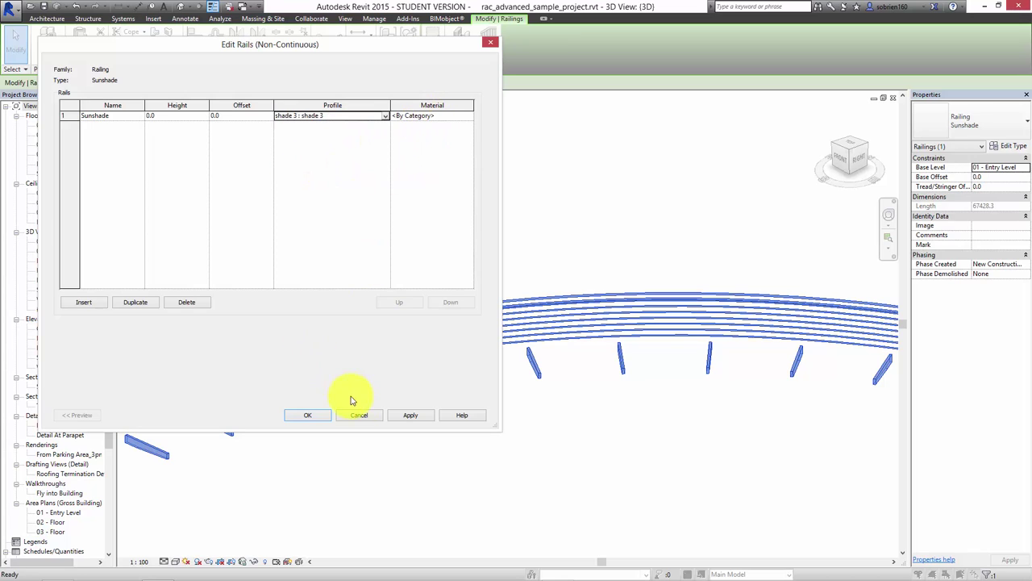
click(397, 415)
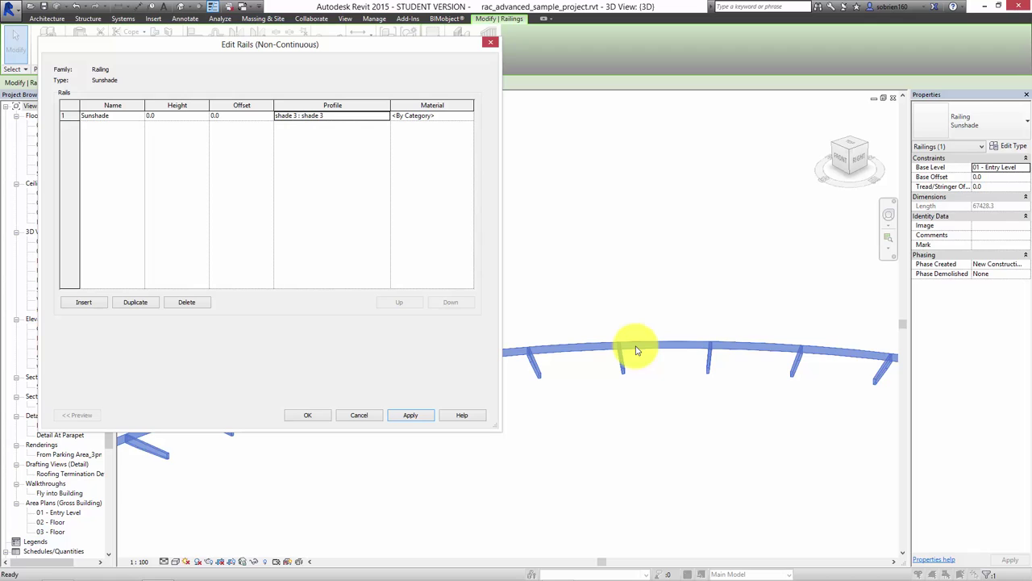
Set the Sunshade rail's offset to -50 and its material to Chrome
click(229, 115)
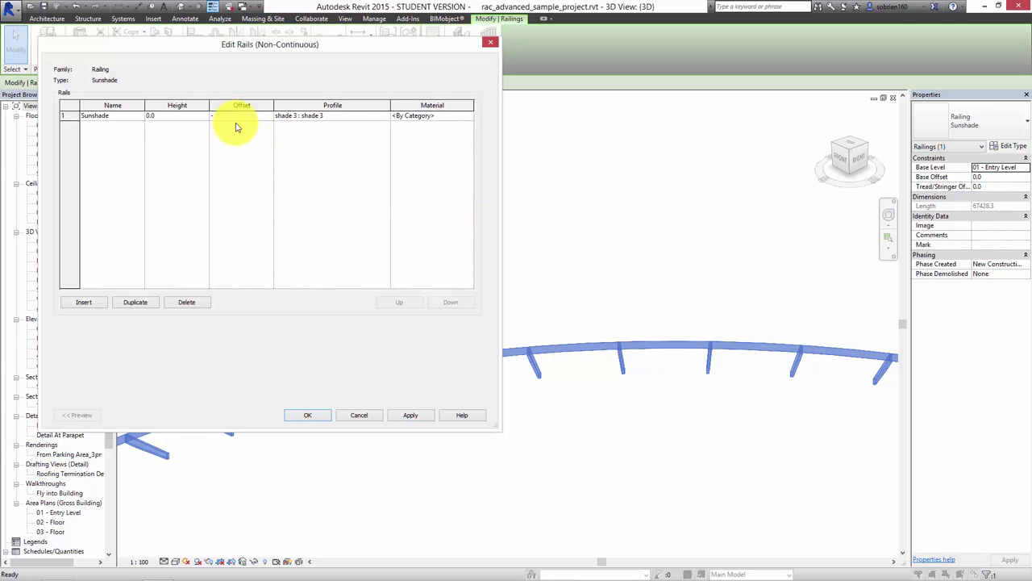
click(420, 415)
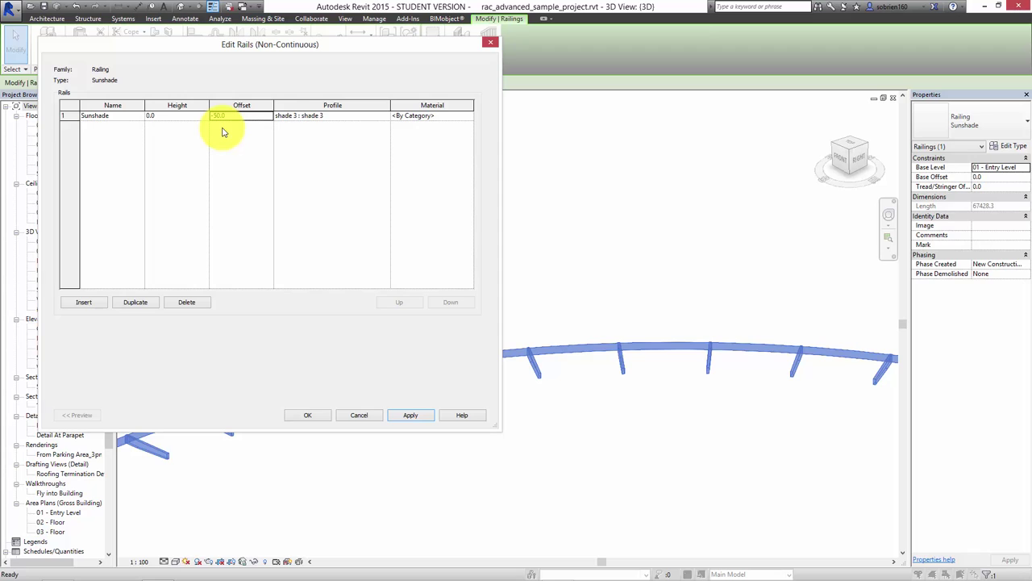
click(438, 115)
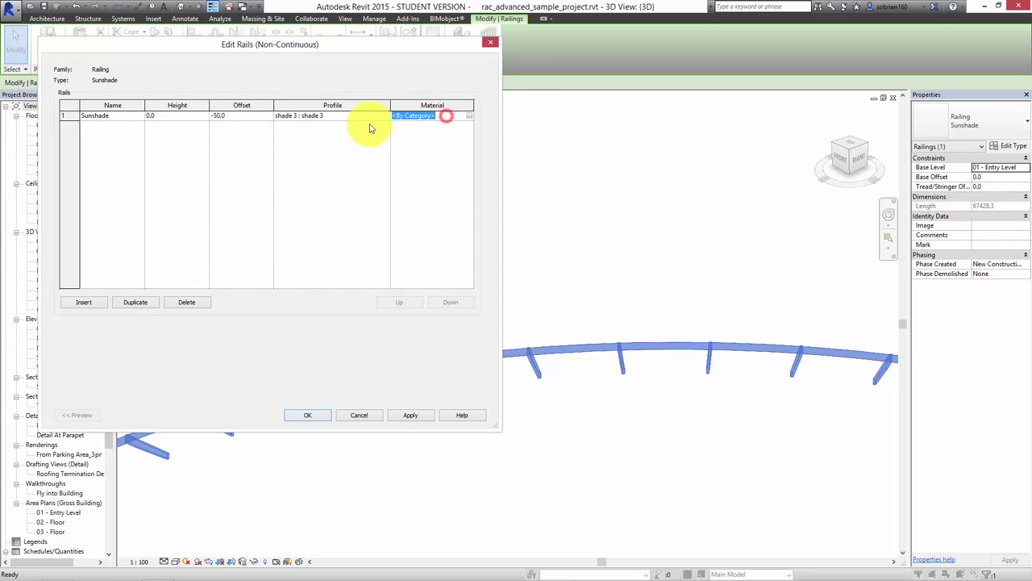
click(470, 115)
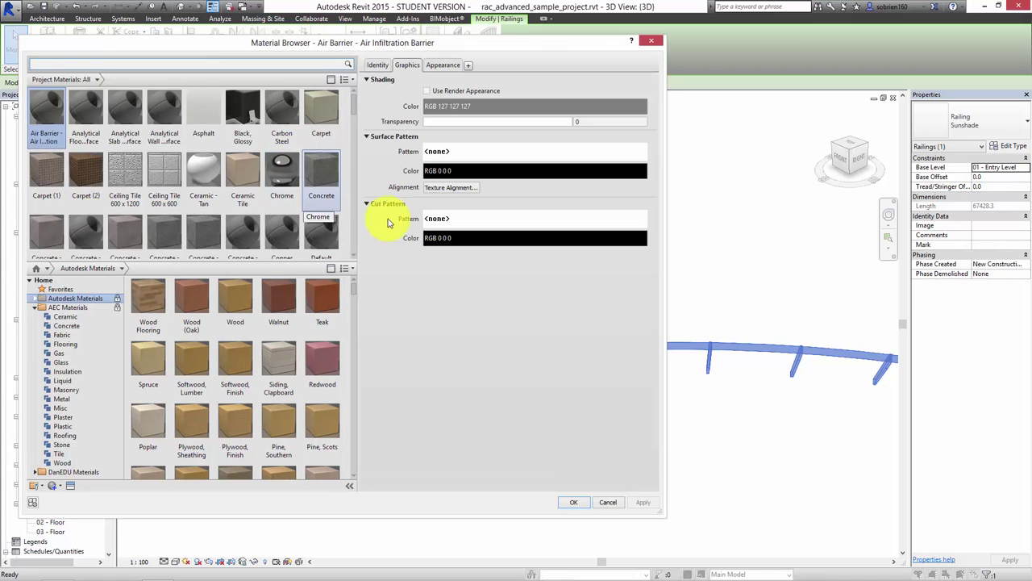
scroll(304, 191, down, 1)
click(279, 155)
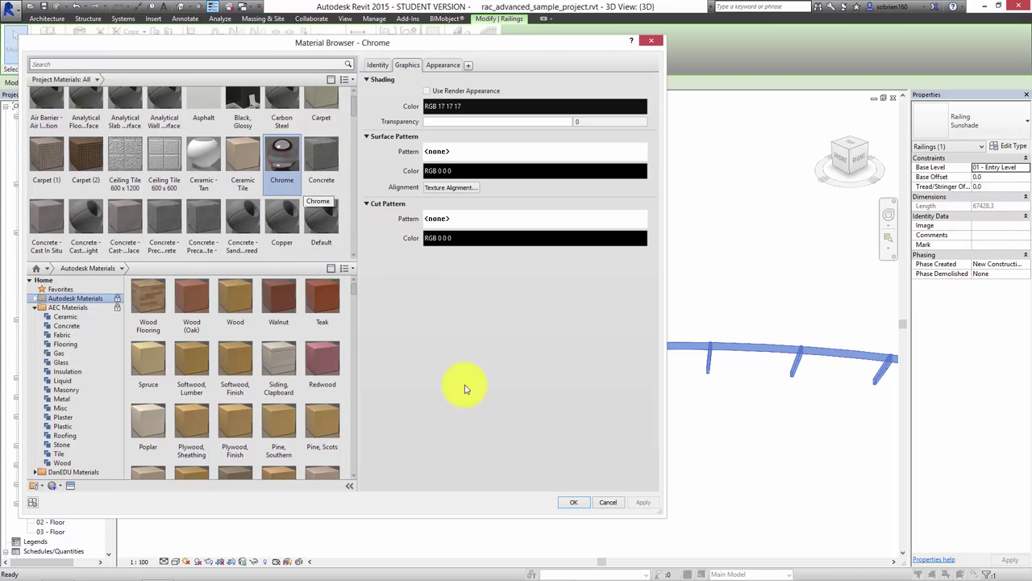
click(573, 503)
click(317, 217)
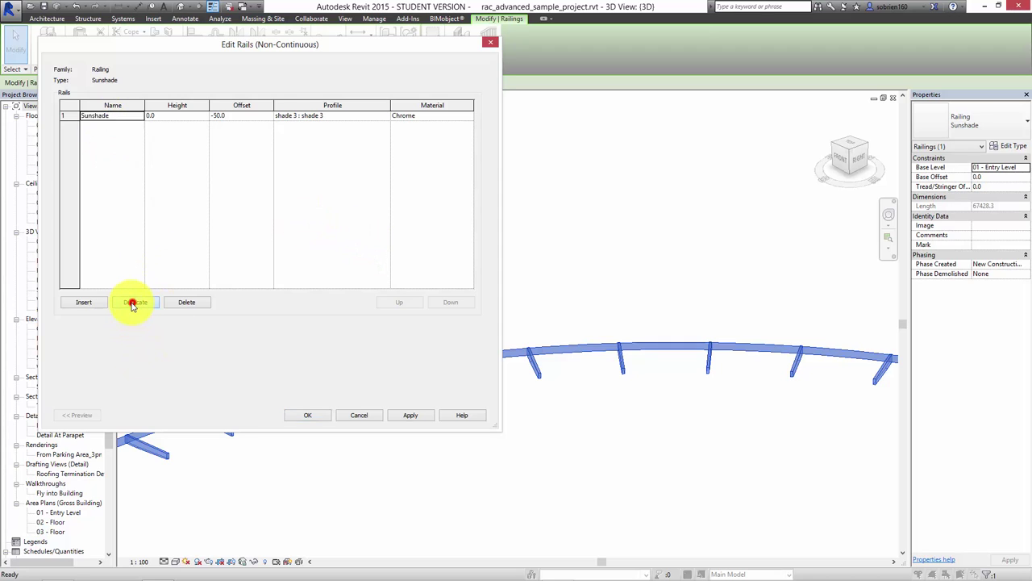
Duplicate the Chrome Sunshade rail six times
click(134, 304)
click(134, 304)
click(134, 303)
click(133, 303)
click(134, 303)
click(134, 303)
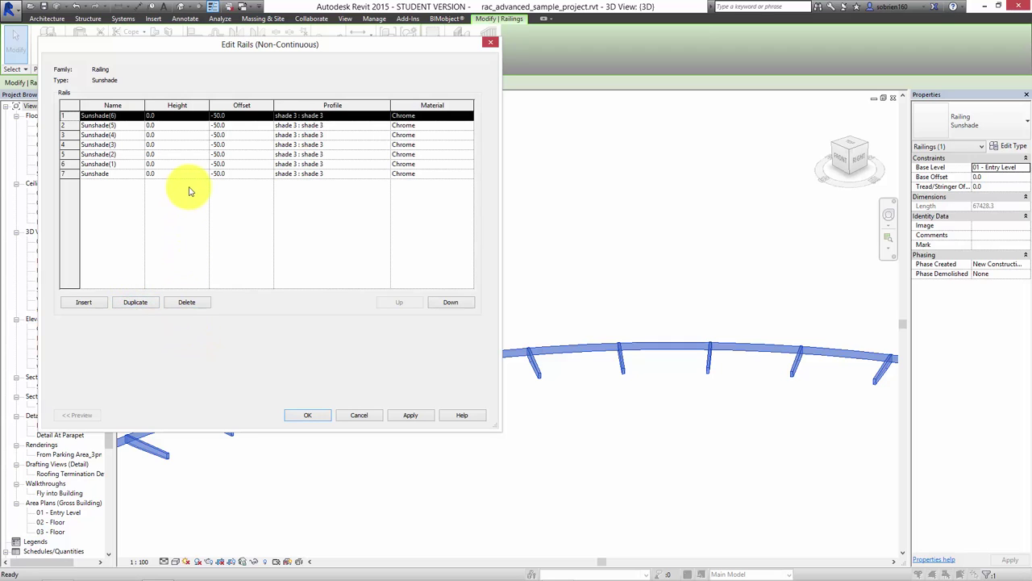
Set the offsets of Sunshade(1) to Sunshade(6) to -200, -350, -500, -650, -800 and -950, and apply them
click(219, 164)
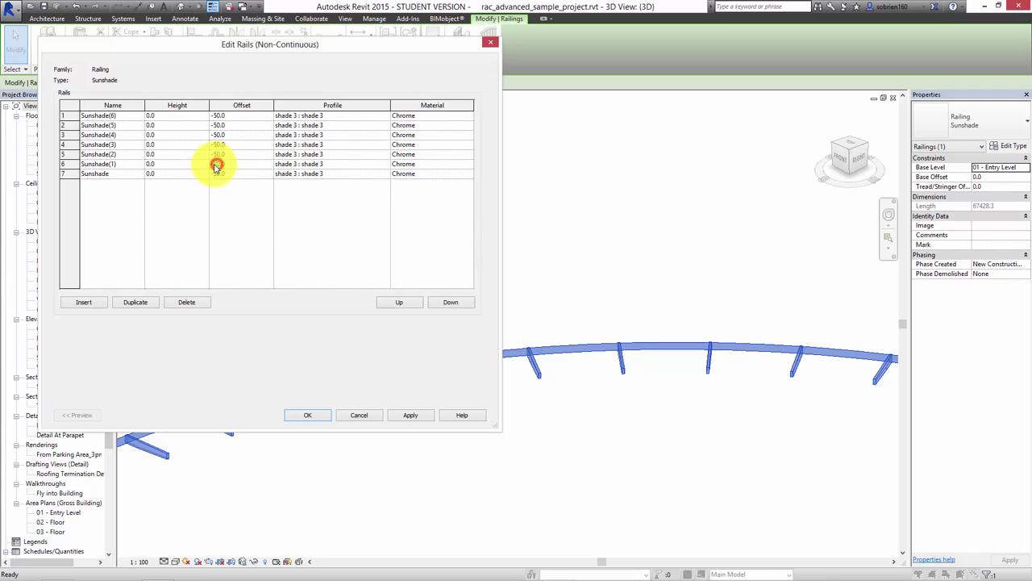
click(216, 166)
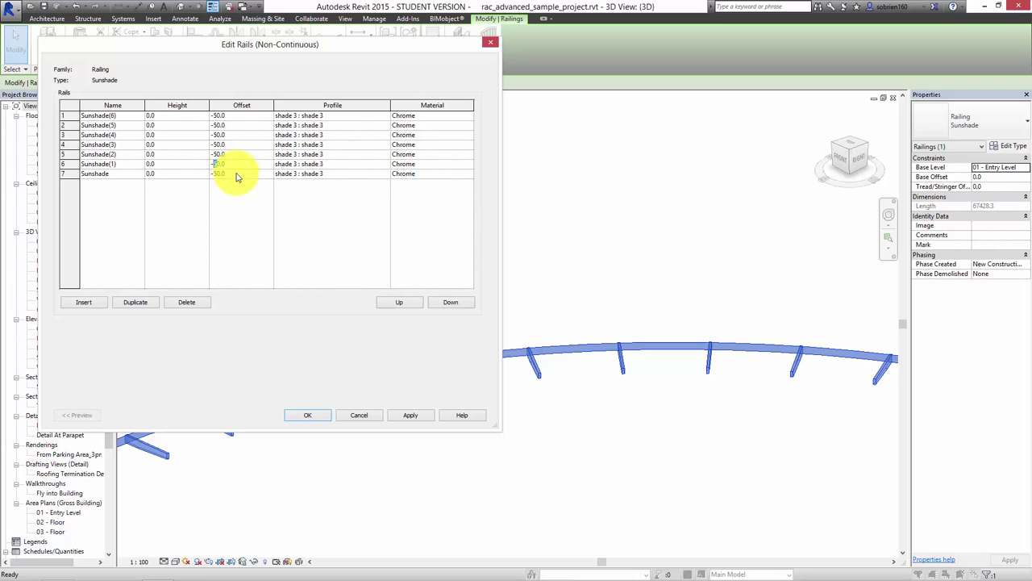
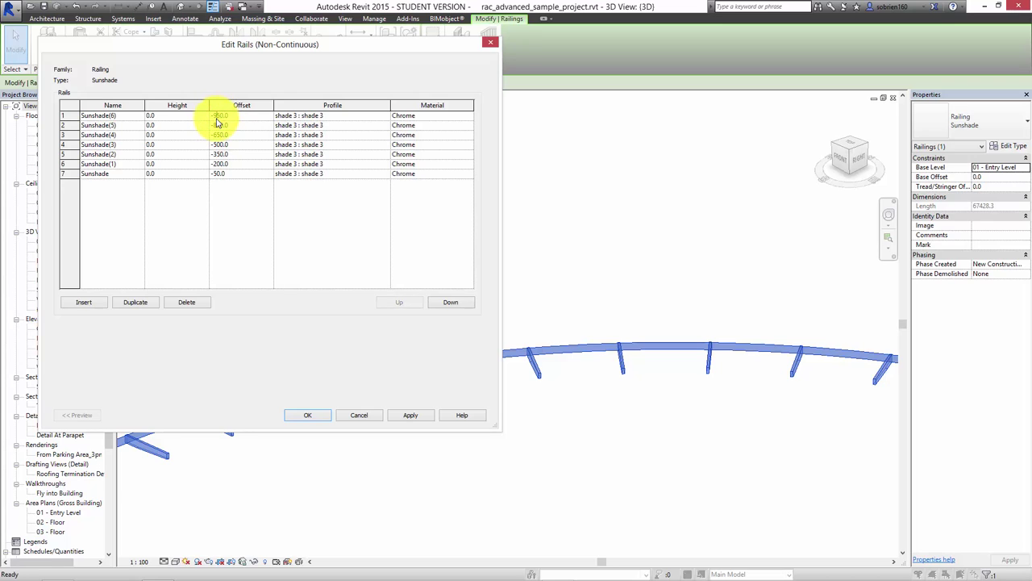
click(404, 417)
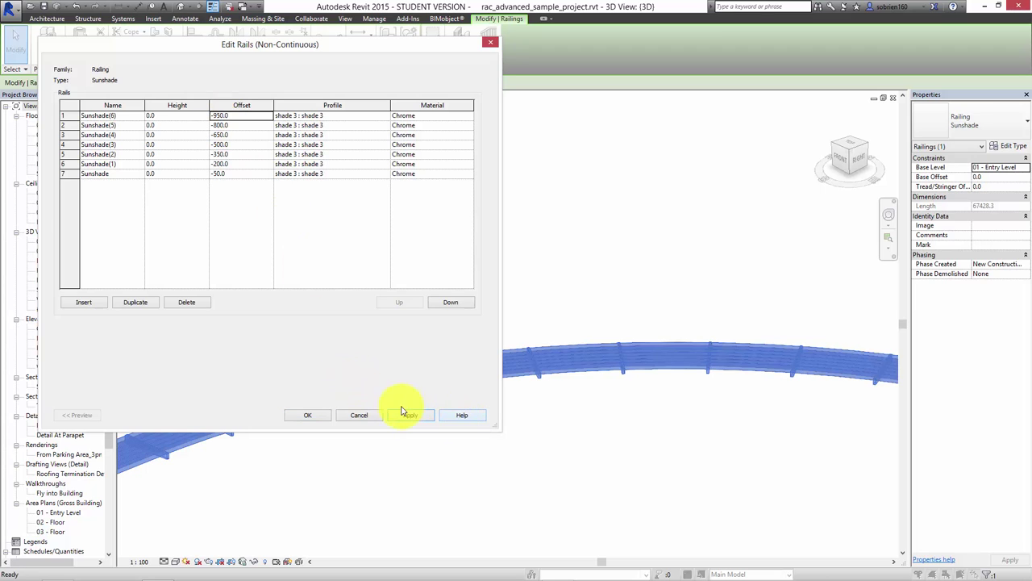
Duplicate the -950 rail, set the copy's offset to -1100, and apply the rail structure to the Sunshade railing type
click(135, 302)
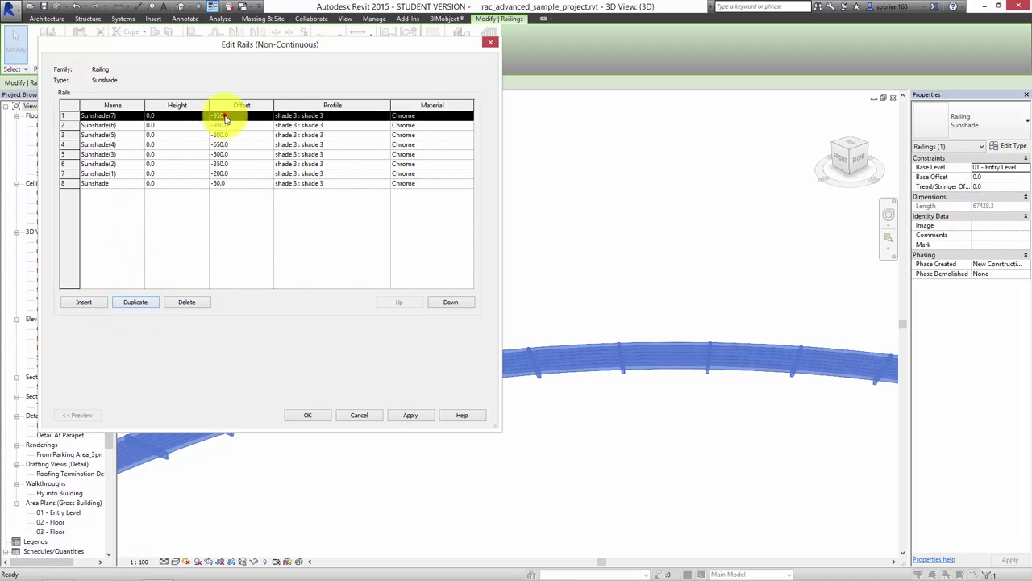
click(223, 117)
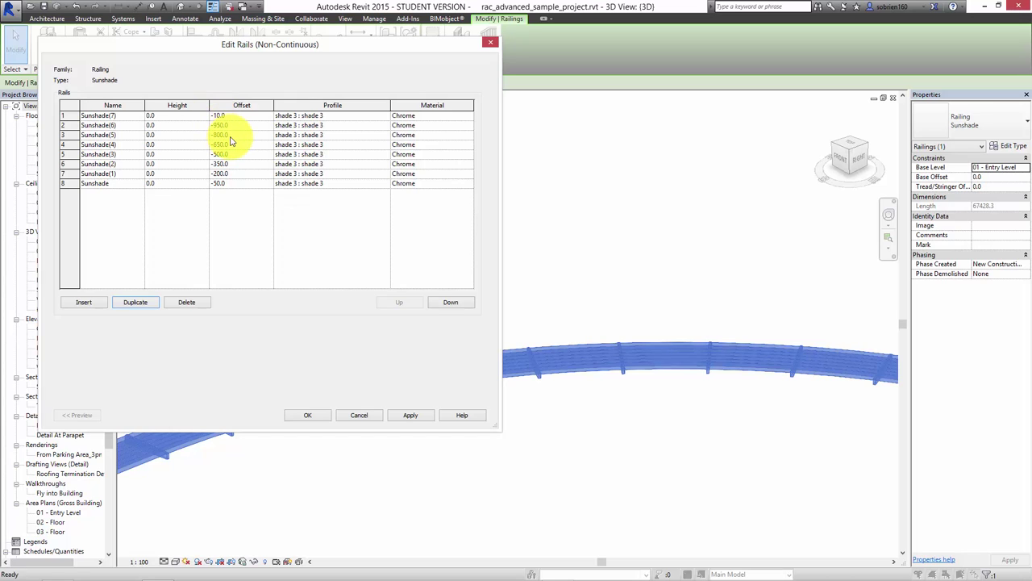
text(0)
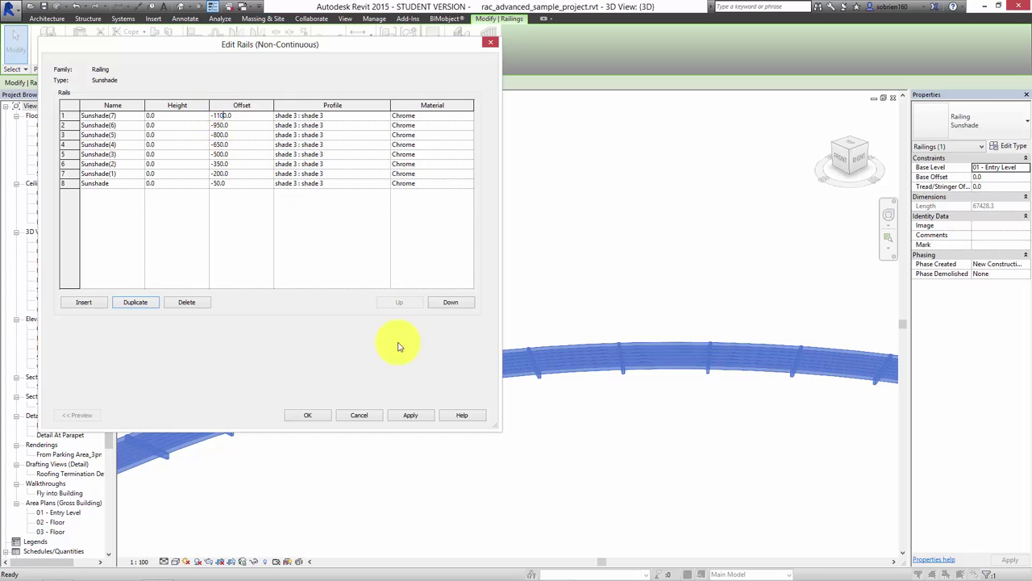
click(413, 416)
click(307, 414)
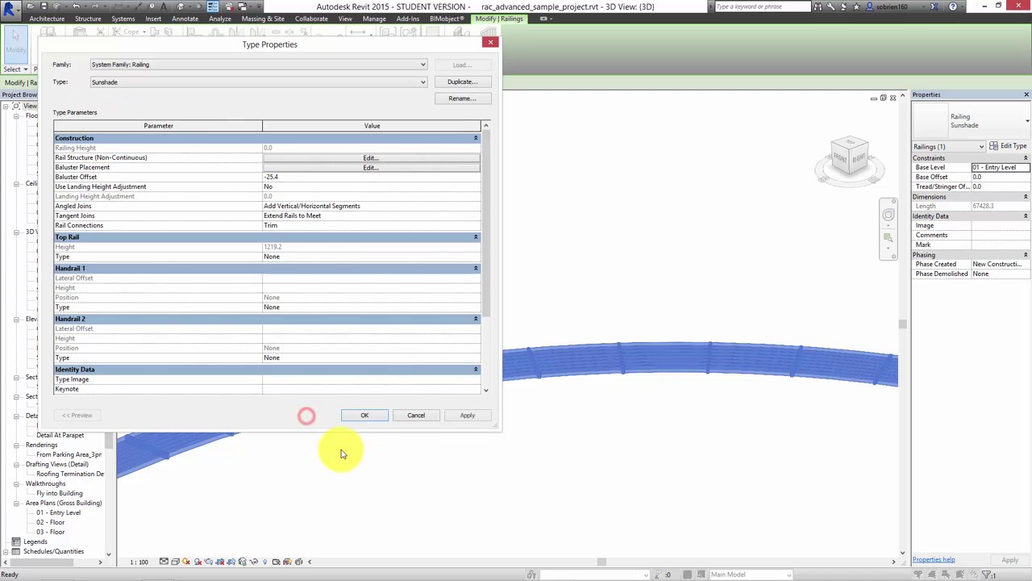
click(365, 416)
click(385, 443)
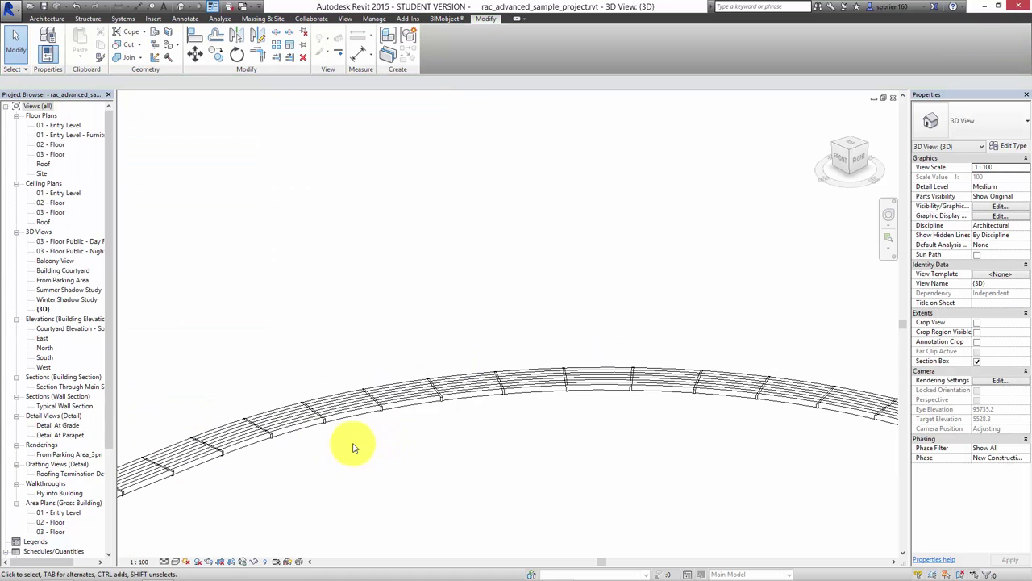
Turn on shadows in the 3D view and examine the sunshade railing's end, struts and rails
shift+middle_drag(353, 448, 837, 346)
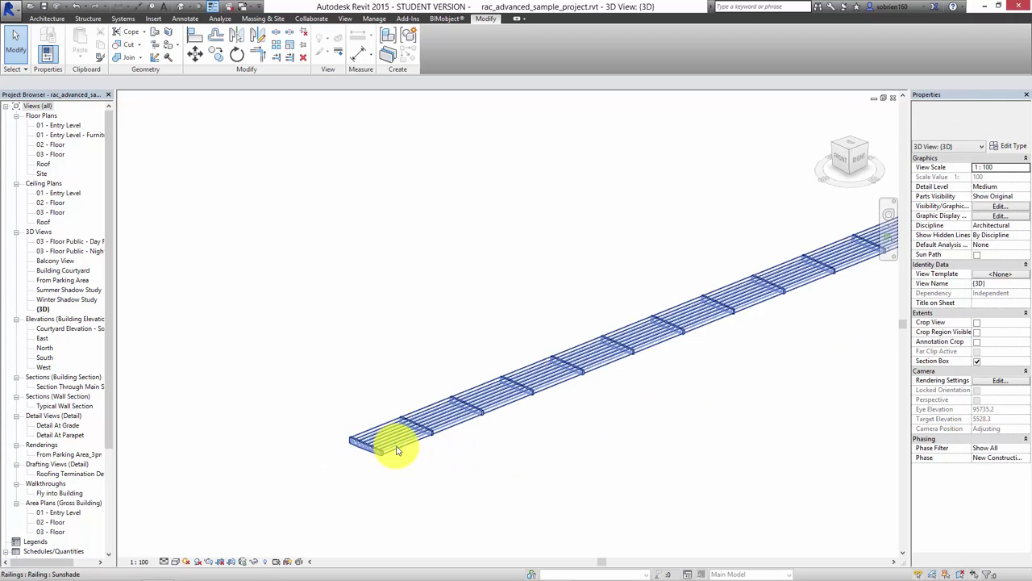
scroll(414, 461, up, 10)
scroll(339, 541, down, 3)
scroll(339, 541, up, 3)
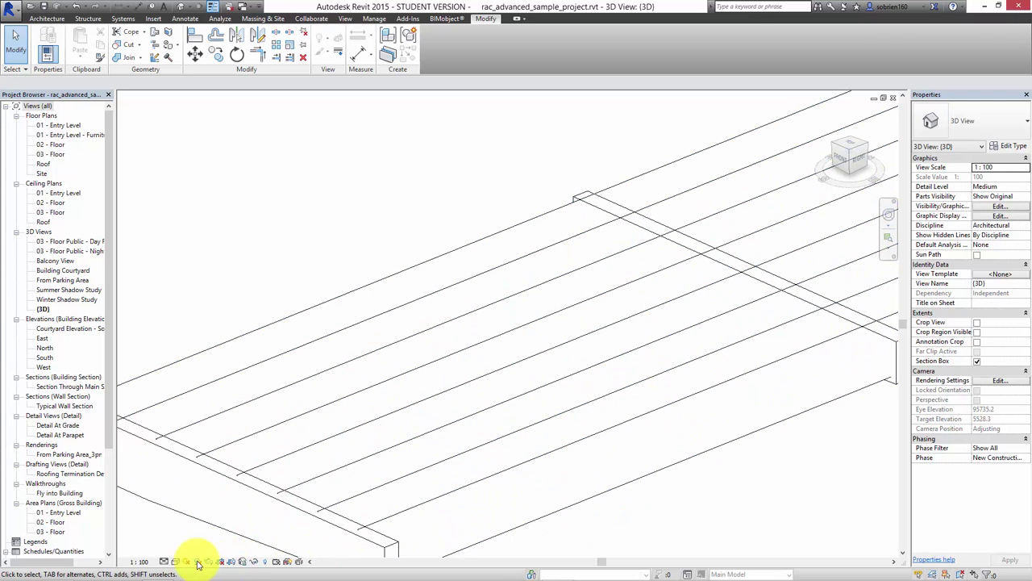
scroll(369, 417, down, 3)
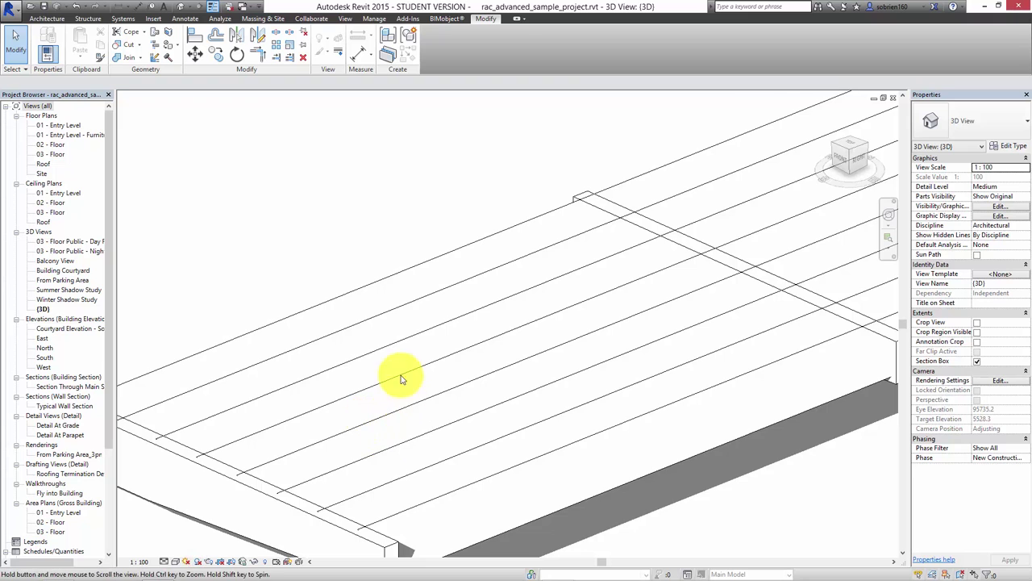
scroll(398, 299, down, 4)
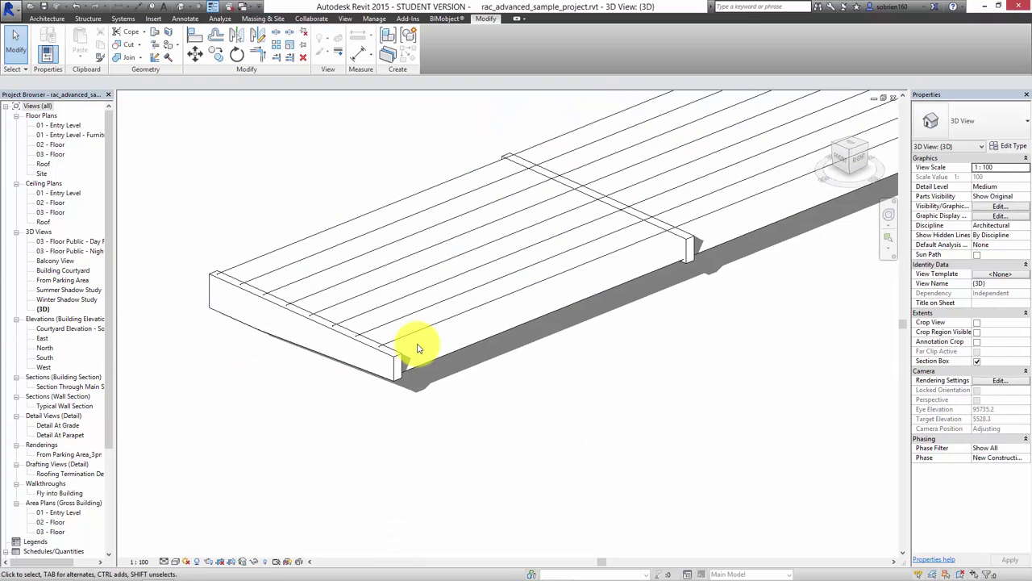
scroll(435, 323, down, 5)
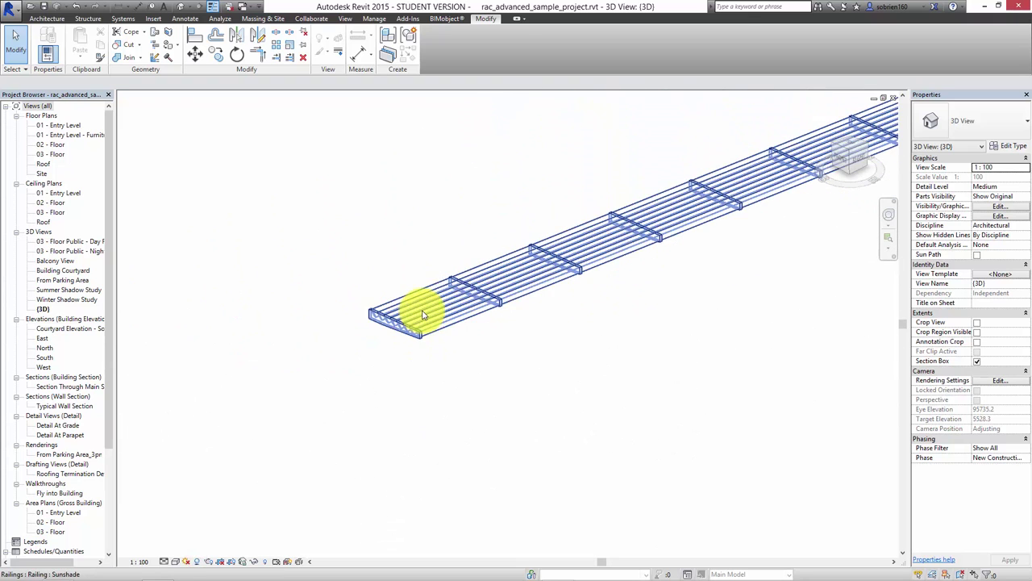
shift+middle_drag(430, 313, 428, 362)
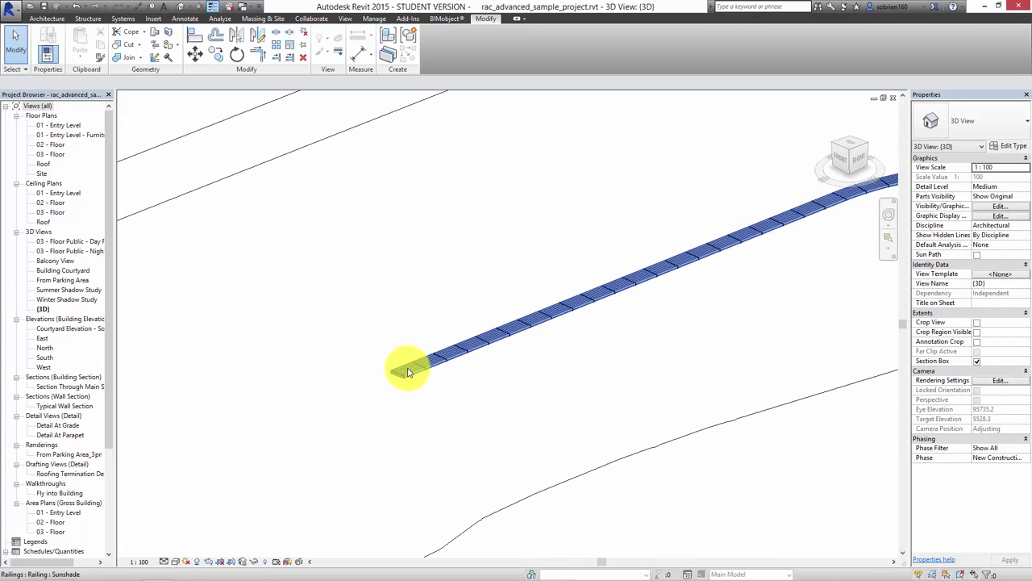
scroll(438, 417, down, 8)
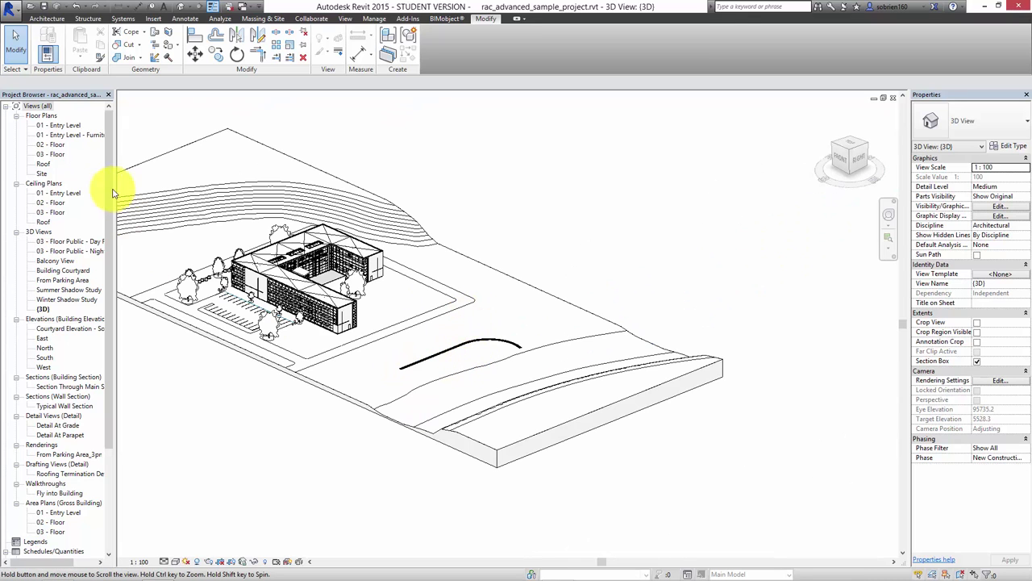
Open the 02 - Floor plan and begin a sketched railing path using the Sunshade type
double_click(51, 145)
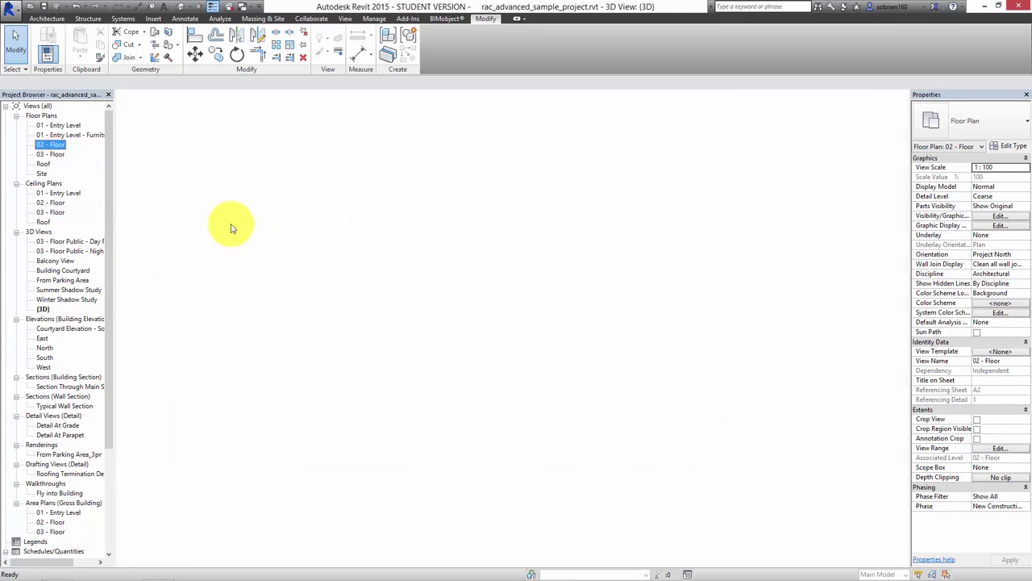
scroll(543, 495, up, 5)
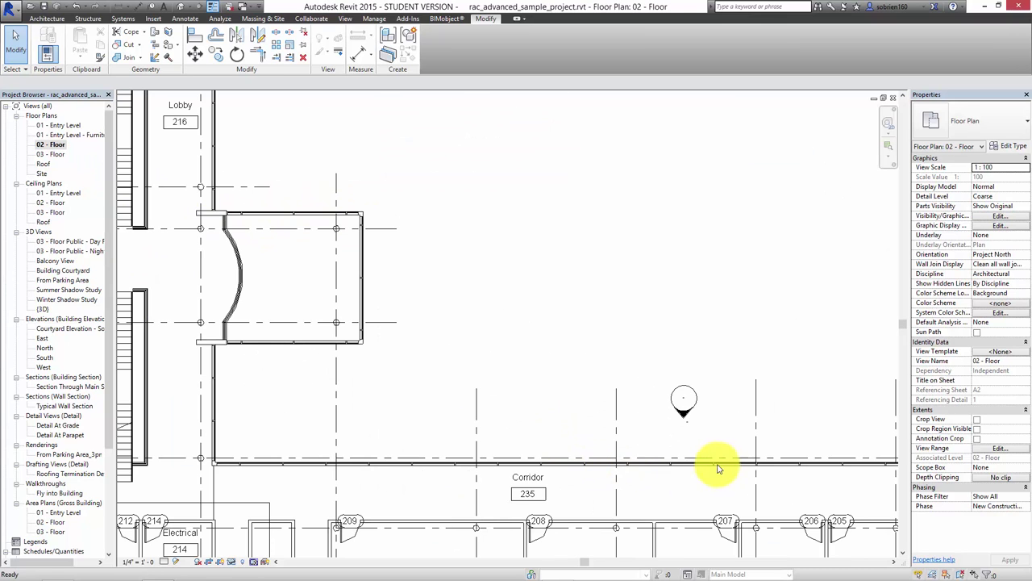
scroll(538, 418, down, 1)
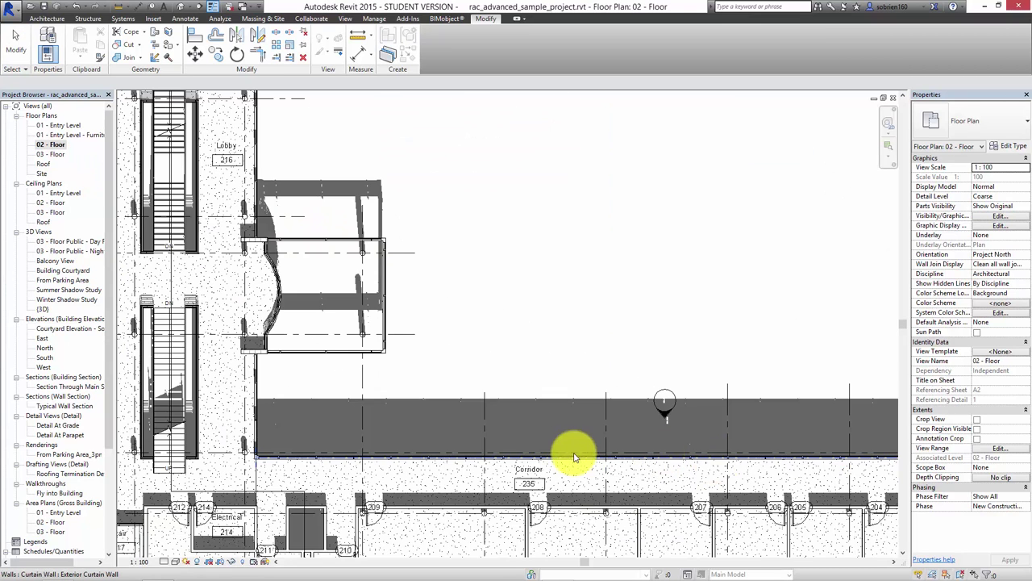
scroll(441, 411, down, 1)
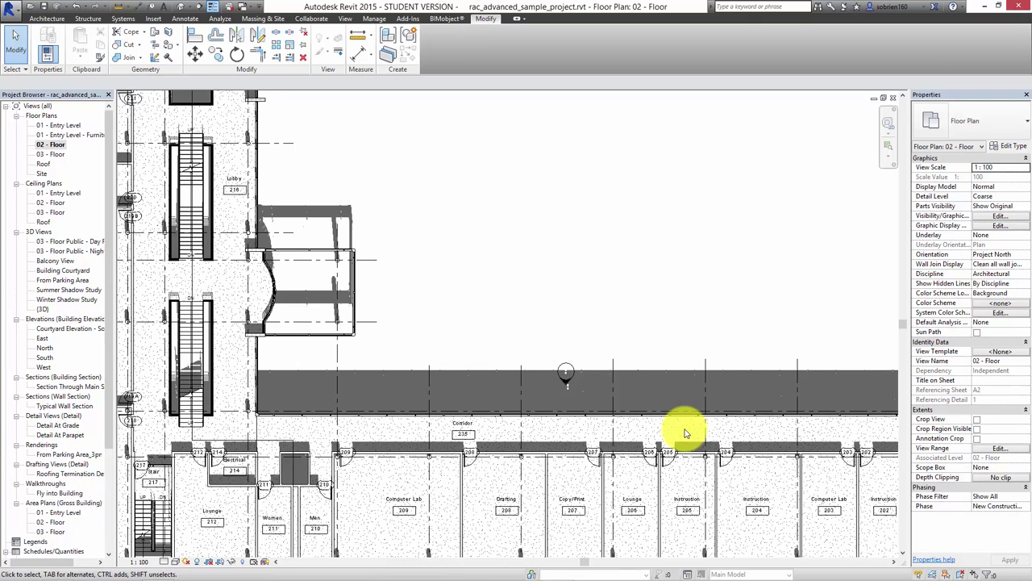
click(44, 18)
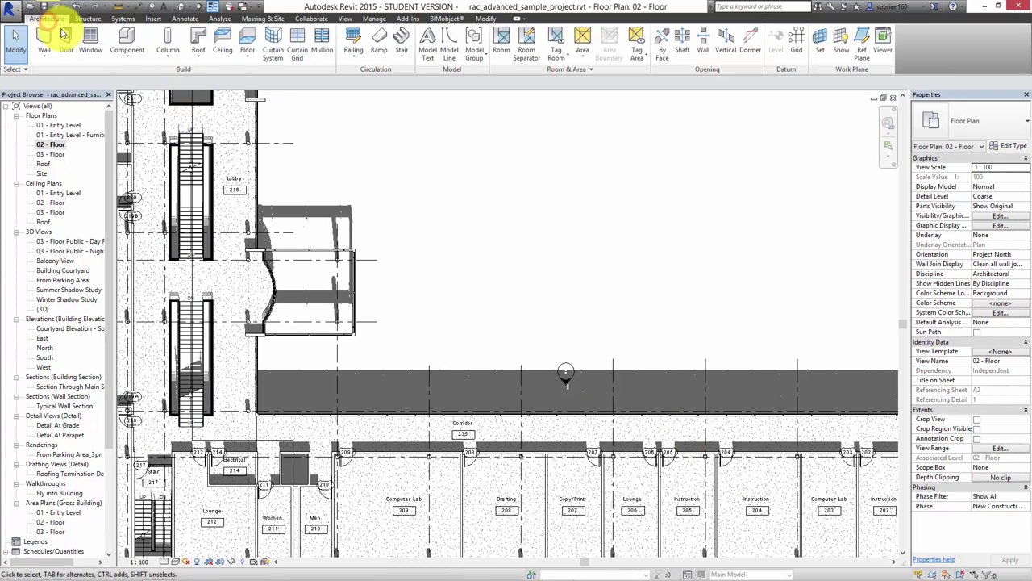
click(355, 55)
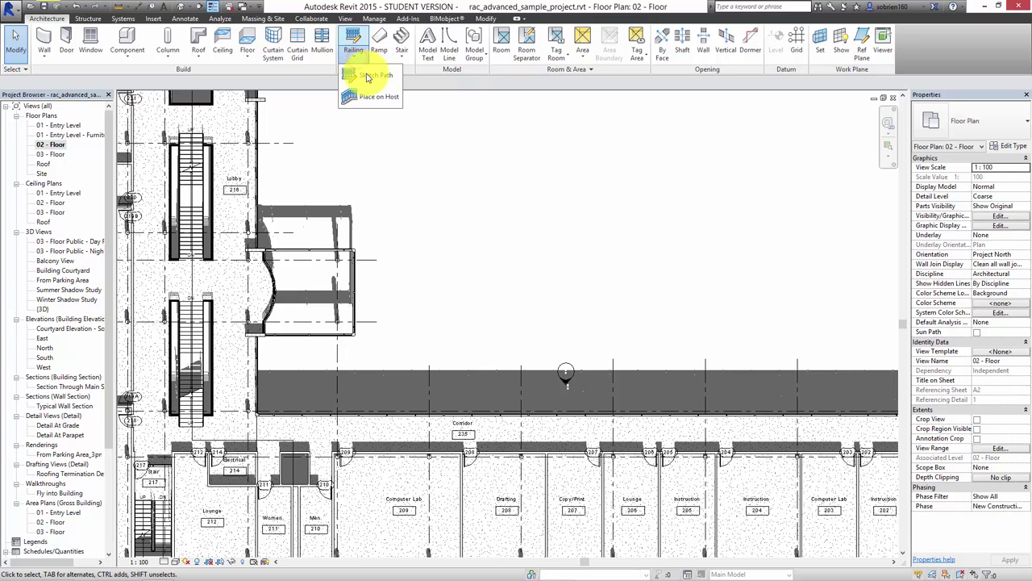
click(368, 77)
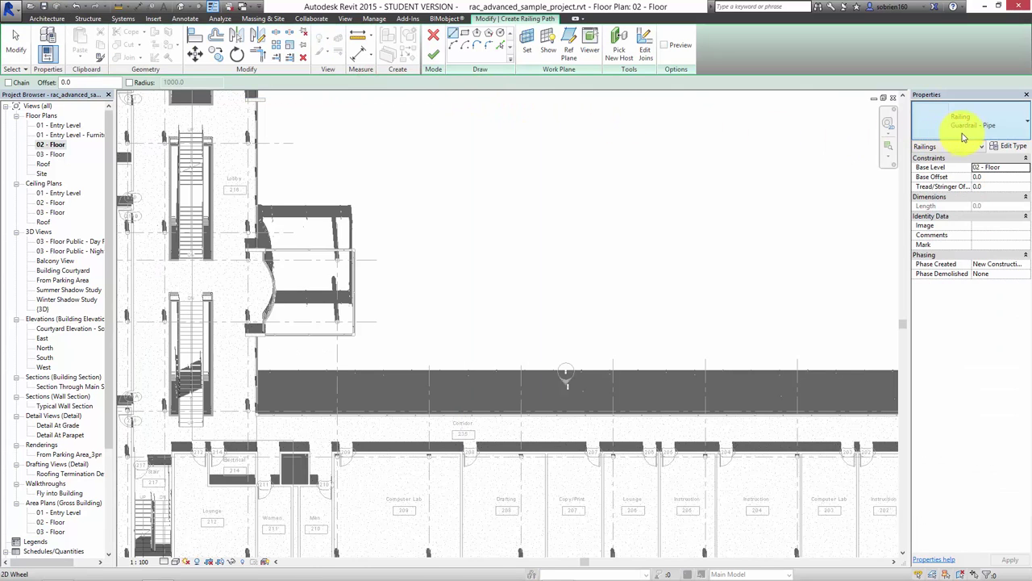
click(994, 134)
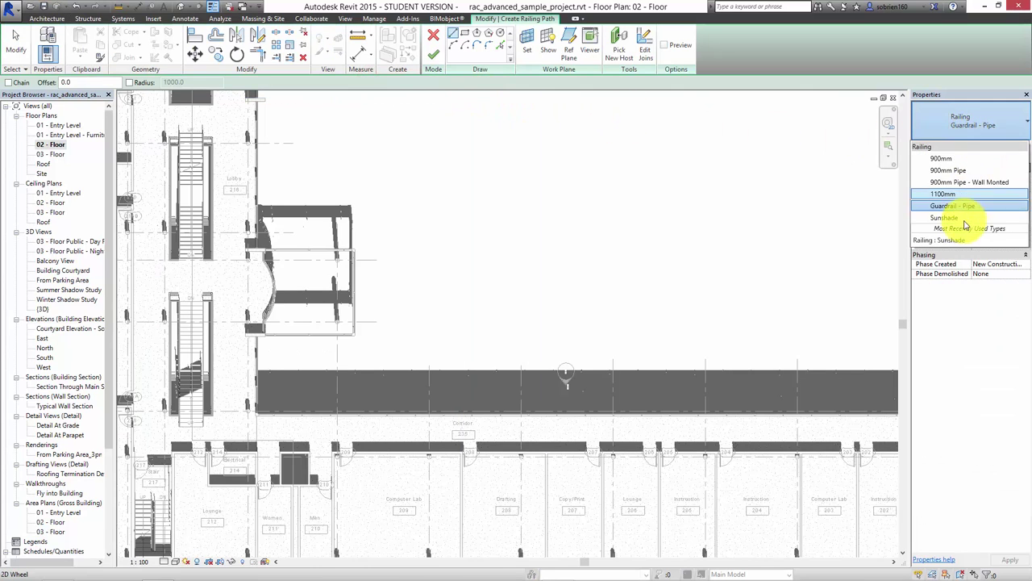
click(945, 217)
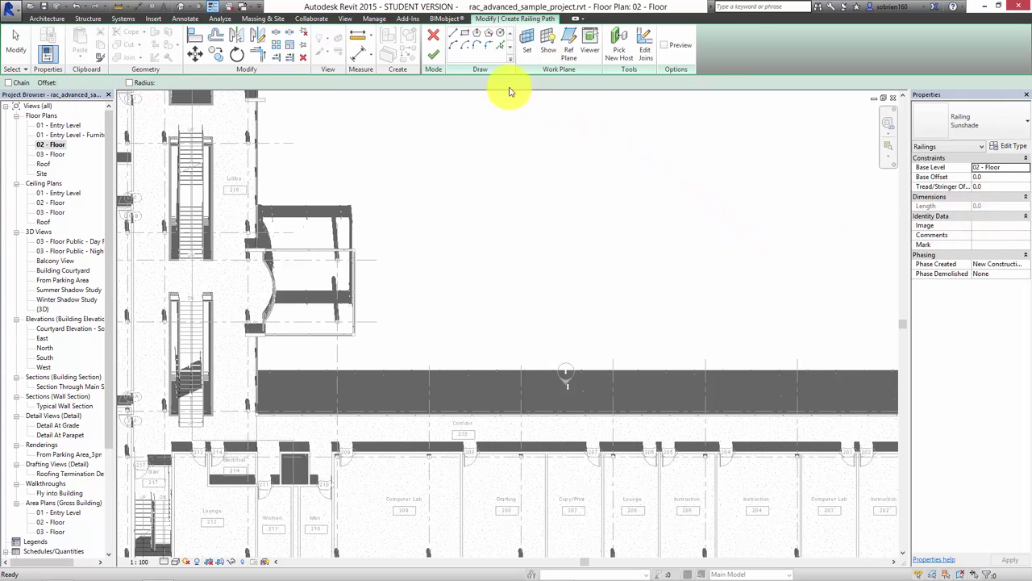
Draw a straight railing path about 49150 mm long along the corridor's exterior curtain wall, from the stair end to the lobby corner
click(454, 34)
middle_drag(729, 276, 537, 250)
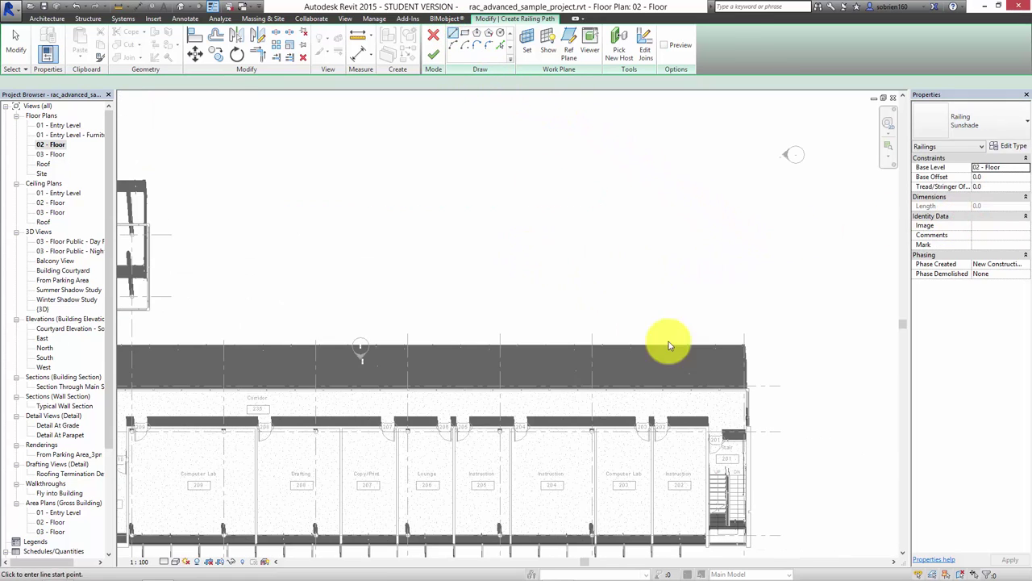
click(749, 391)
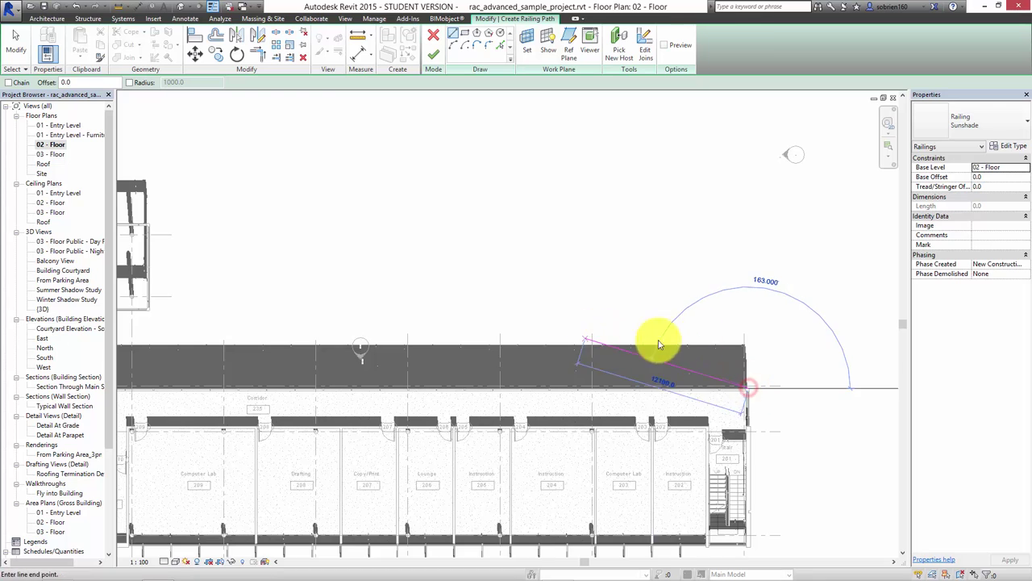
middle_drag(477, 347, 689, 339)
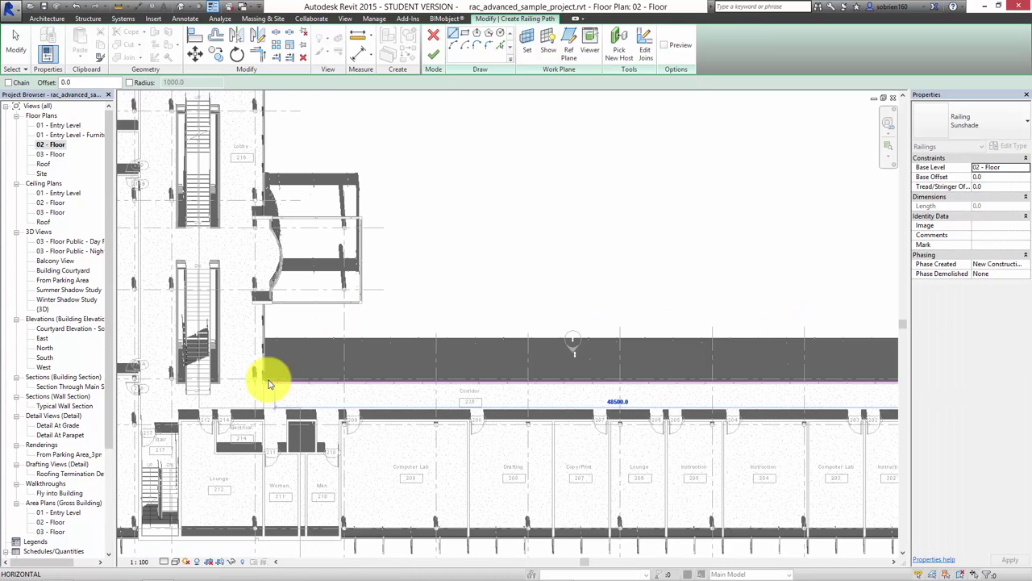
click(269, 385)
key(Escape)
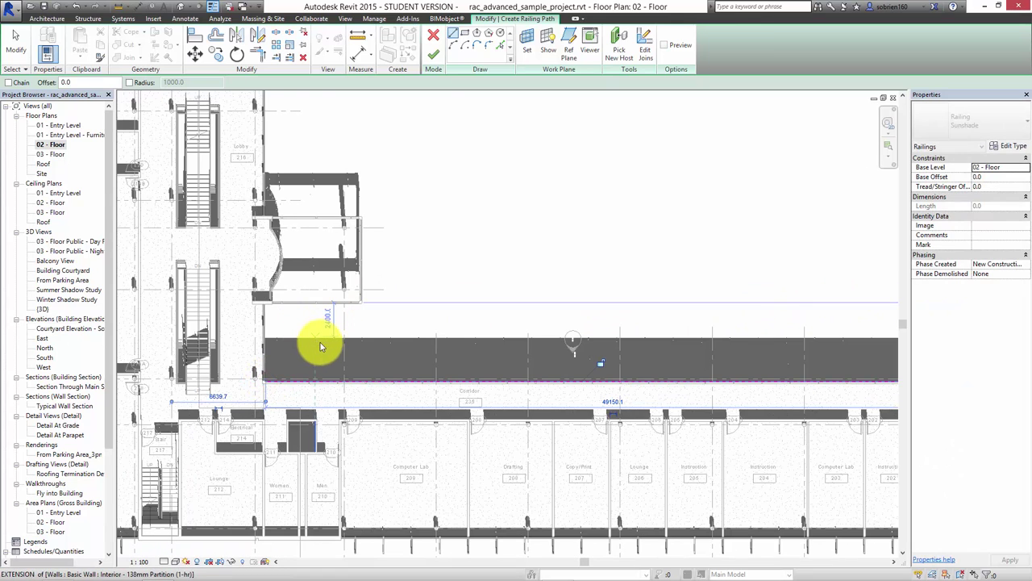
Set the sunshade railing's base offset to 3000 and finish the railing path
click(988, 176)
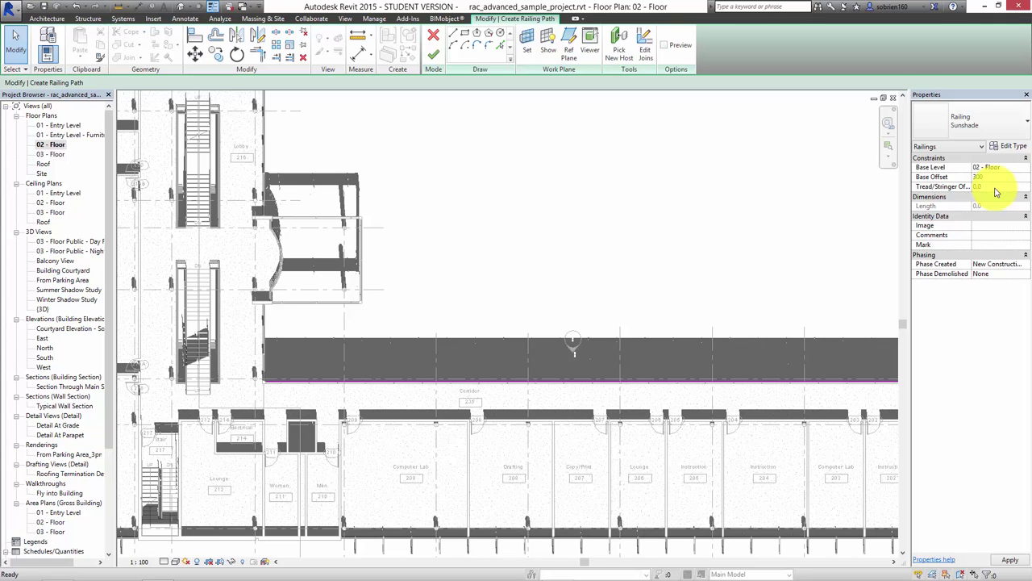
text(3000)
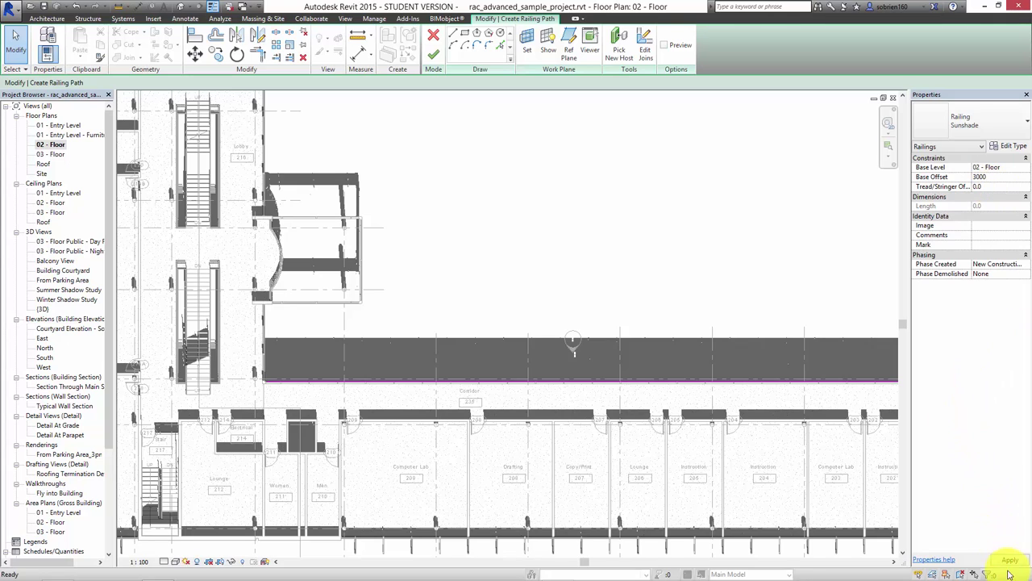
click(1010, 560)
click(433, 54)
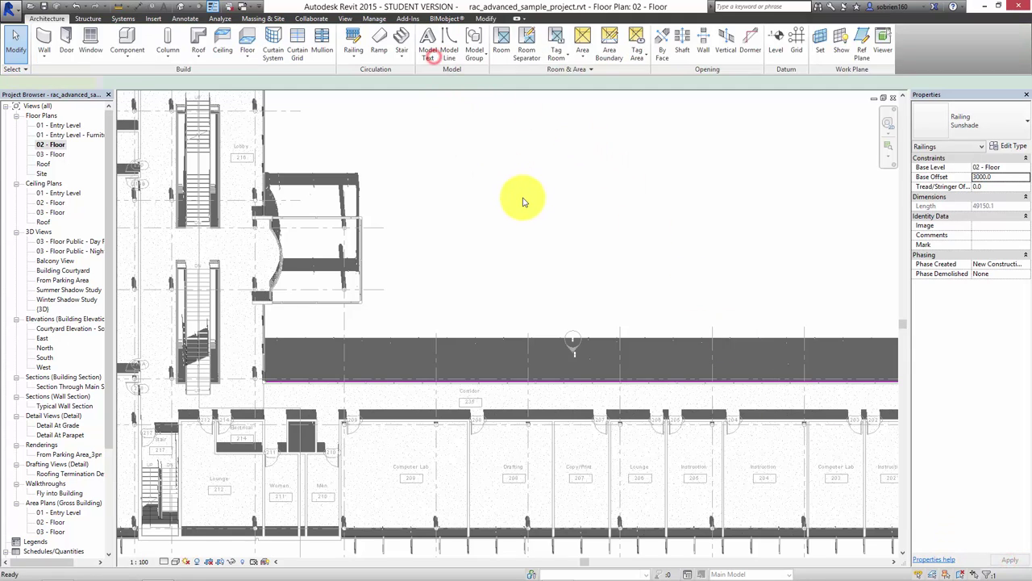
click(521, 207)
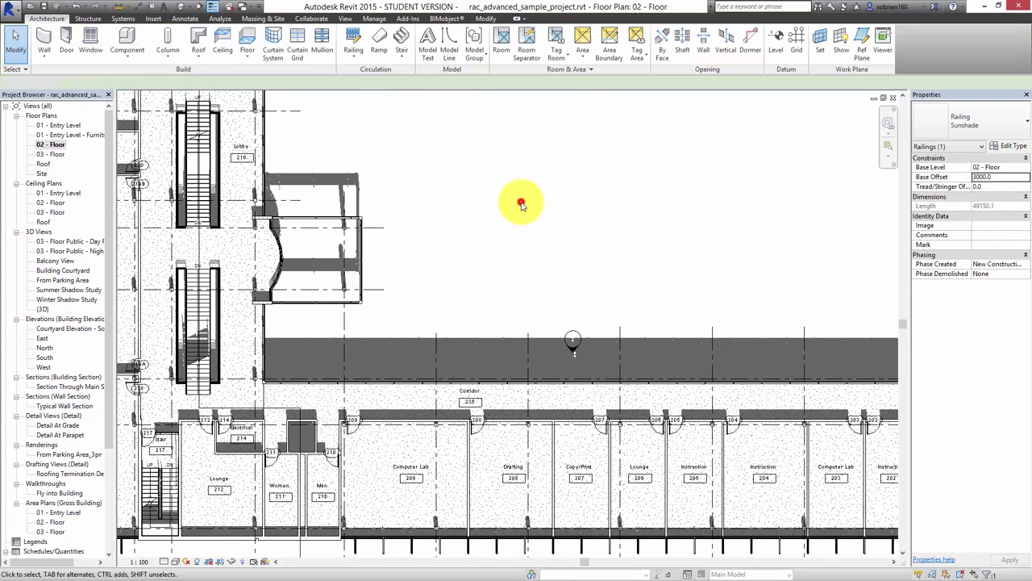
Open the default 3D view and set the base offset of the sunshade railing on the curtain wall to 2400
click(182, 8)
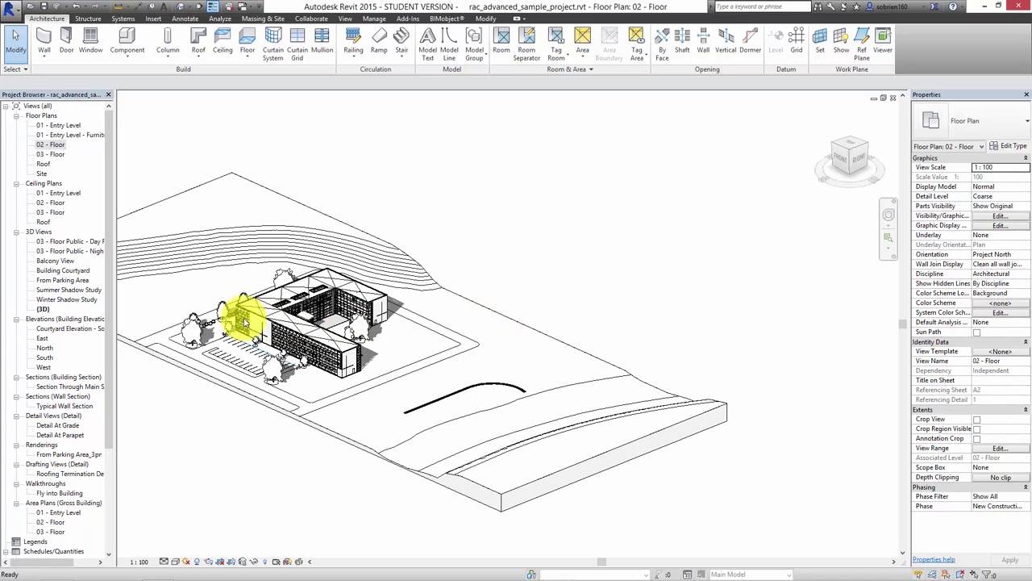
shift+middle_drag(272, 364, 192, 351)
scroll(260, 326, up, 3)
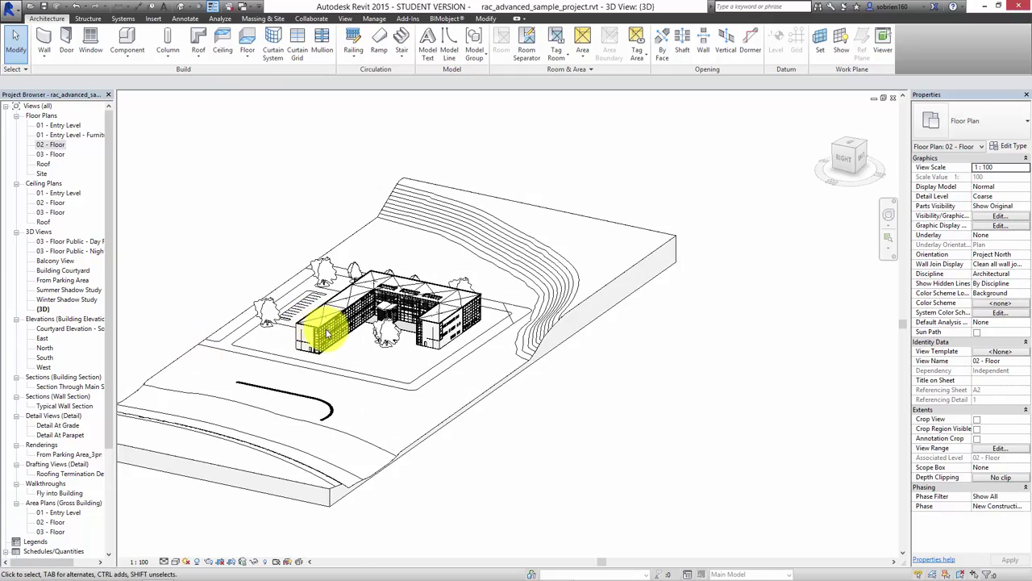
scroll(333, 343, up, 1)
scroll(338, 347, up, 6)
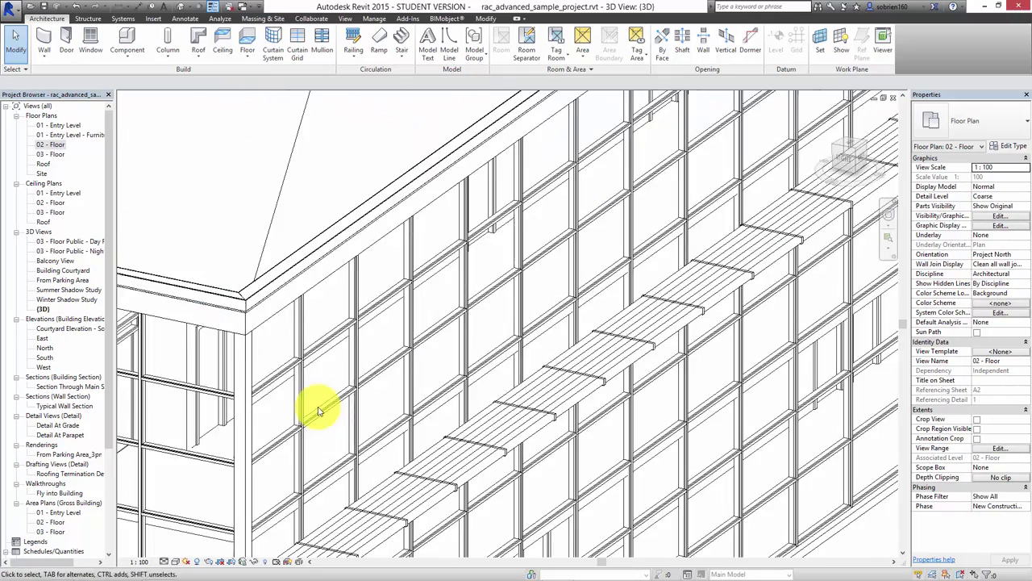
mouse_move(357, 430)
shift+middle_down()
mouse_move(524, 427)
mouse_move(537, 373)
mouse_move(544, 379)
shift+middle_up()
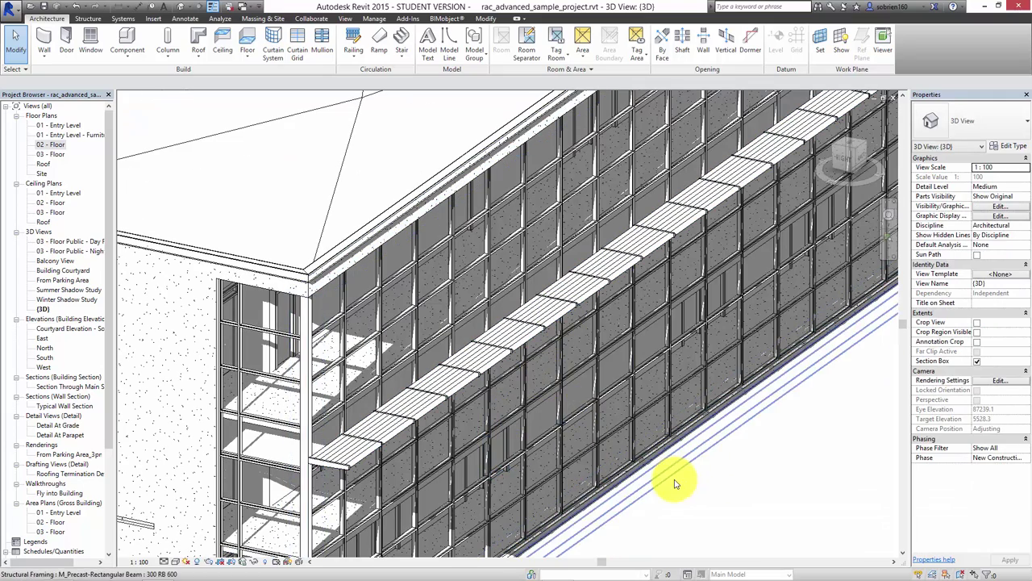
click(374, 448)
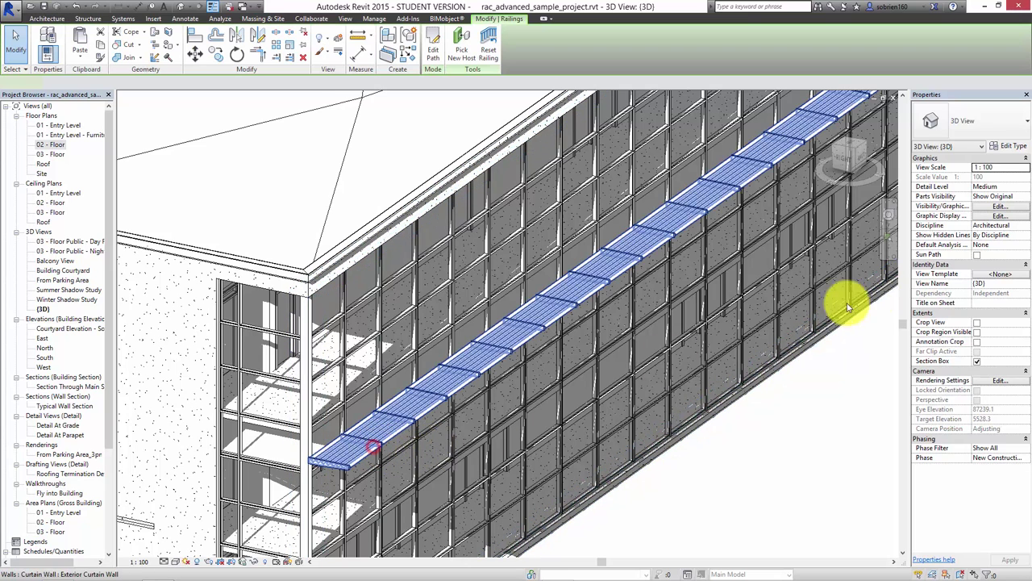
click(995, 178)
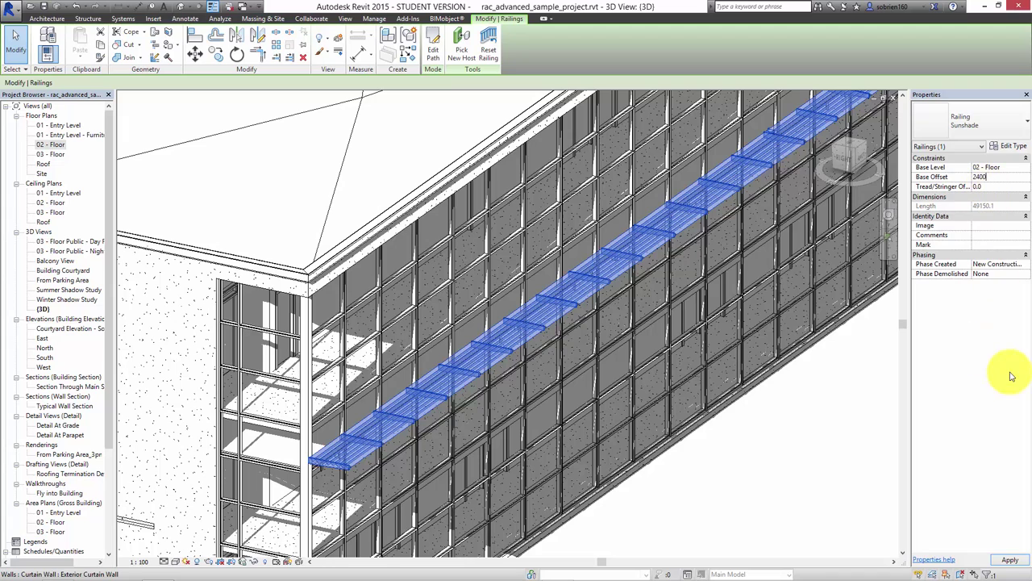
click(1010, 559)
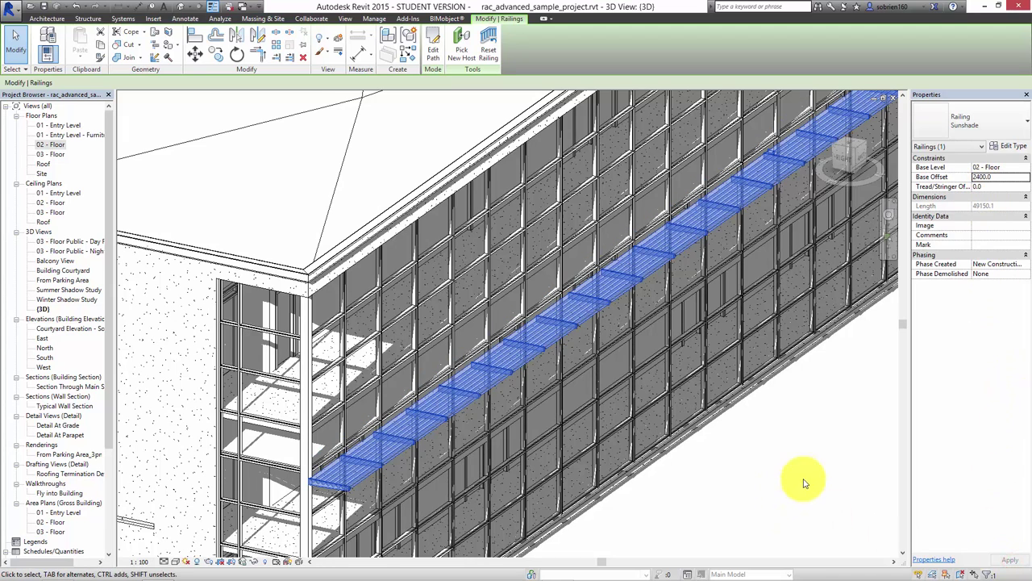
Copy the sunshade railing and paste it aligned to the levels 01 - Entry Level and 03 - Floor
click(103, 48)
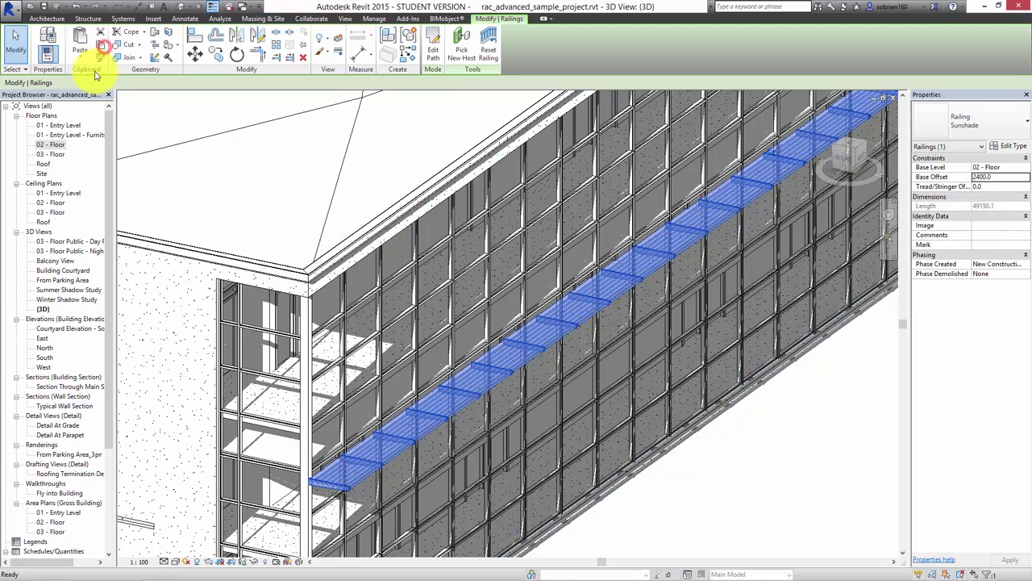
click(79, 60)
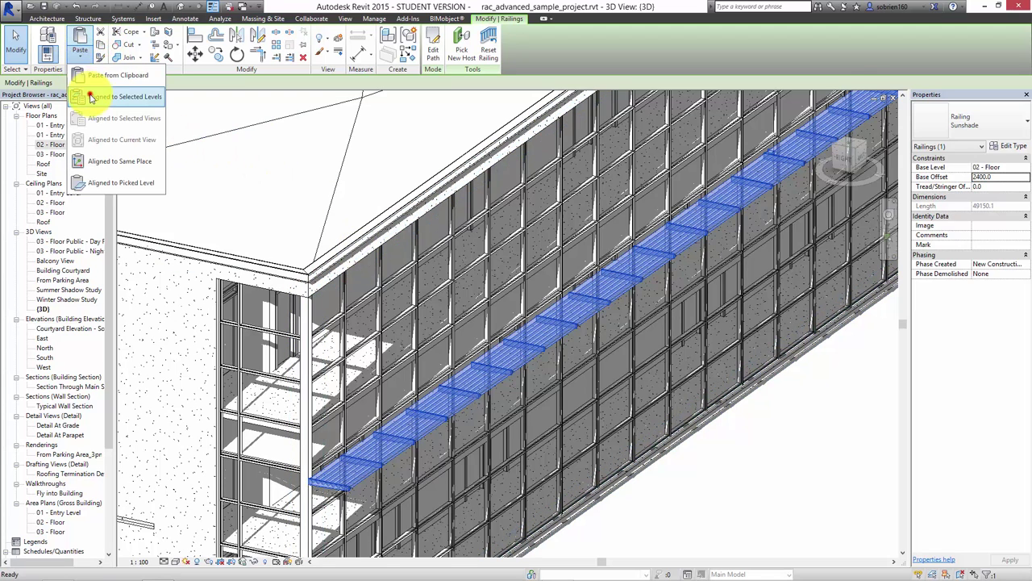
click(89, 92)
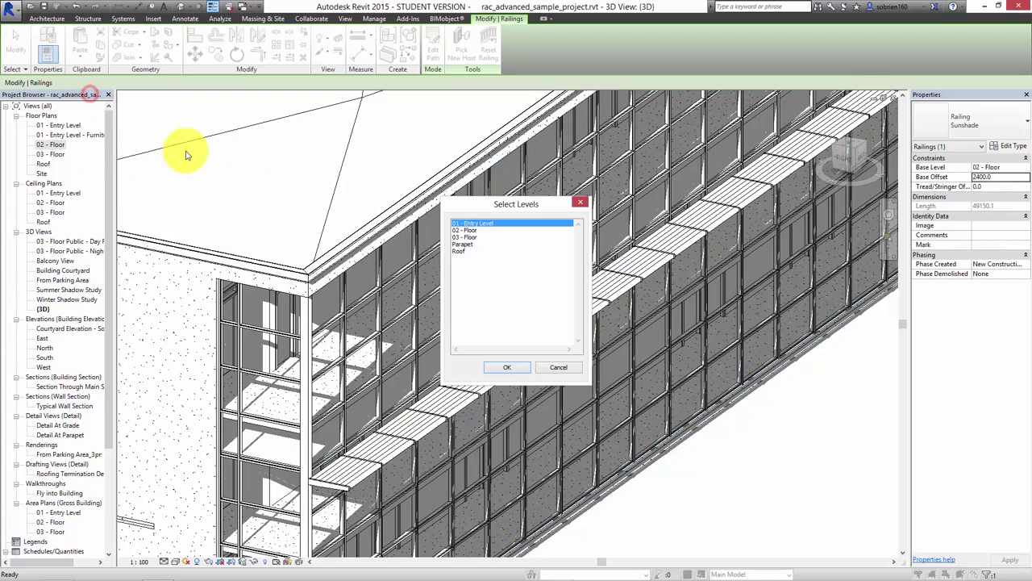
click(464, 237)
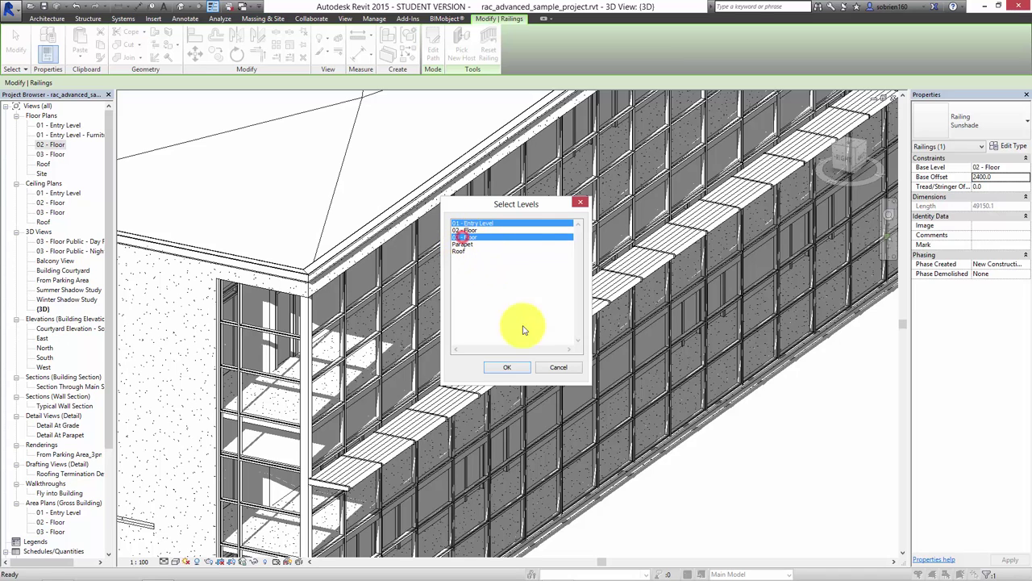
click(507, 367)
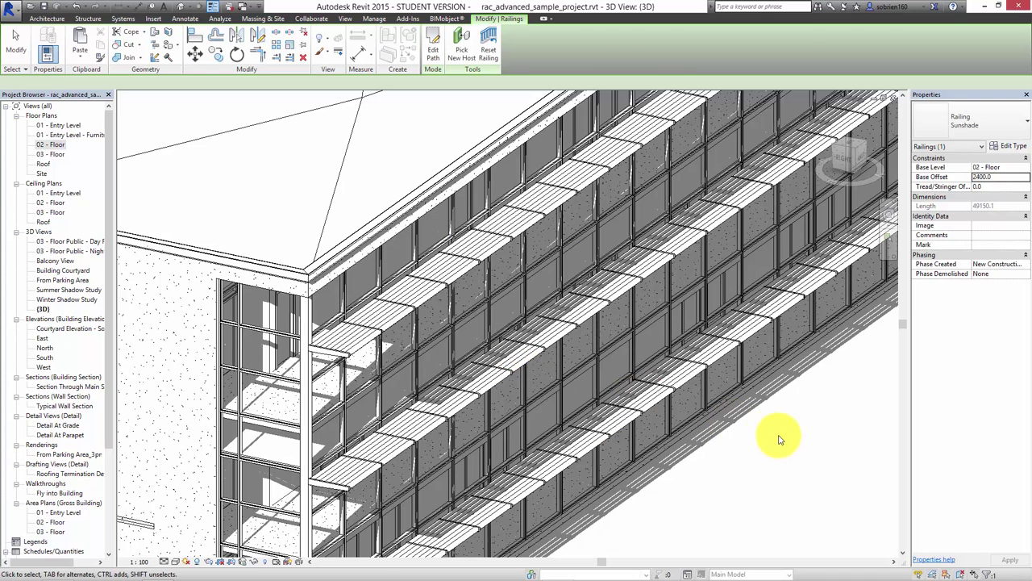
click(782, 434)
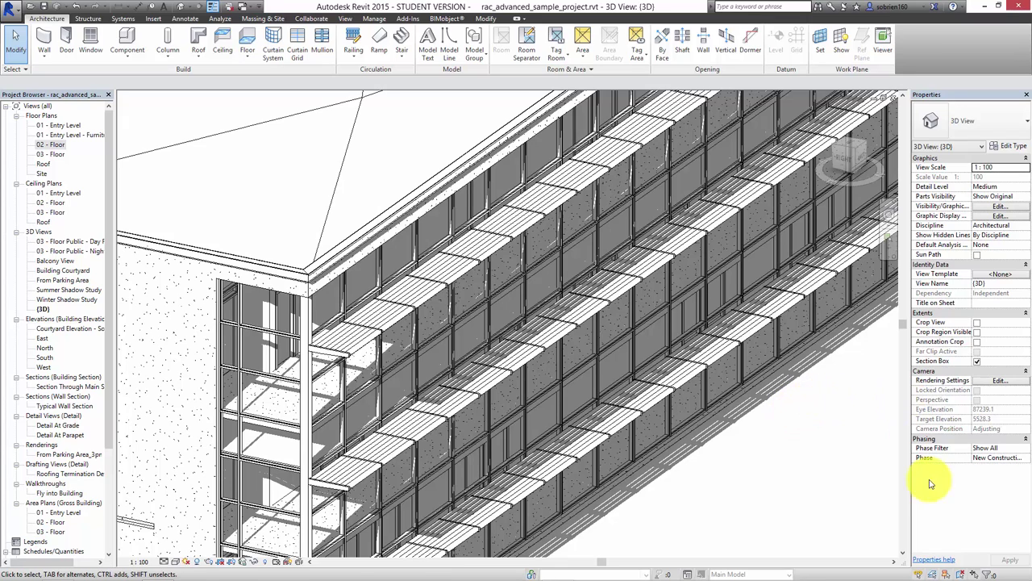
mouse_move(928, 574)
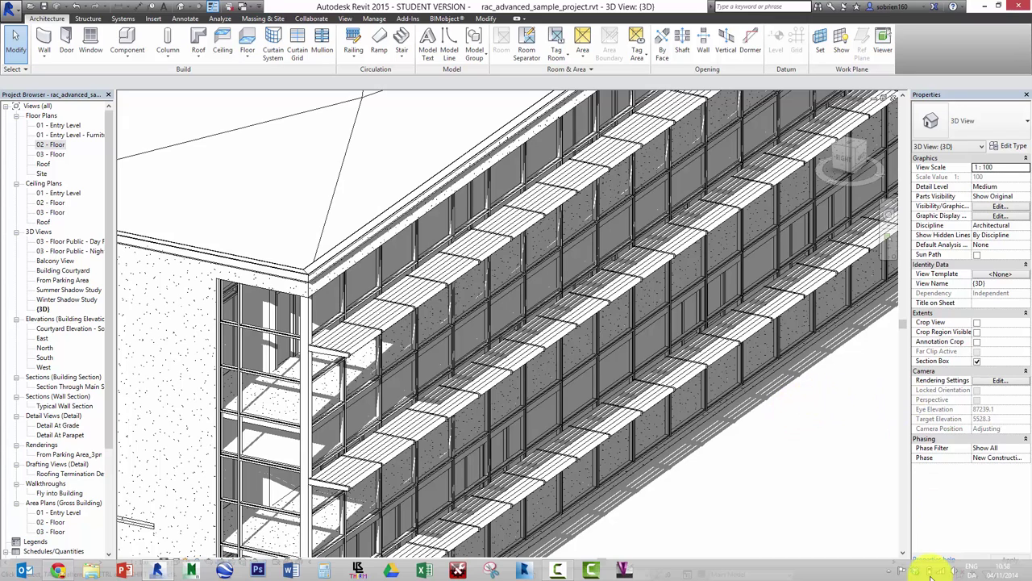
click(591, 570)
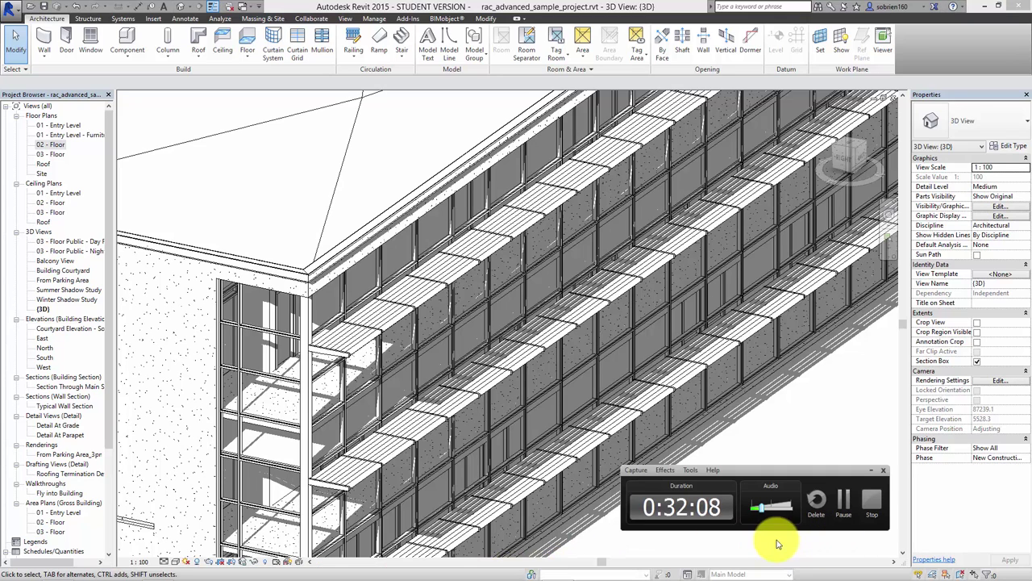